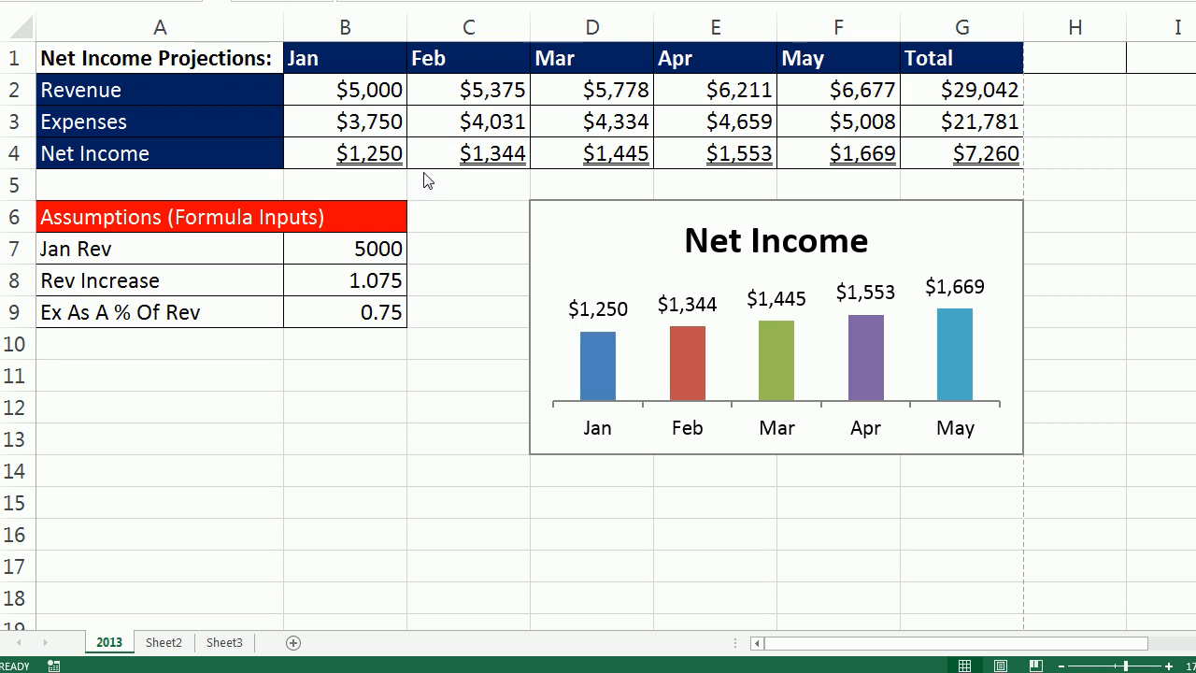
Set the starting January revenue assumption to 7500 and the revenue increase assumption to 1.05.
left_click(358, 257)
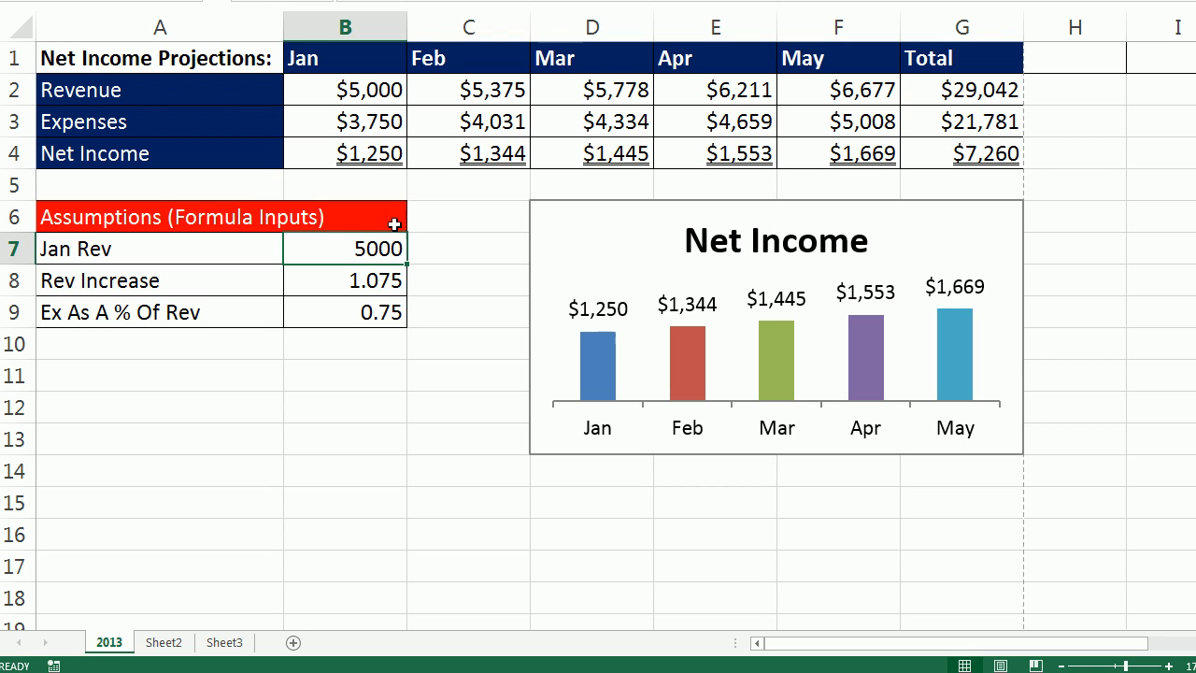
type("7500")
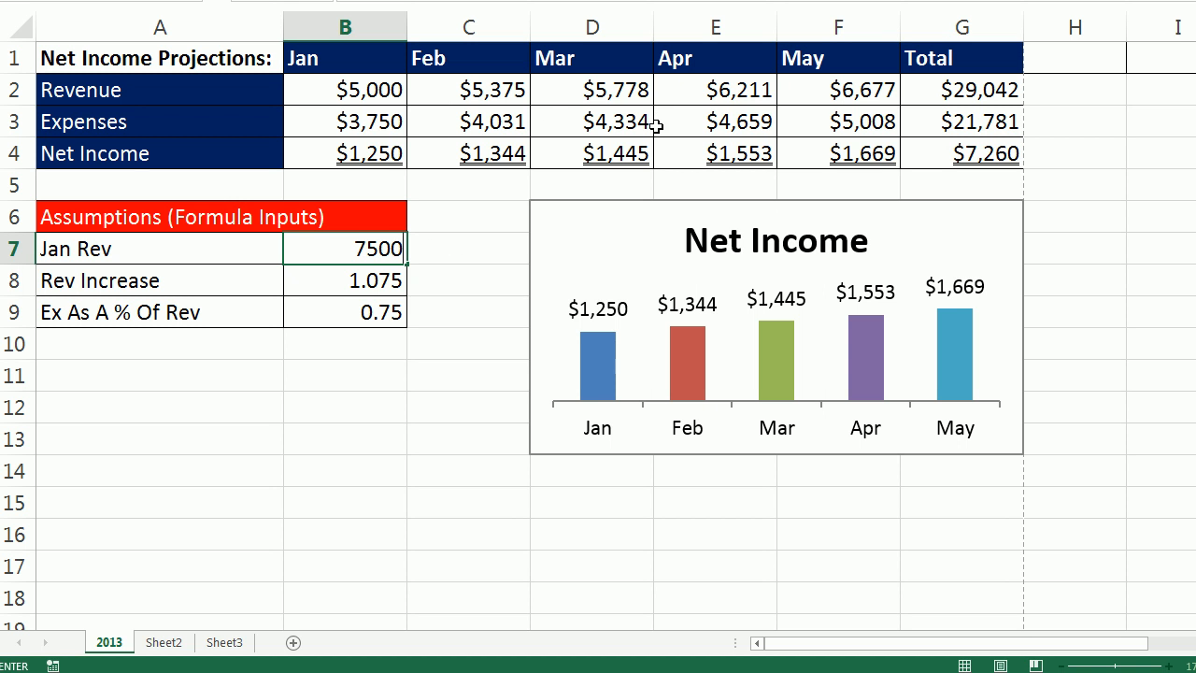
key("Return")
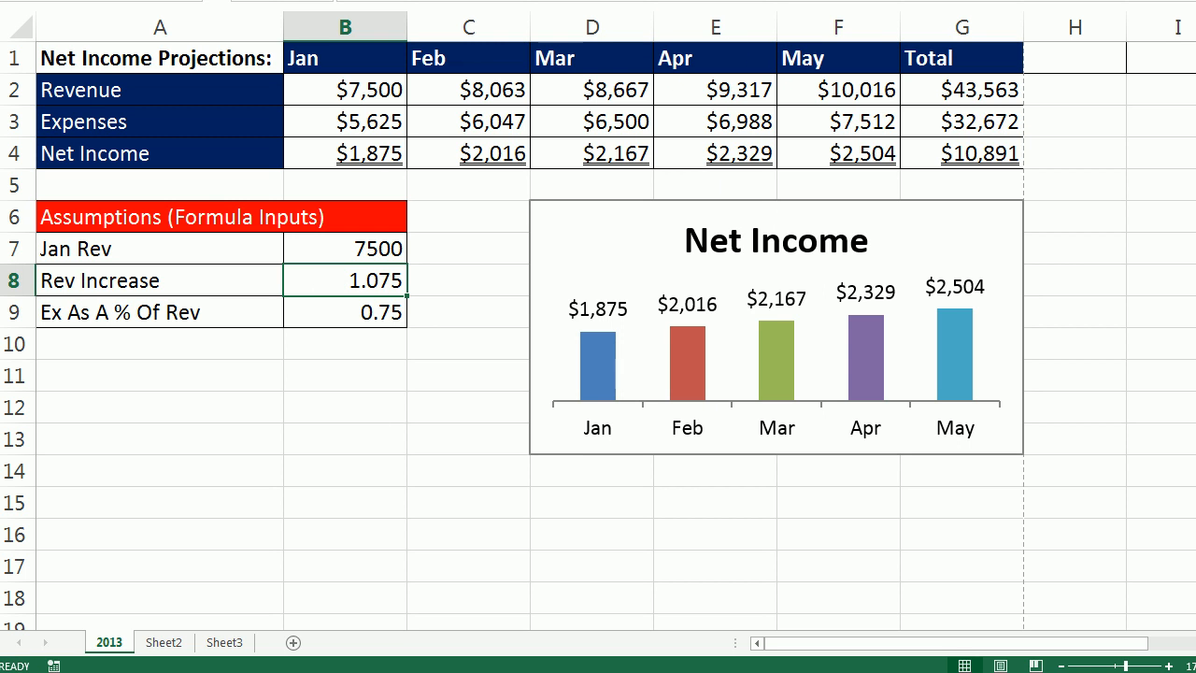
type("1.05")
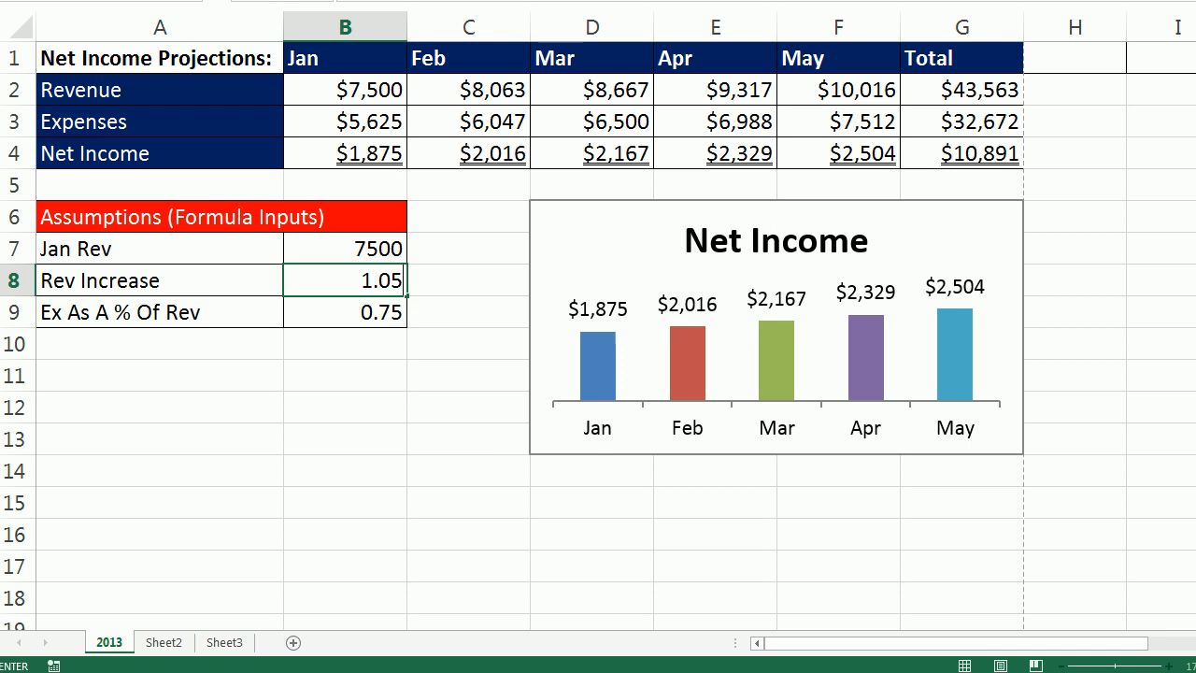
left_click(350, 313)
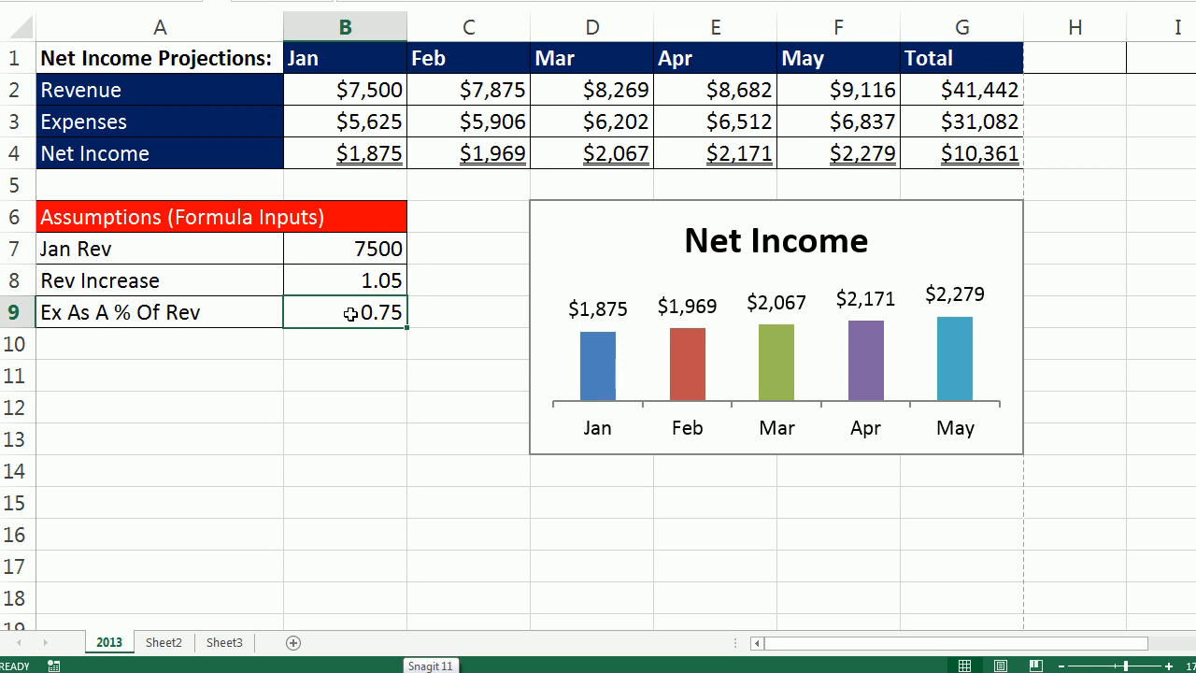
left_click(131, 381)
key("Return")
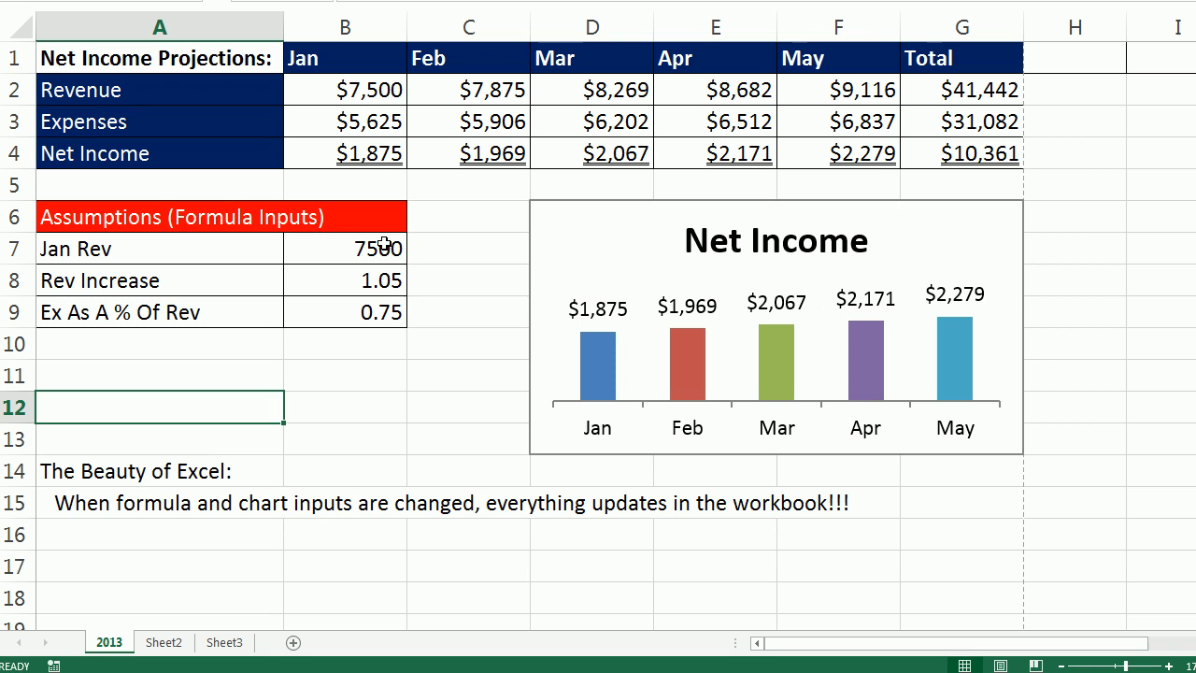
key("Down")
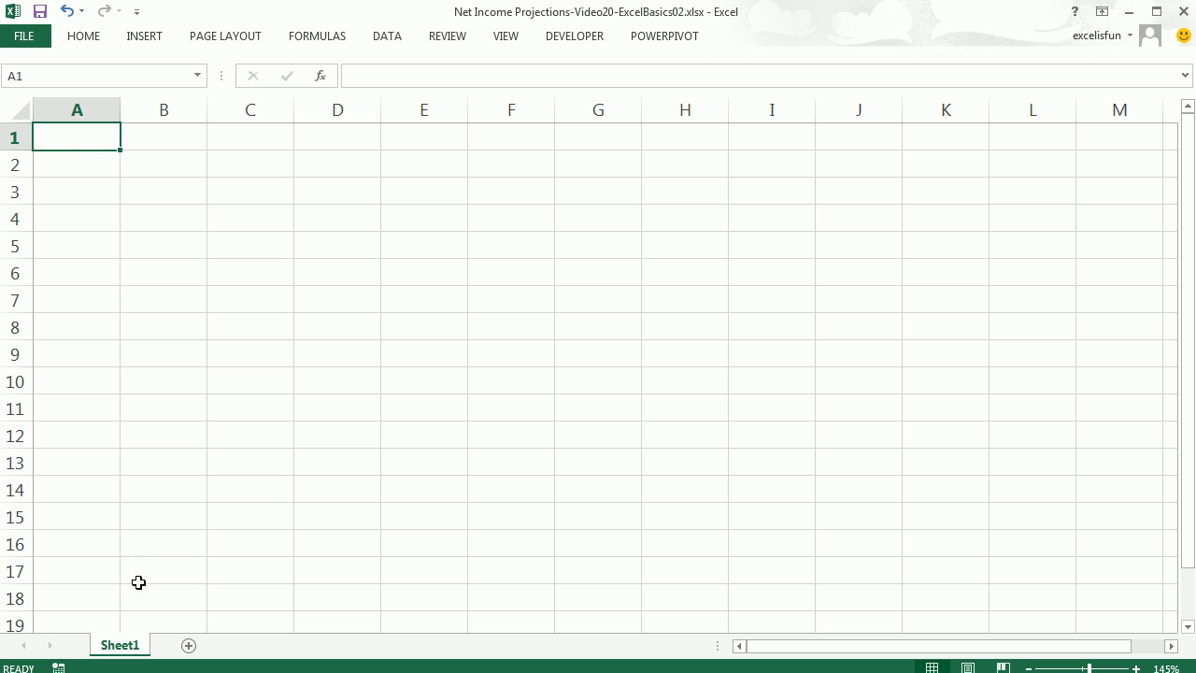
Rename the new worksheet as 2014.
double_click(120, 646)
type("2014")
key("Return")
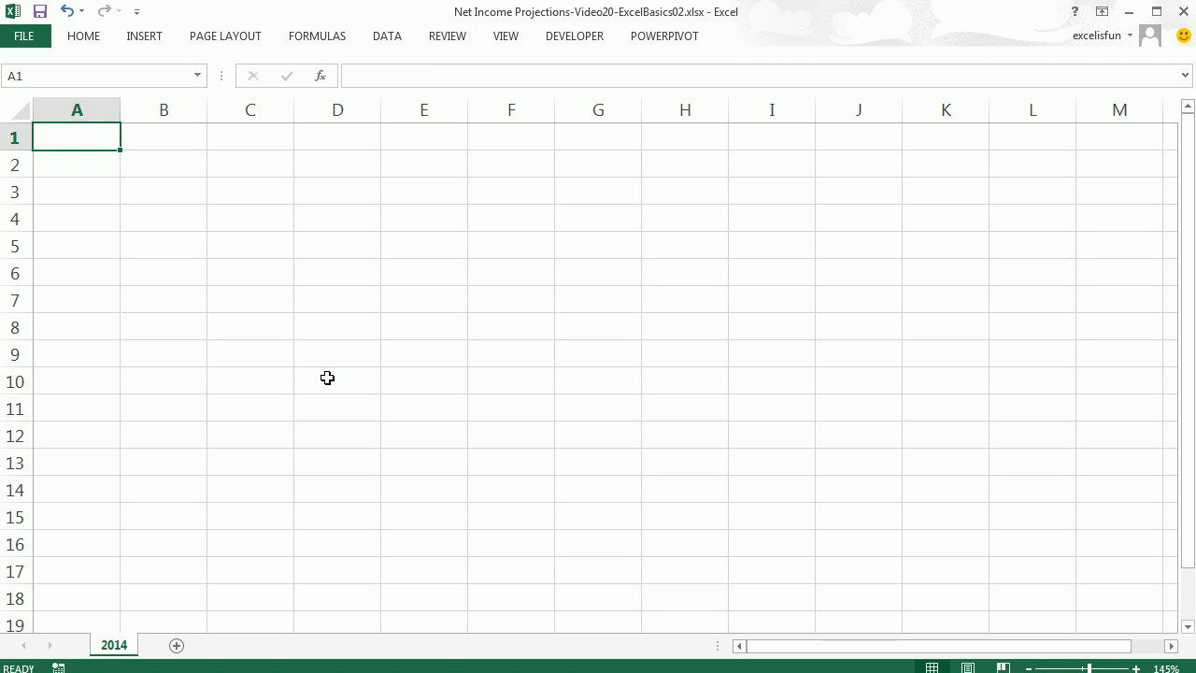
Enter the title Net Income Projections in A1 and widen column A to fit it.
type("Net Income Projections")
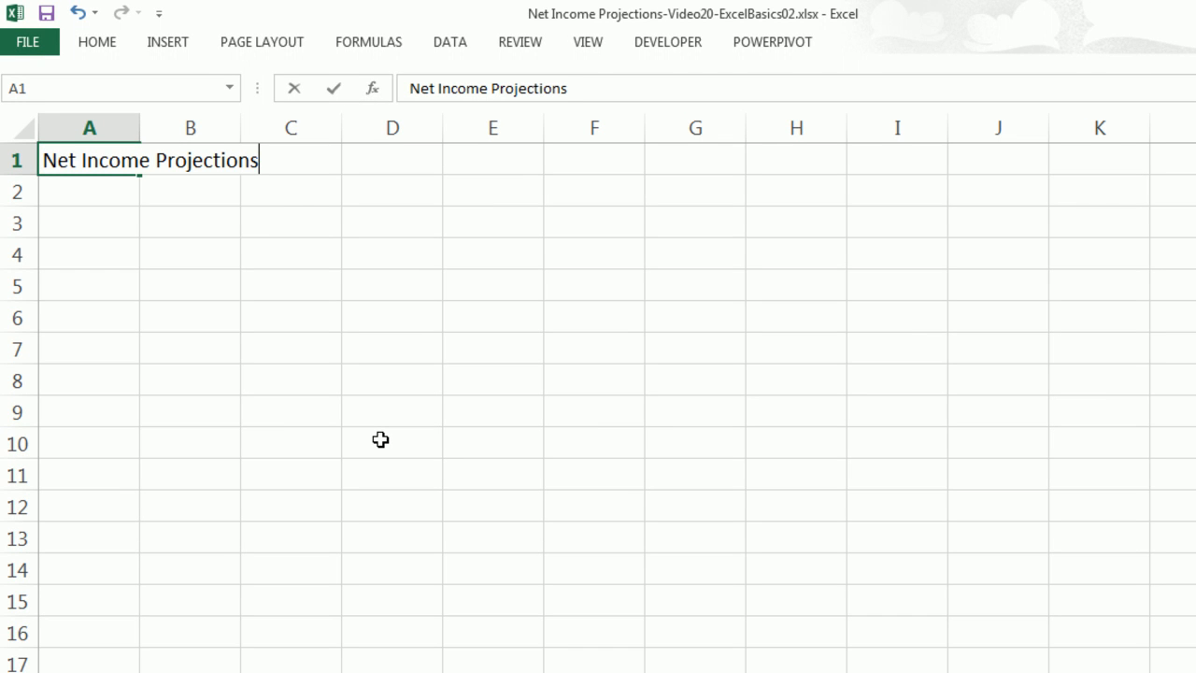
key("Tab")
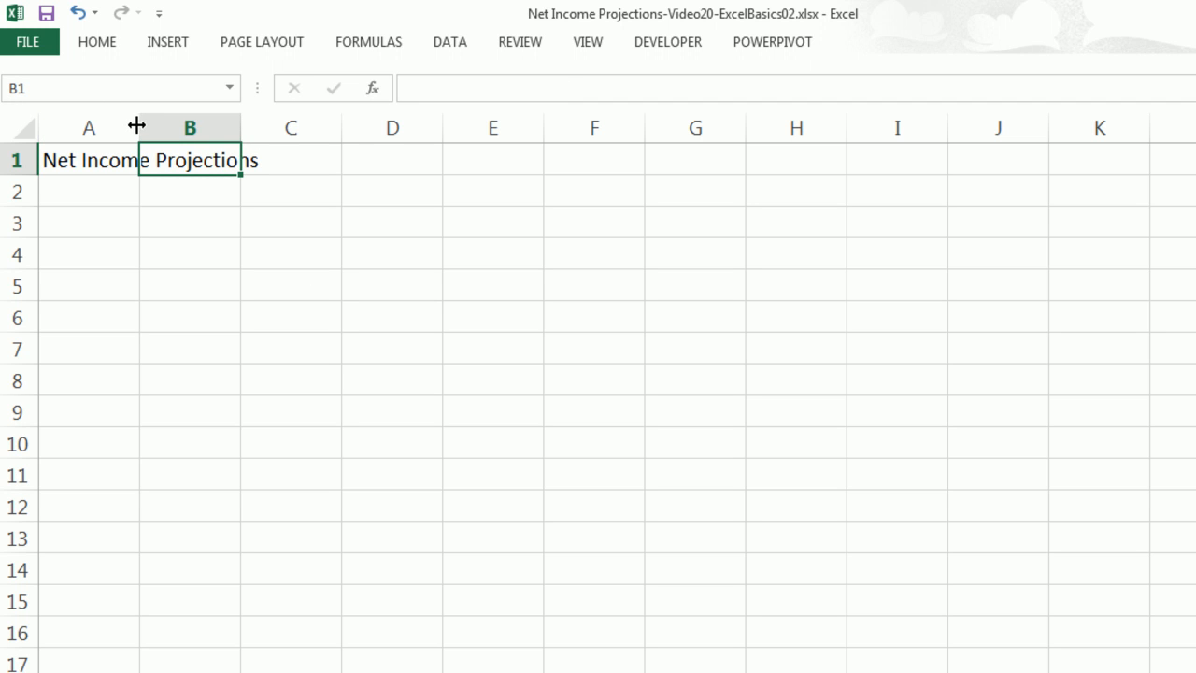
left_click_drag(138, 126, 270, 148)
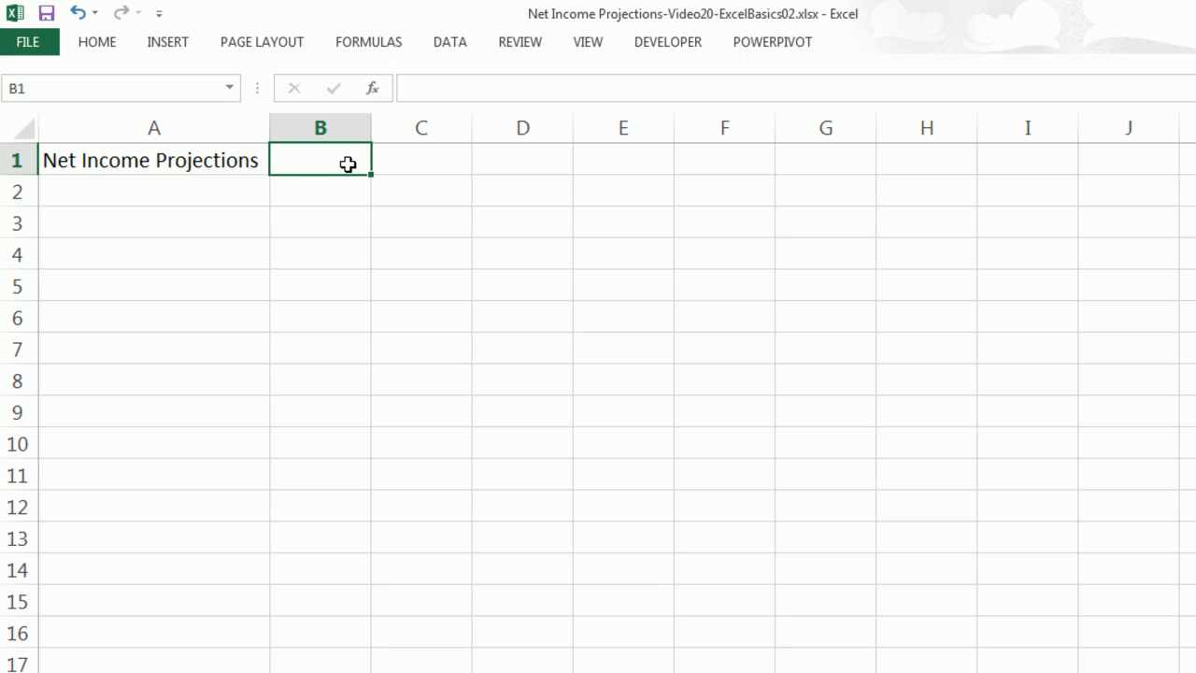
Enter Jan in B1, fill the month series through May in F1, and add Total in G1.
type("Jan")
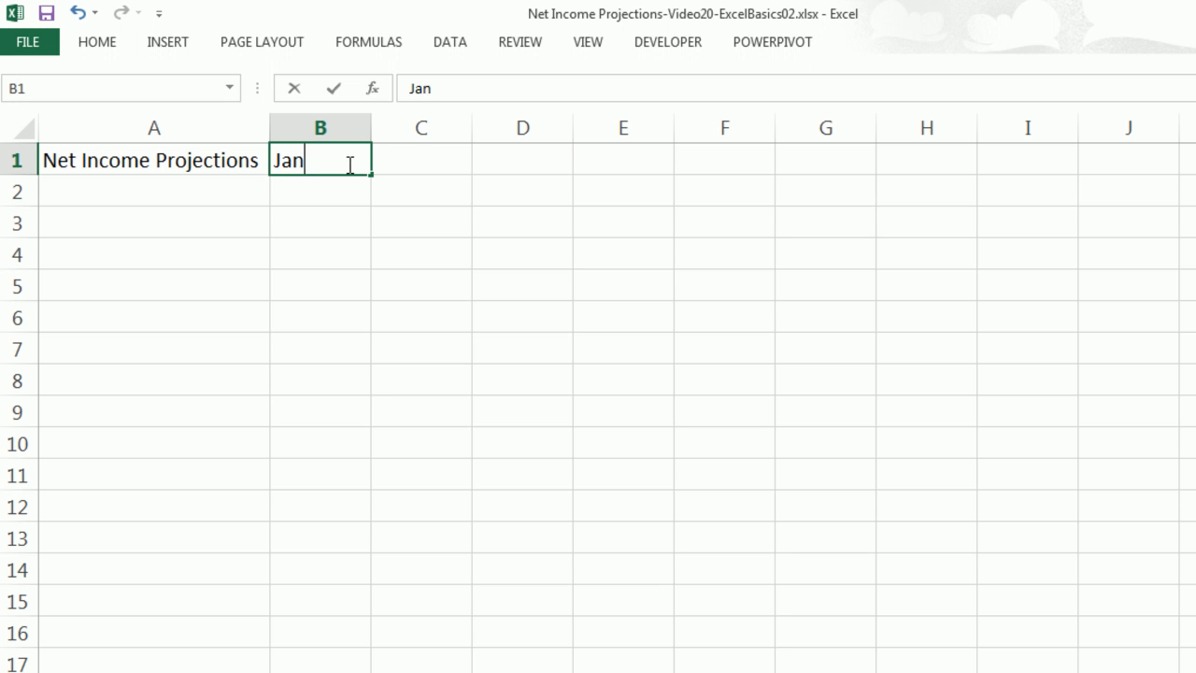
key("ctrl+Return")
left_click_drag(372, 174, 781, 173)
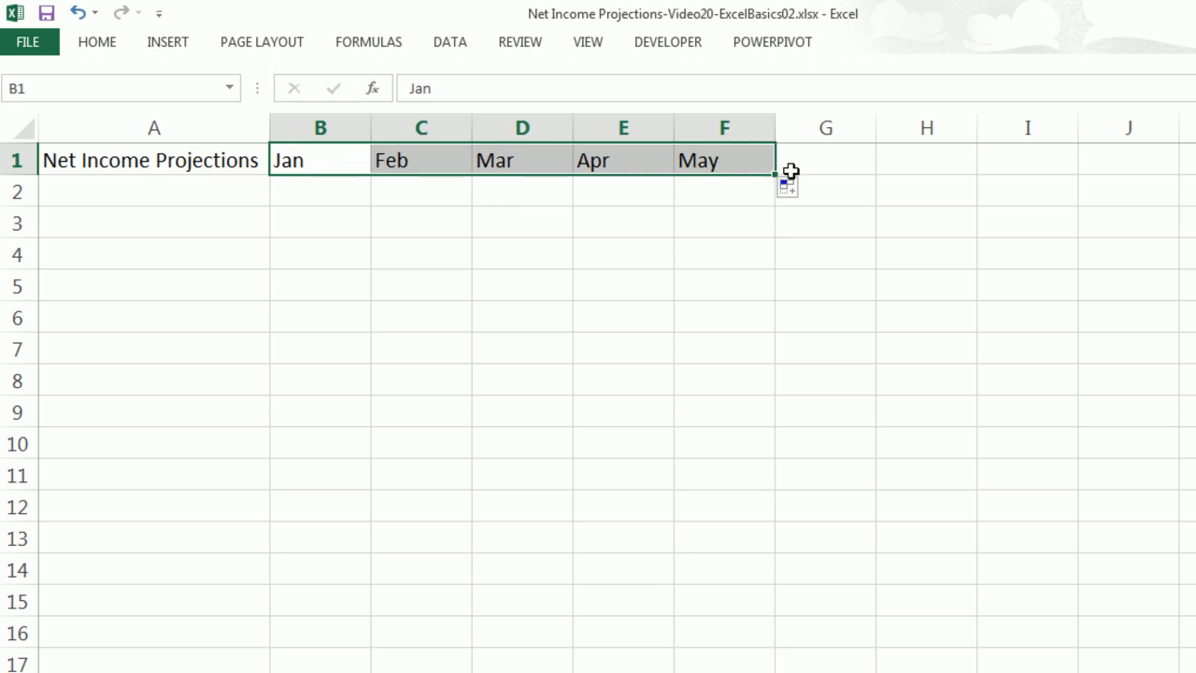
left_click(830, 163)
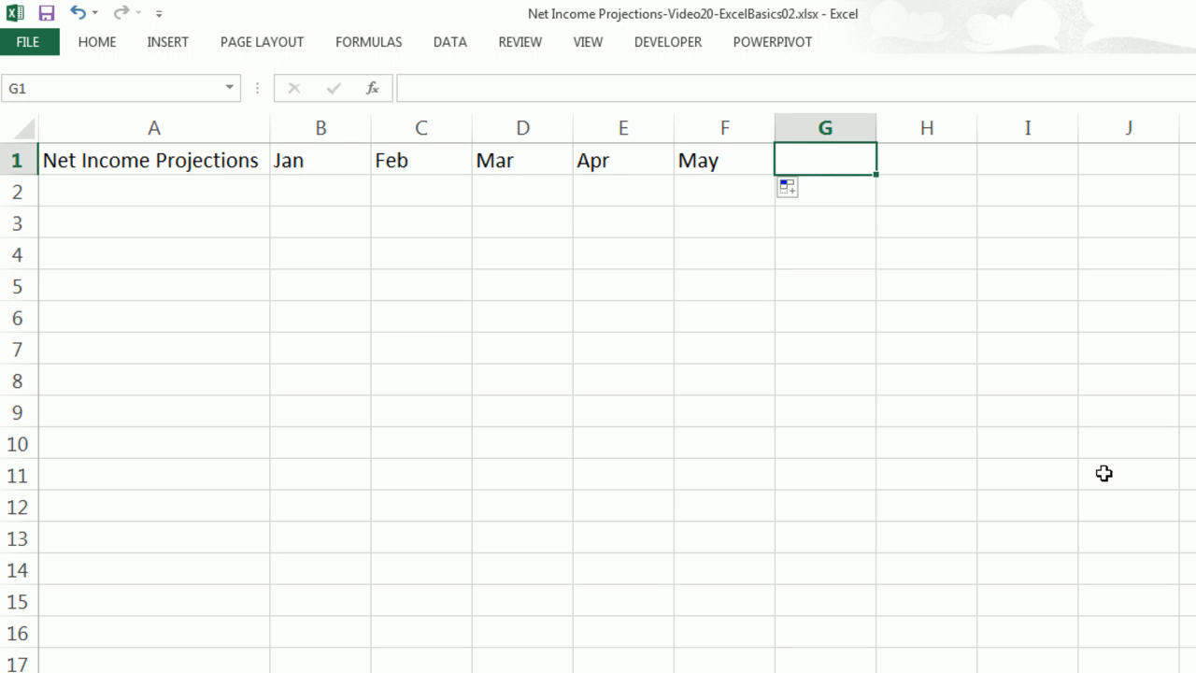
type("Total")
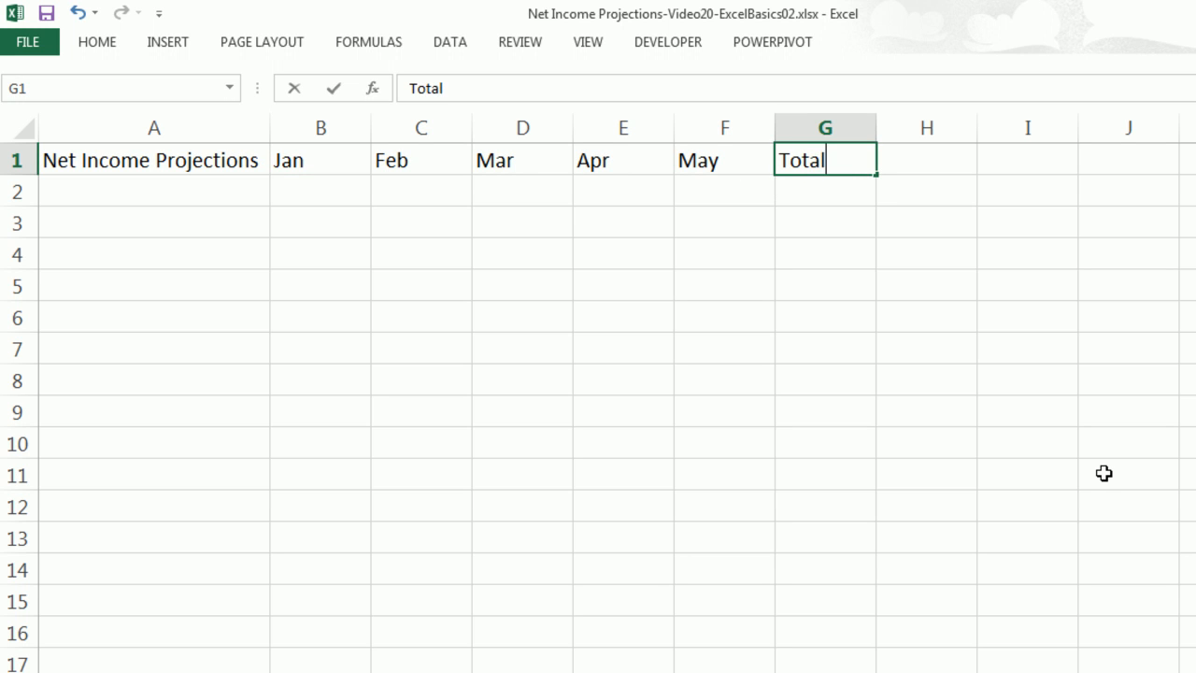
key("Return")
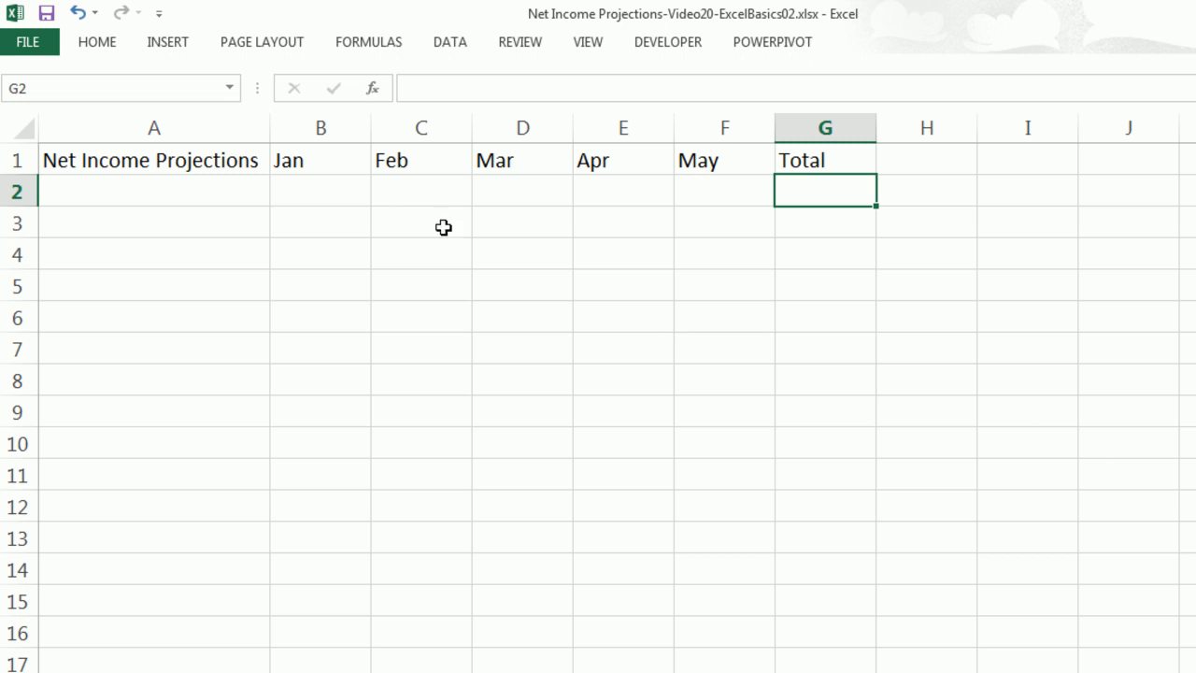
Enter the row labels Revneue, Expenses and Net Icnome in A2 through A4.
left_click(214, 204)
type("Revneue")
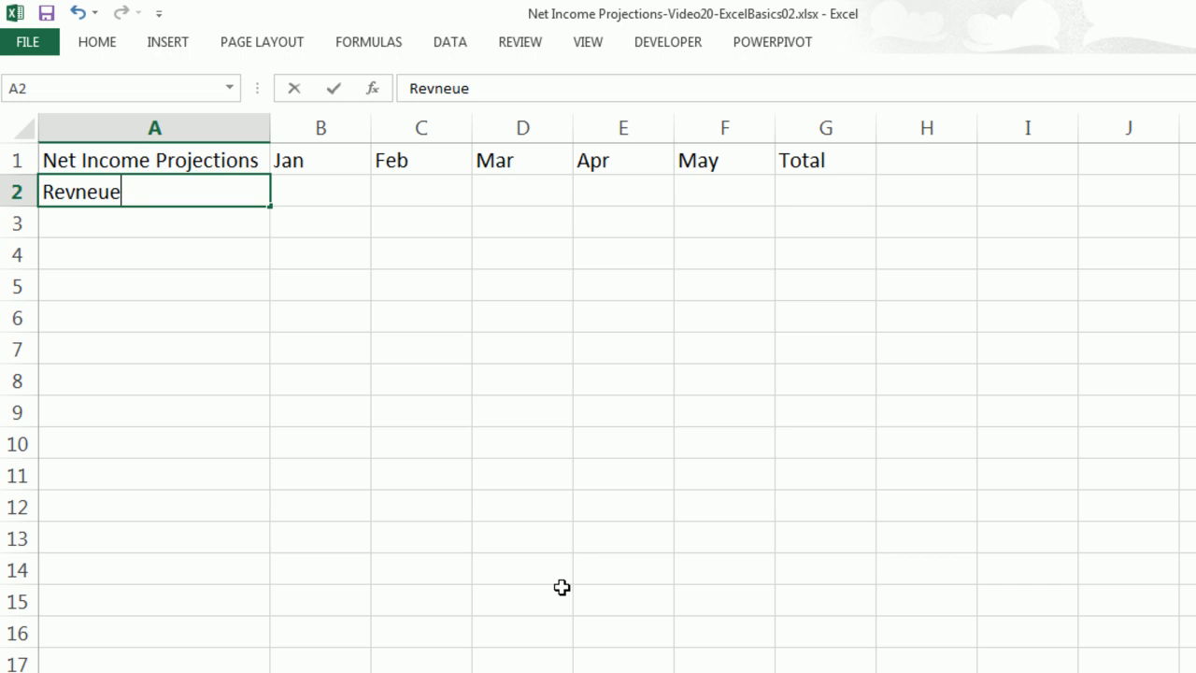
key("ctrl+Return")
key("Down")
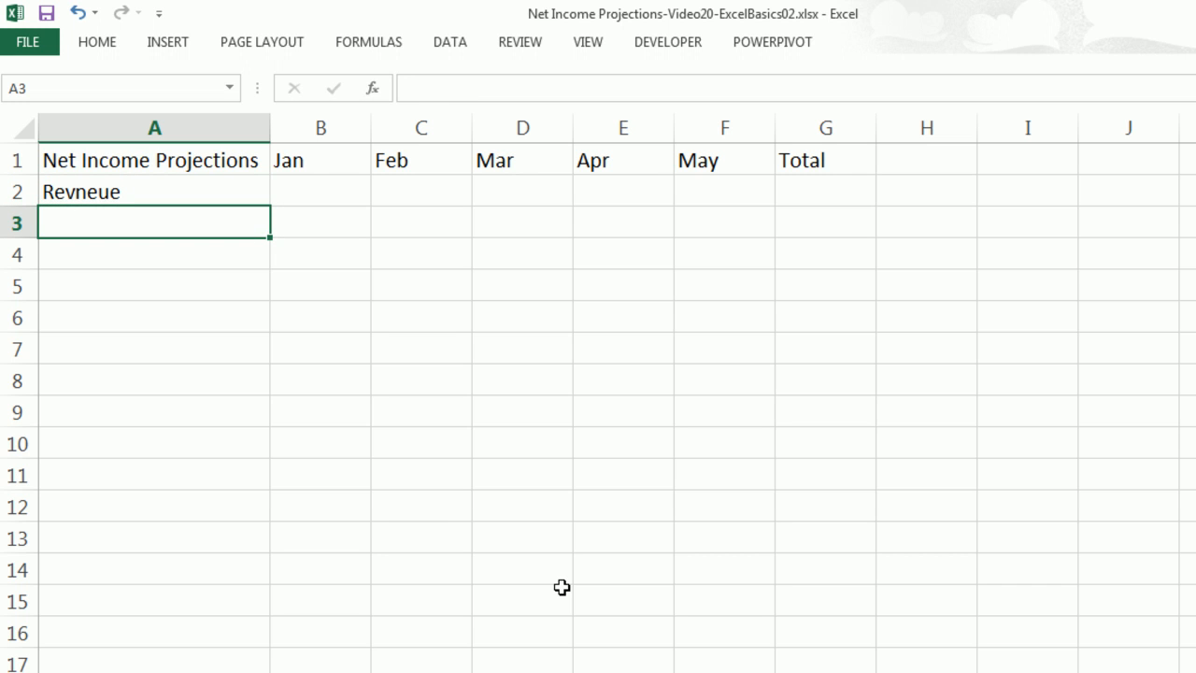
type("Expenses")
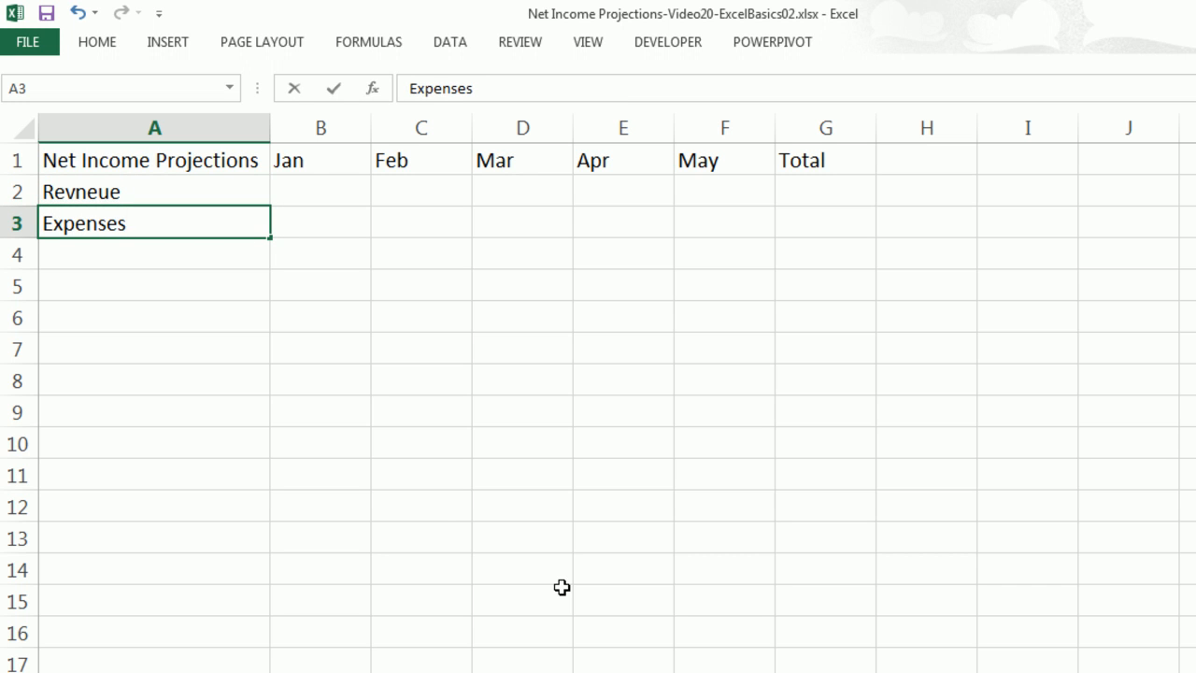
key("Return")
type("Net Ic")
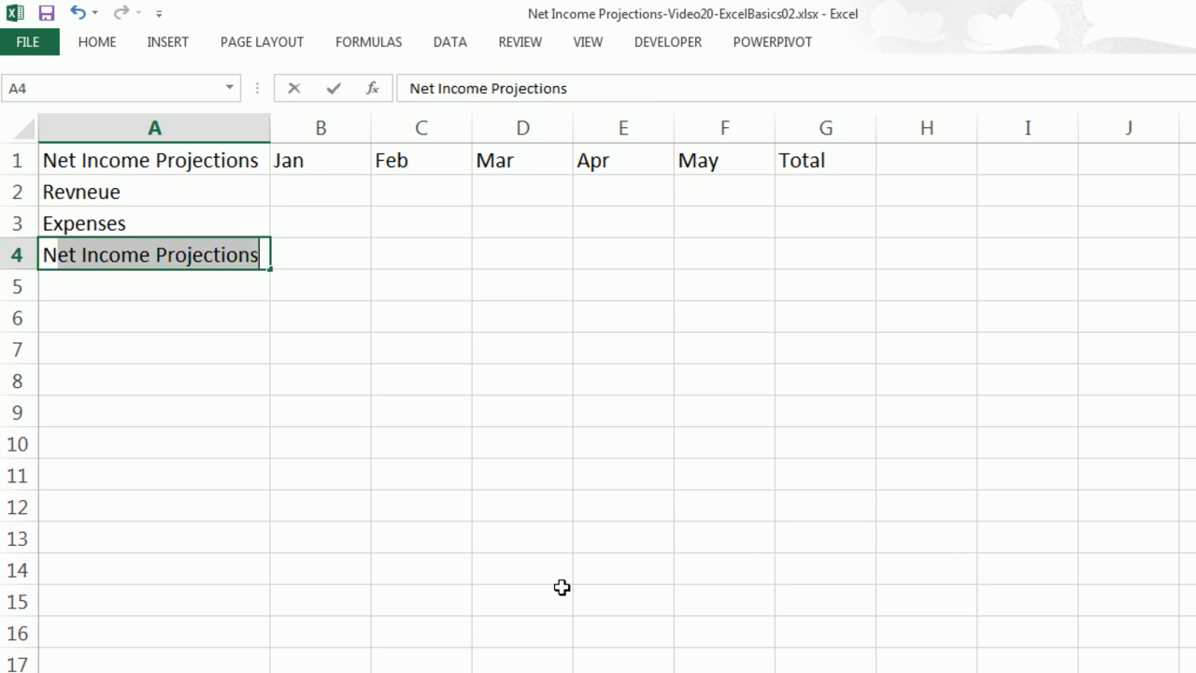
type("nome")
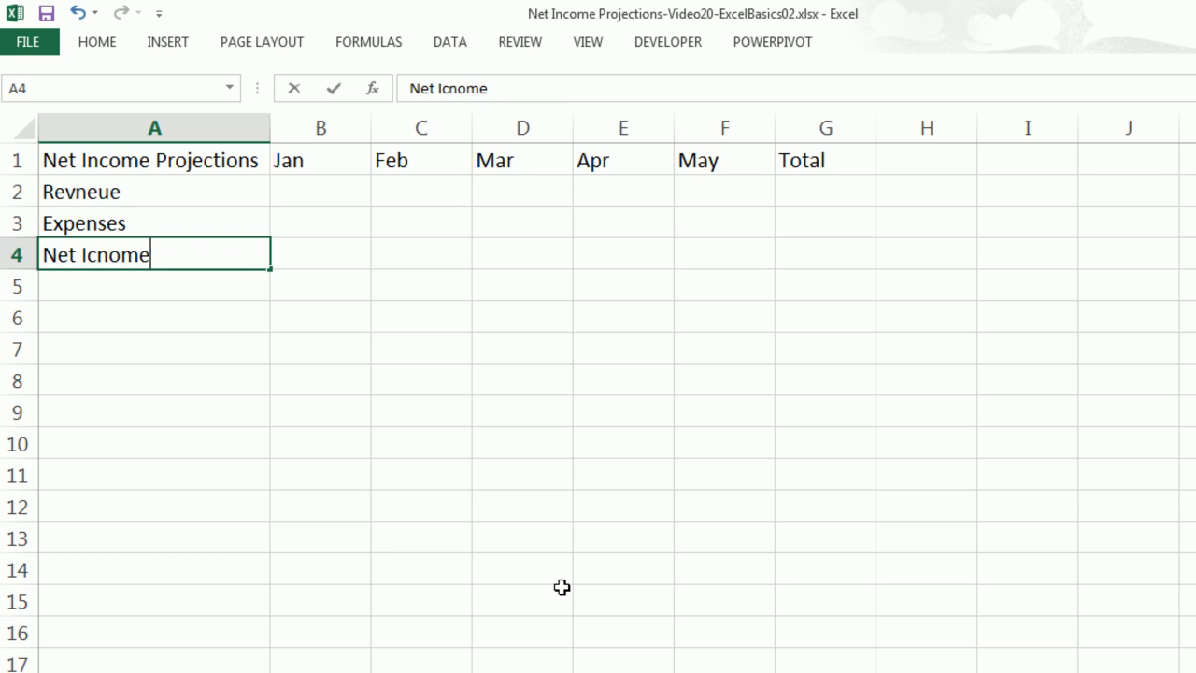
key("Return")
key("Return")
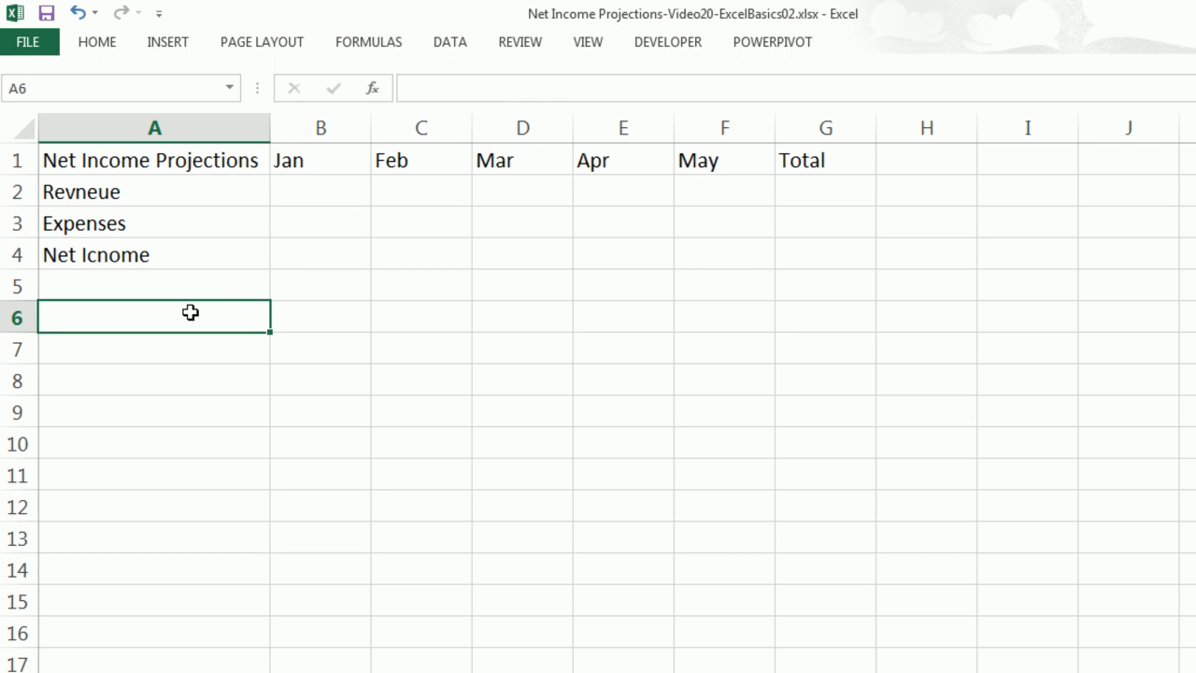
Enter Assumptions (Formula Inputs) in A6 with labels Start Jan Rev, Rev Increase and Exp as a % of Rev below it.
type("As")
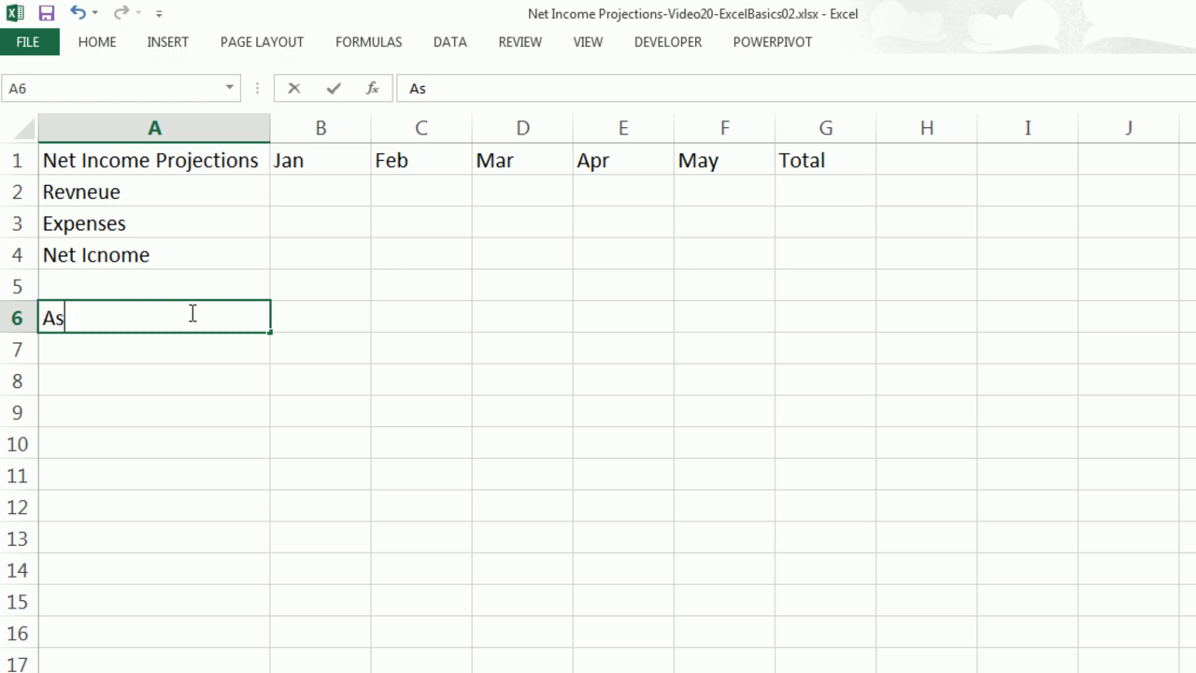
type("sumptions (Formula Inputs)")
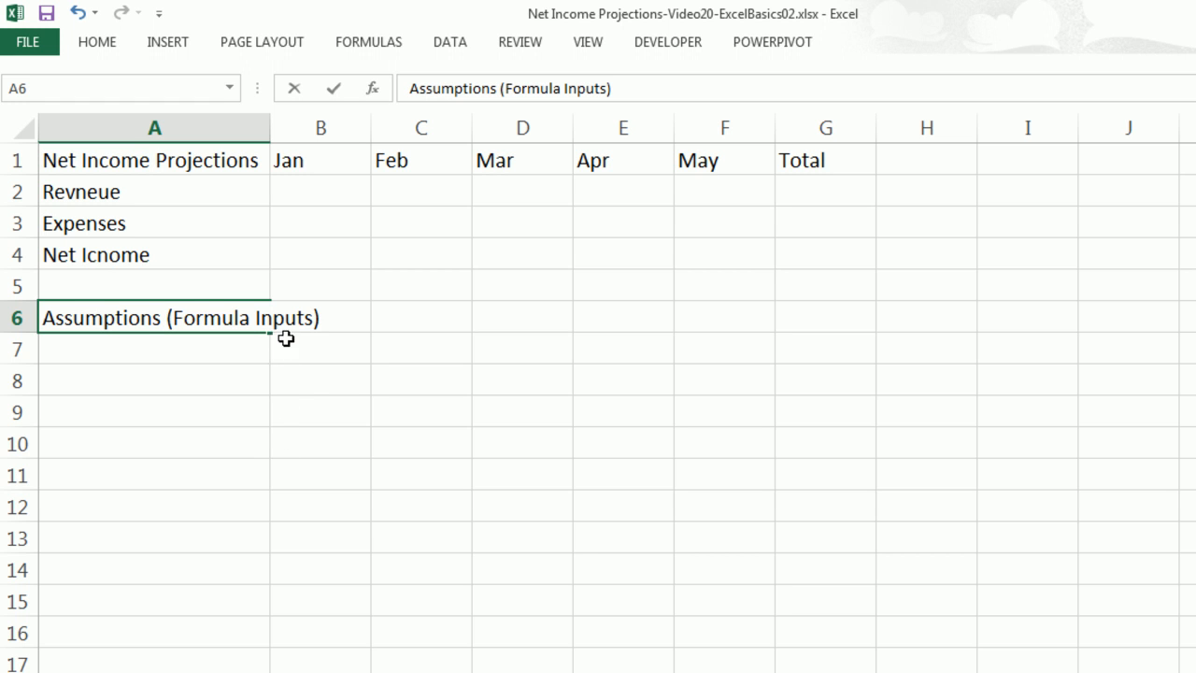
key("Return")
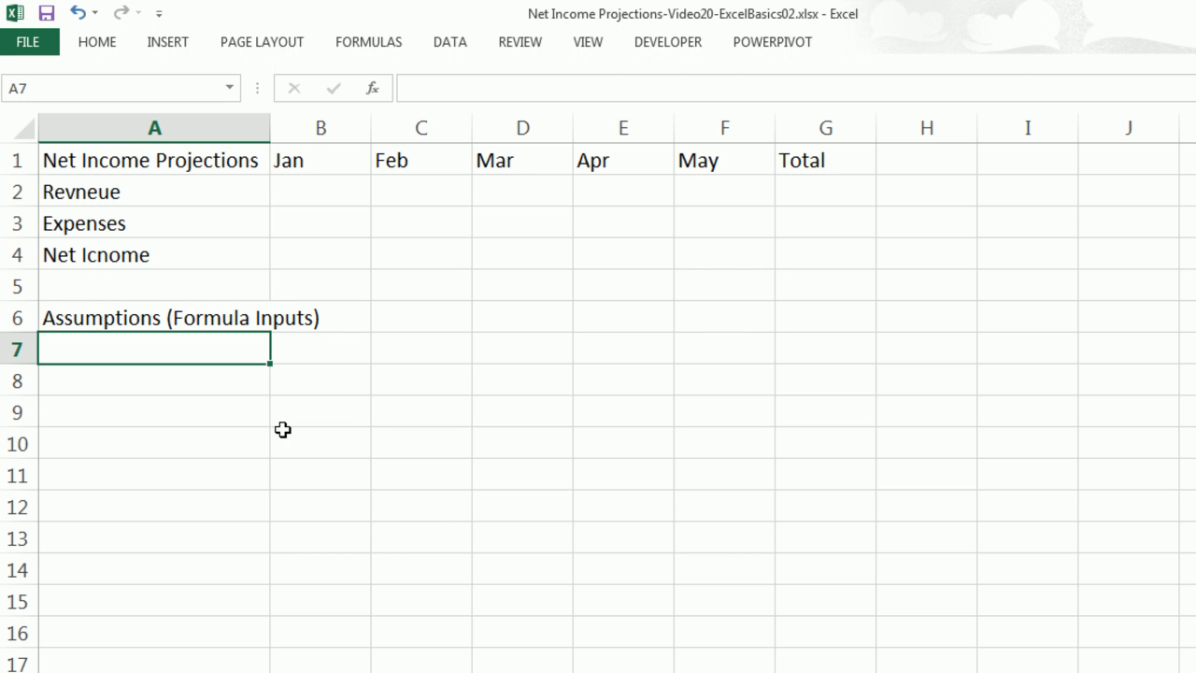
type("Start Jan Rev")
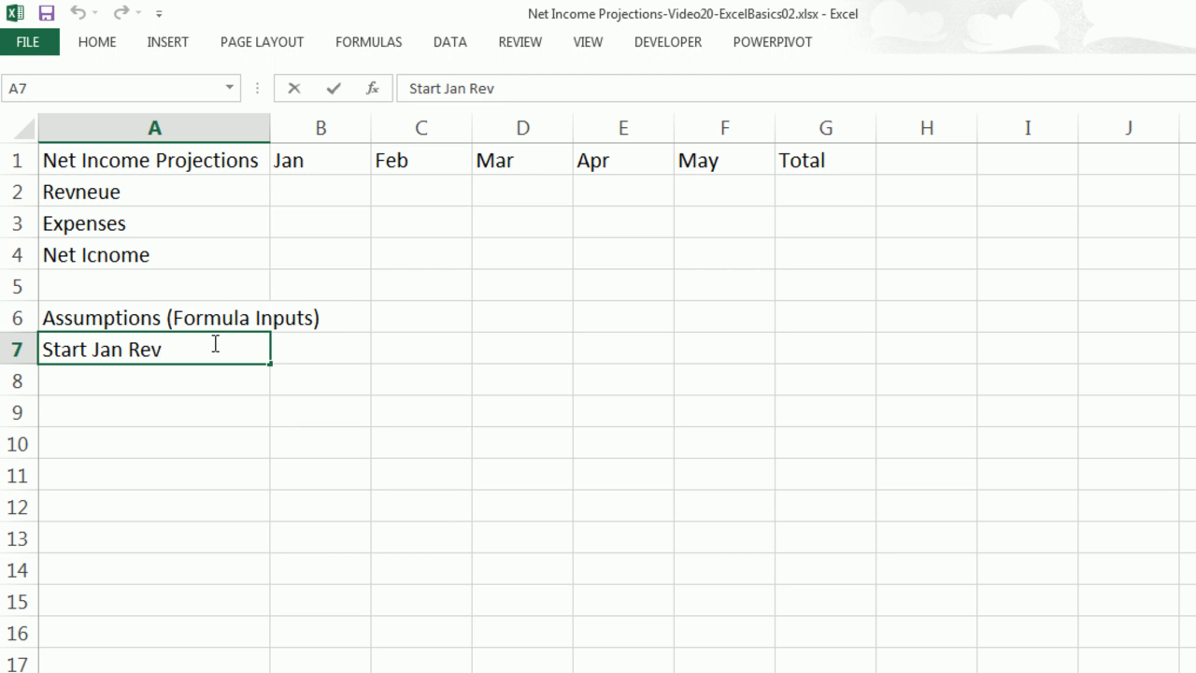
key("Return")
type("Rev Increase")
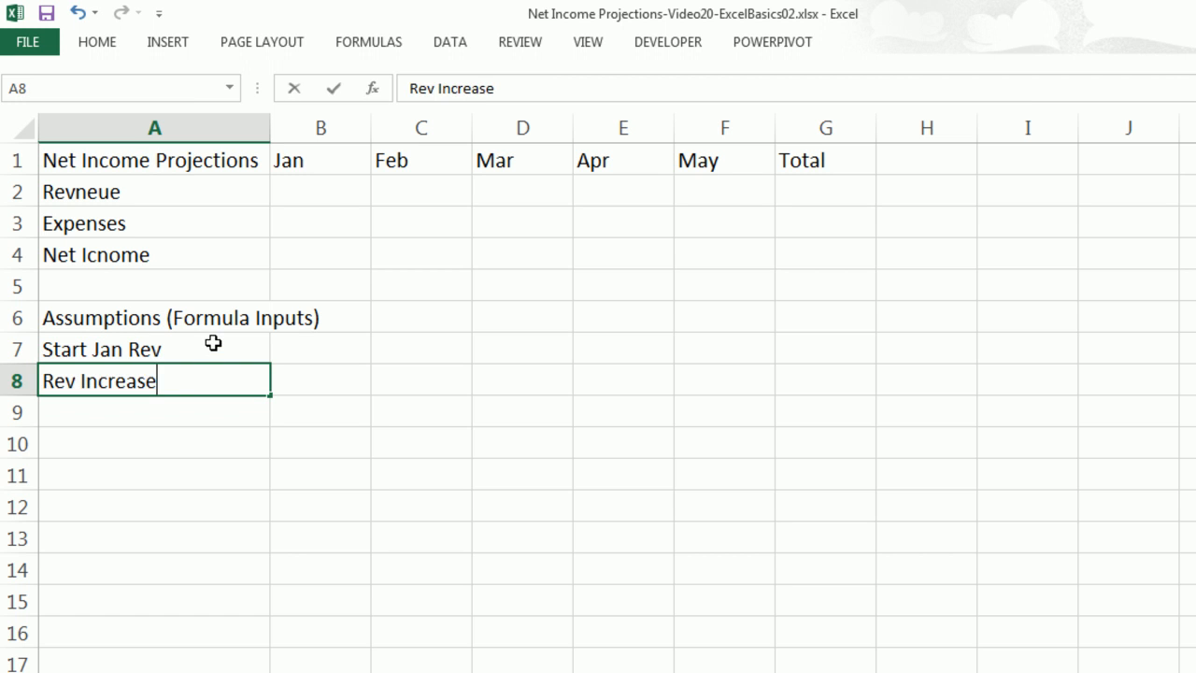
key("Return")
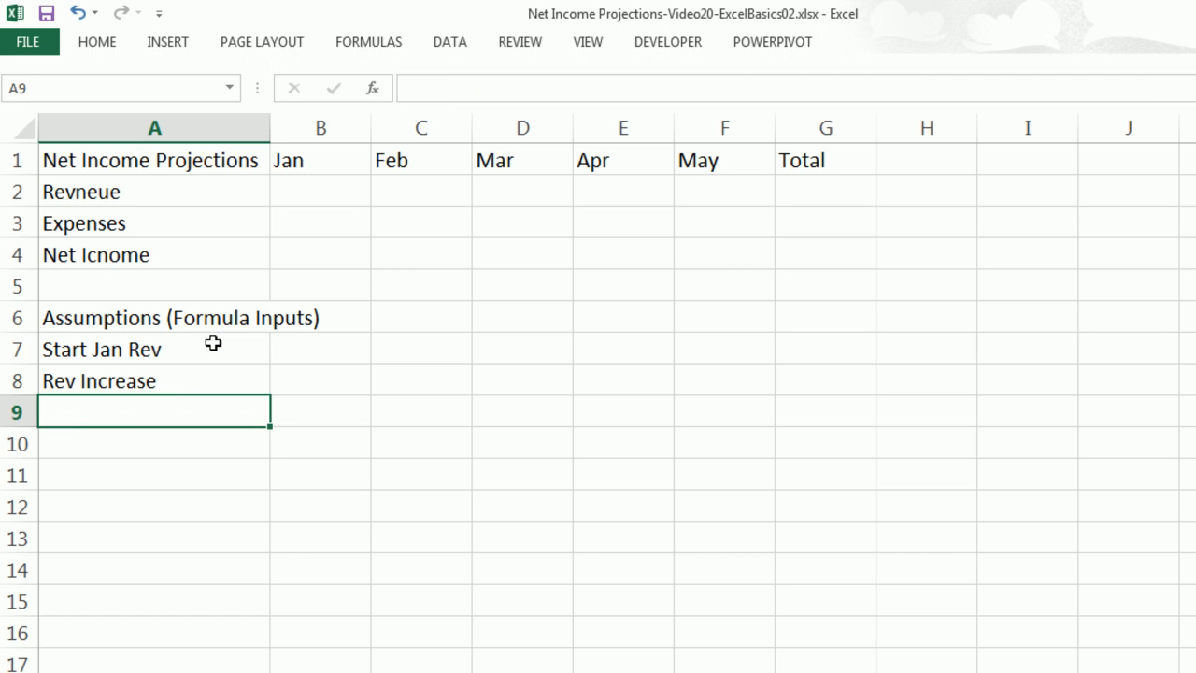
type("Exp as a % of Rev")
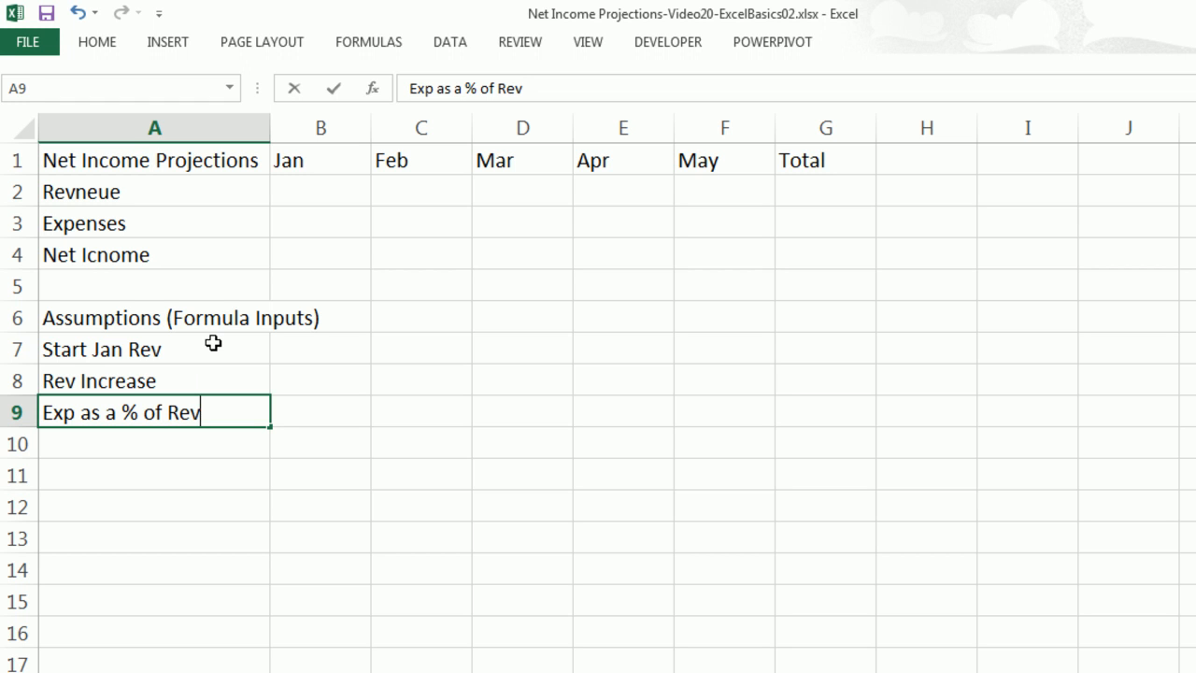
key("Return")
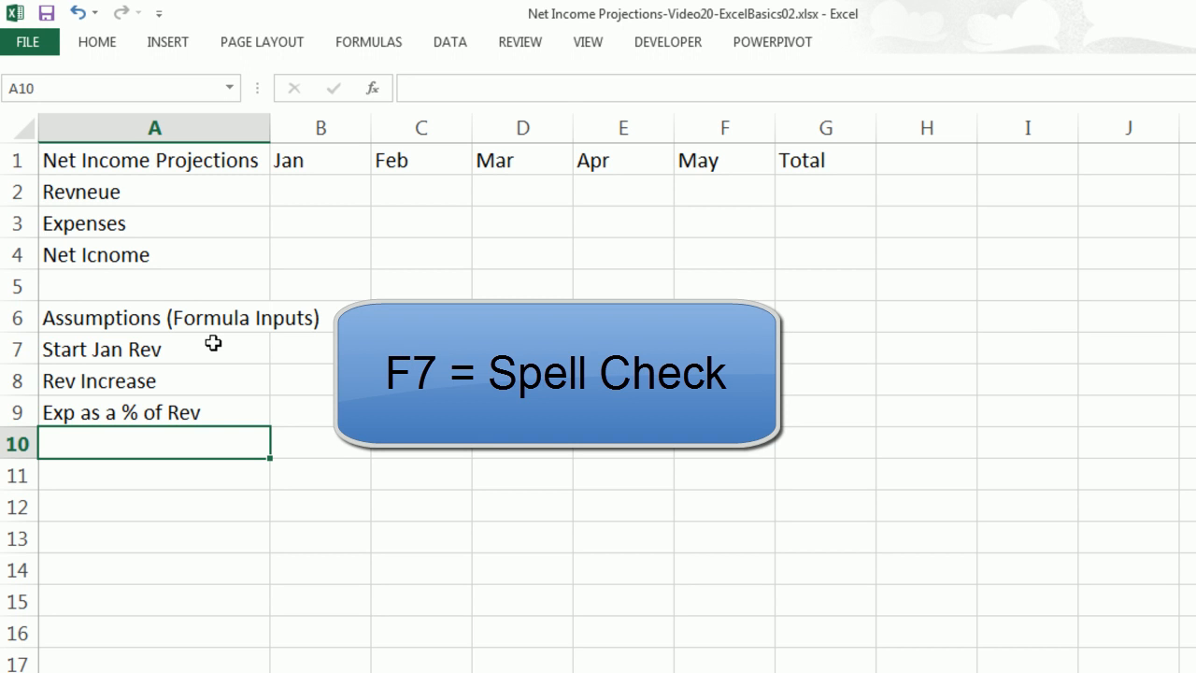
Spell-check the sheet, changing Revneue to Revenue and Icnome to Income while ignoring all instances of Exp.
key("F7")
left_click_drag(1041, 205, 662, 251)
left_click(630, 335)
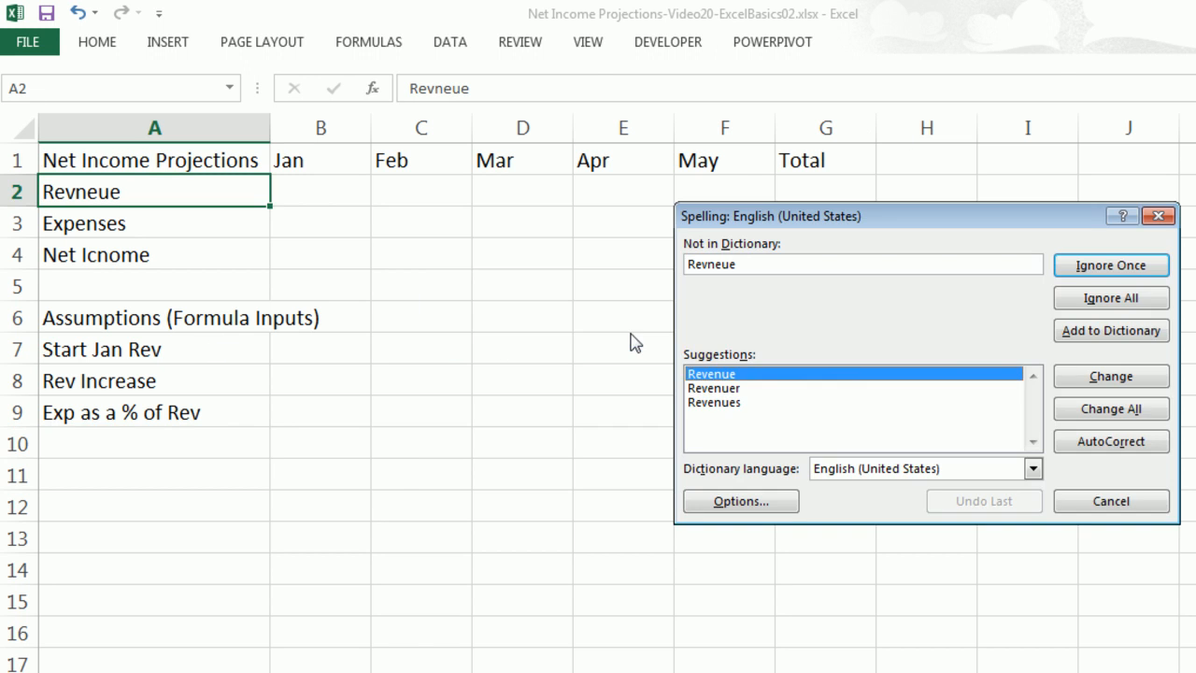
left_click(1127, 381)
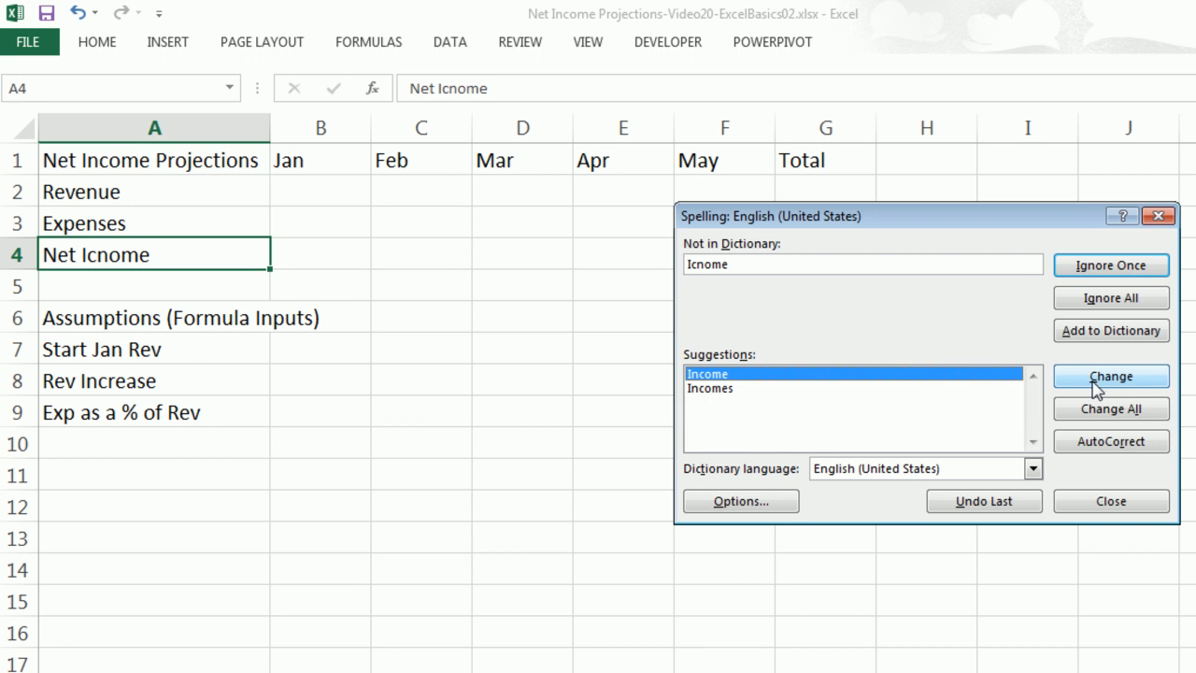
left_click(1096, 383)
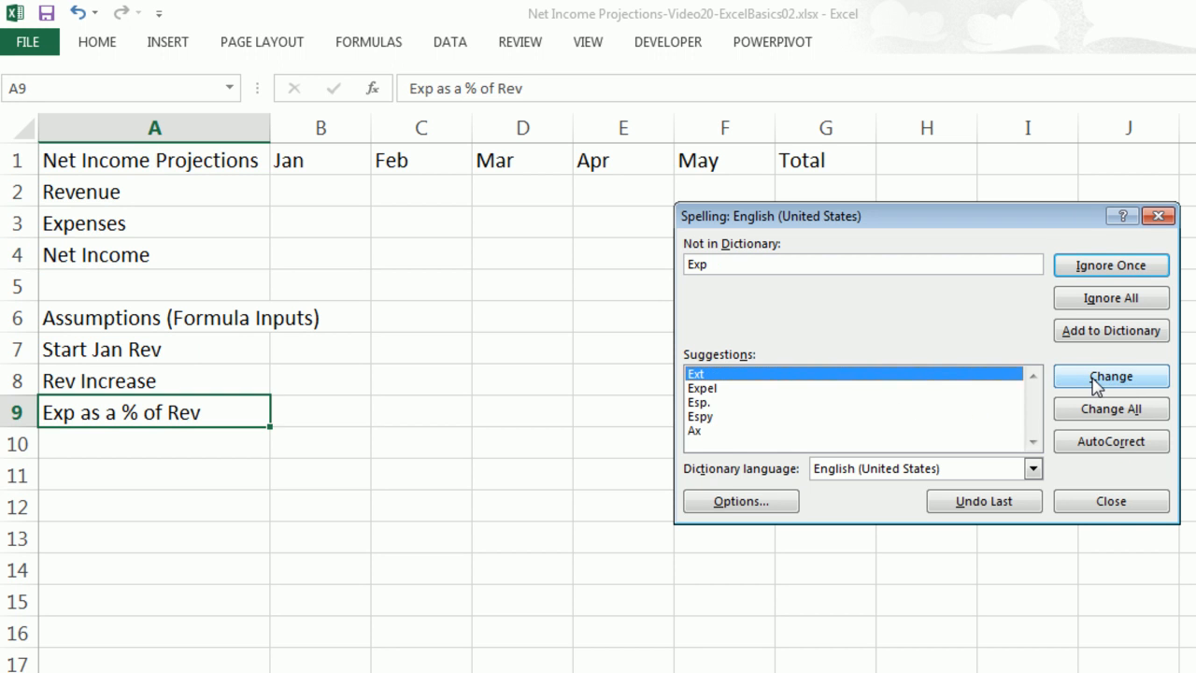
left_click(1124, 303)
left_click(1063, 284)
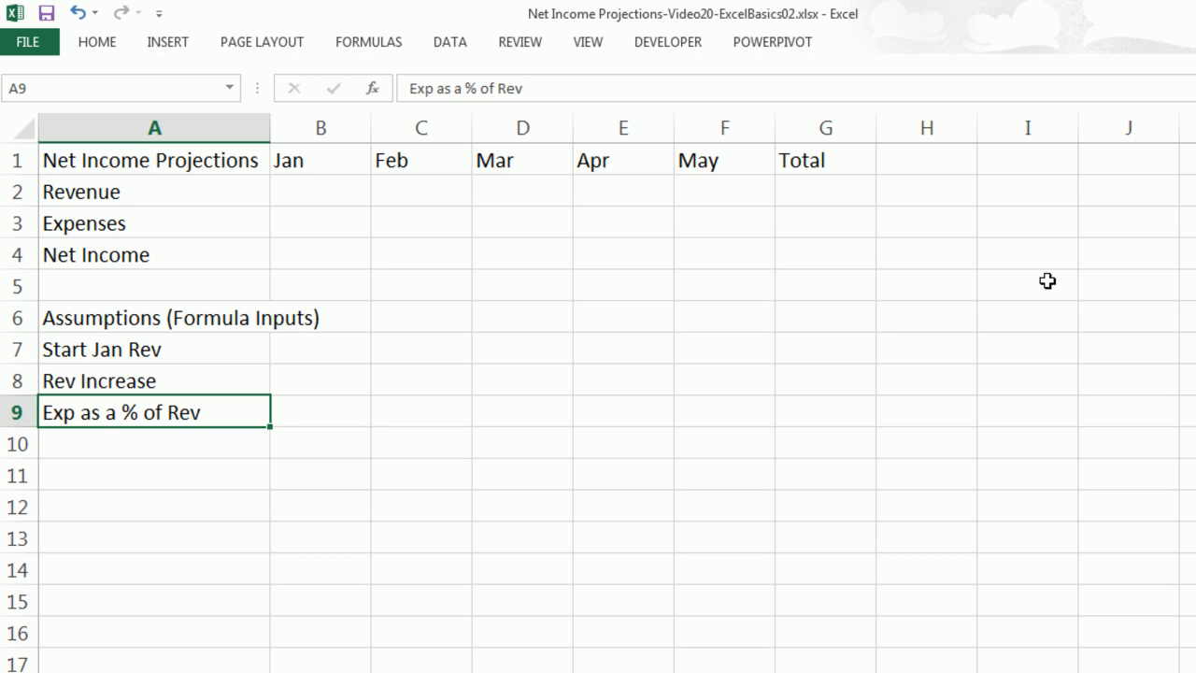
key("Down")
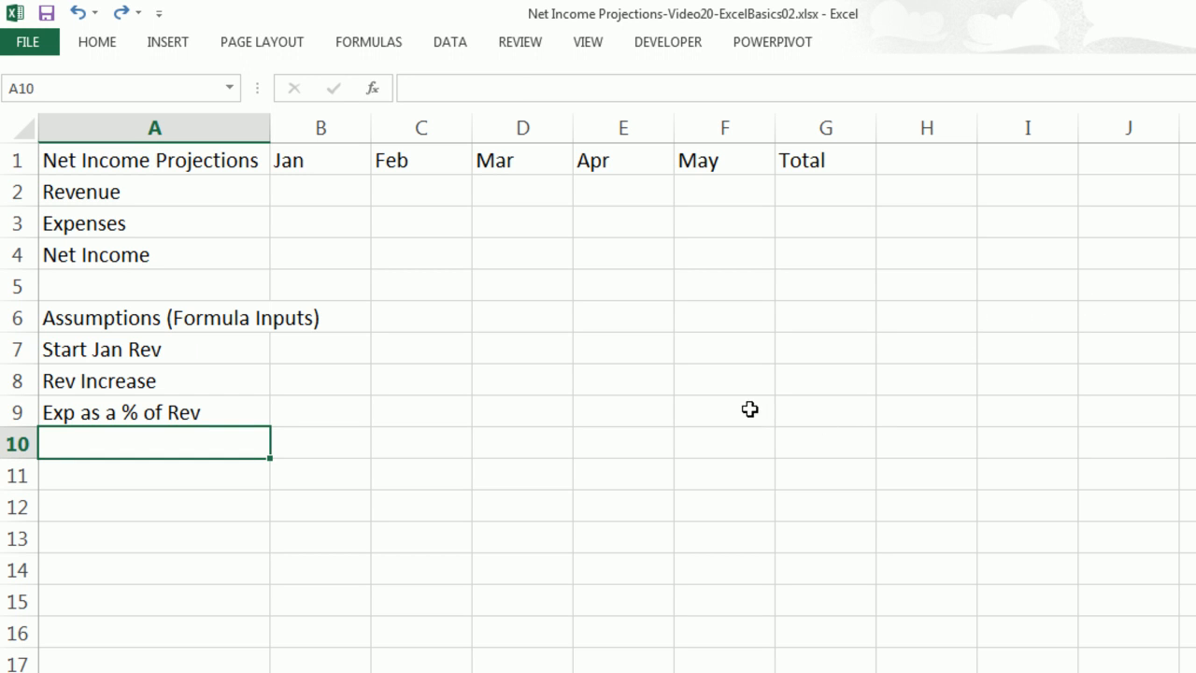
Format the month headers B1:G1 and the labels A2:A4 with a dark blue fill and white font.
left_click_drag(318, 162, 801, 159)
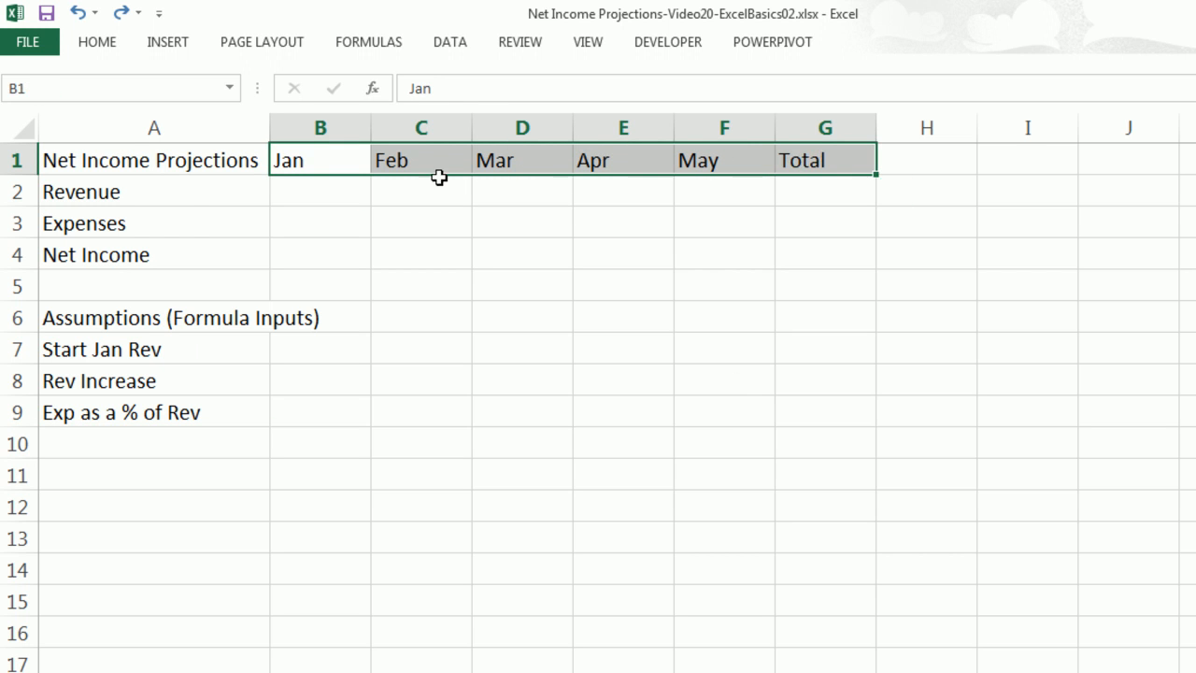
left_click_drag(186, 187, 180, 249)
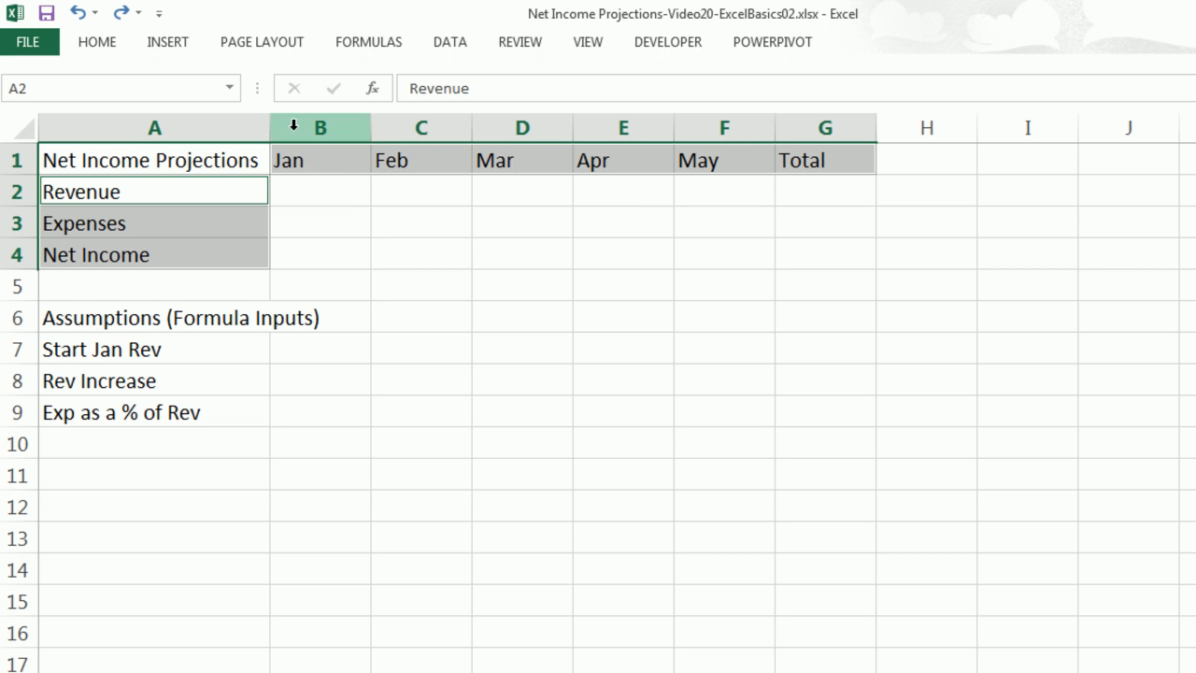
left_click(99, 43)
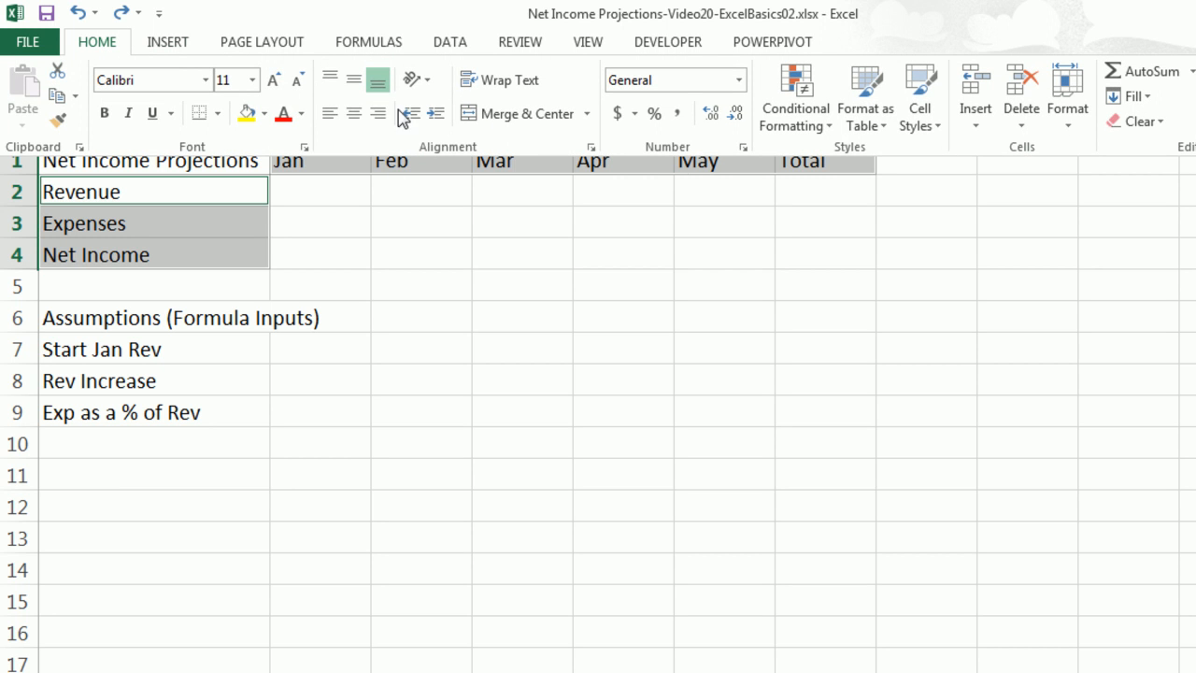
left_click(264, 113)
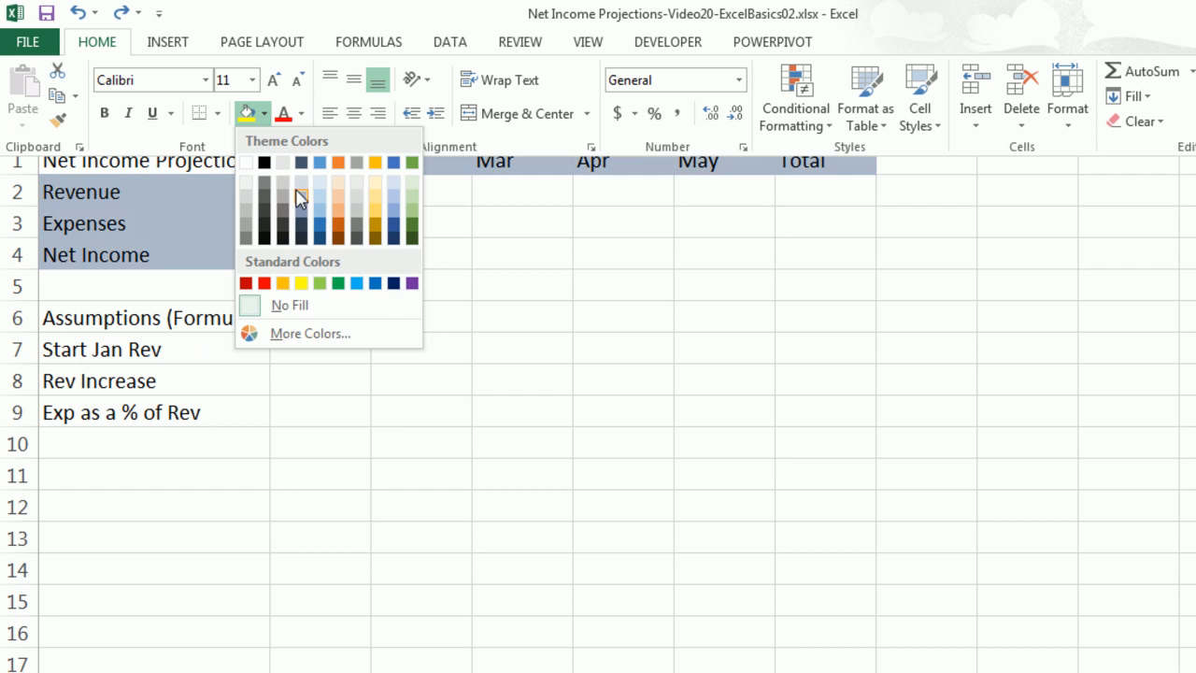
left_click(393, 283)
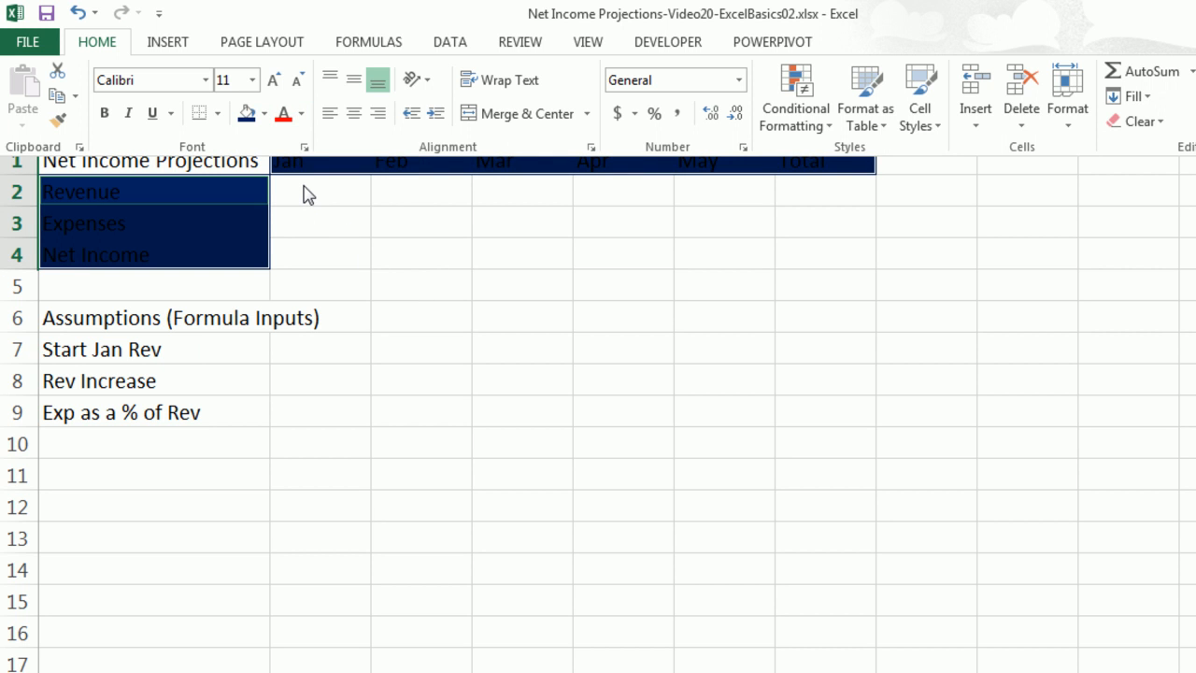
left_click(301, 113)
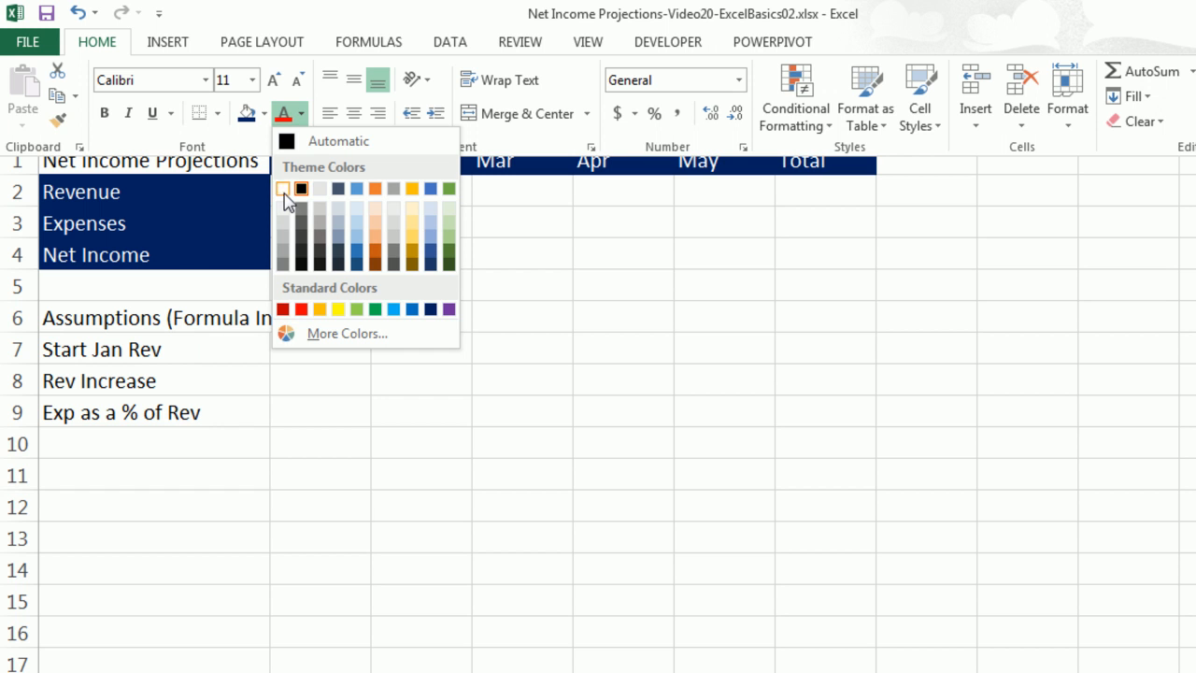
left_click(284, 190)
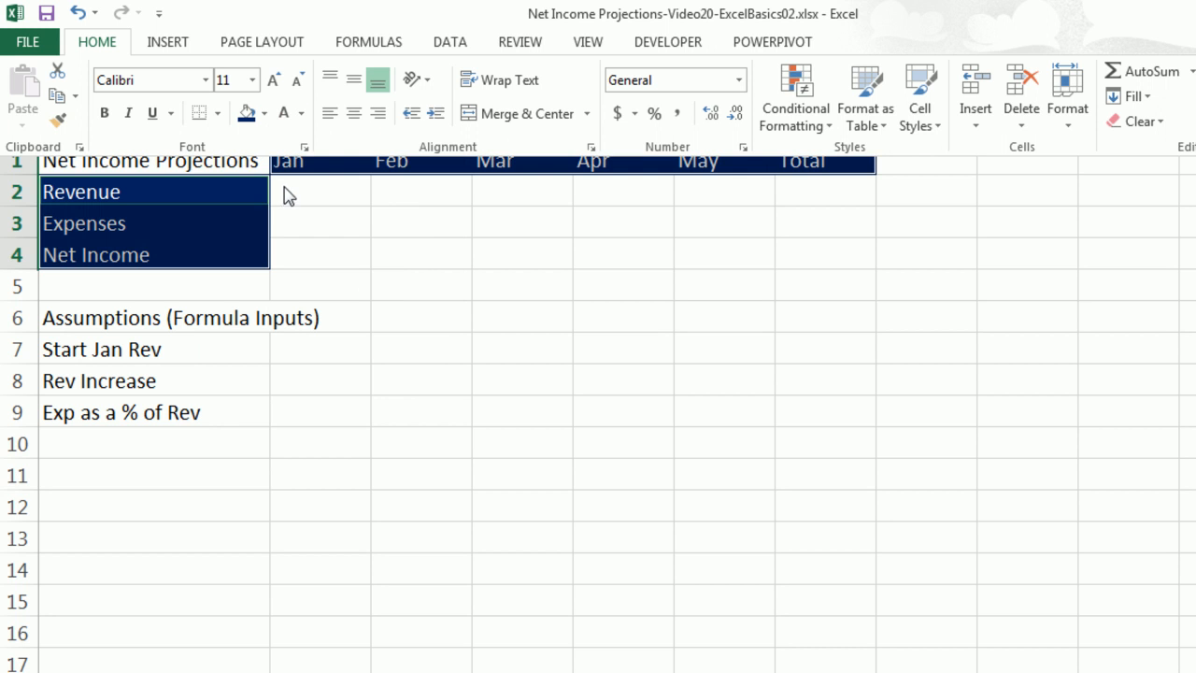
left_click(241, 259)
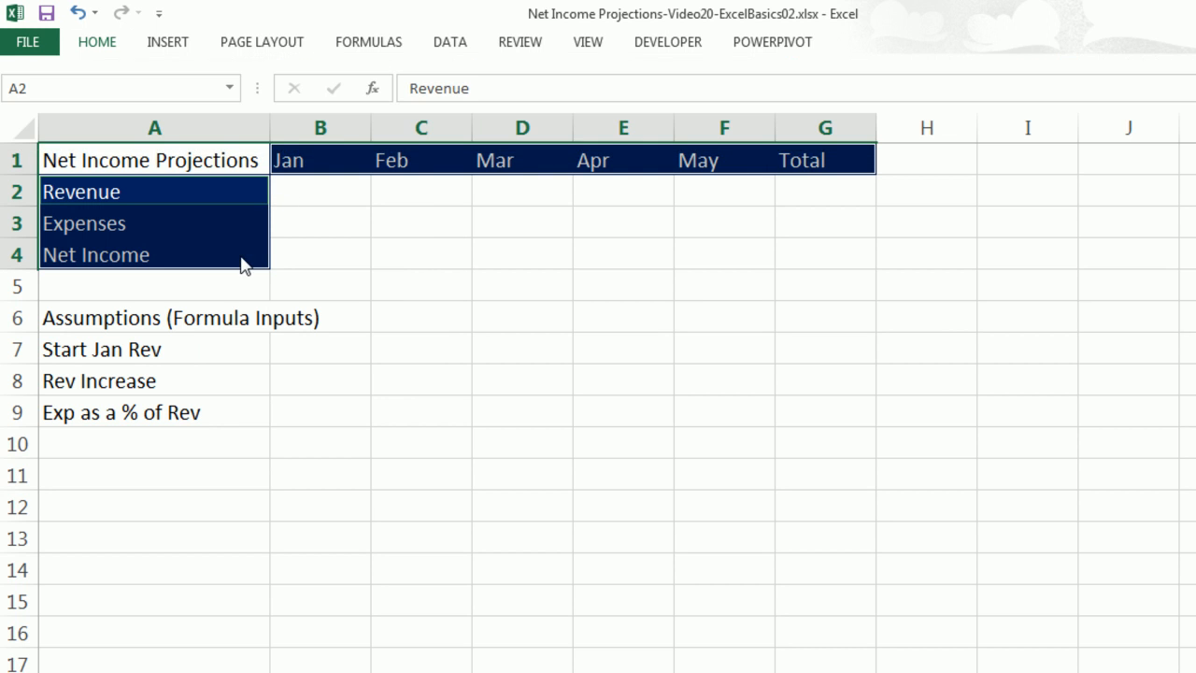
left_click(235, 249)
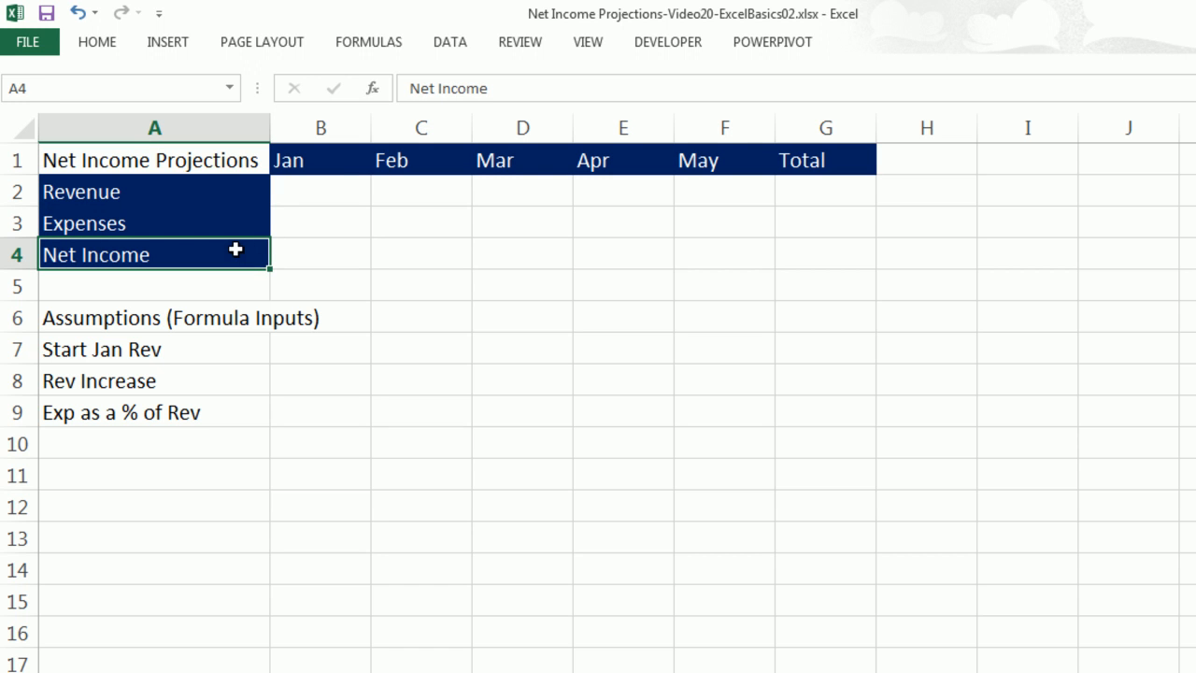
Set the ribbon to stay expanded, toggling its collapse on and off a few times.
right_click(97, 45)
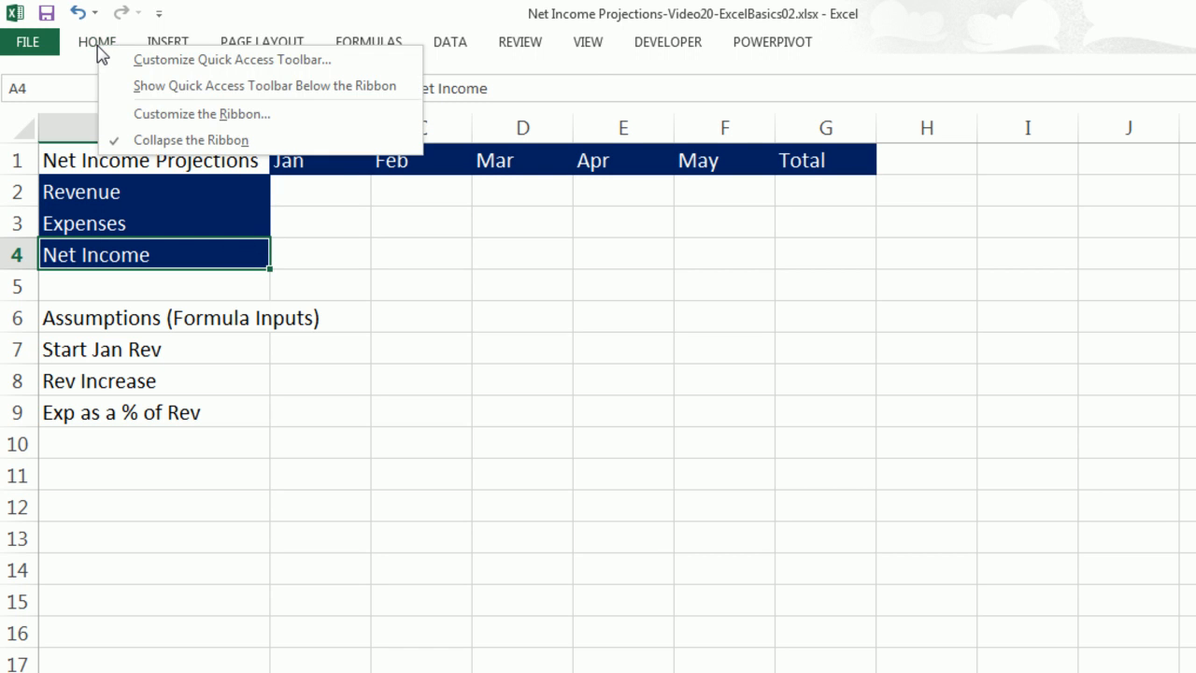
left_click(182, 148)
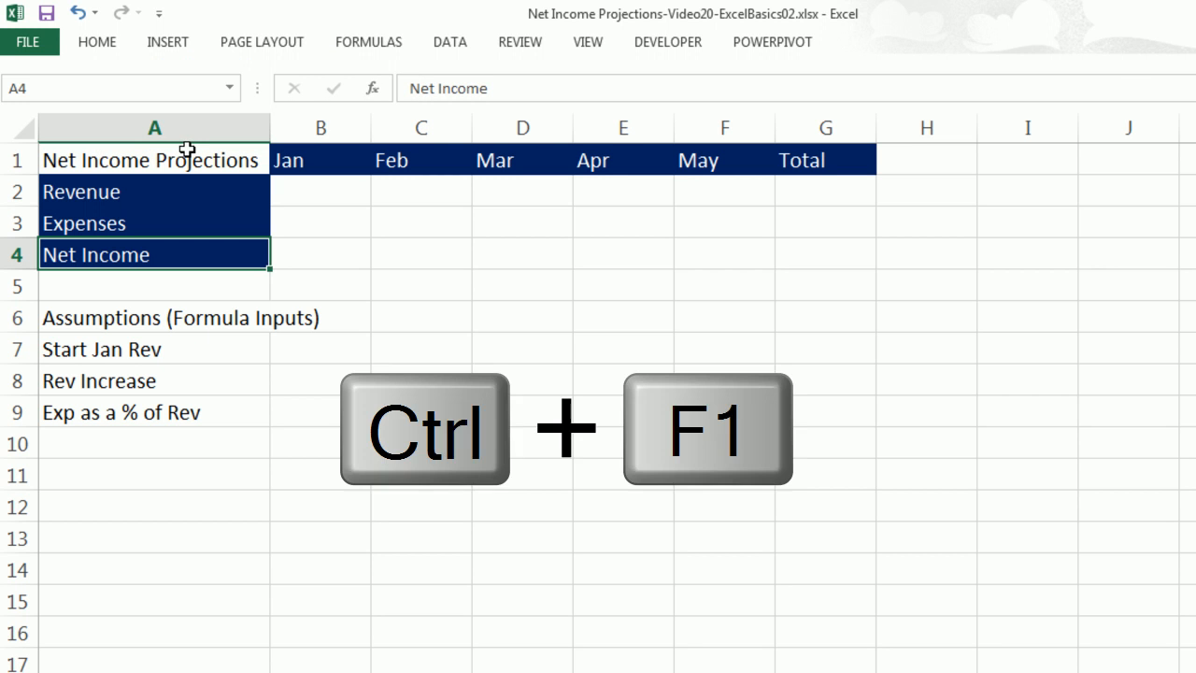
key("ctrl+F1")
key("ctrl+F1")
key("ctrl+F1")
key("ctrl+F1")
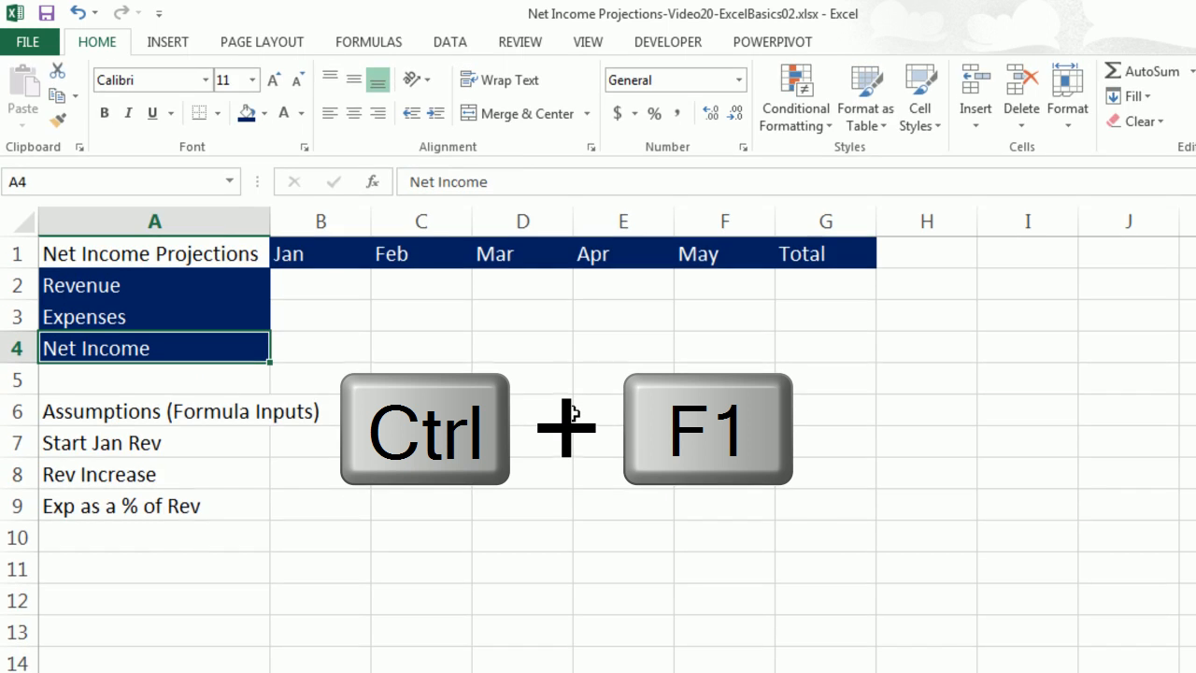
key("ctrl+F1")
key("ctrl+F1")
key("ctrl+F1")
key("ctrl+F1")
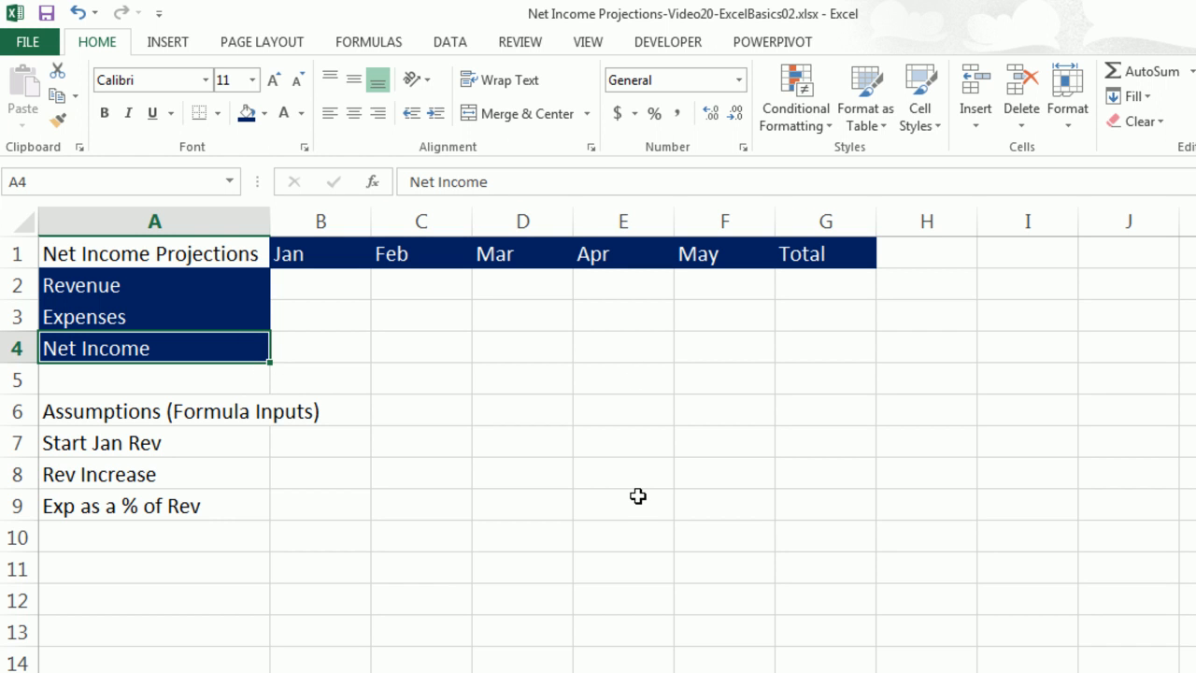
Apply all borders to the A1:G4 table and make the Net Income Projections title bold.
key("ctrl+a")
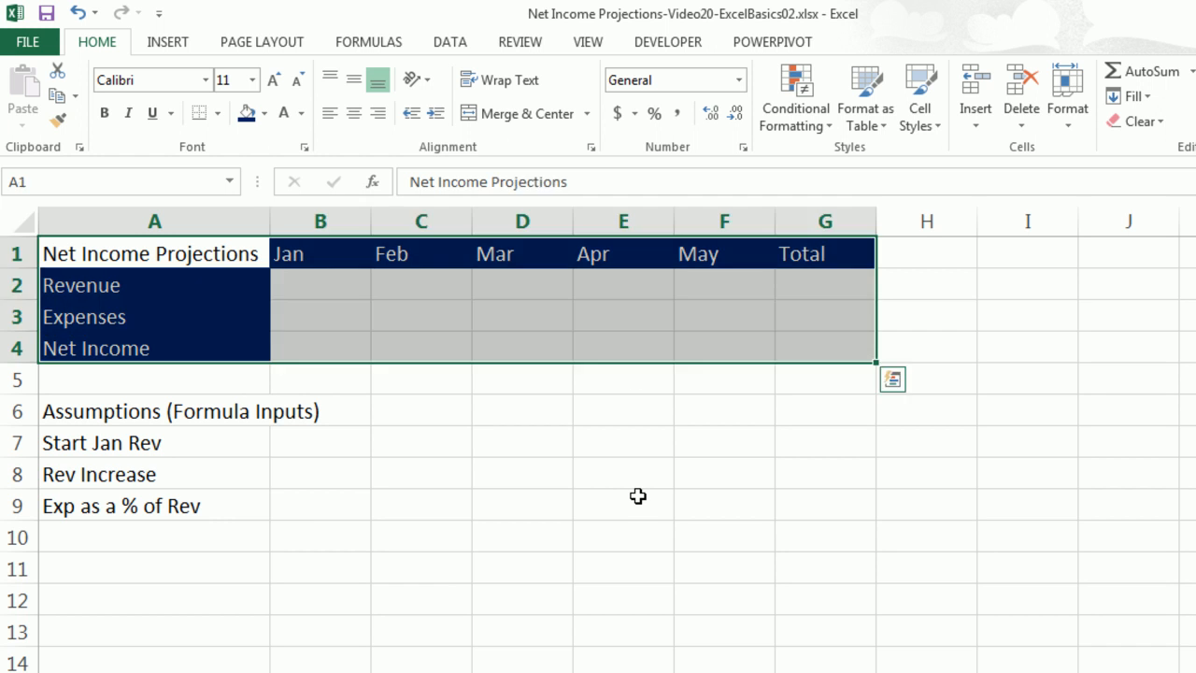
left_click(217, 113)
left_click(199, 301)
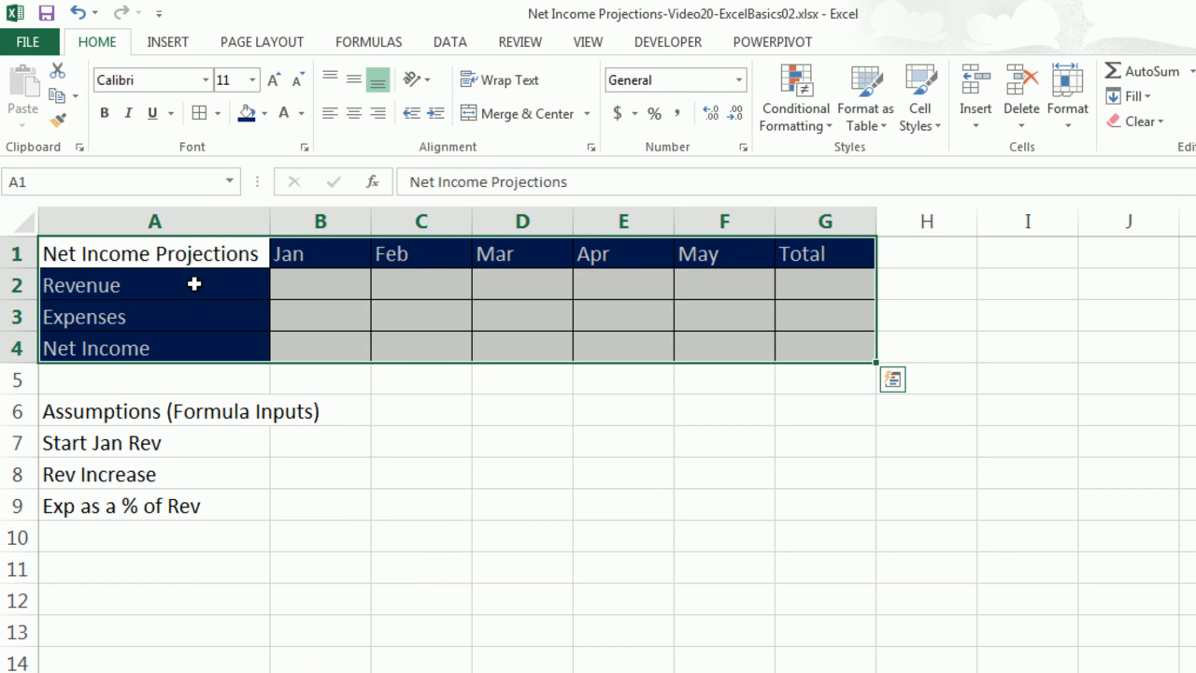
left_click(182, 256)
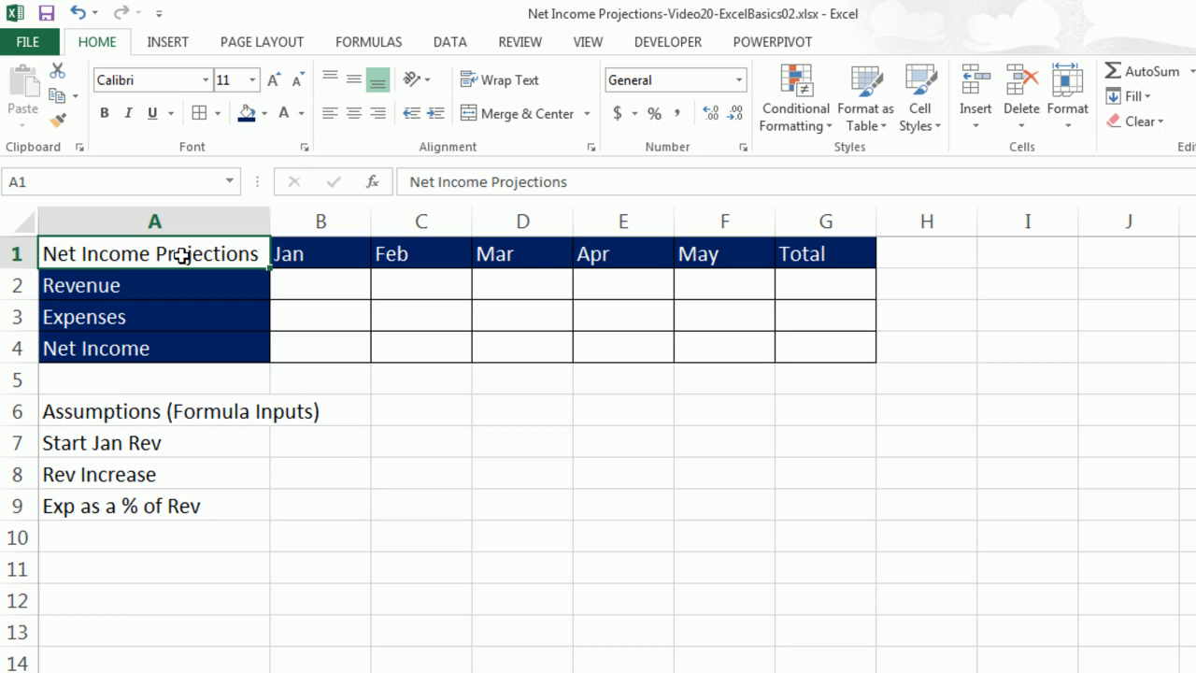
key("ctrl+b")
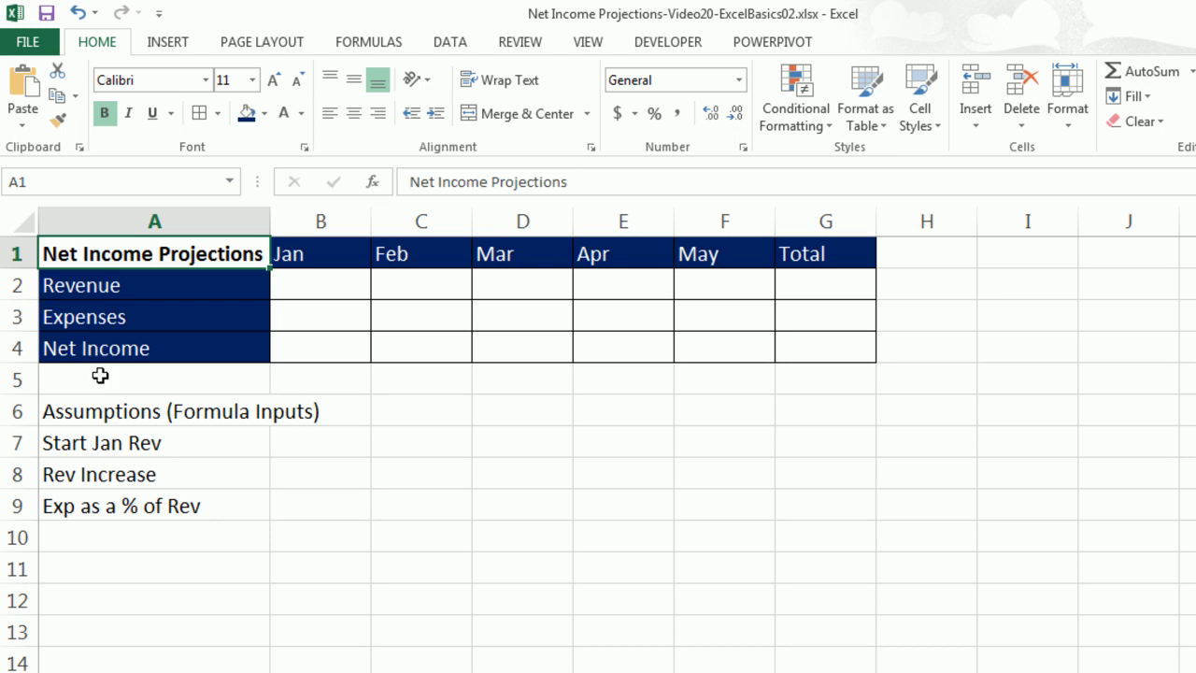
Give the Assumptions (Formula Inputs) header across A6:B6 a red fill and white font.
left_click_drag(70, 418, 313, 411)
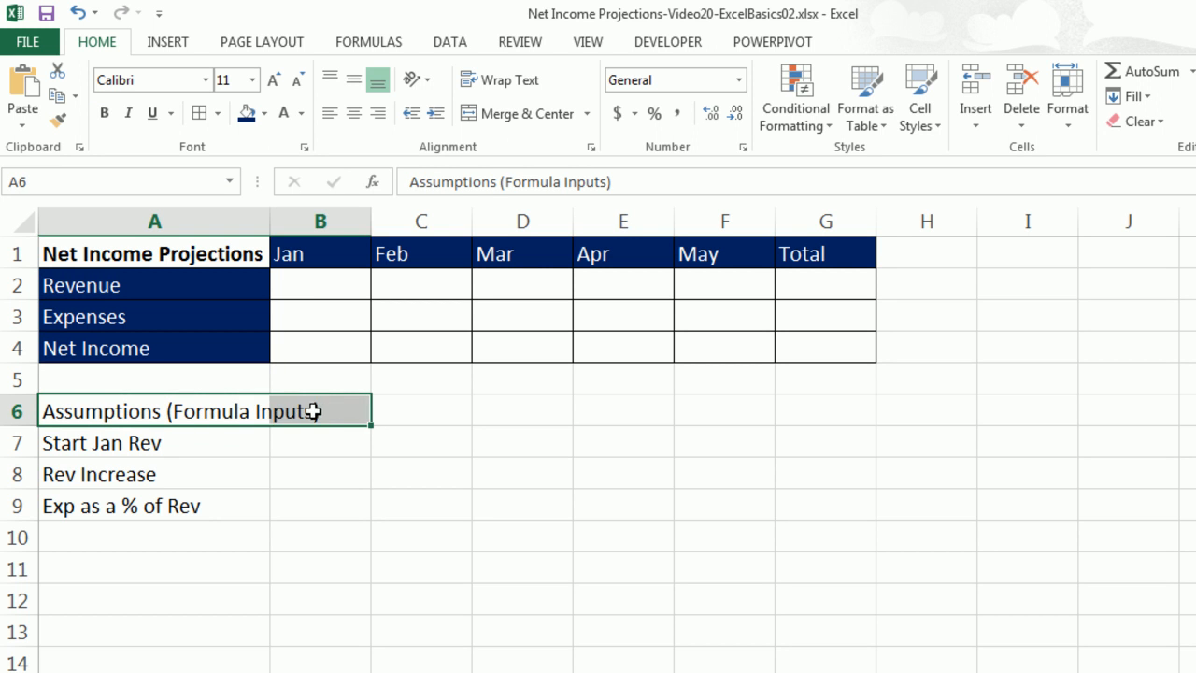
left_click(265, 113)
left_click(264, 283)
left_click(301, 113)
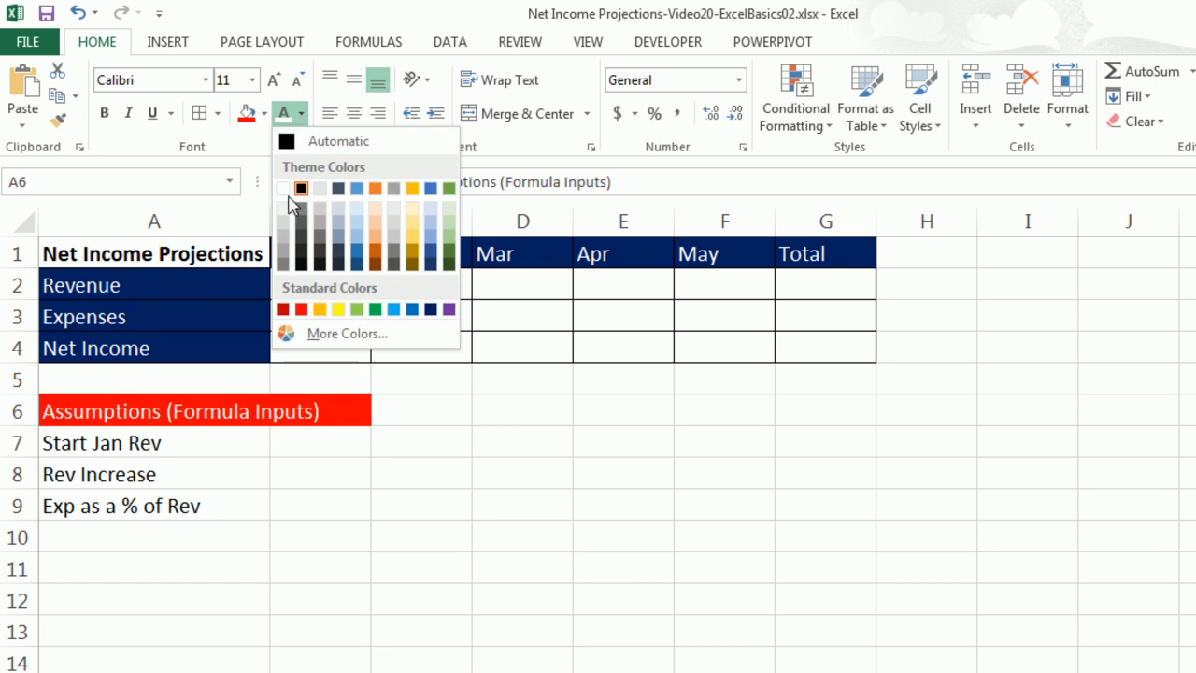
left_click(282, 190)
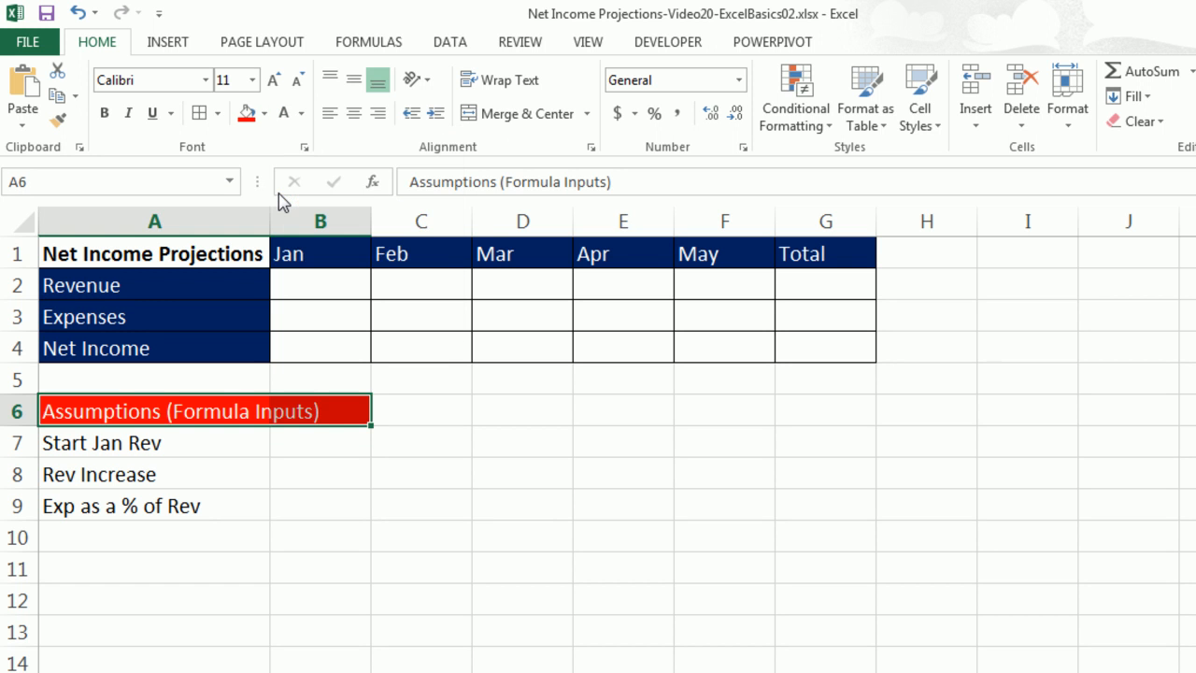
Add borders to the assumptions block, finishing with all borders on A6:B9.
left_click(218, 114)
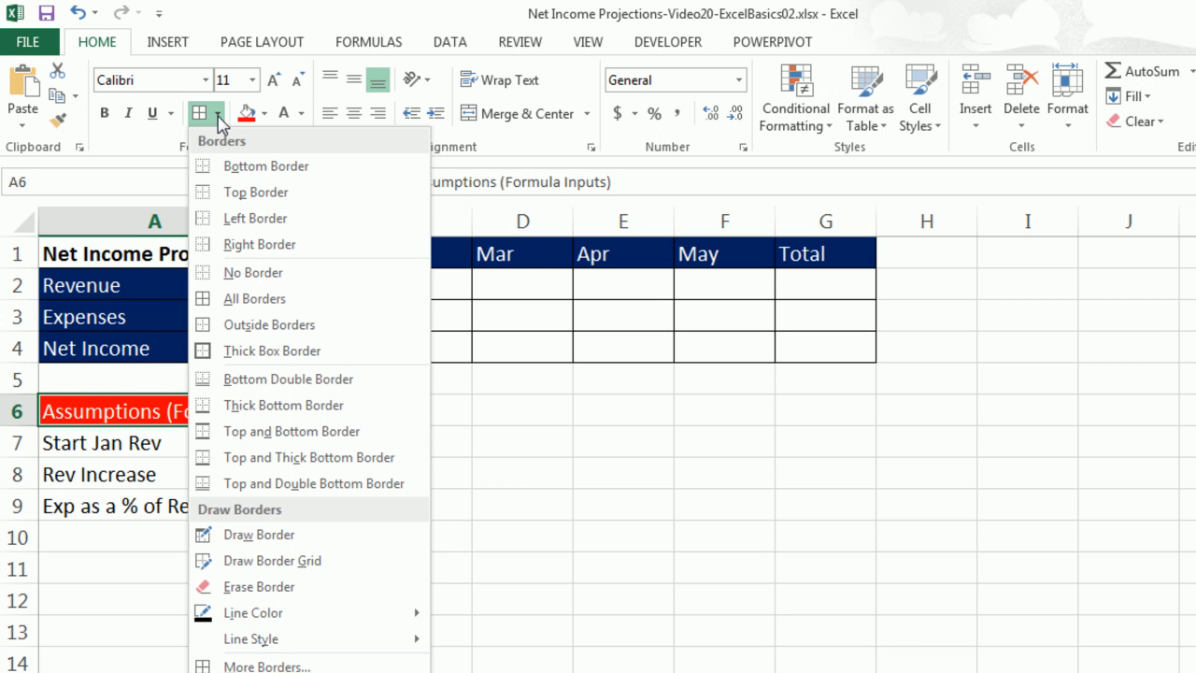
left_click(215, 326)
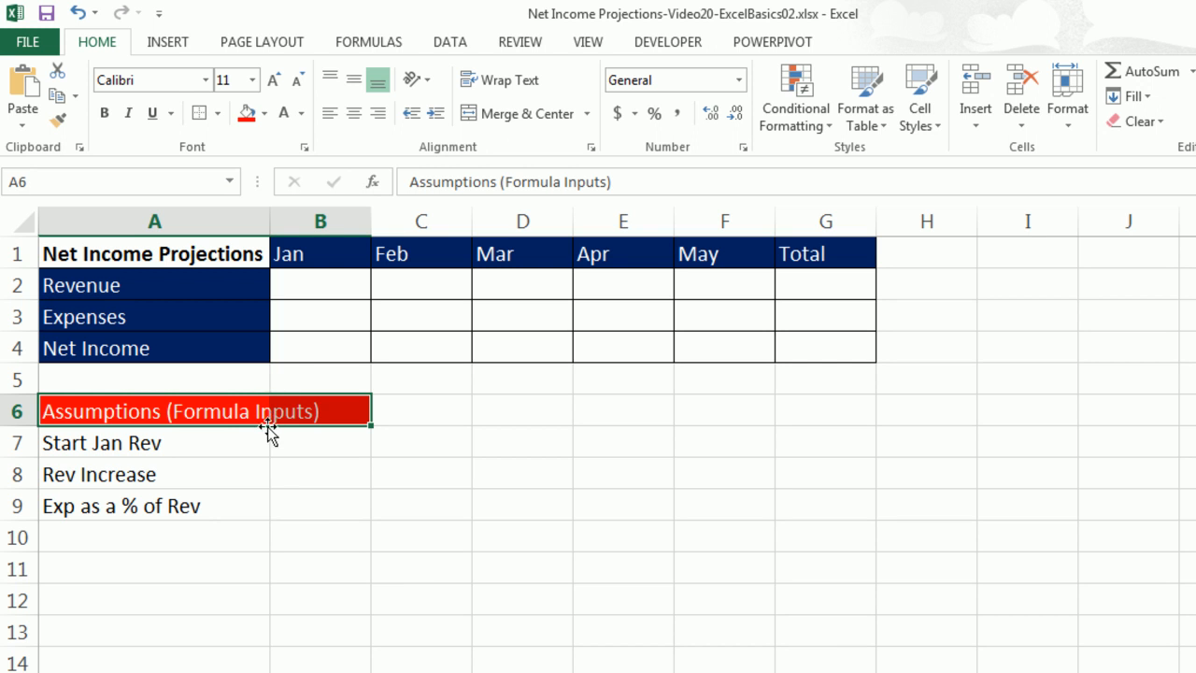
left_click(90, 418)
key("ctrl+shift+Down")
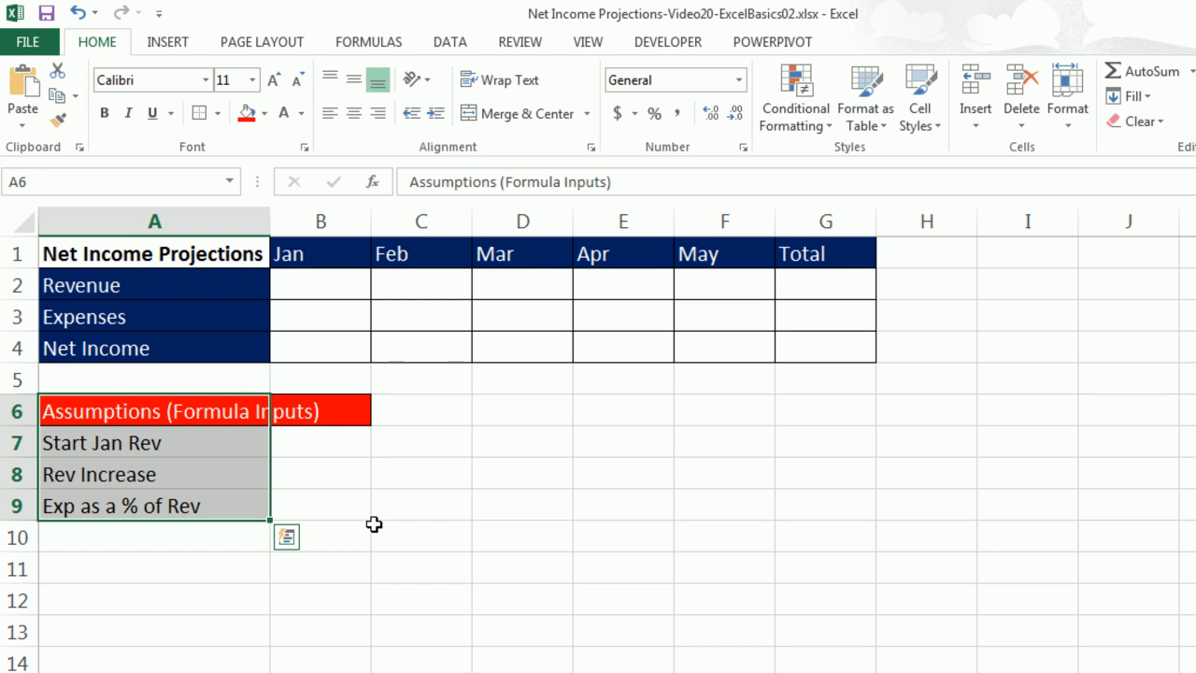
left_click_drag(95, 420, 315, 505)
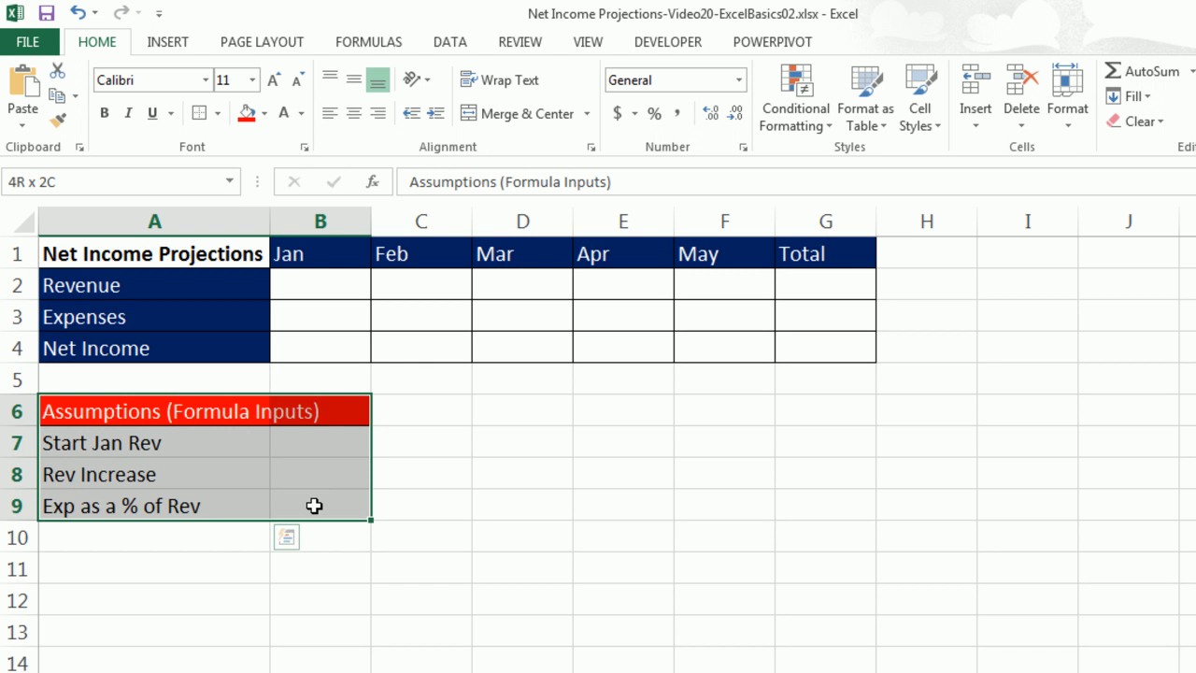
left_click(217, 114)
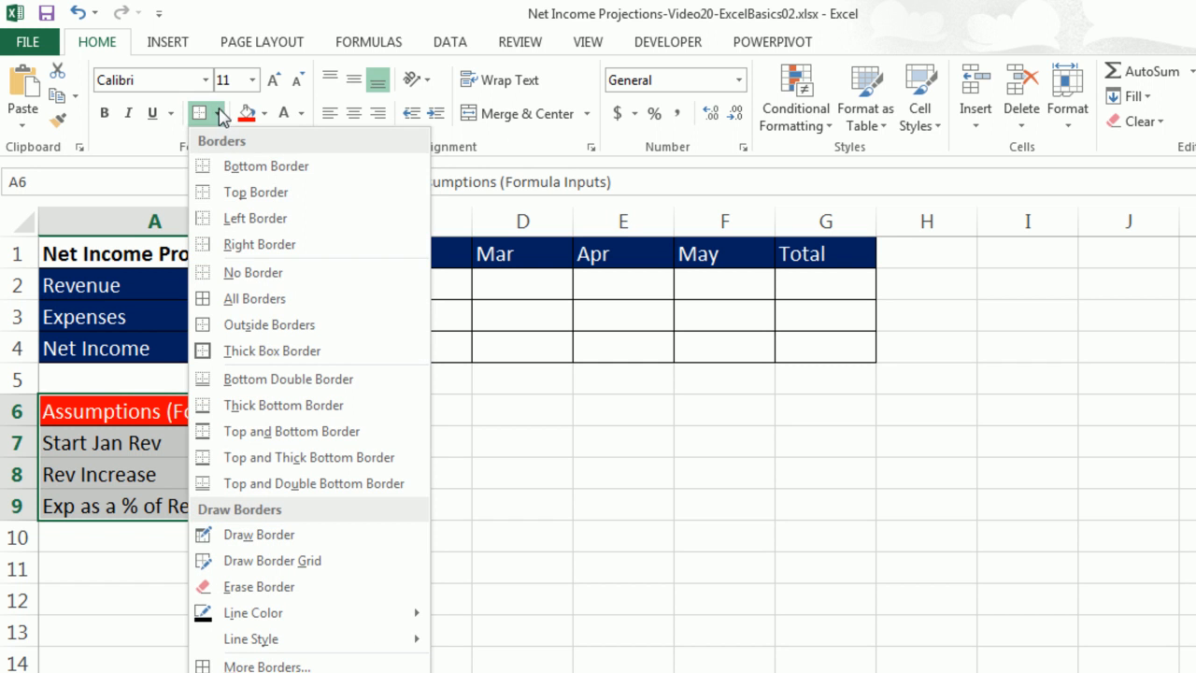
left_click(255, 298)
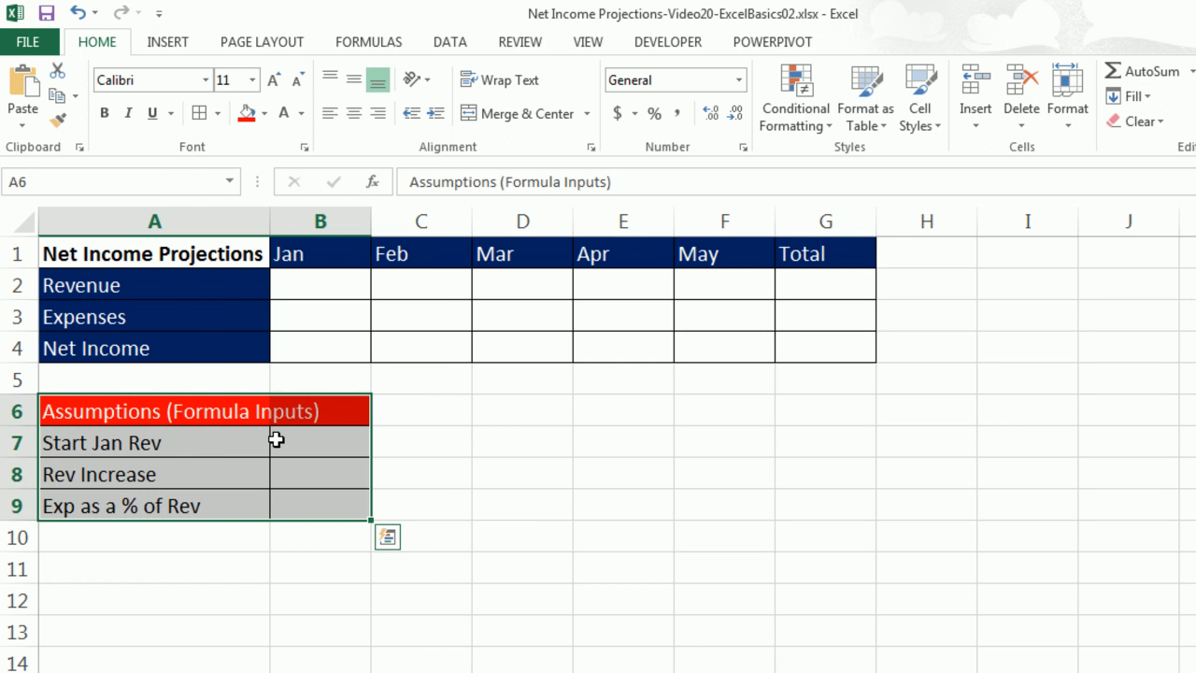
Enter the assumption values 5000, 1.05 and .75 in B7 through B9.
left_click(329, 439)
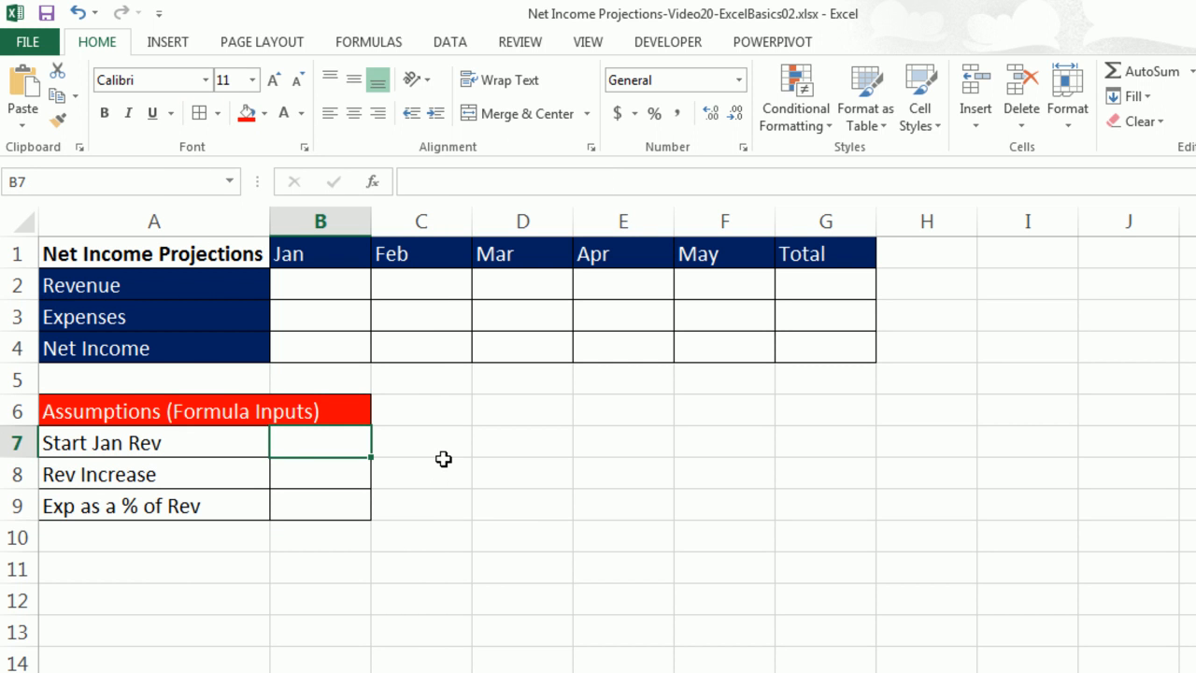
type("5000")
key("Return")
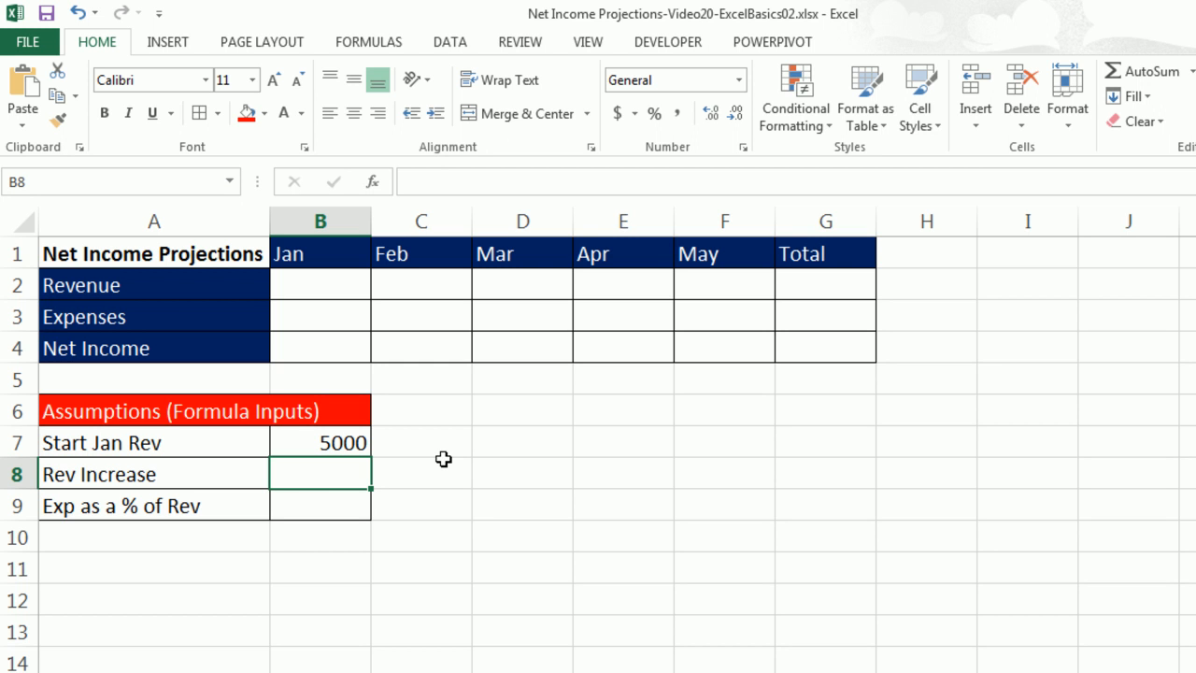
type("1.05")
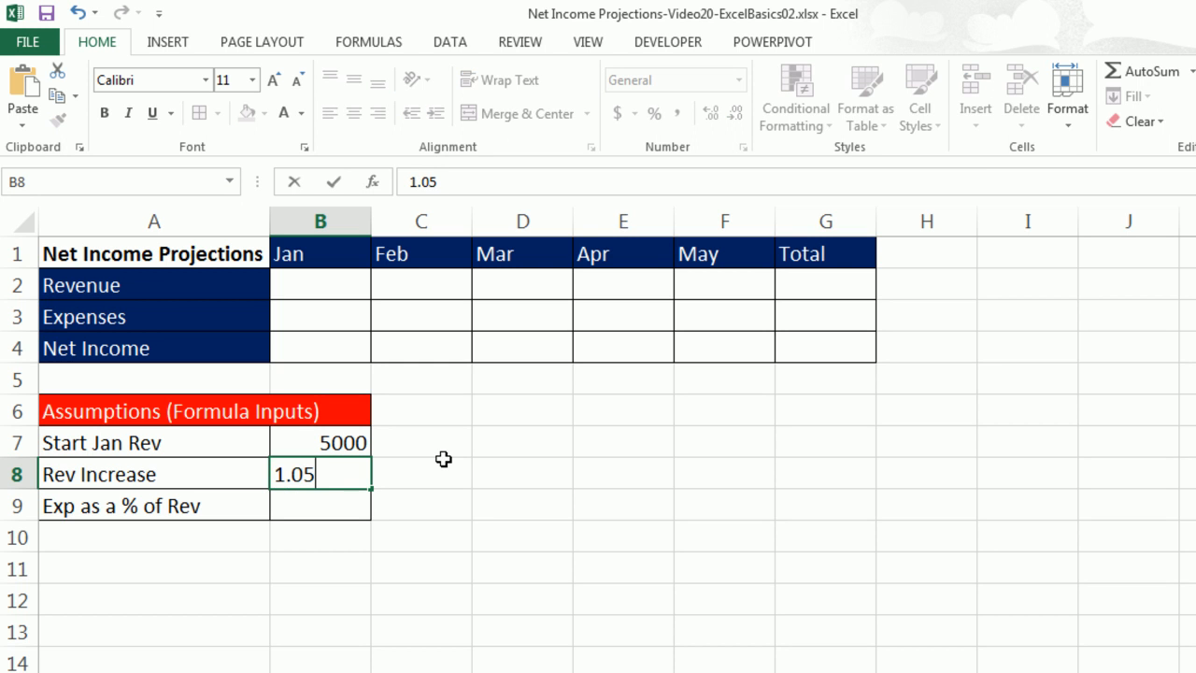
key("Return")
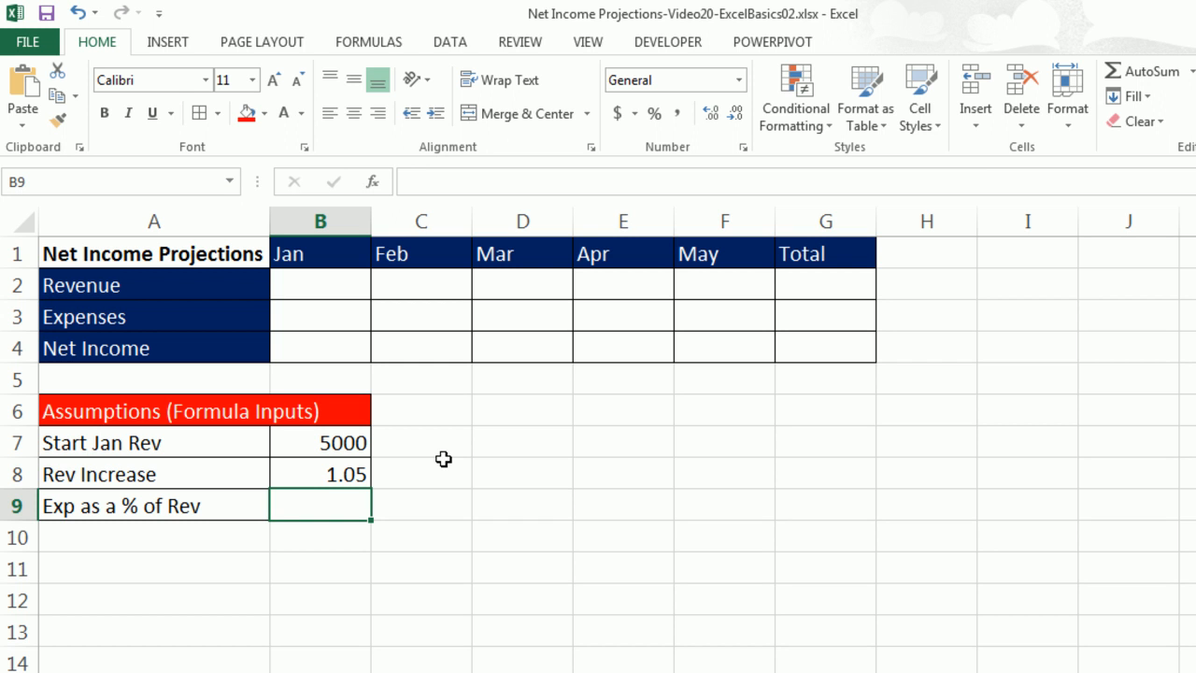
type(".75")
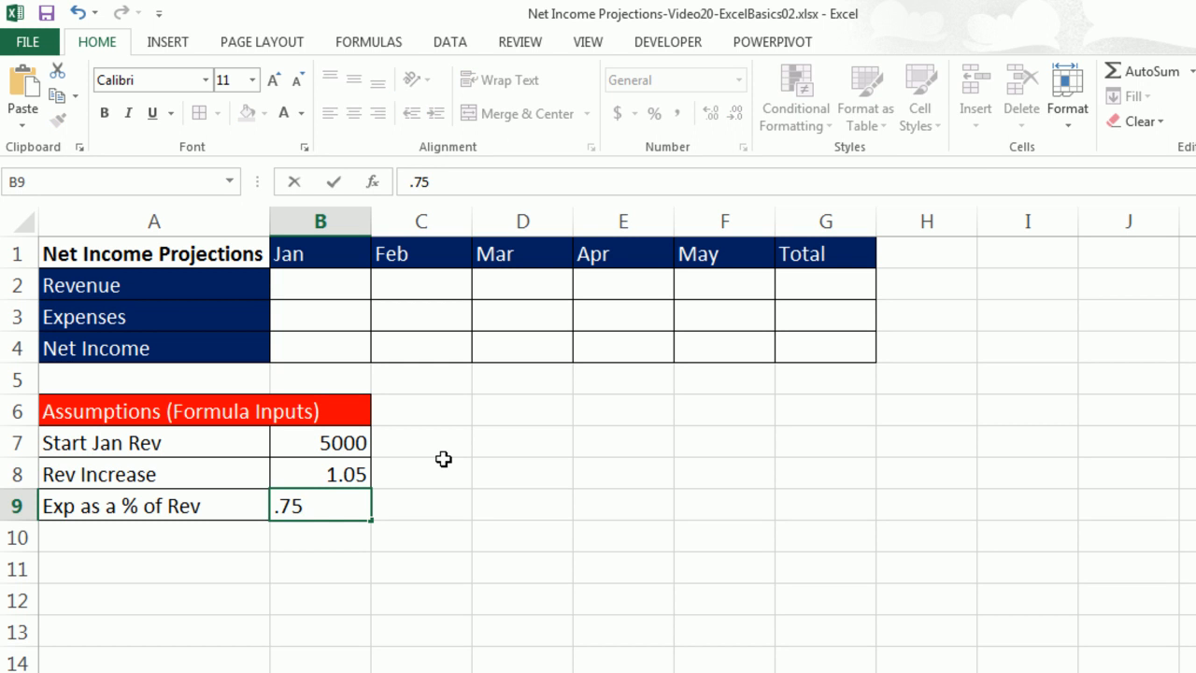
key("ctrl+Return")
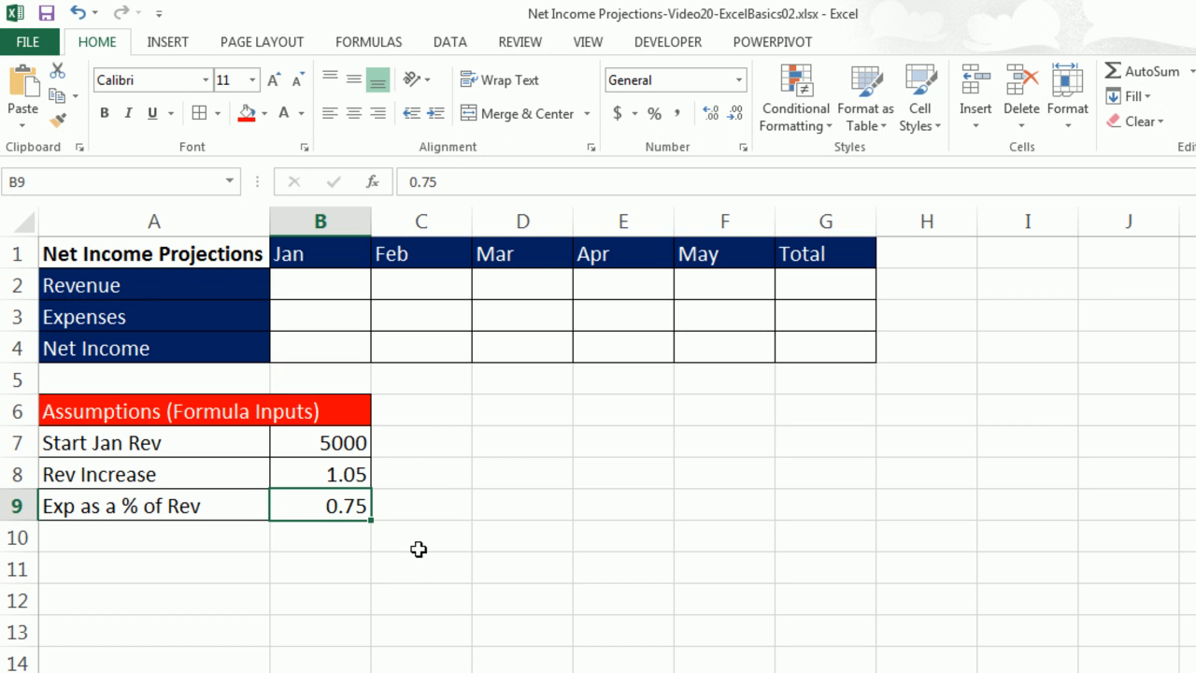
Apply the Currency number format to the Start Jan Rev value in B7.
left_click(331, 445)
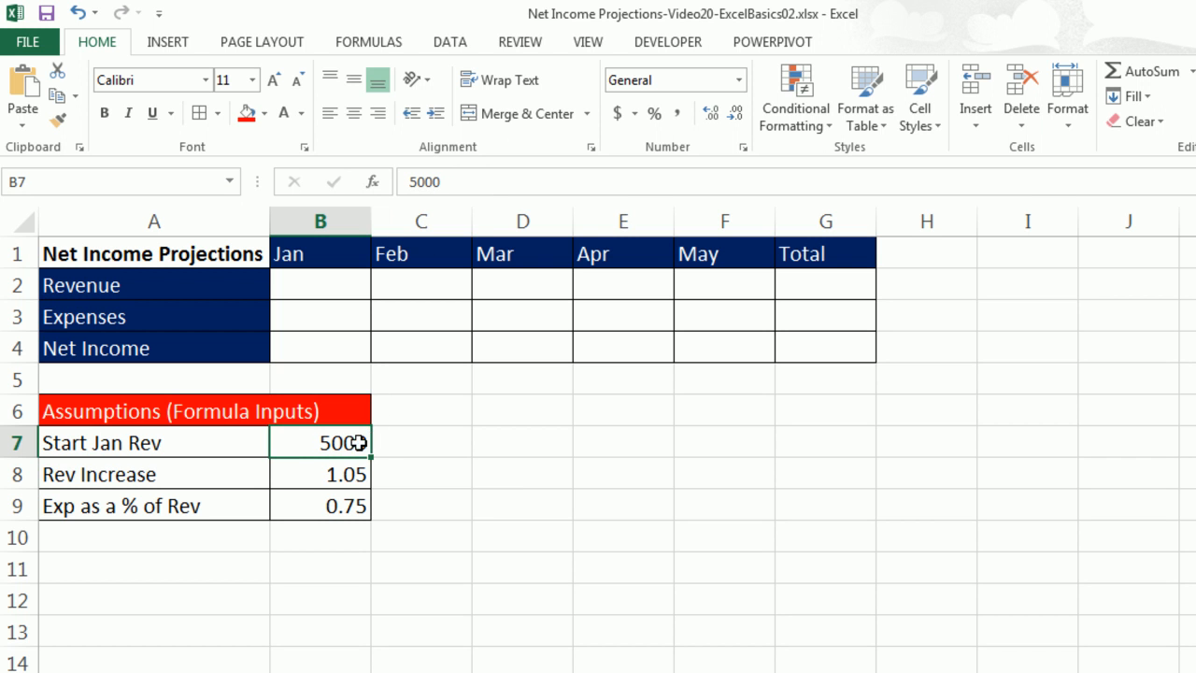
left_click(739, 80)
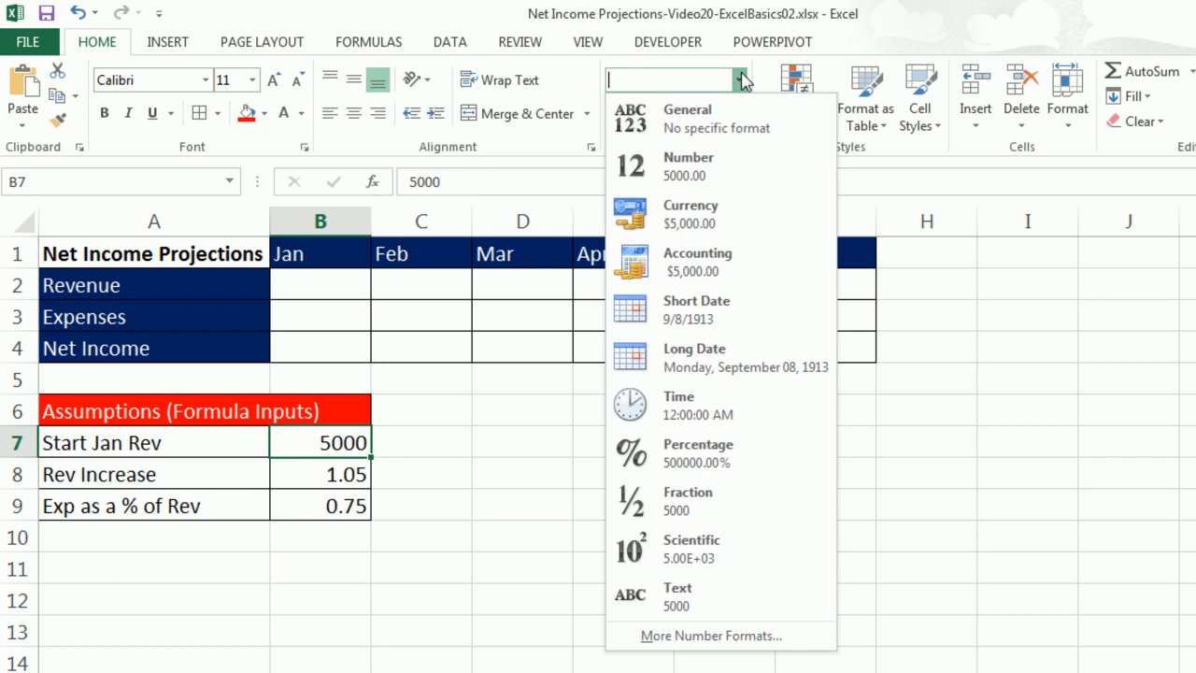
left_click(692, 229)
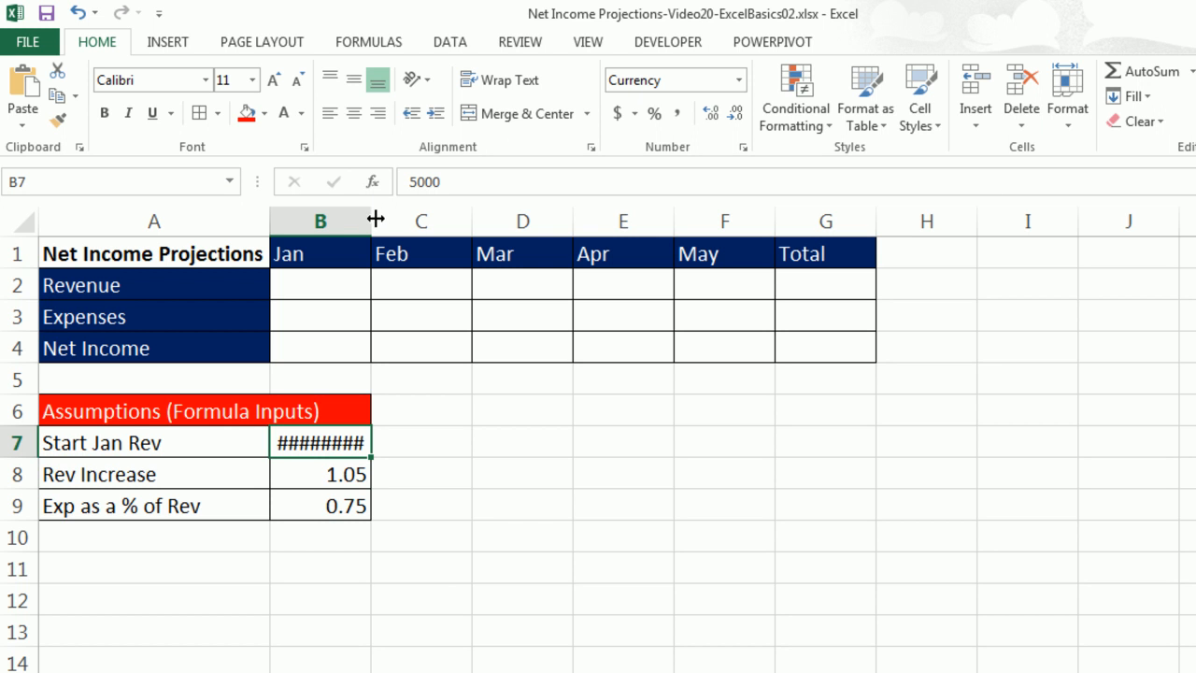
Widen column B and apply the Percentage number format to the Rev Increase and Exp % values in B8:B9.
left_click_drag(370, 220, 399, 222)
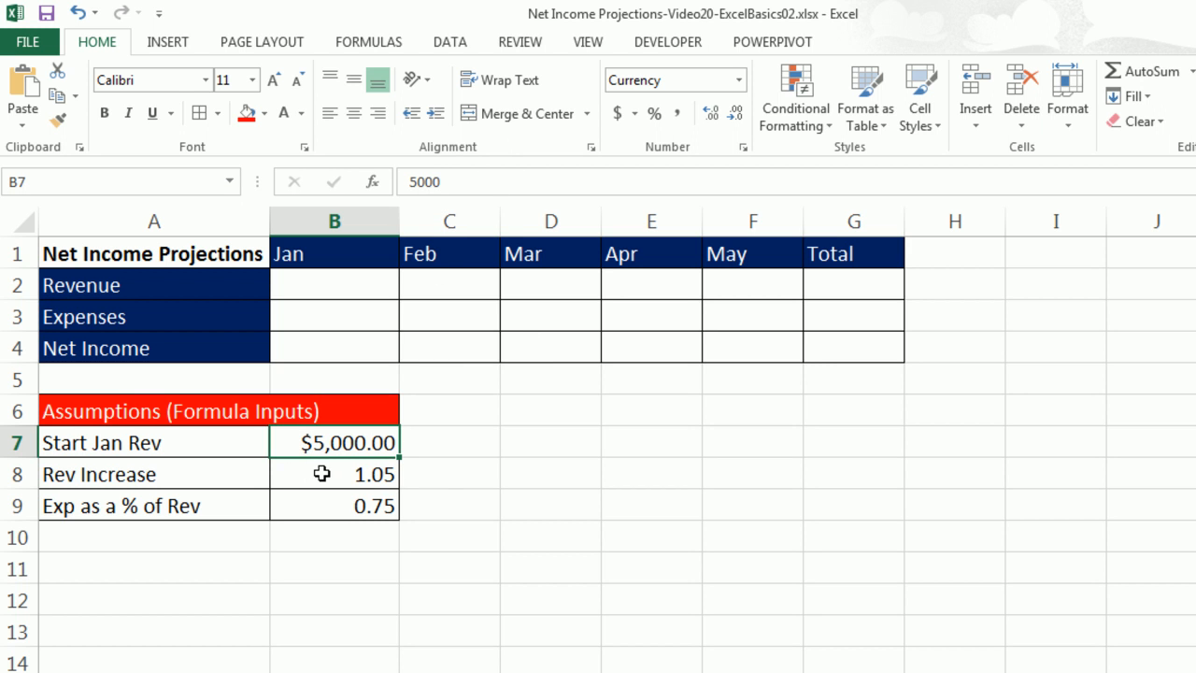
left_click_drag(321, 473, 324, 502)
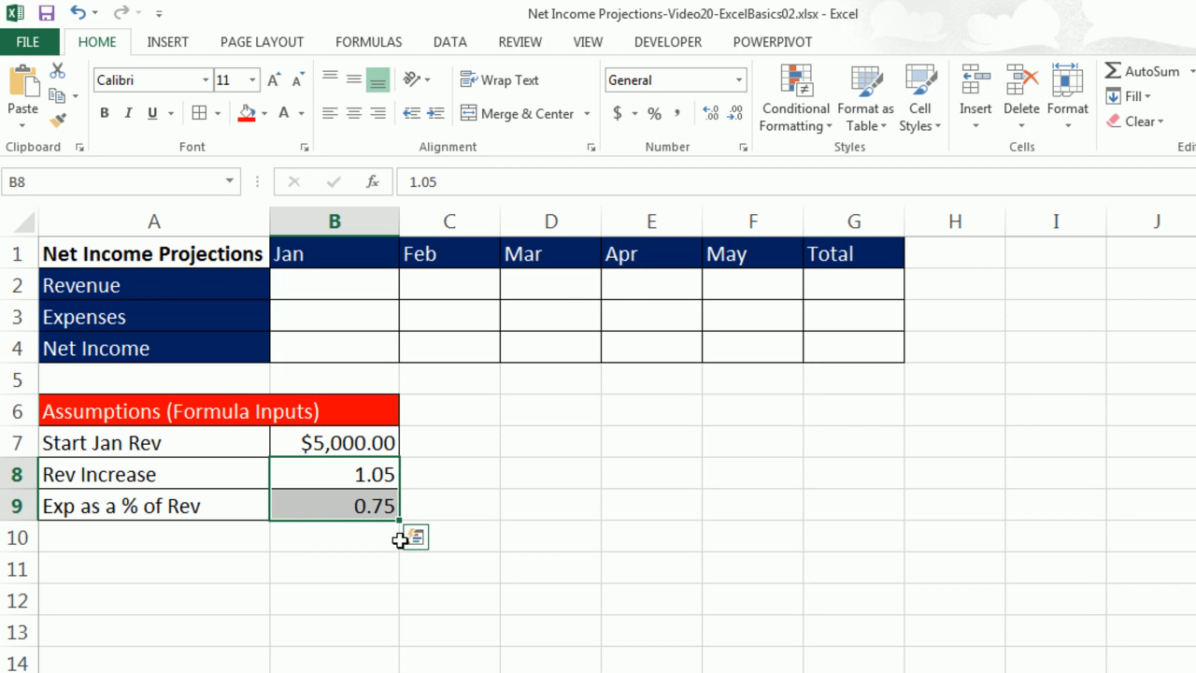
left_click(740, 82)
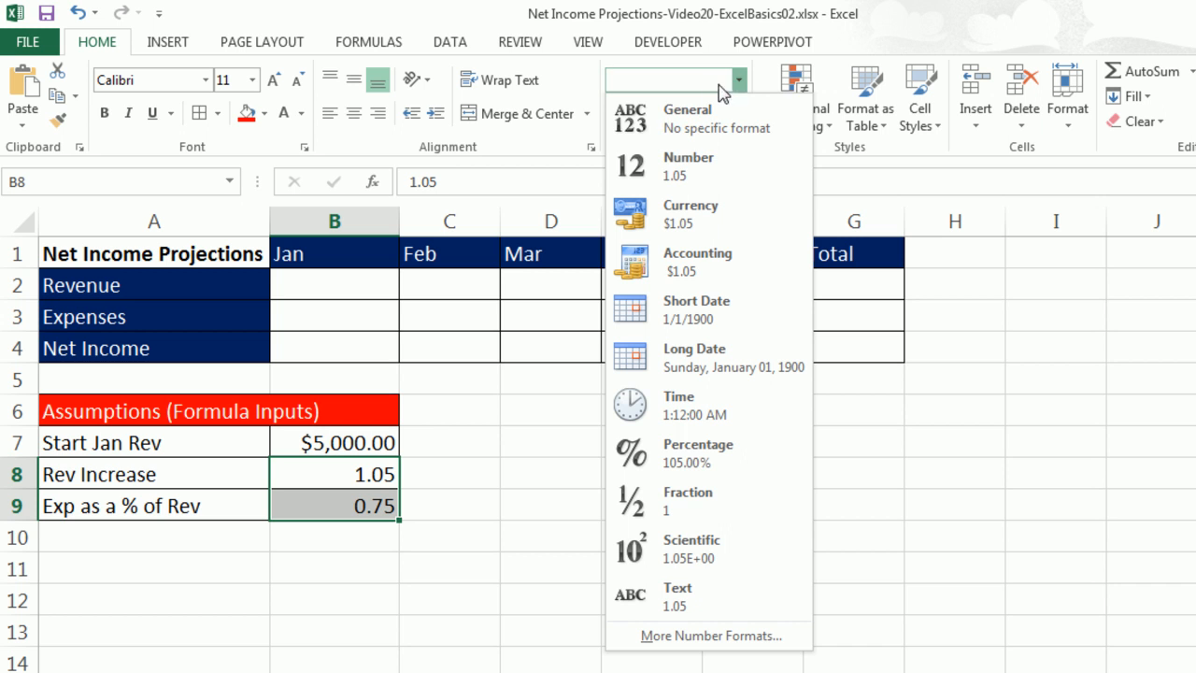
left_click(716, 467)
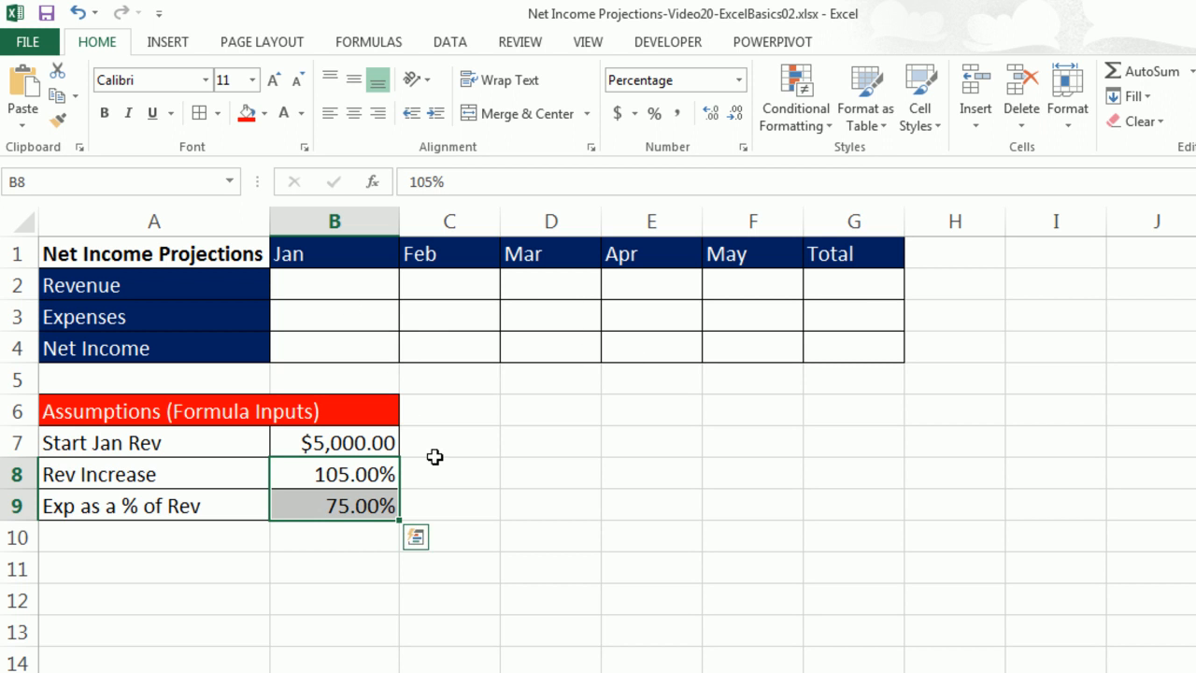
Enter a formula in the Jan Revenue cell B2 that references the Start Jan Rev value, =B7.
left_click(378, 297)
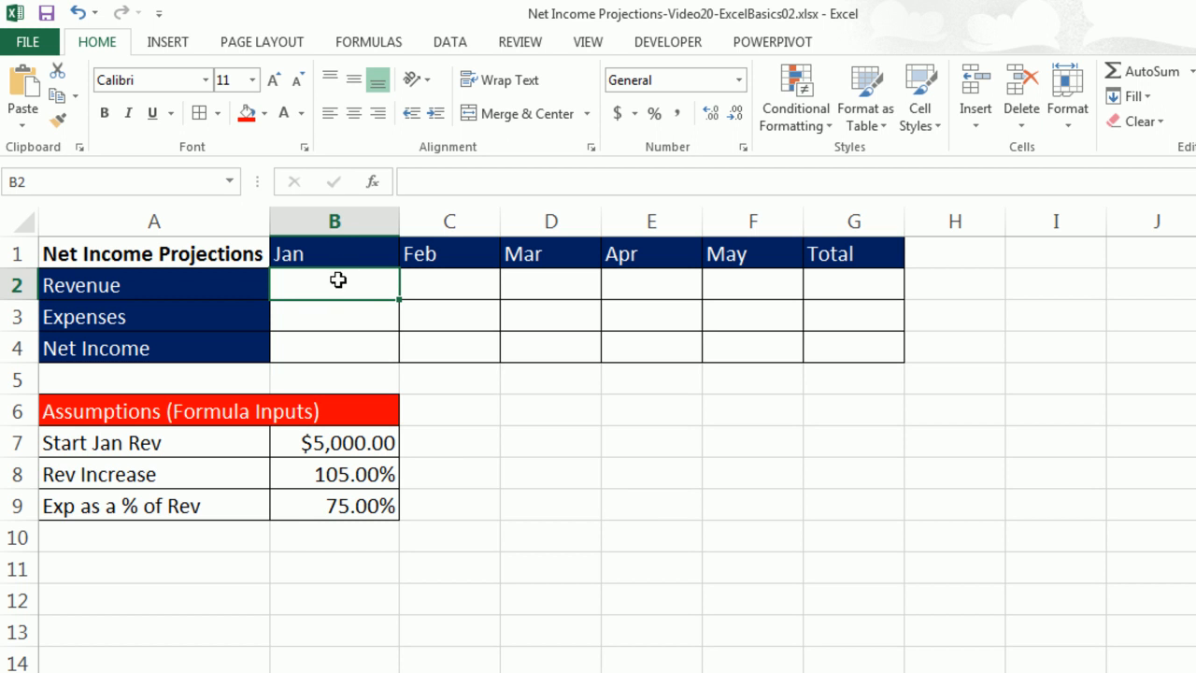
type("=")
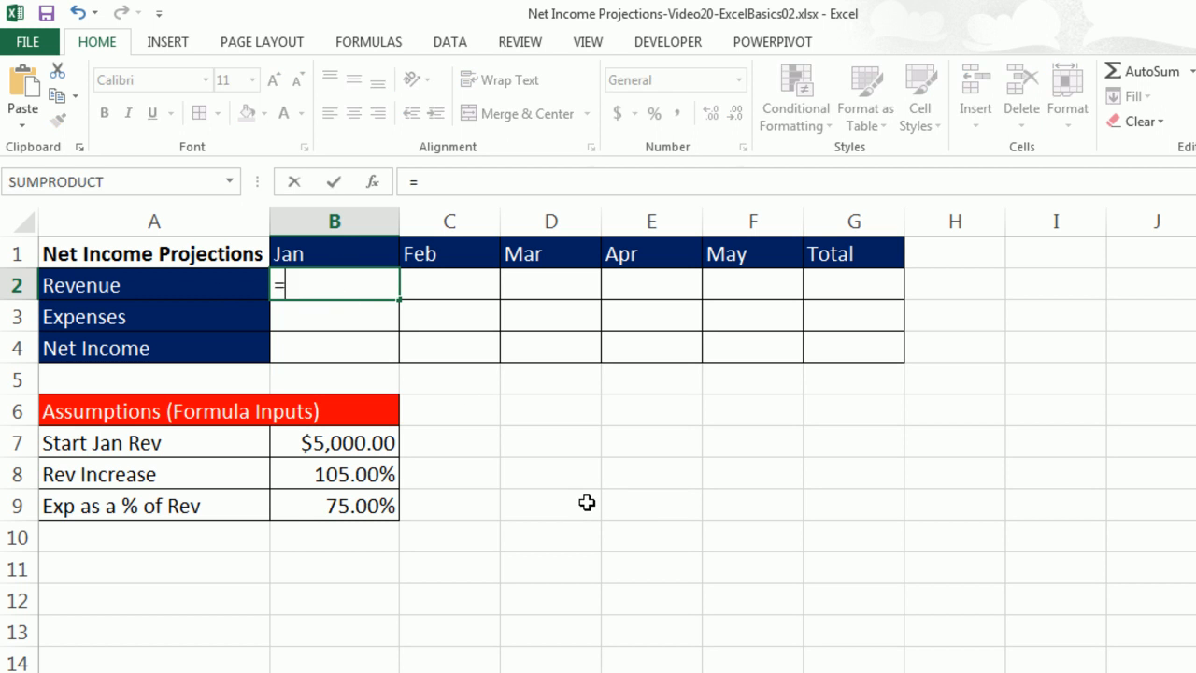
left_click(329, 441)
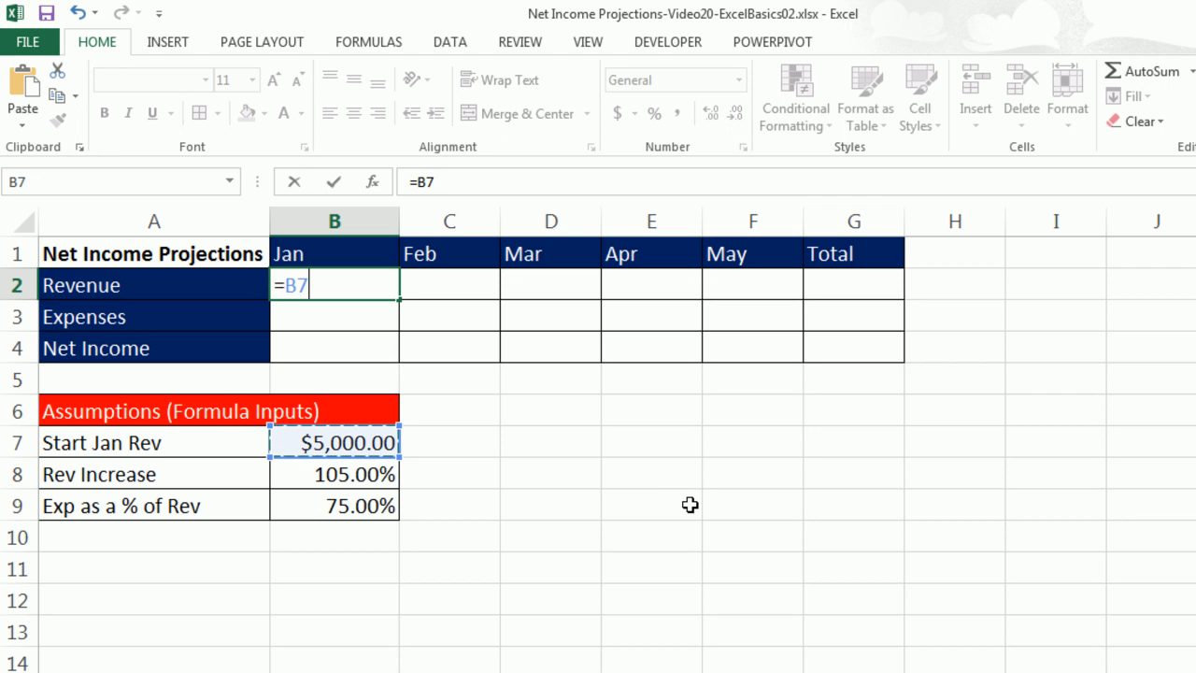
key("Tab")
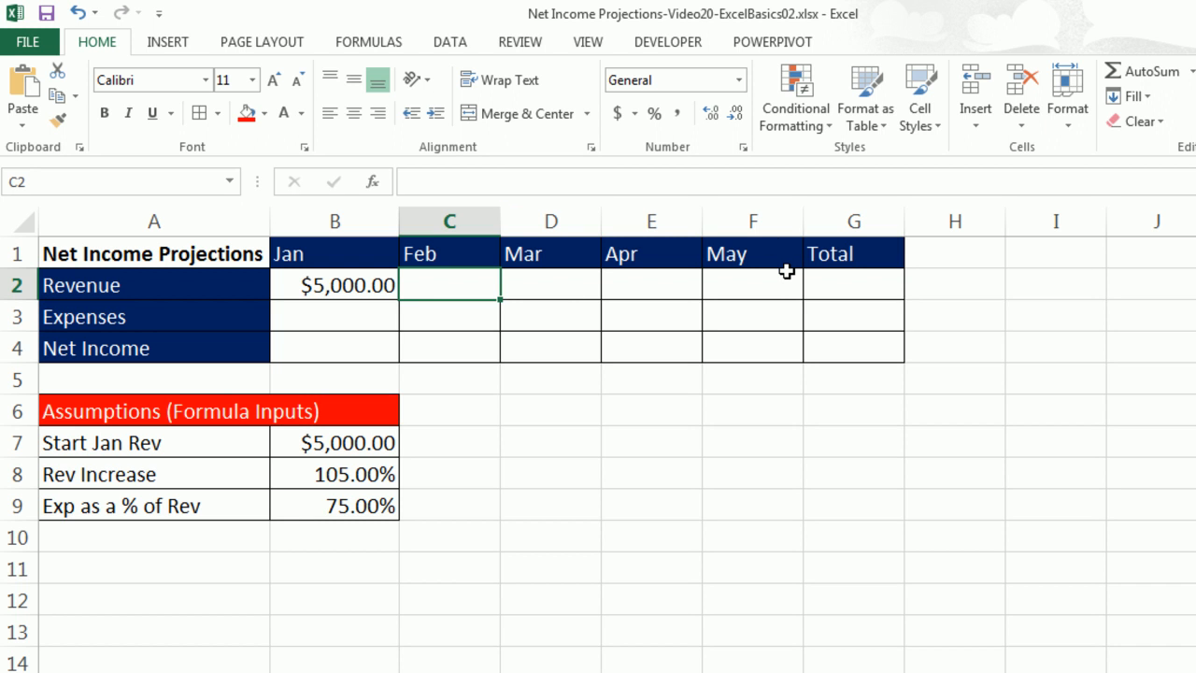
Enter the Feb revenue formula =B2*B8 in C2.
type("=")
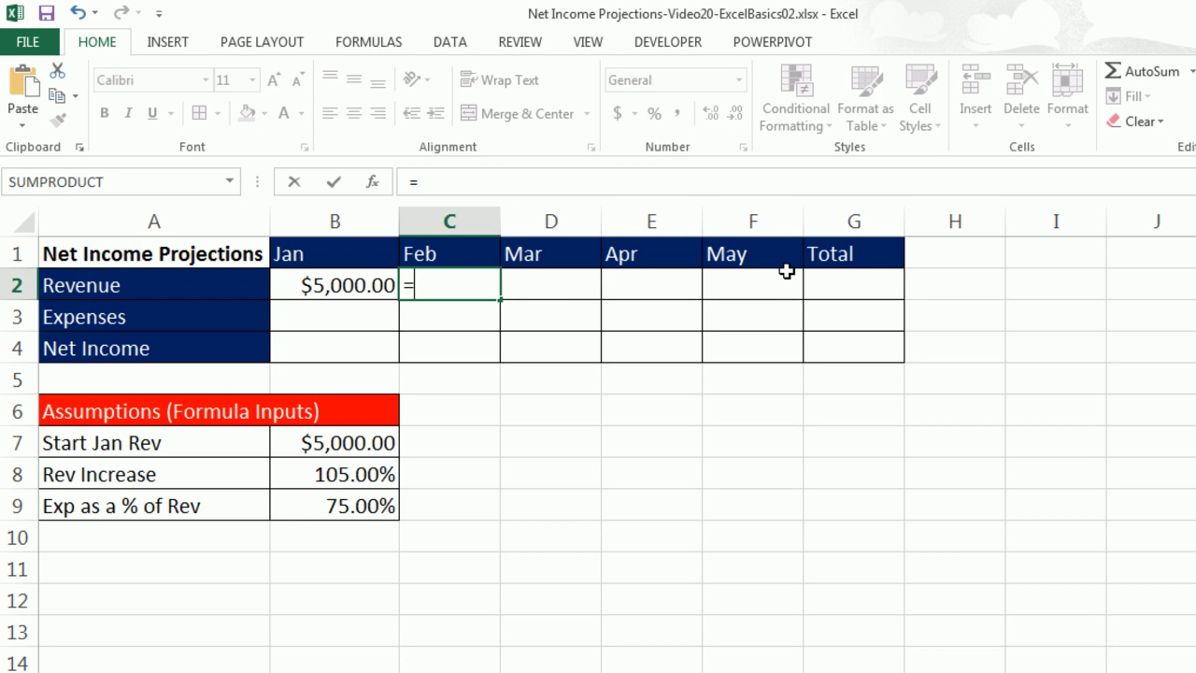
key("Left")
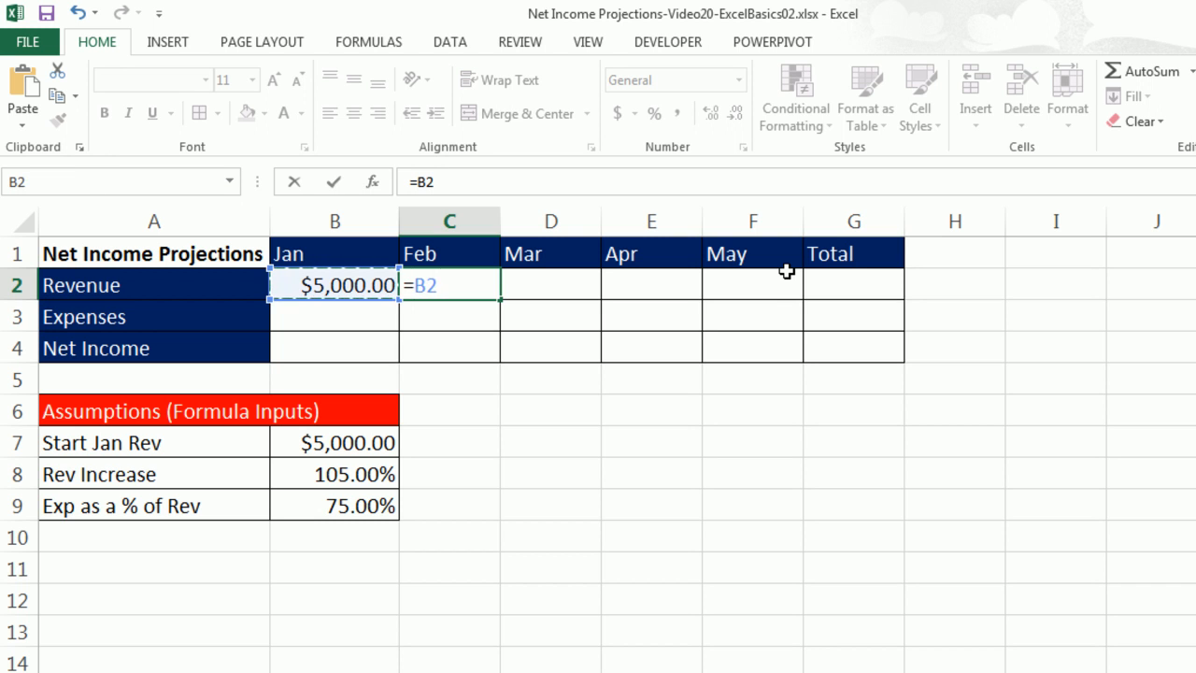
type("*")
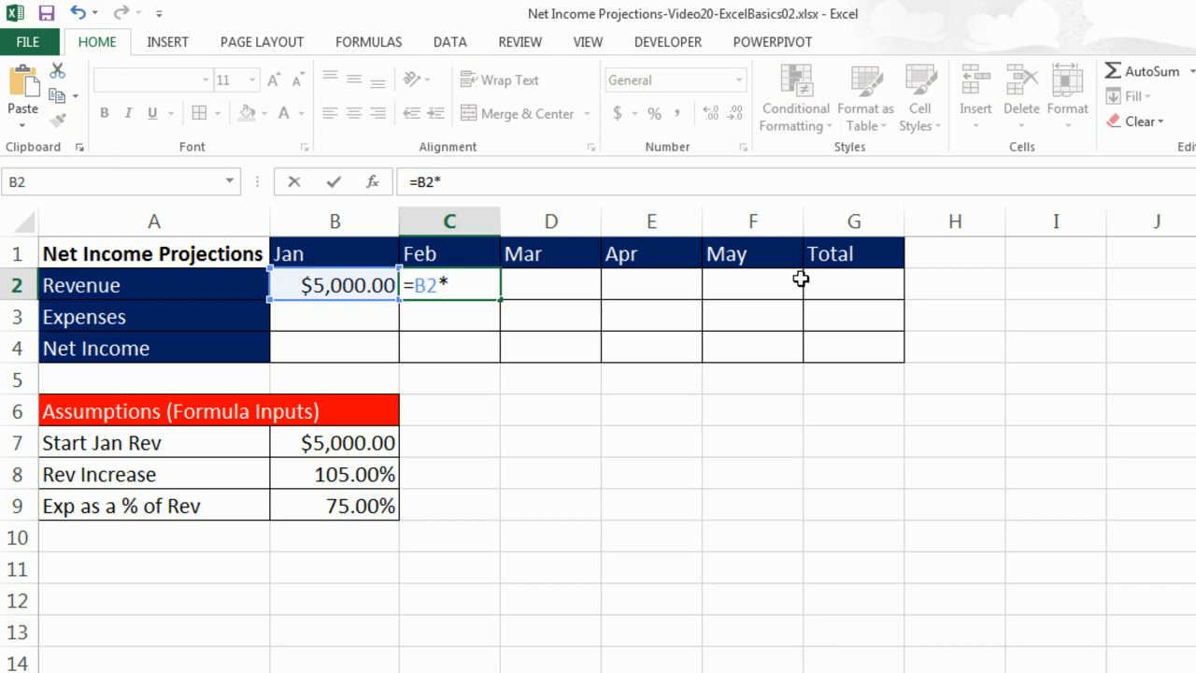
left_click(360, 474)
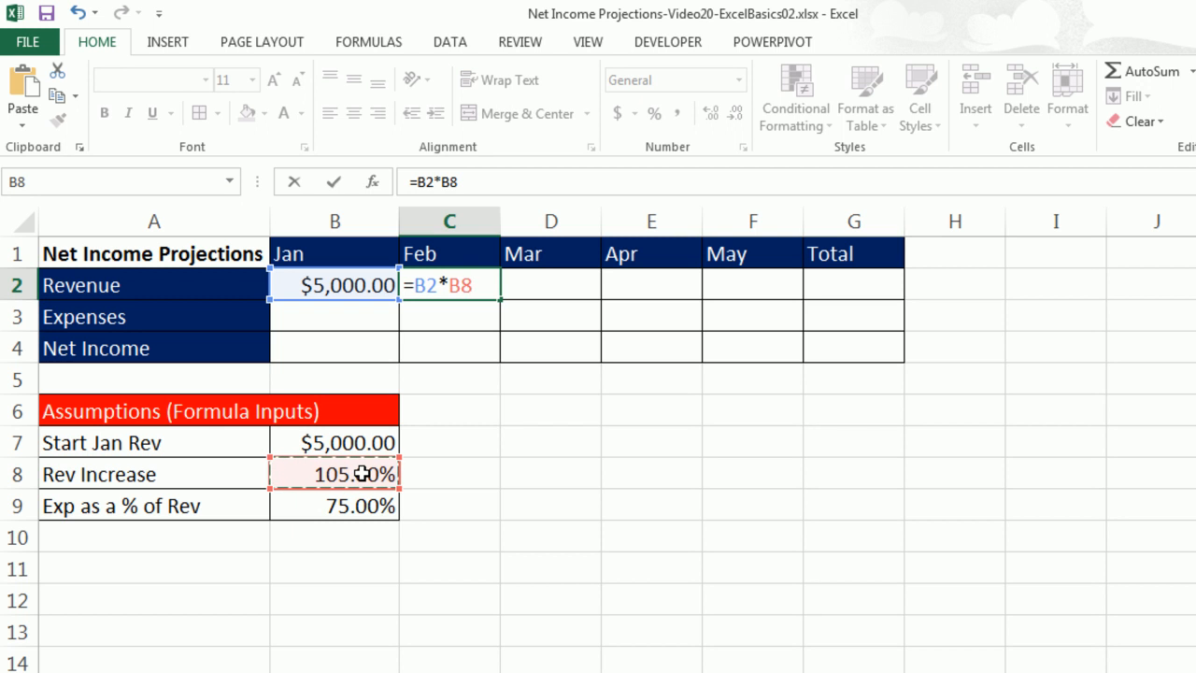
key("Tab")
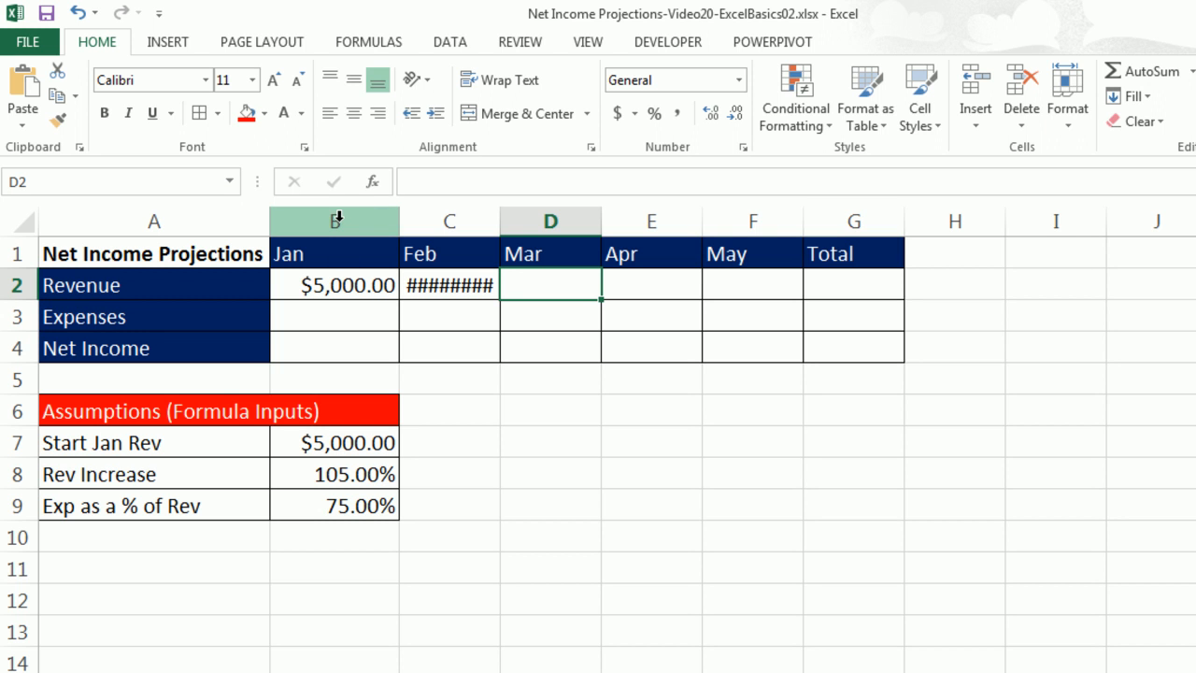
Widen columns B through G together to a uniform larger width.
left_click_drag(333, 215, 850, 222)
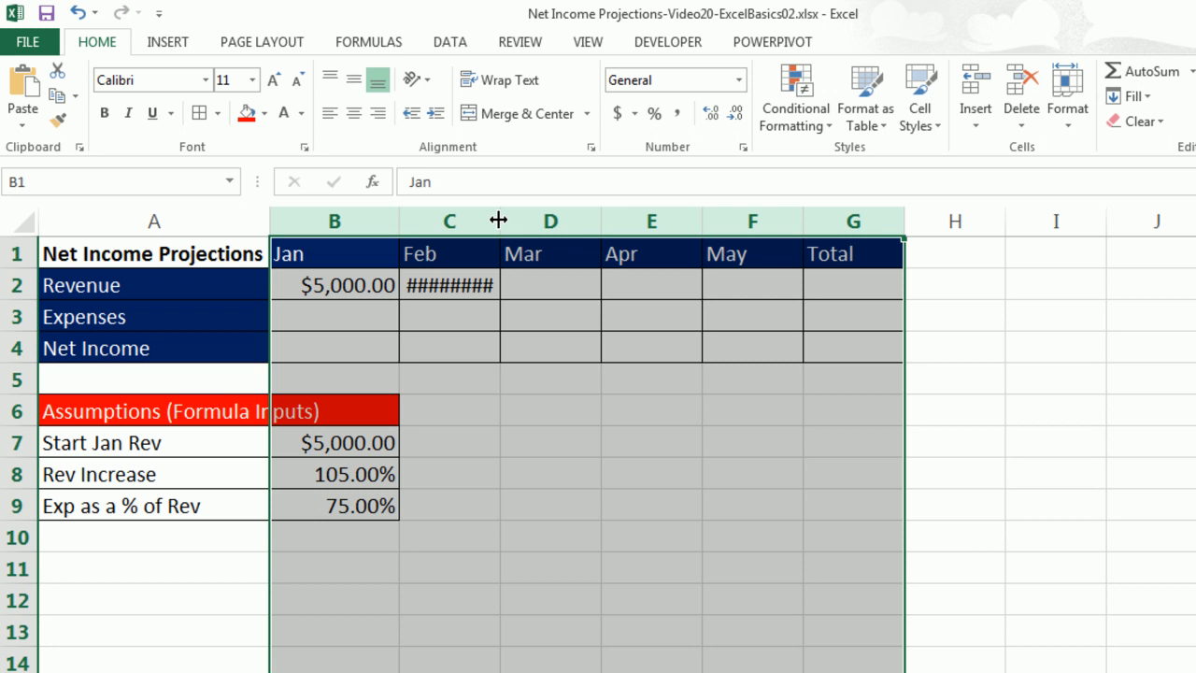
left_click_drag(498, 219, 511, 222)
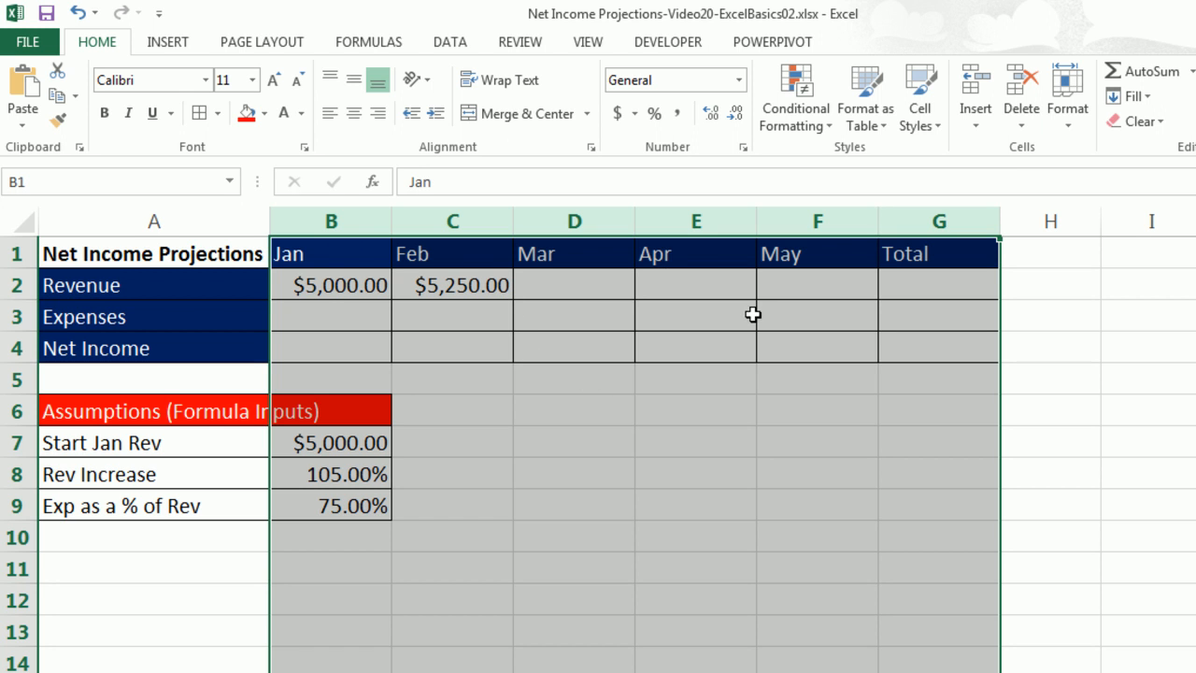
Enter the Mar revenue formula =C2*B8 in D2.
left_click(549, 286)
type("=")
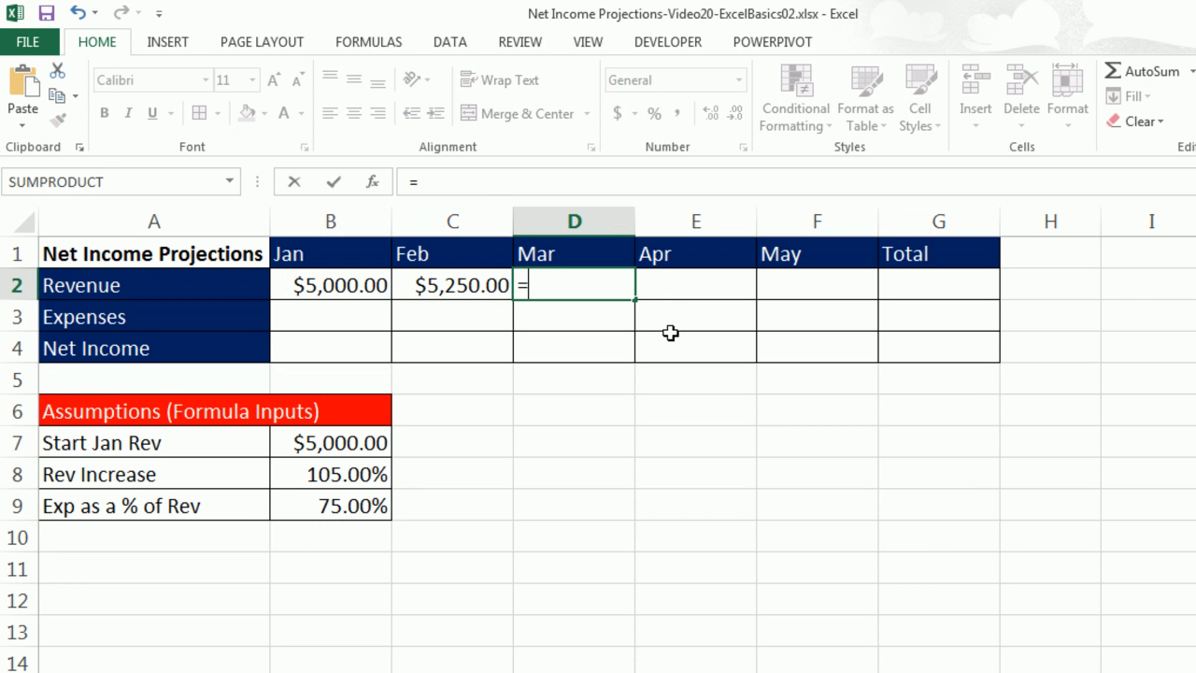
key("Left")
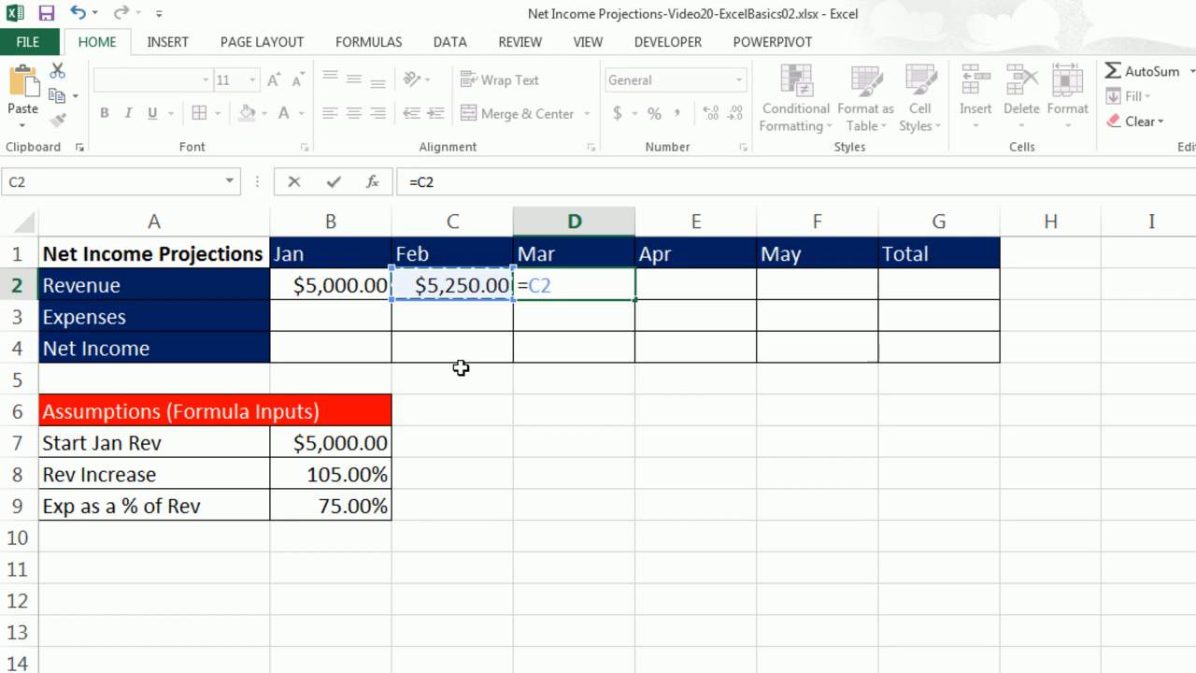
type("*")
left_click(342, 475)
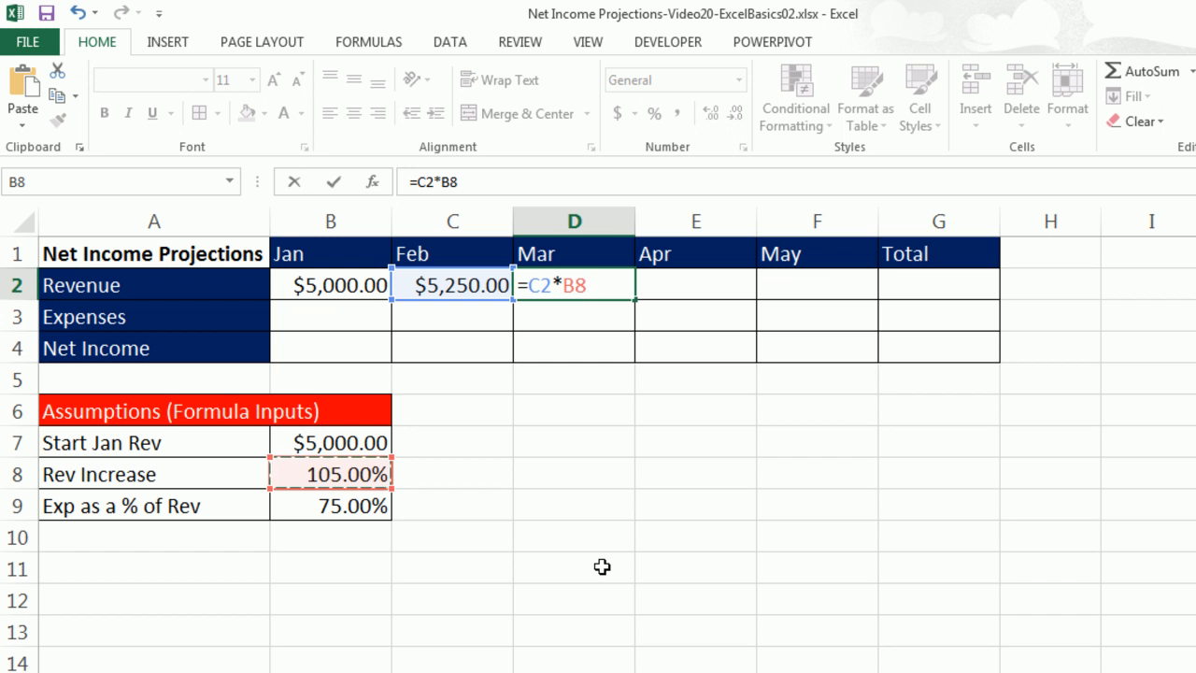
key("Tab")
Enter the Apr revenue formula =D2*B8 in E2.
type("=")
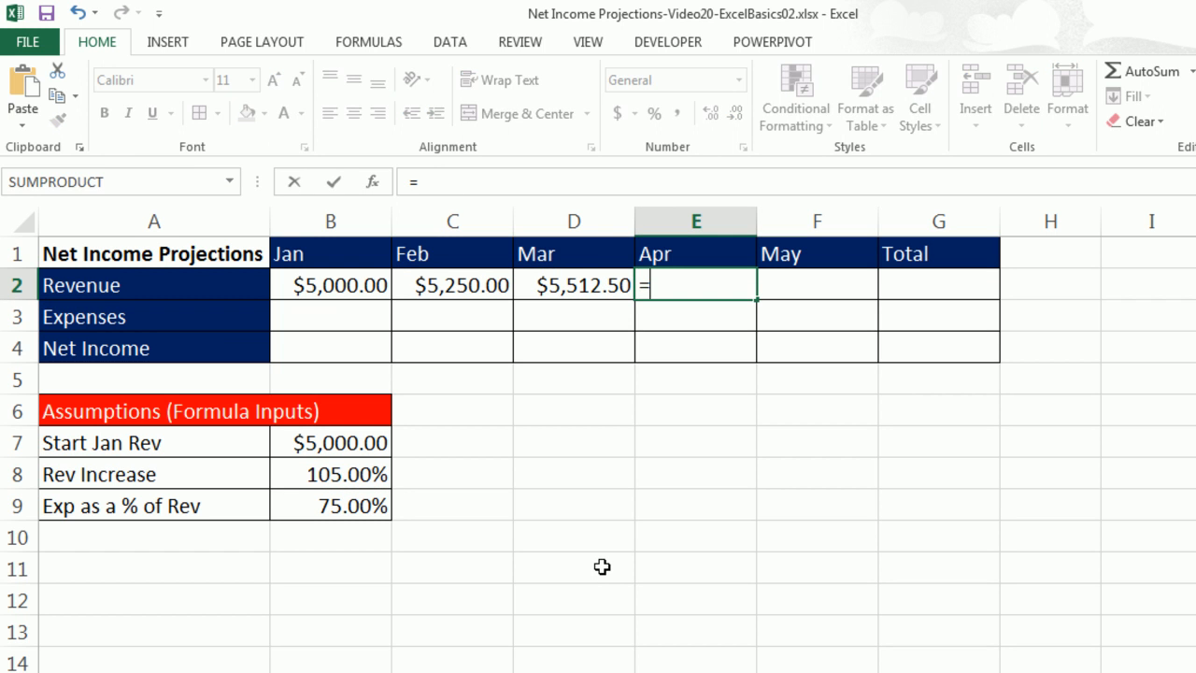
key("Left")
type("*")
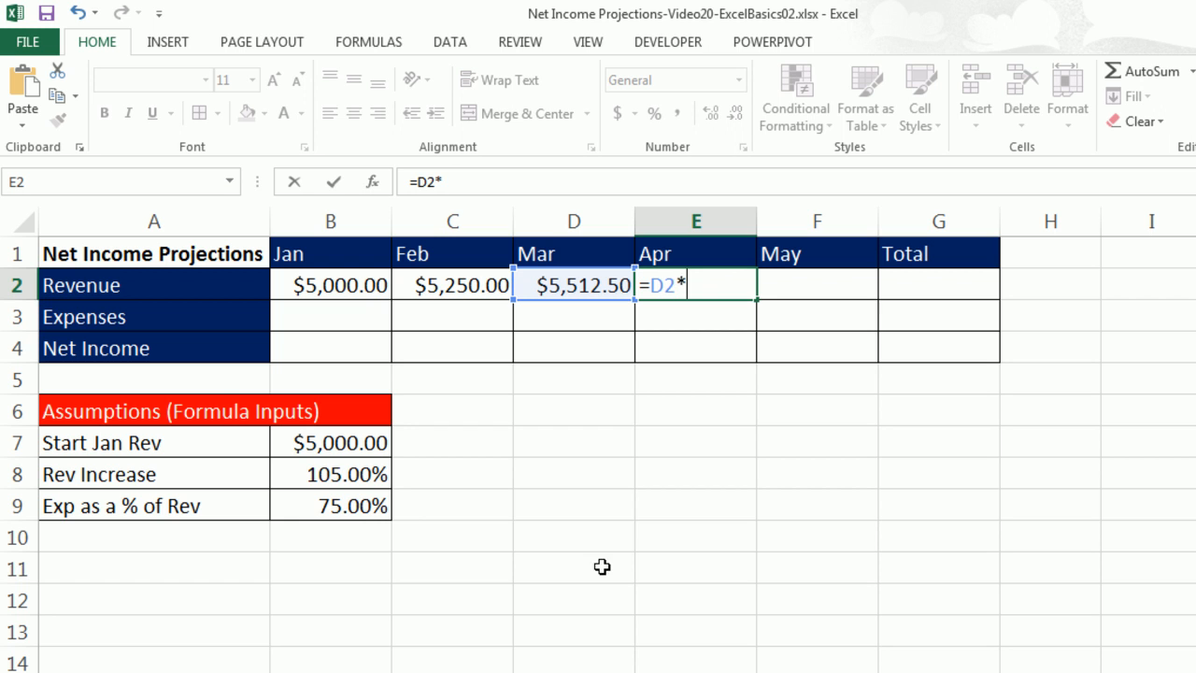
left_click(329, 475)
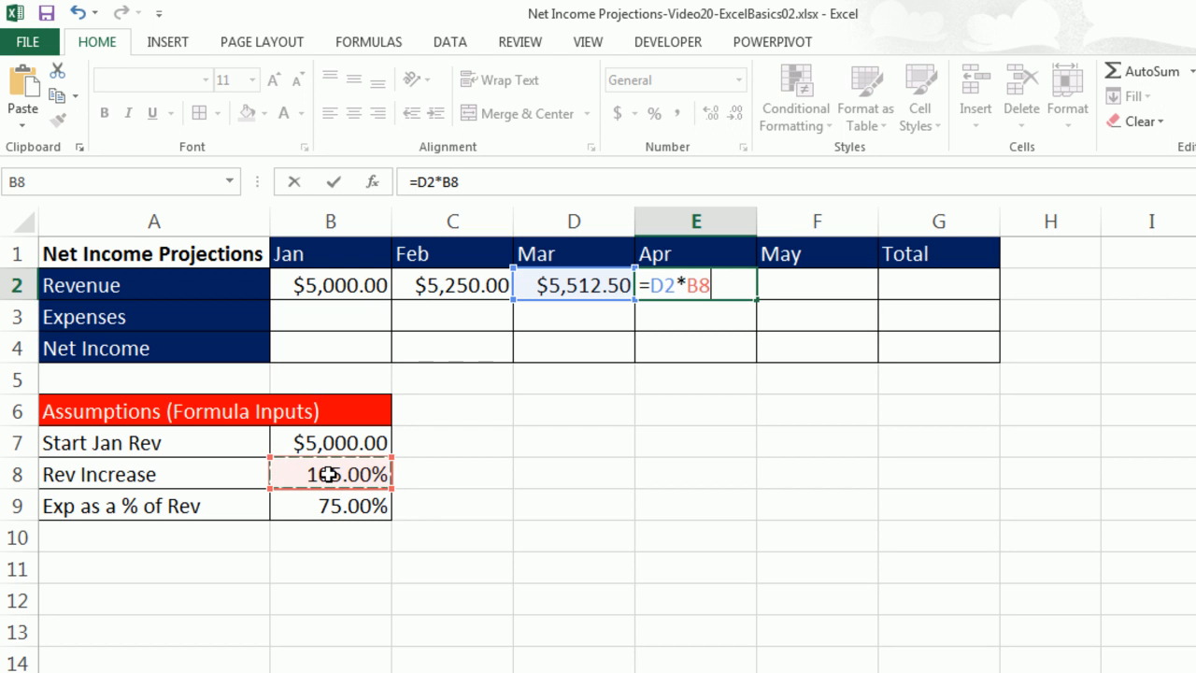
key("Tab")
Enter the May revenue formula =E2*B8 in F2, pointing at the Rev Increase cell.
type("=")
key("Left")
type("*")
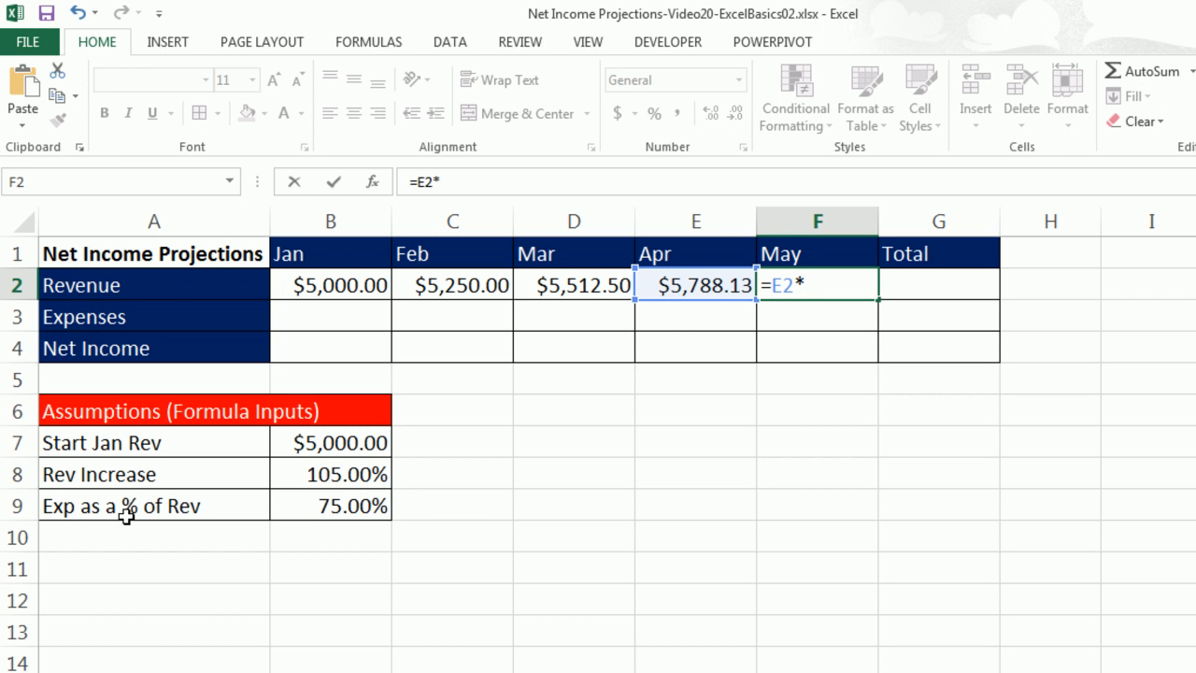
left_click(339, 439)
left_click(339, 464)
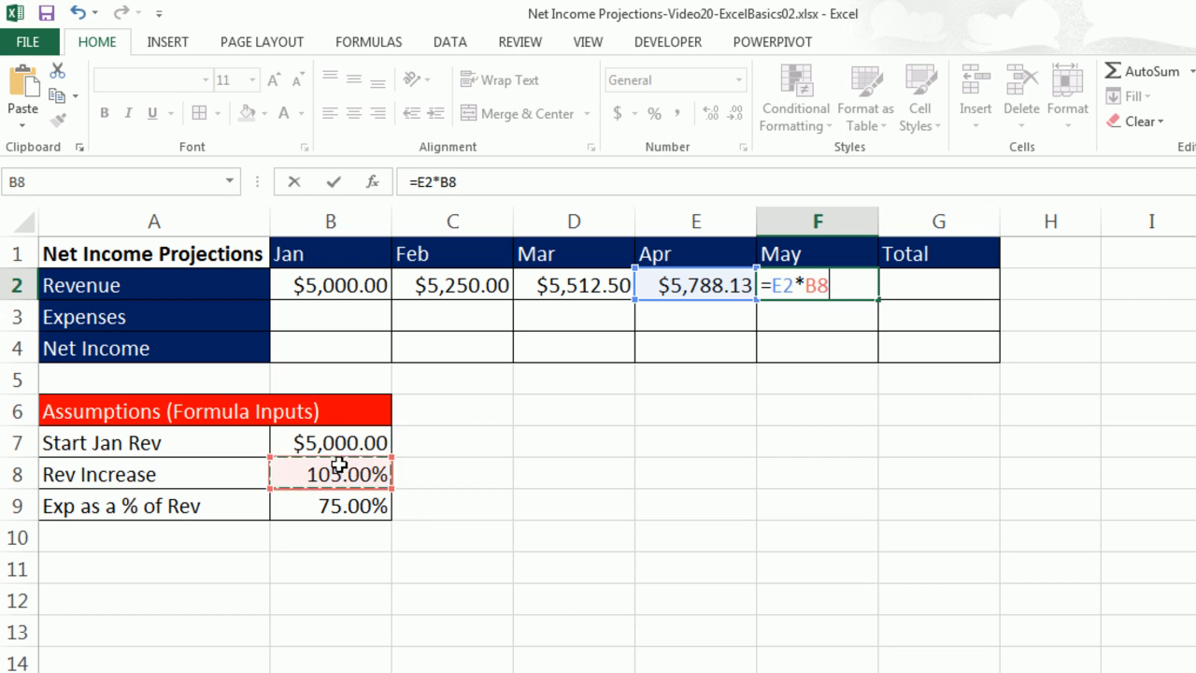
left_click(506, 437)
left_click(539, 530)
left_click(396, 626)
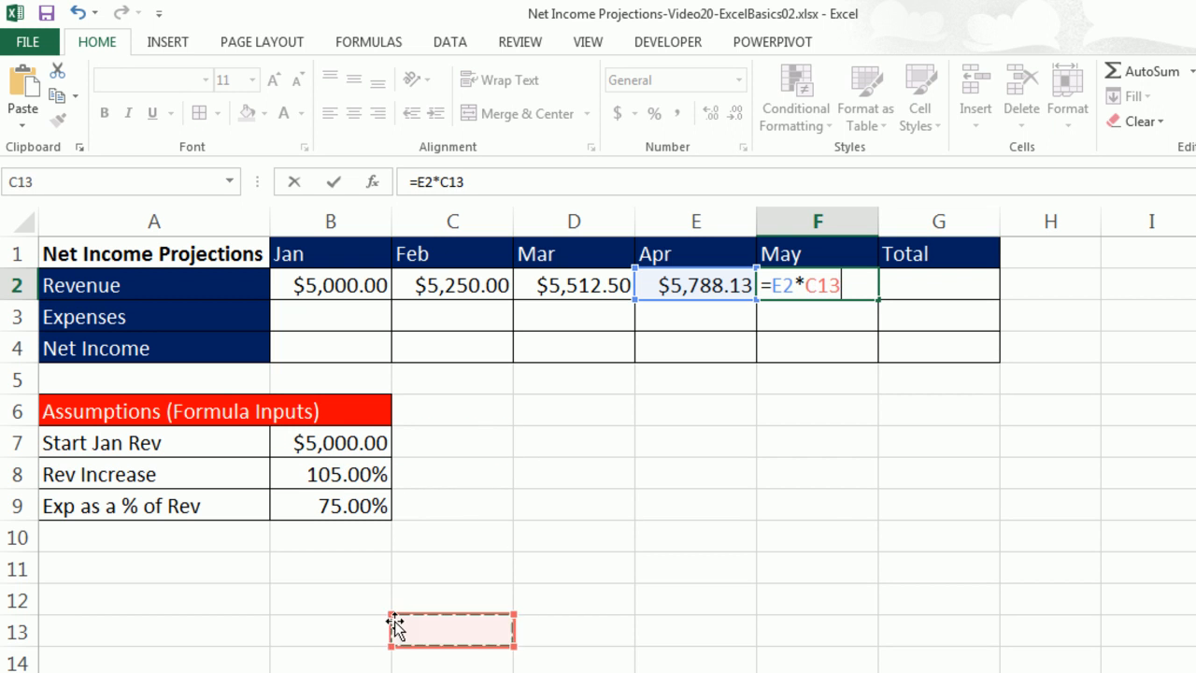
left_click(307, 502)
left_click(320, 472)
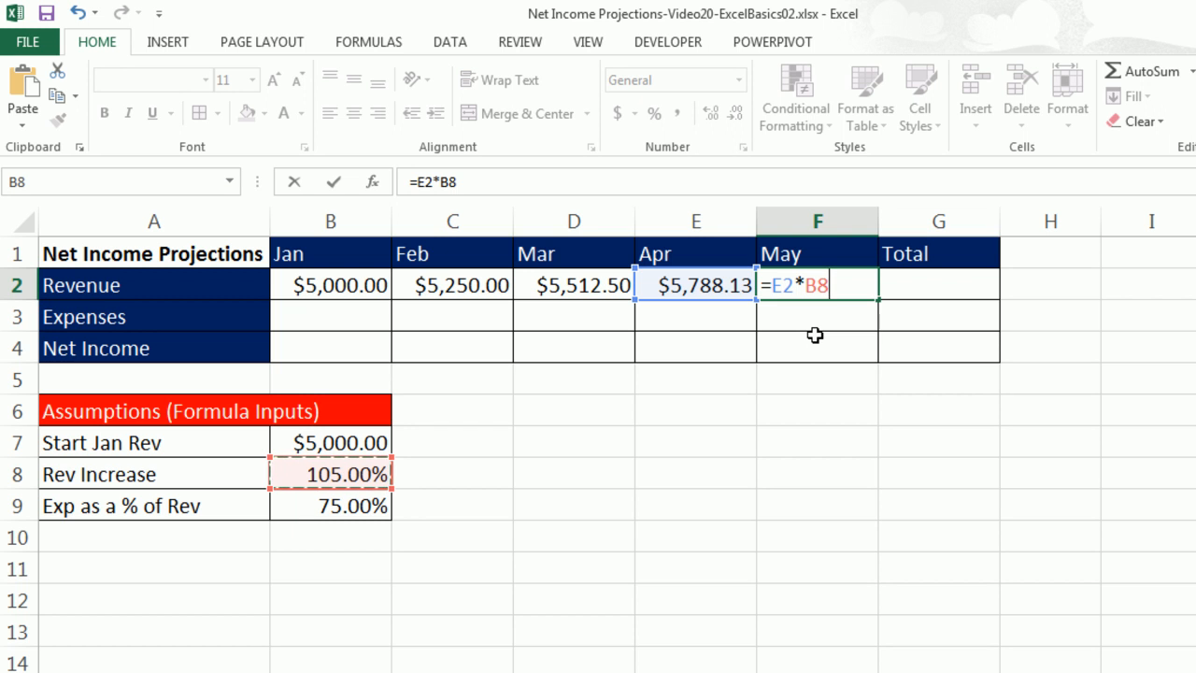
key("ctrl+Return")
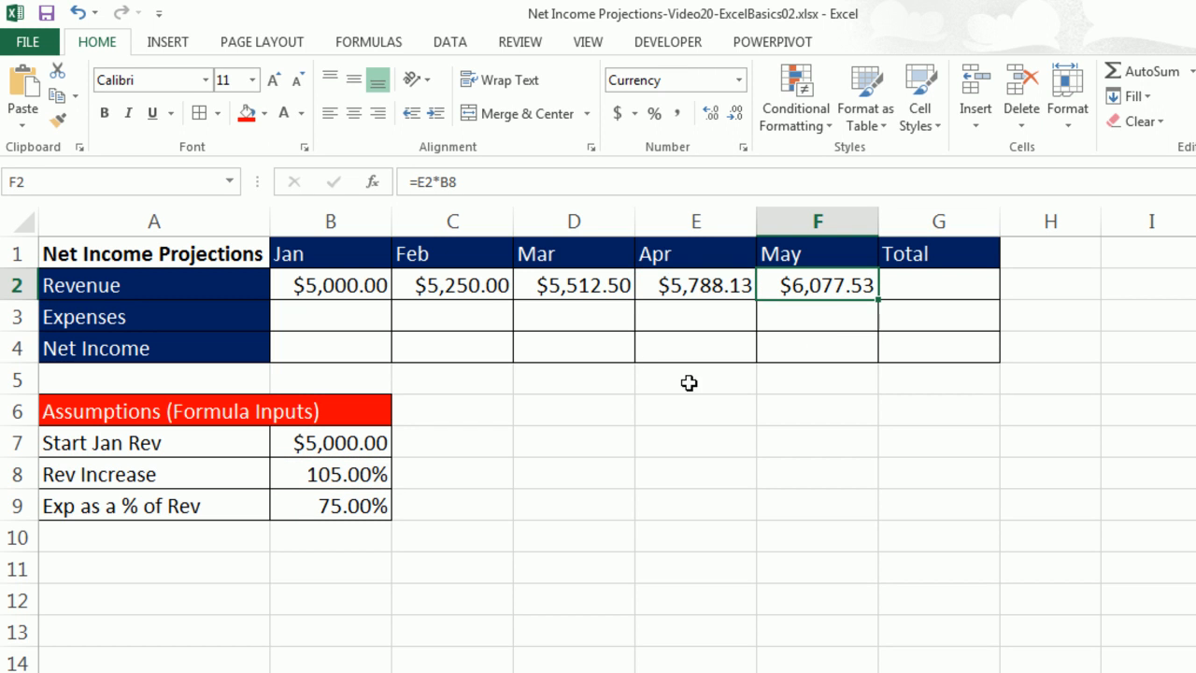
Clear the revenue formulas from C2 through F2.
left_click_drag(437, 282, 787, 278)
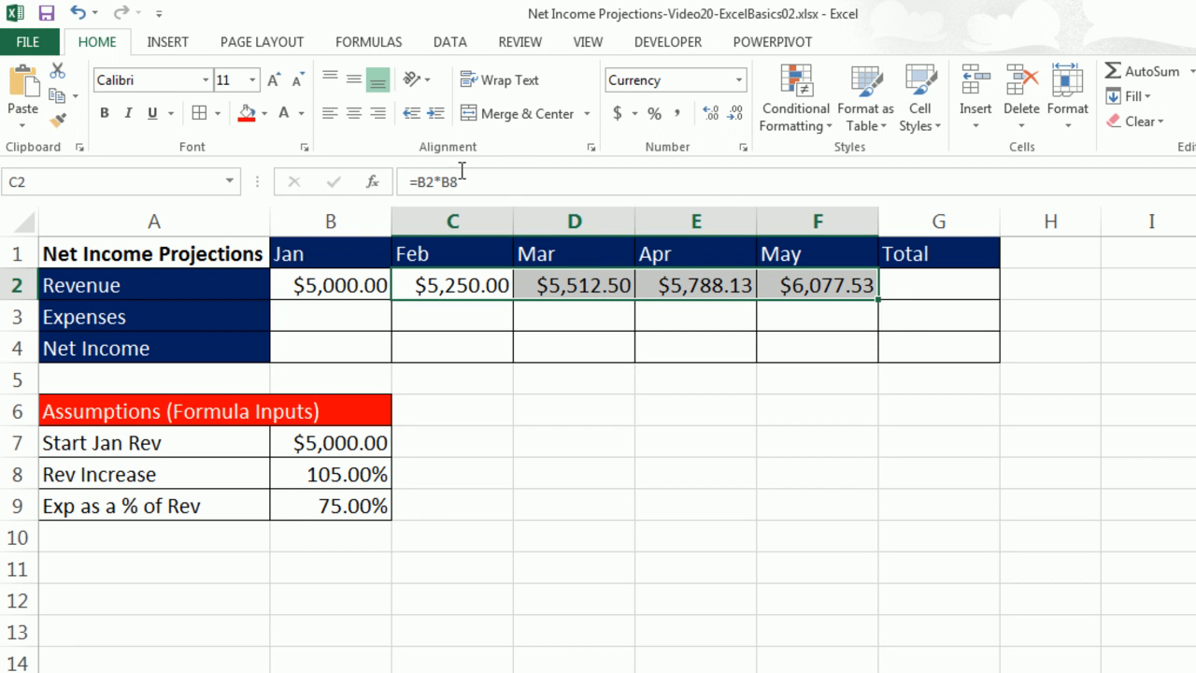
right_click(451, 279)
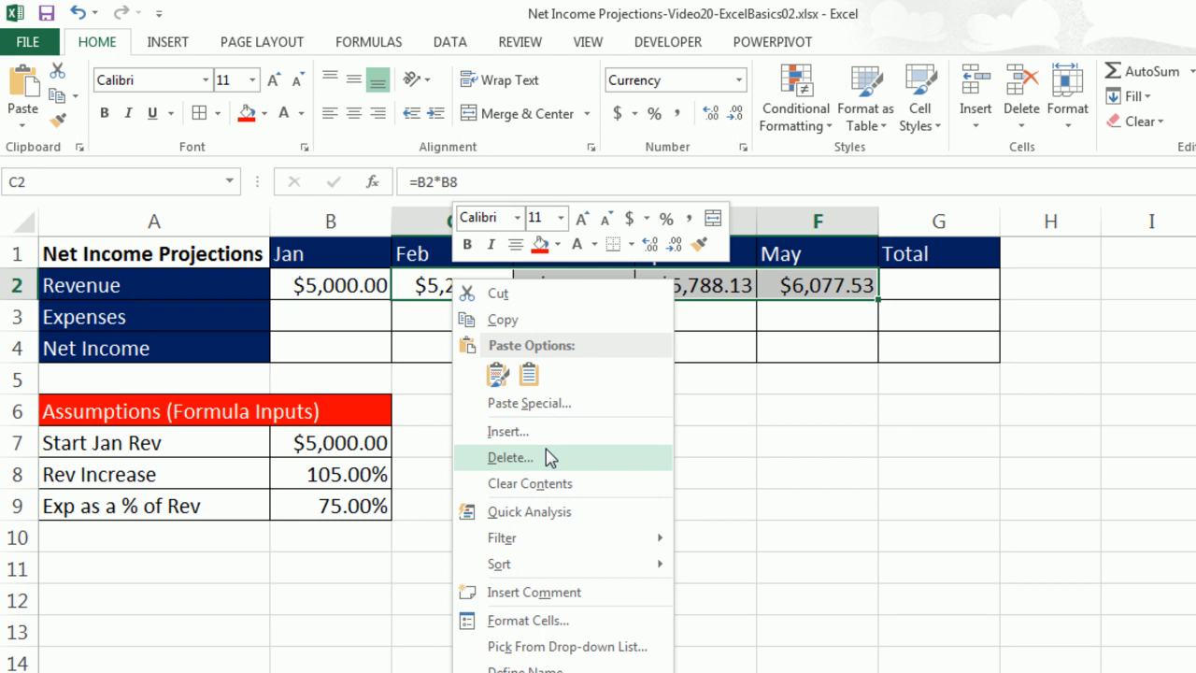
key("Escape")
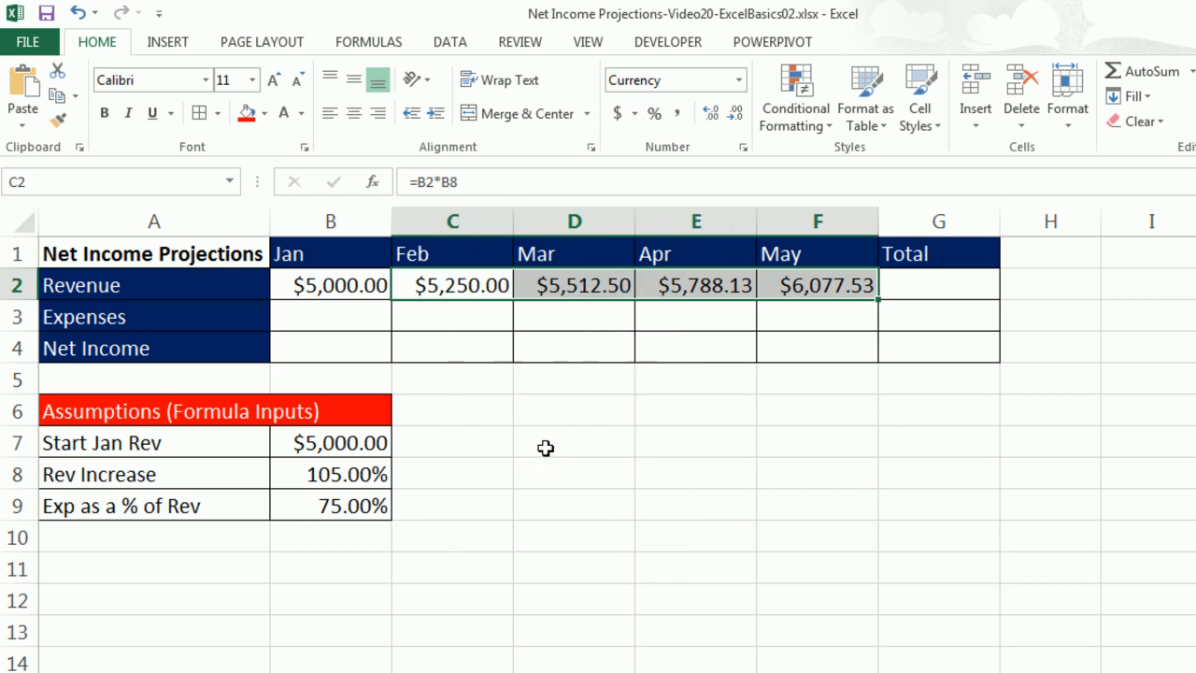
key("Delete")
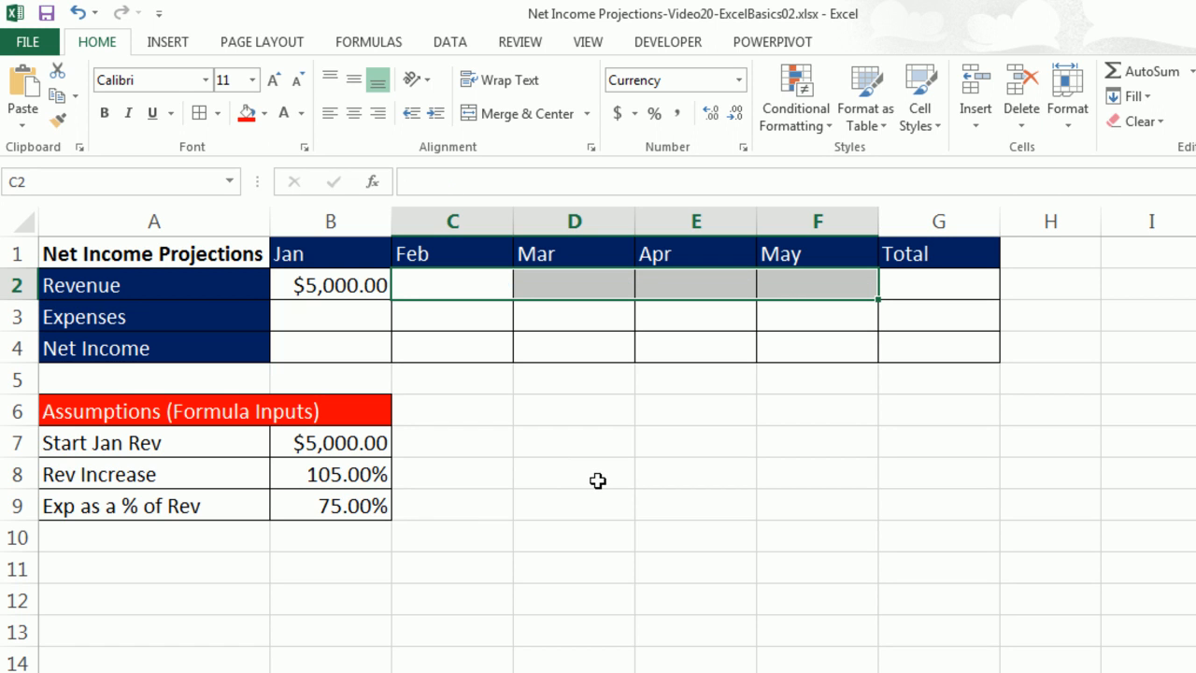
Re-enter the Feb revenue formula =B2*B8 in C2 and fill it across into D2.
key("shift+Left")
key("shift+Left")
key("shift+Left")
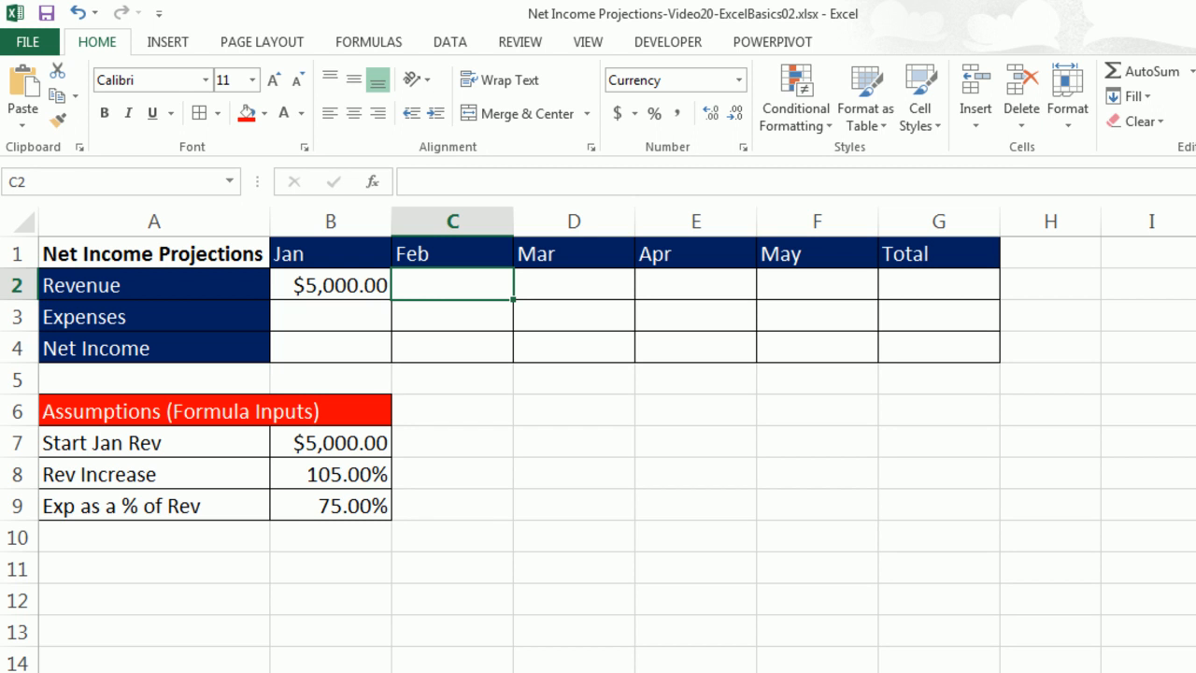
type("=")
key("Left")
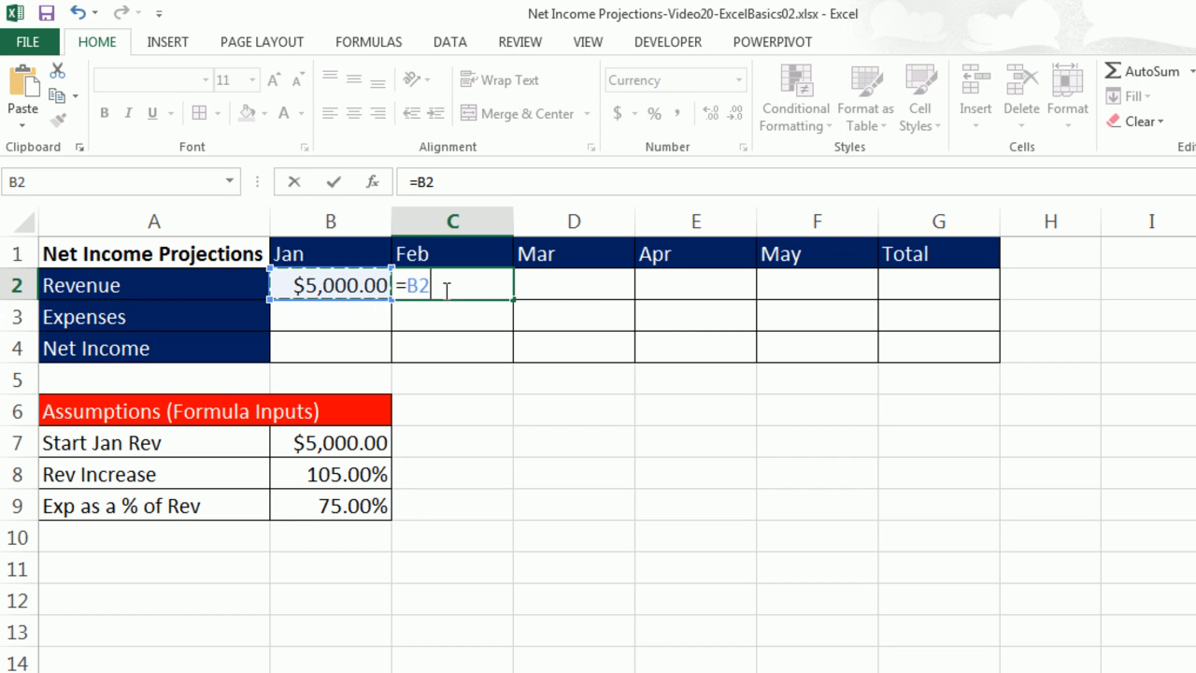
left_click(357, 472)
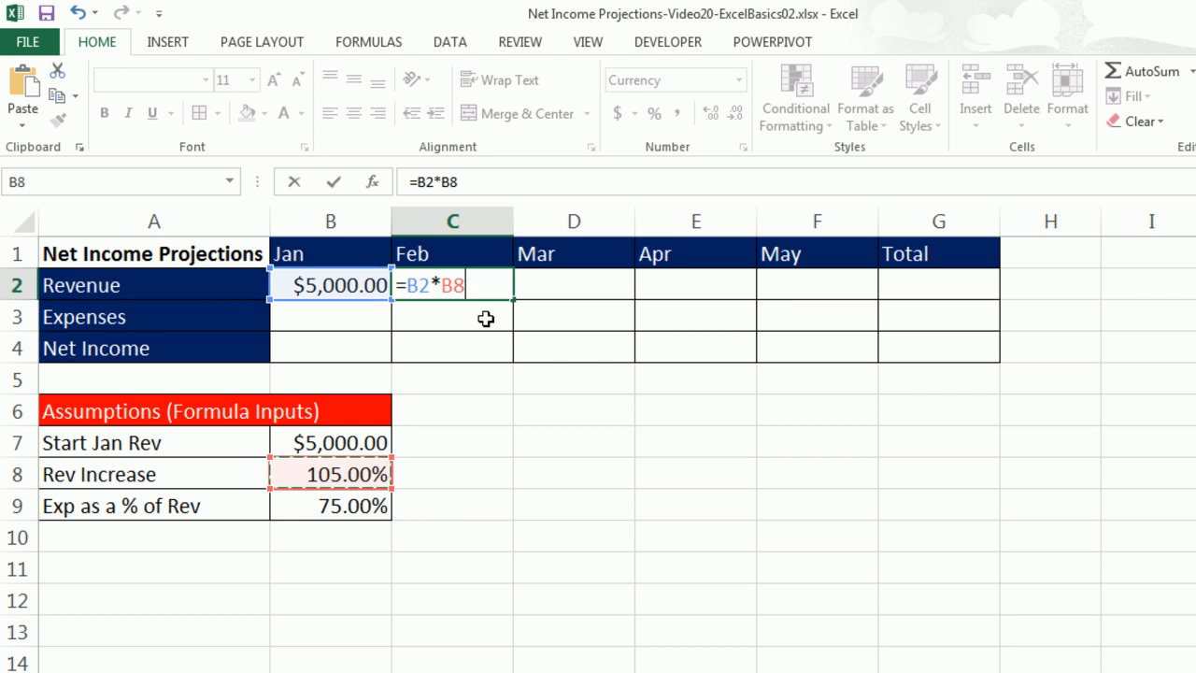
key("ctrl+Return")
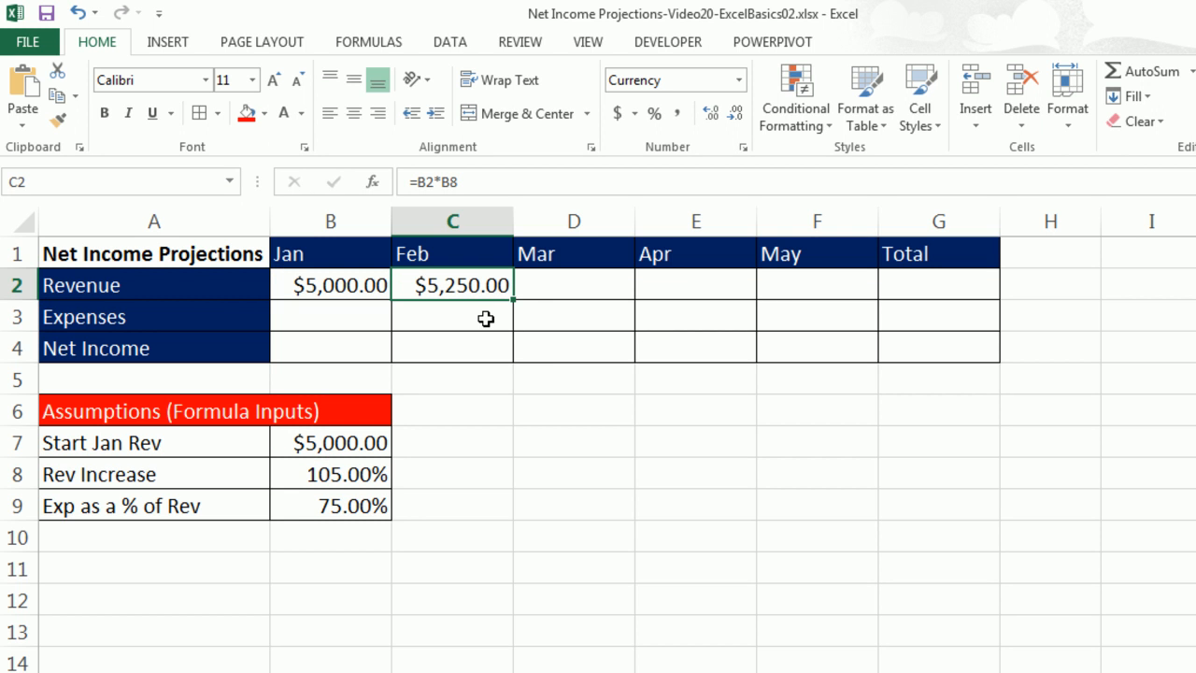
left_click_drag(512, 302, 637, 298)
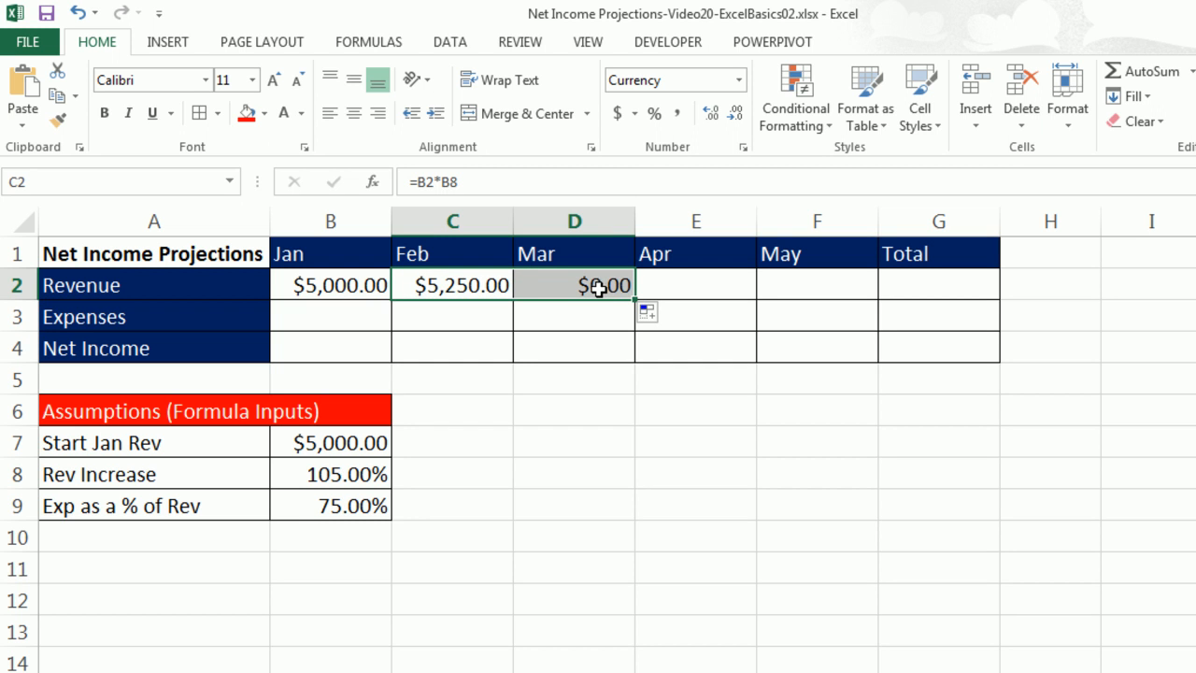
Review the Mar revenue formula in D2, fill it across through May, and review the May formula in F2.
left_click(601, 288)
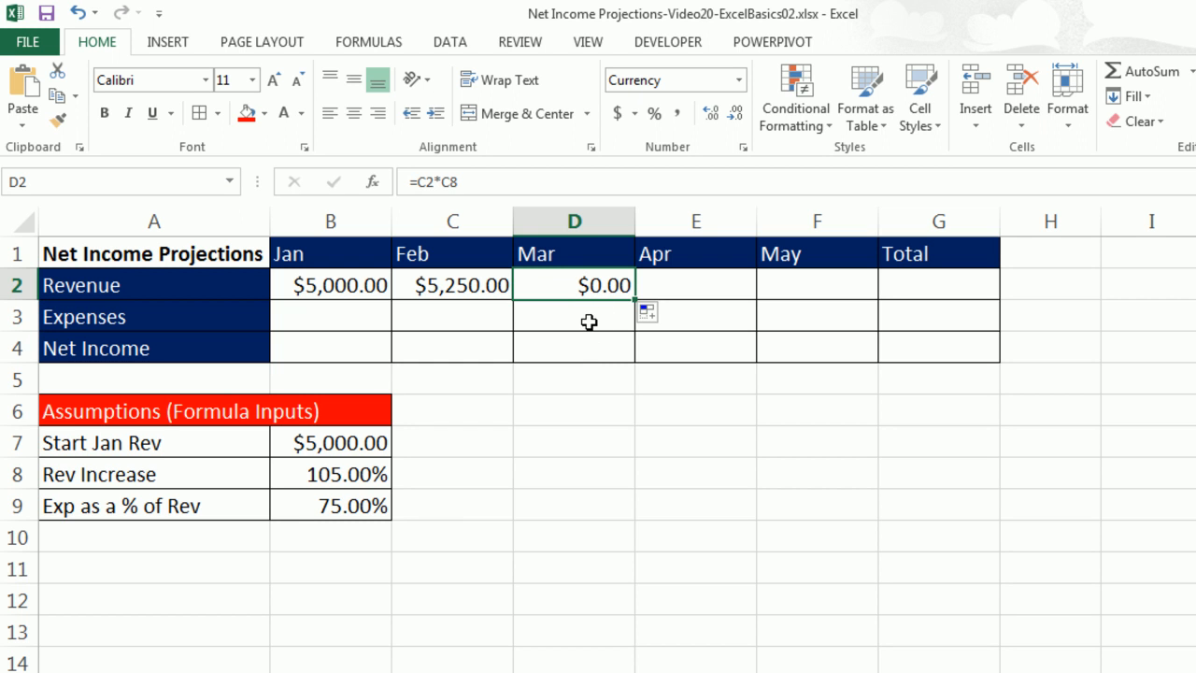
key("F2")
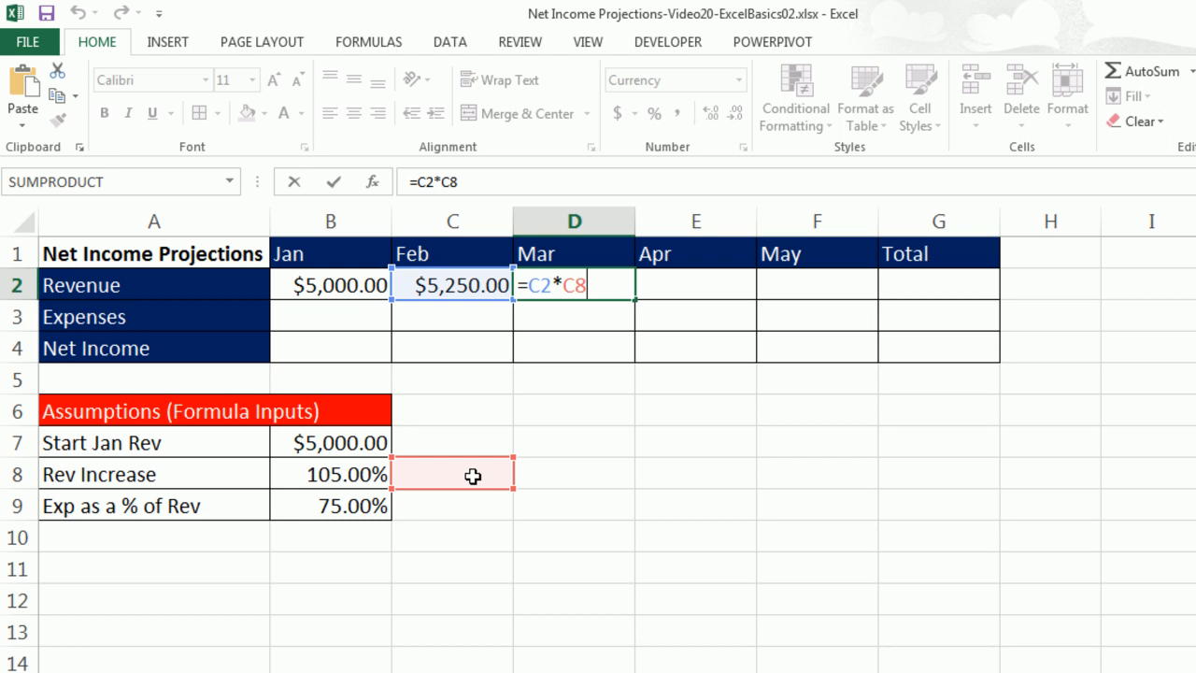
key("ctrl+Return")
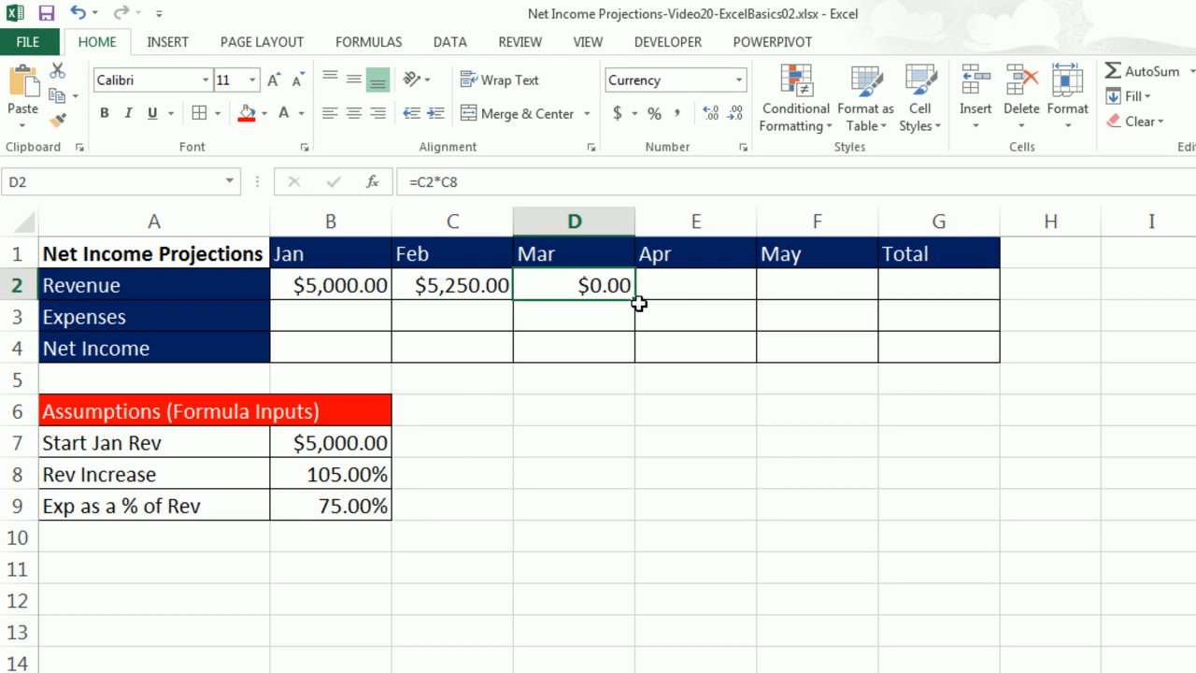
left_click_drag(635, 300, 841, 301)
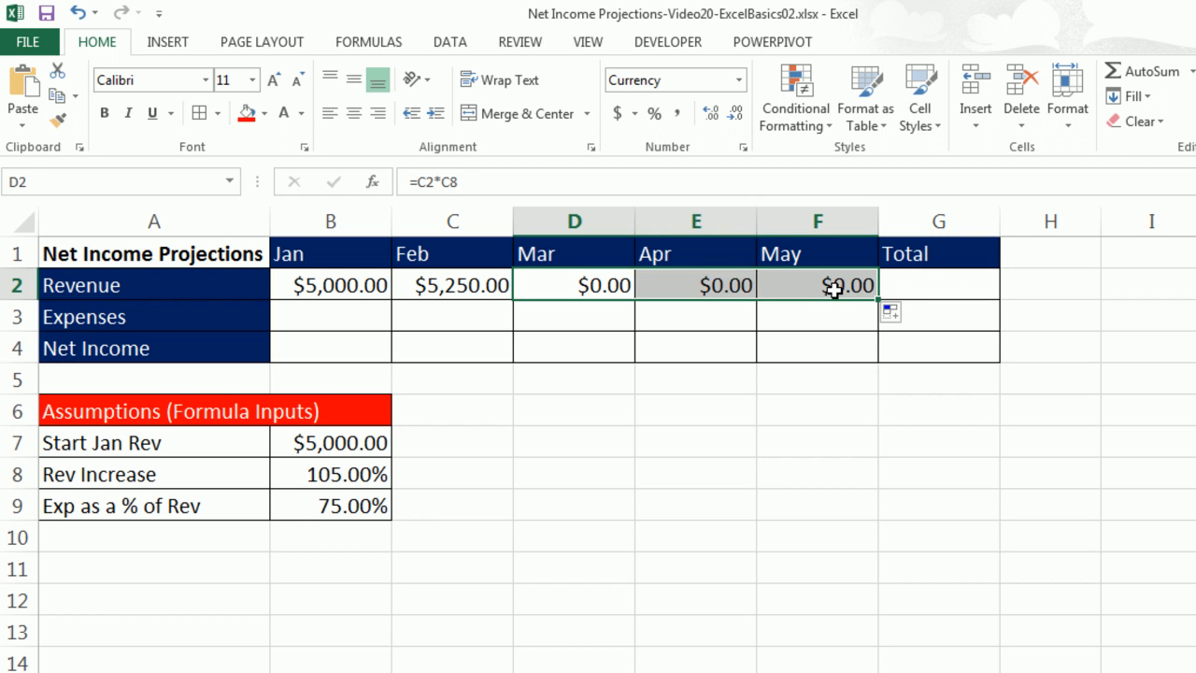
left_click(834, 288)
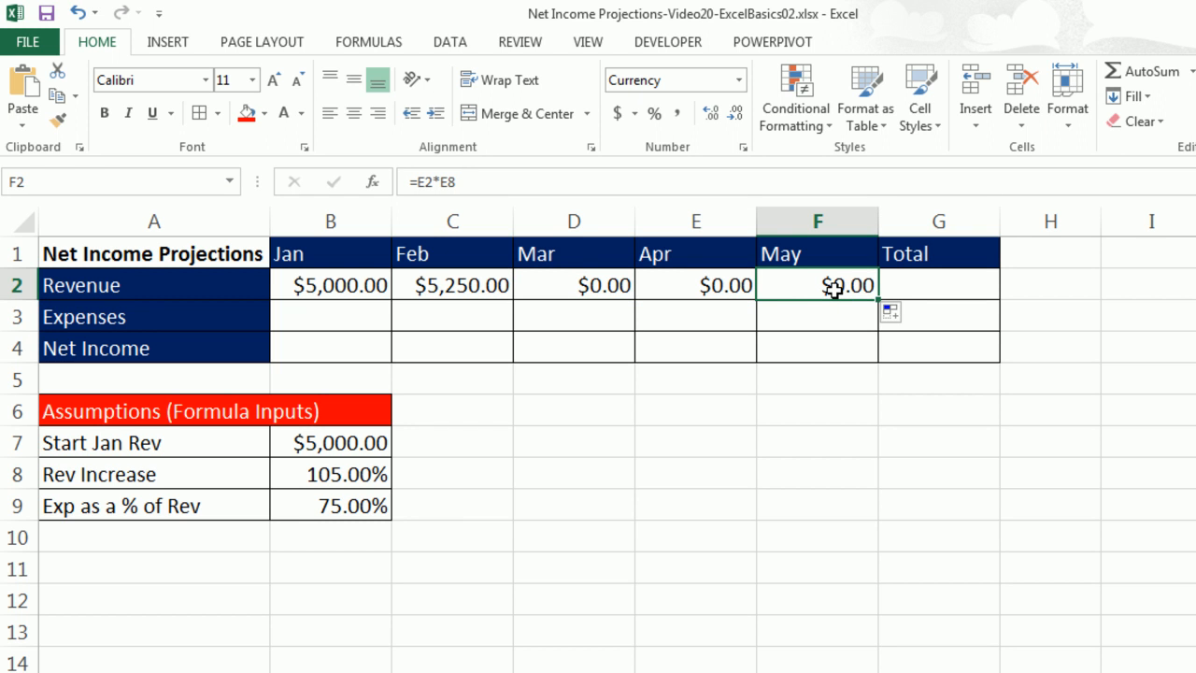
double_click(835, 287)
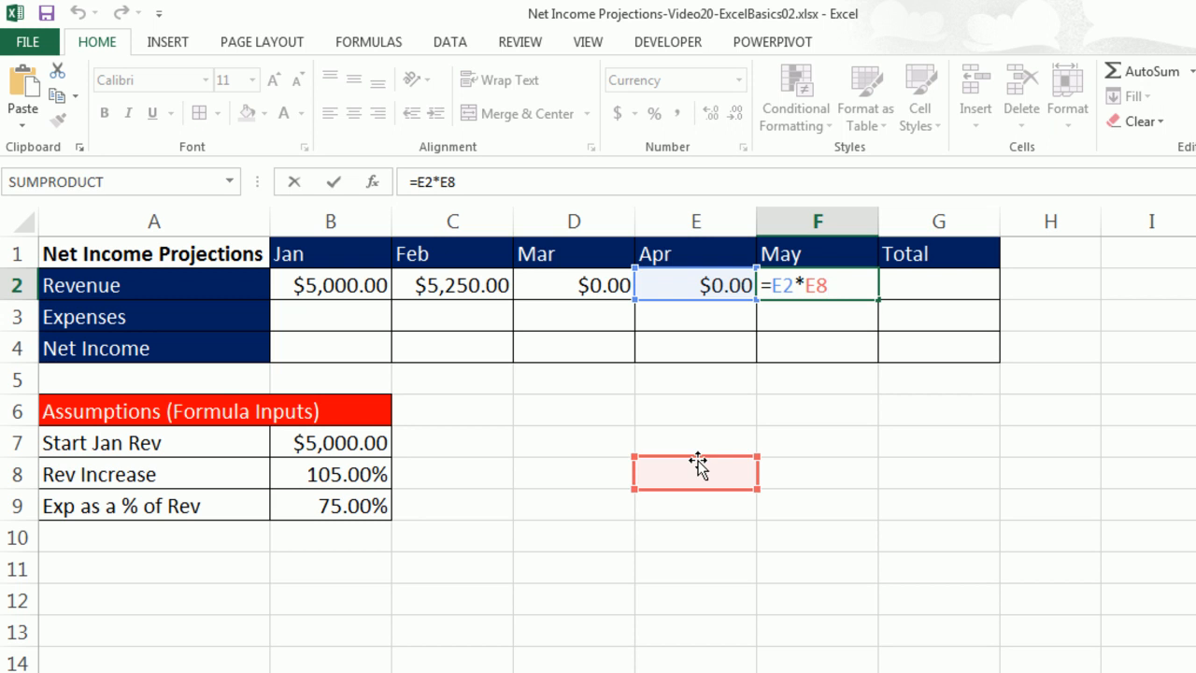
key("Escape")
Clear the revenue formulas from D2 through F2.
left_click_drag(560, 286, 791, 292)
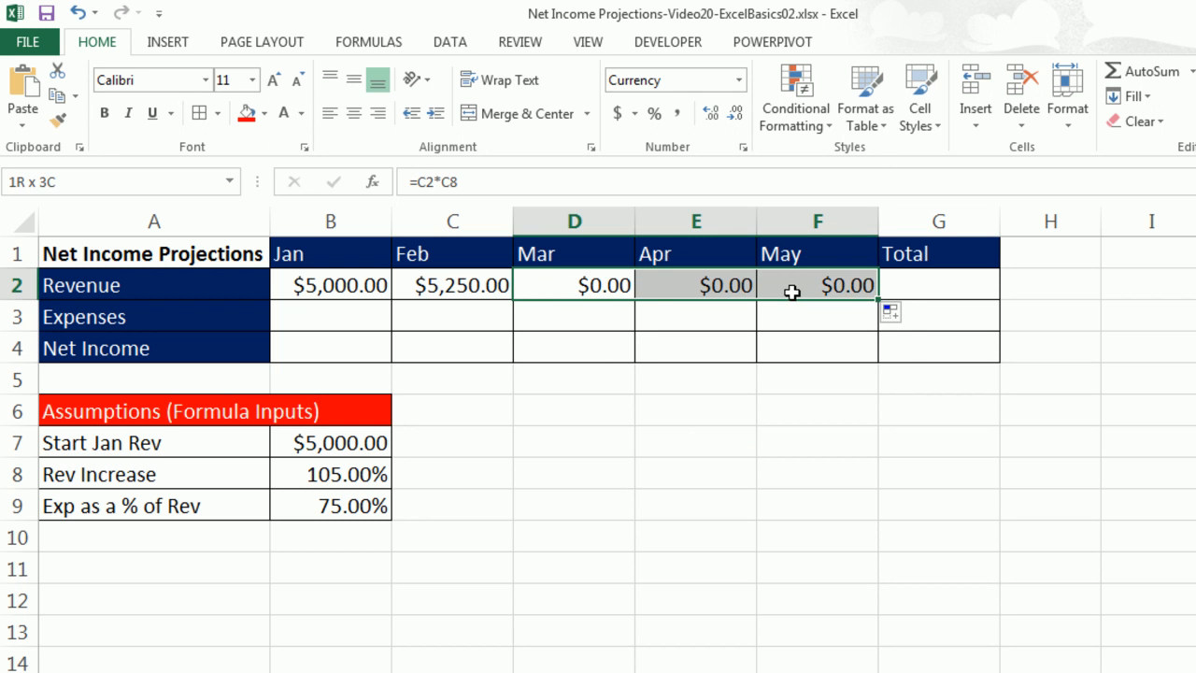
key("Delete")
Make the Rev Increase reference absolute in C2's formula (=B2*$B$8) and fill it across through F2.
left_click(435, 286)
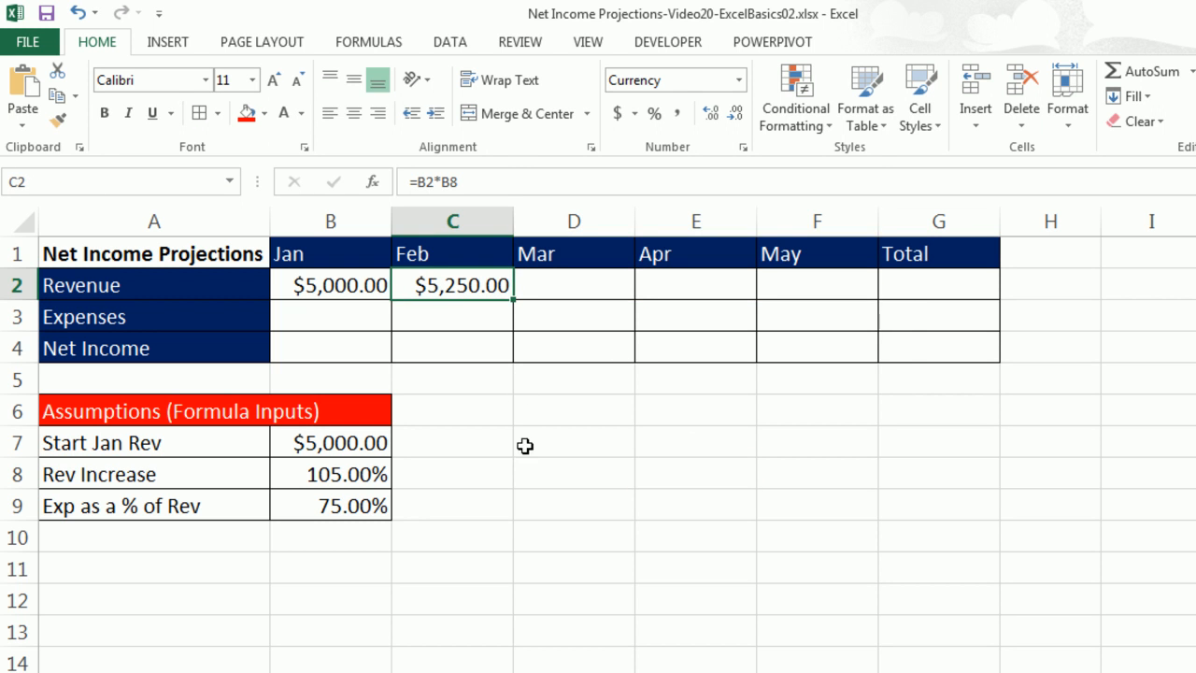
key("F2")
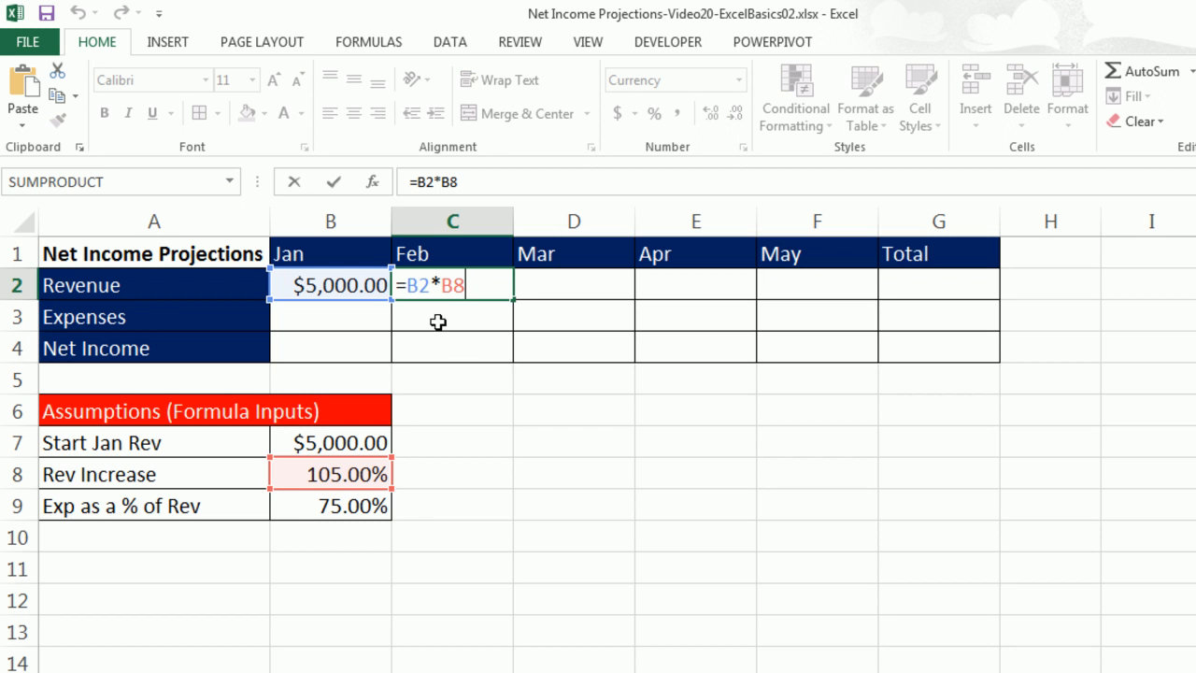
left_click(475, 290)
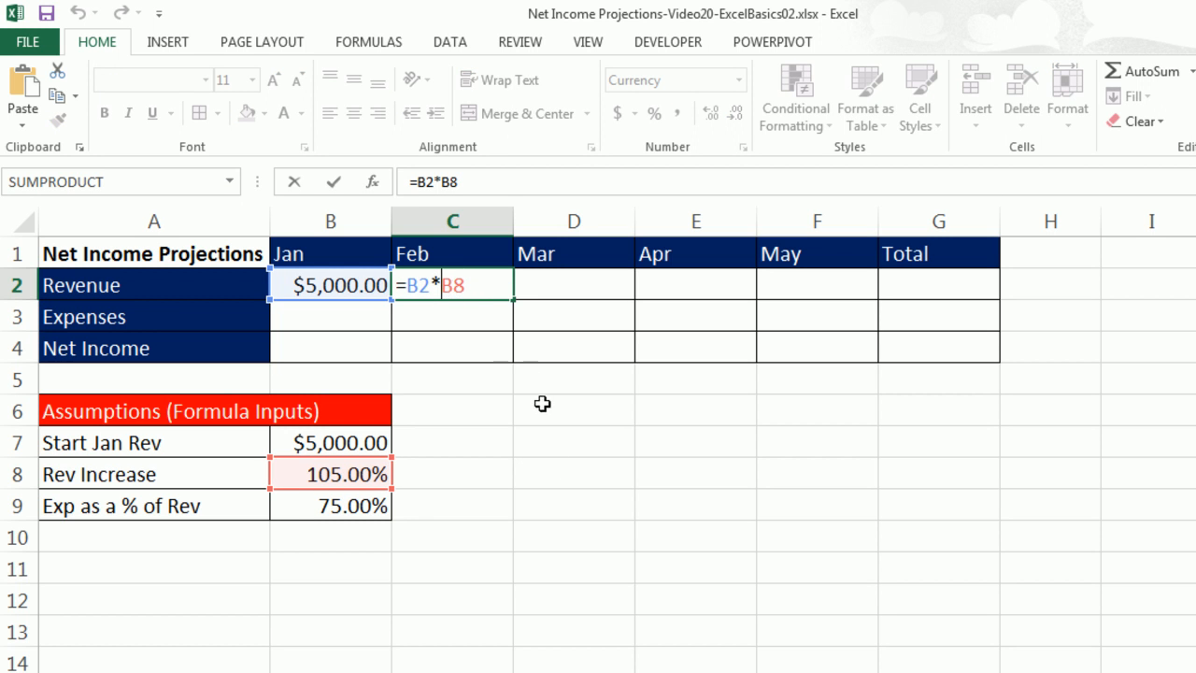
key("F4")
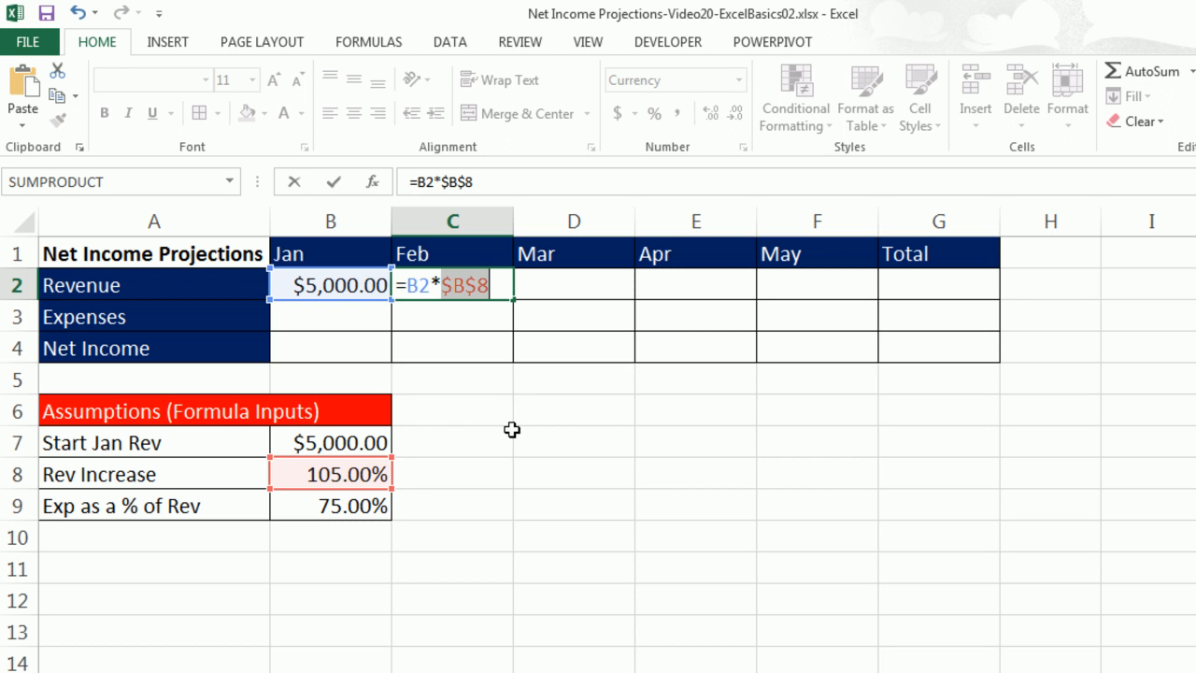
key("ctrl+Return")
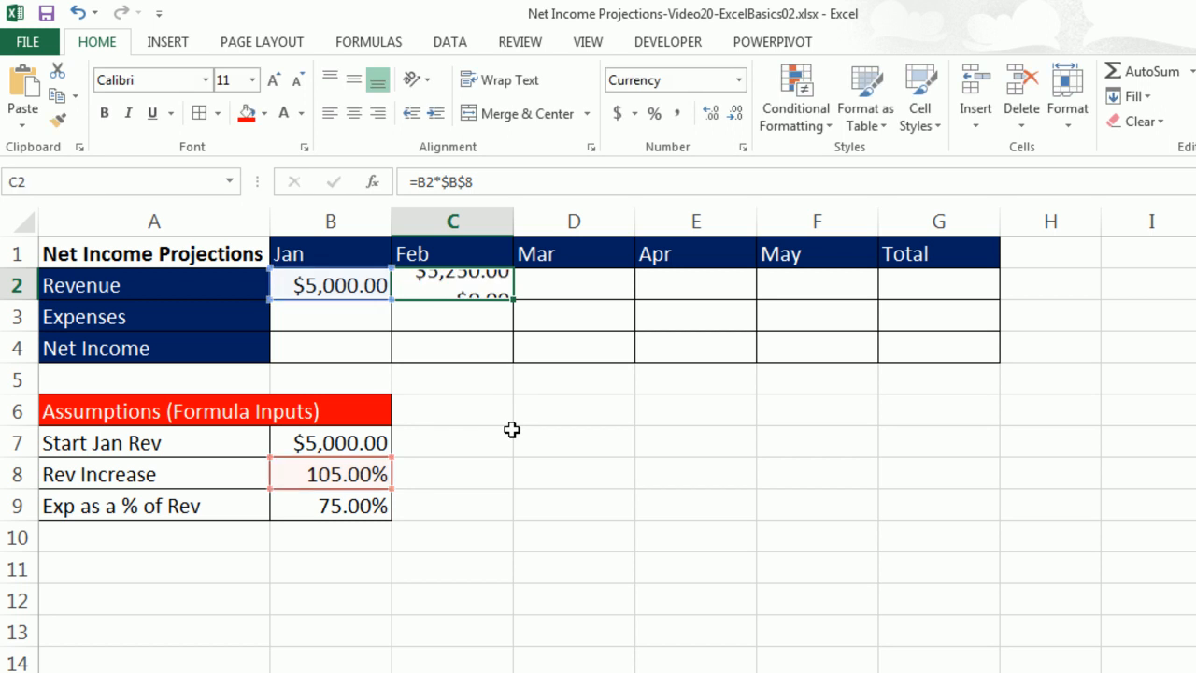
left_click_drag(515, 301, 846, 311)
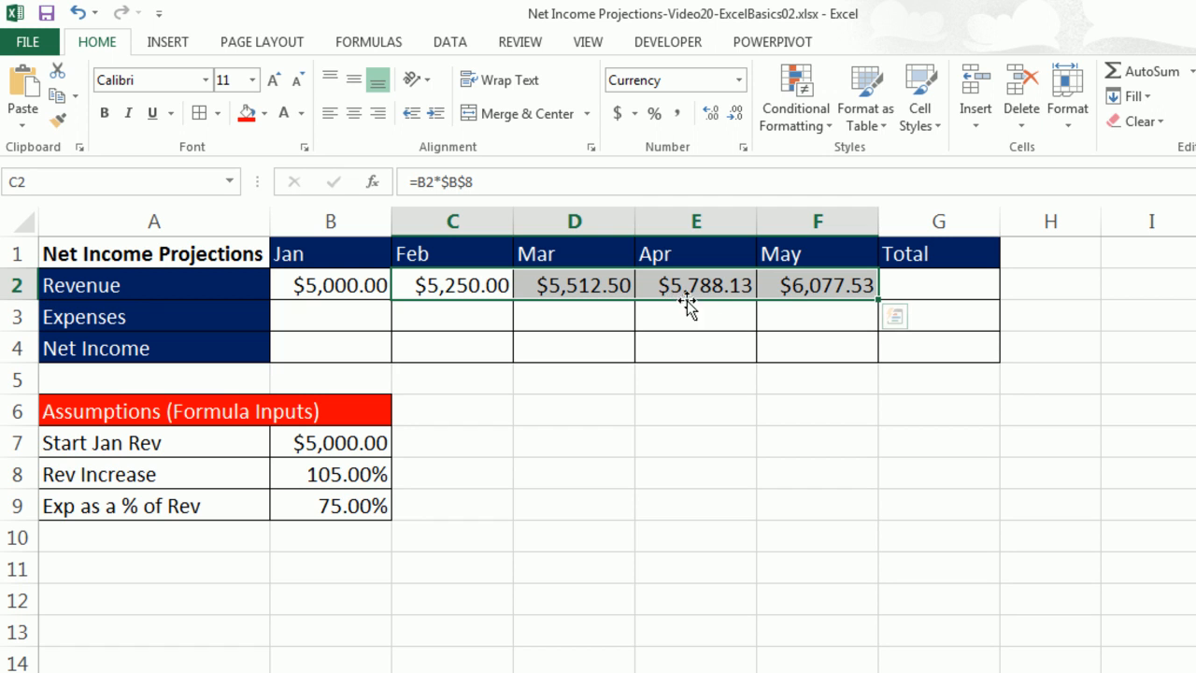
Check the May revenue formula in F2.
left_click(829, 290)
key("F2")
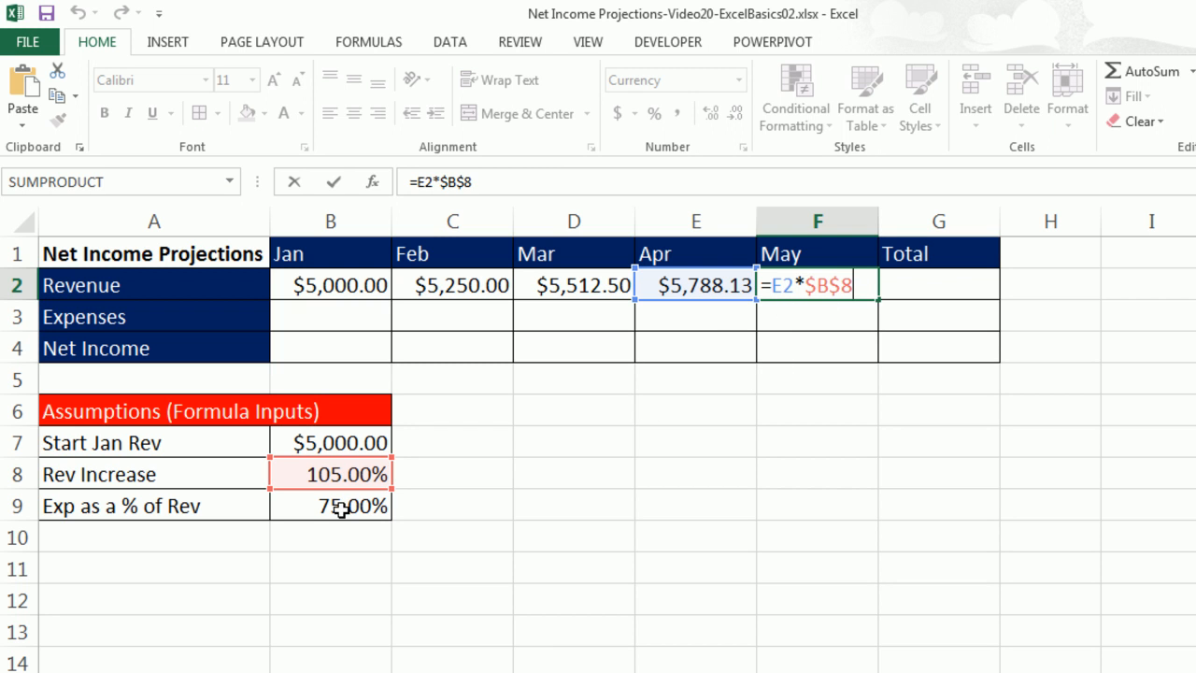
key("Return")
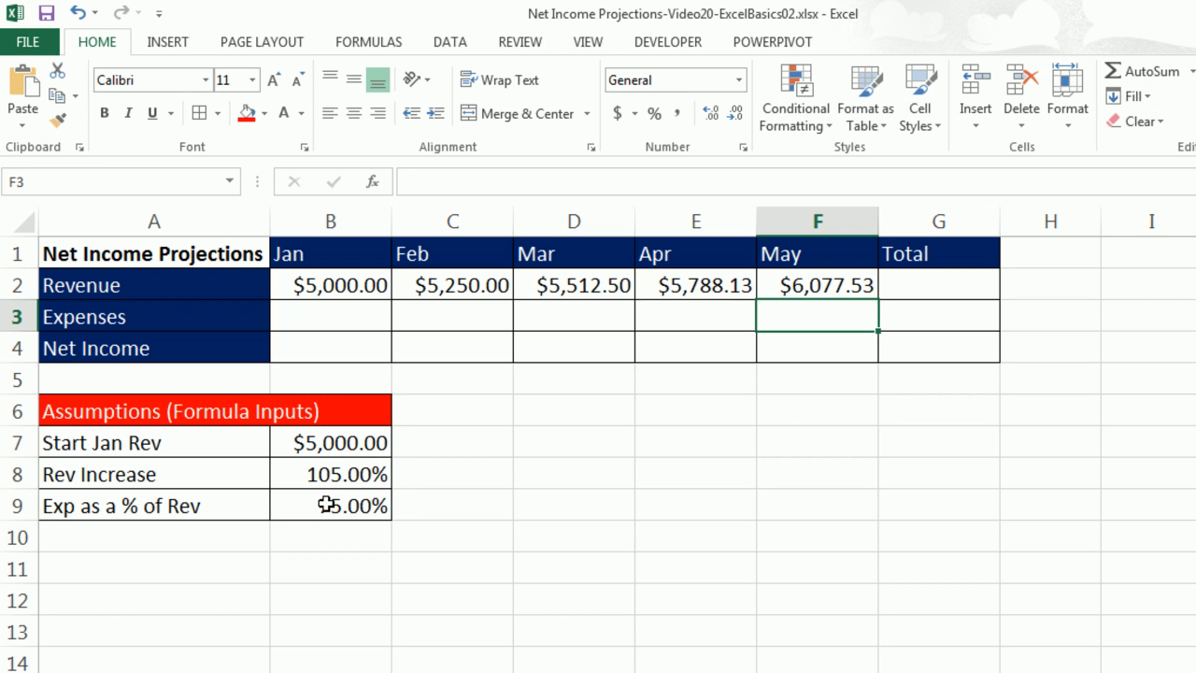
Enter the Jan expenses formula =B2*$B$9 in B3 and fill it across through F3.
left_click(325, 316)
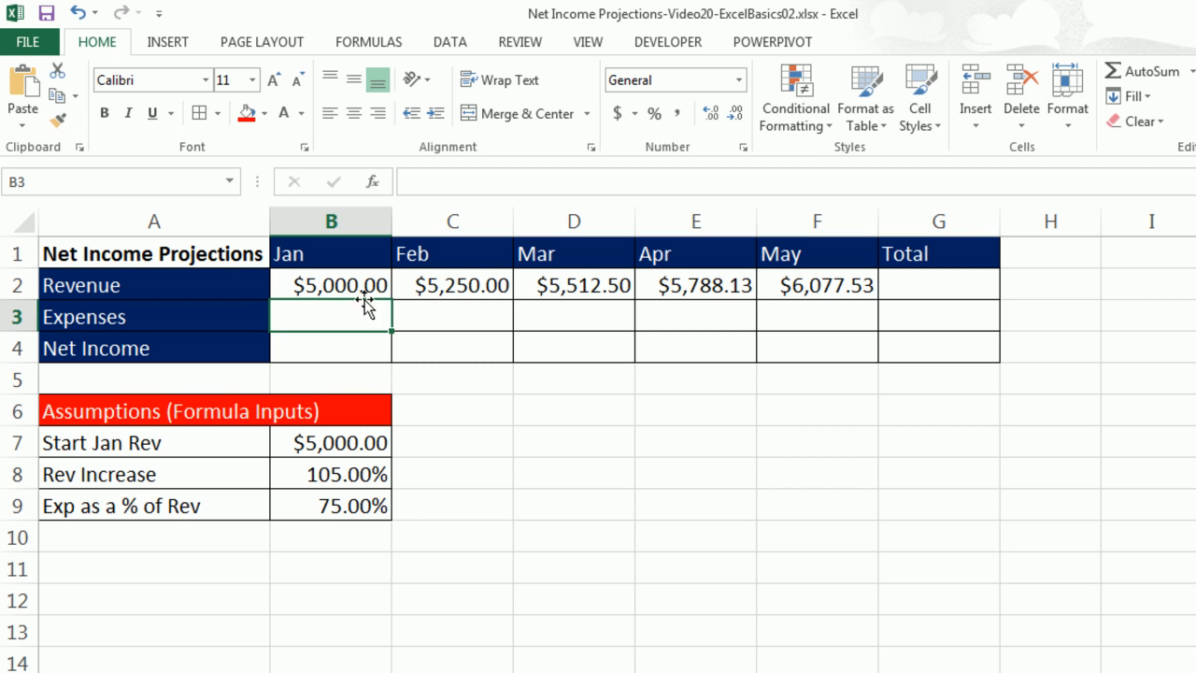
type("=")
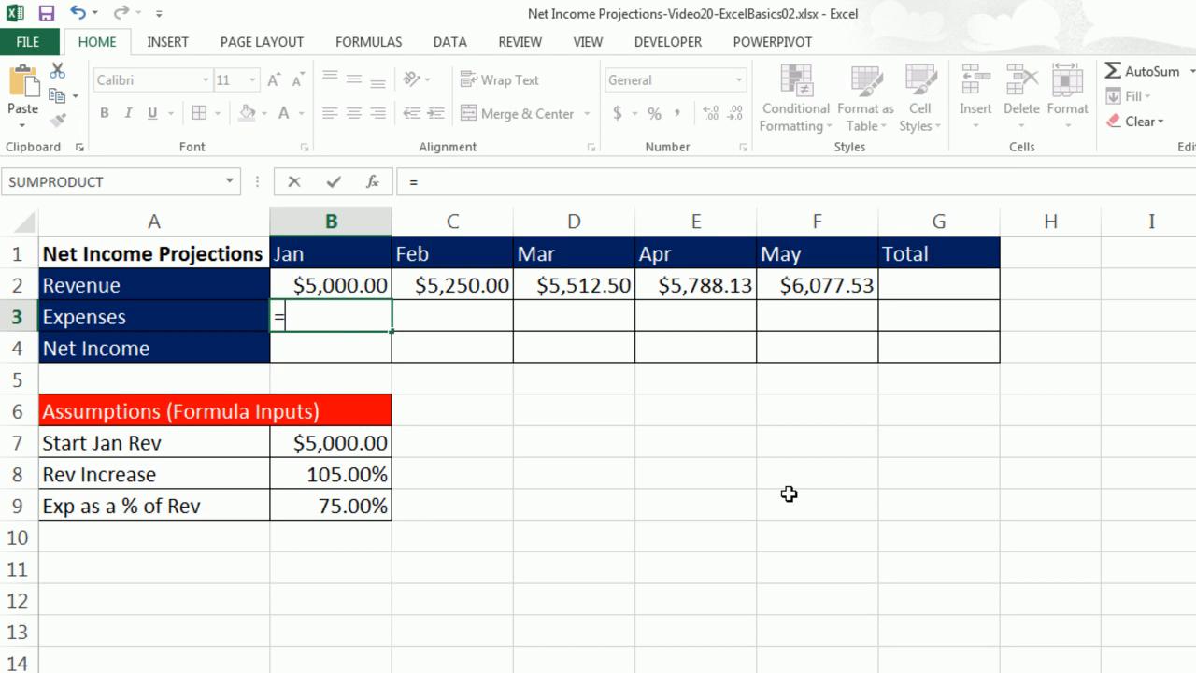
key("Up")
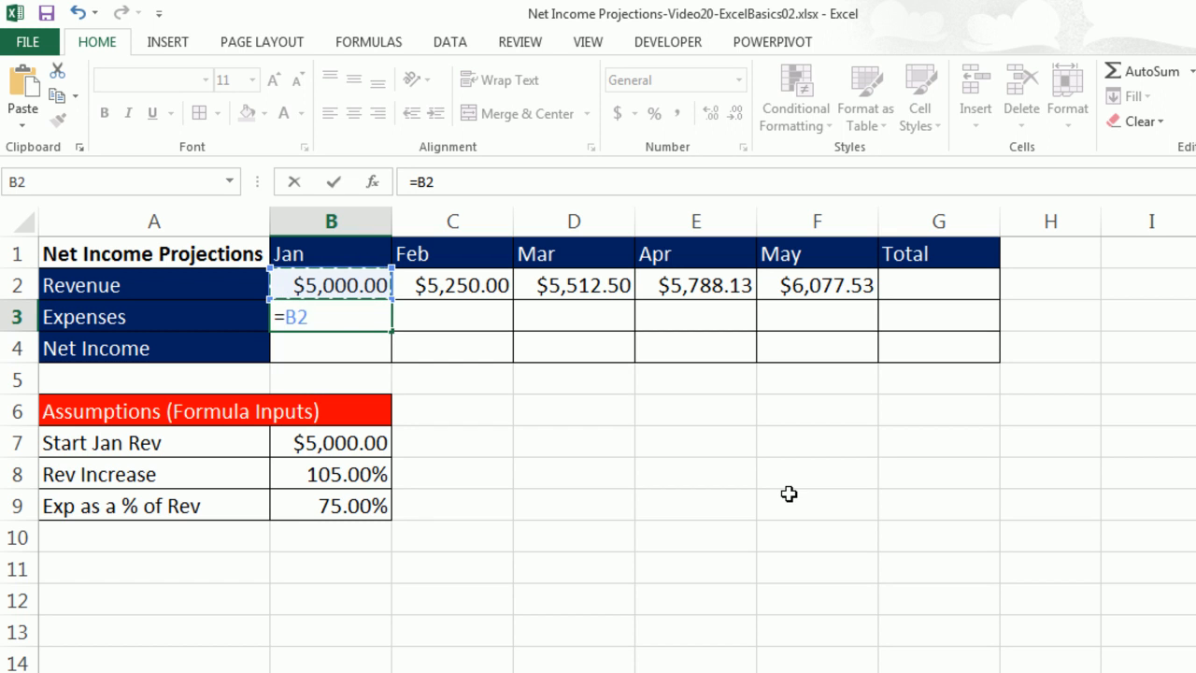
key("F2")
left_click(356, 505)
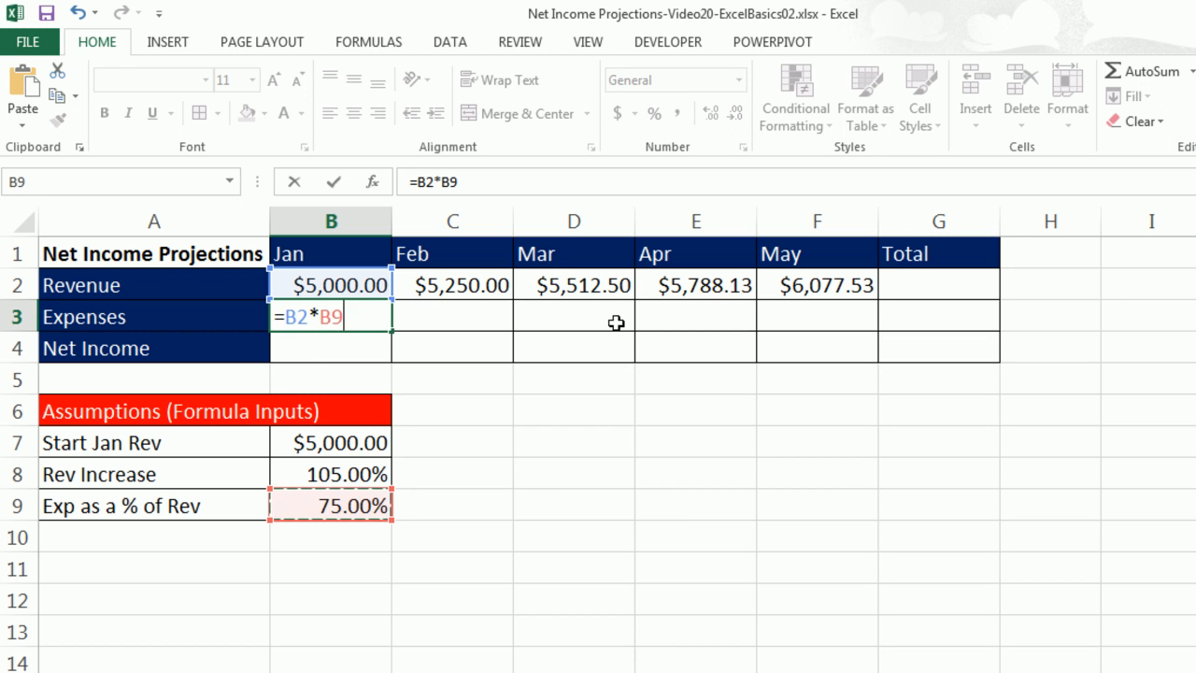
key("F4")
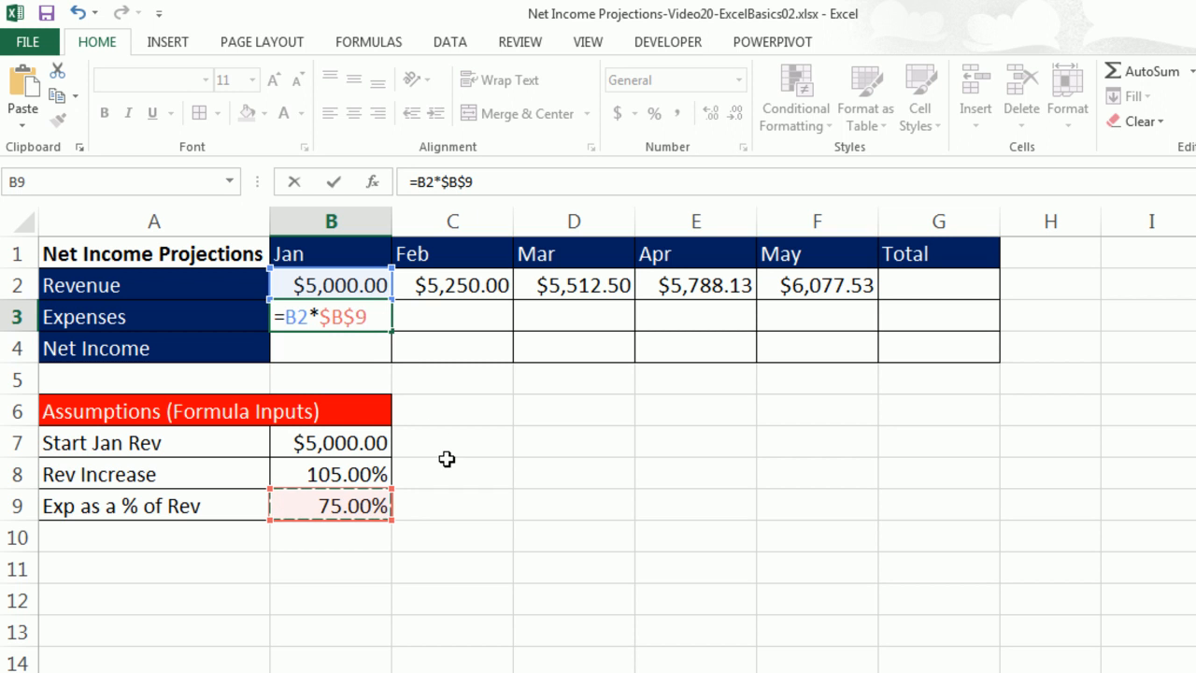
key("ctrl+Return")
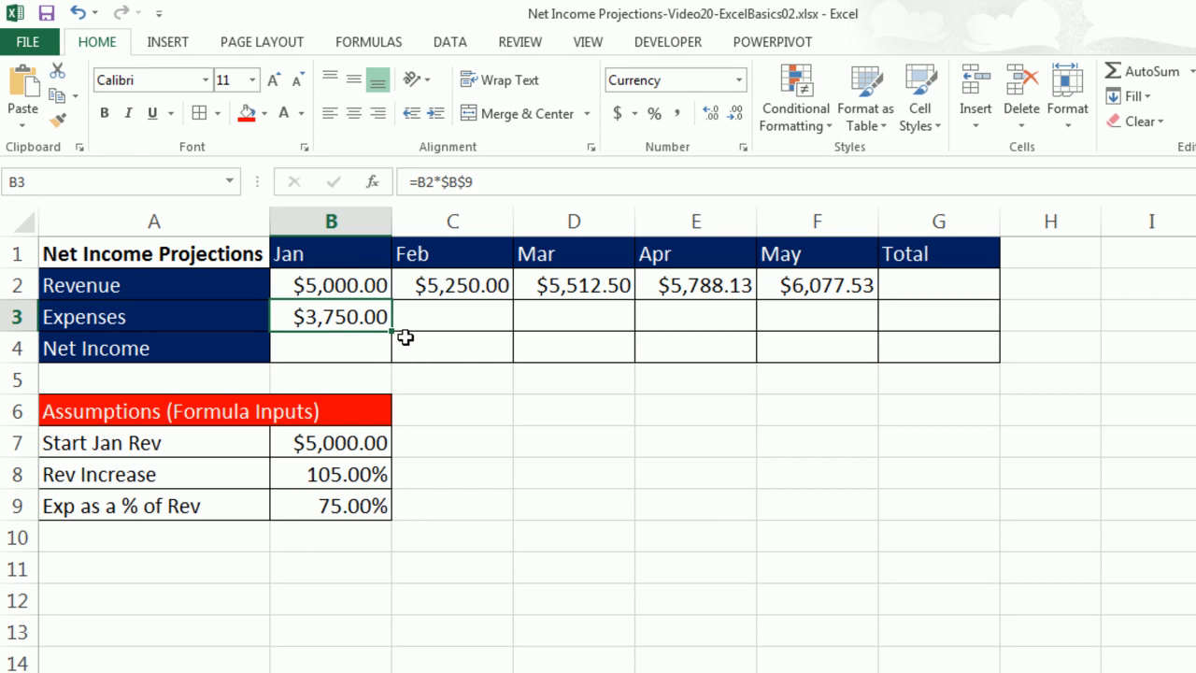
left_click_drag(389, 330, 874, 323)
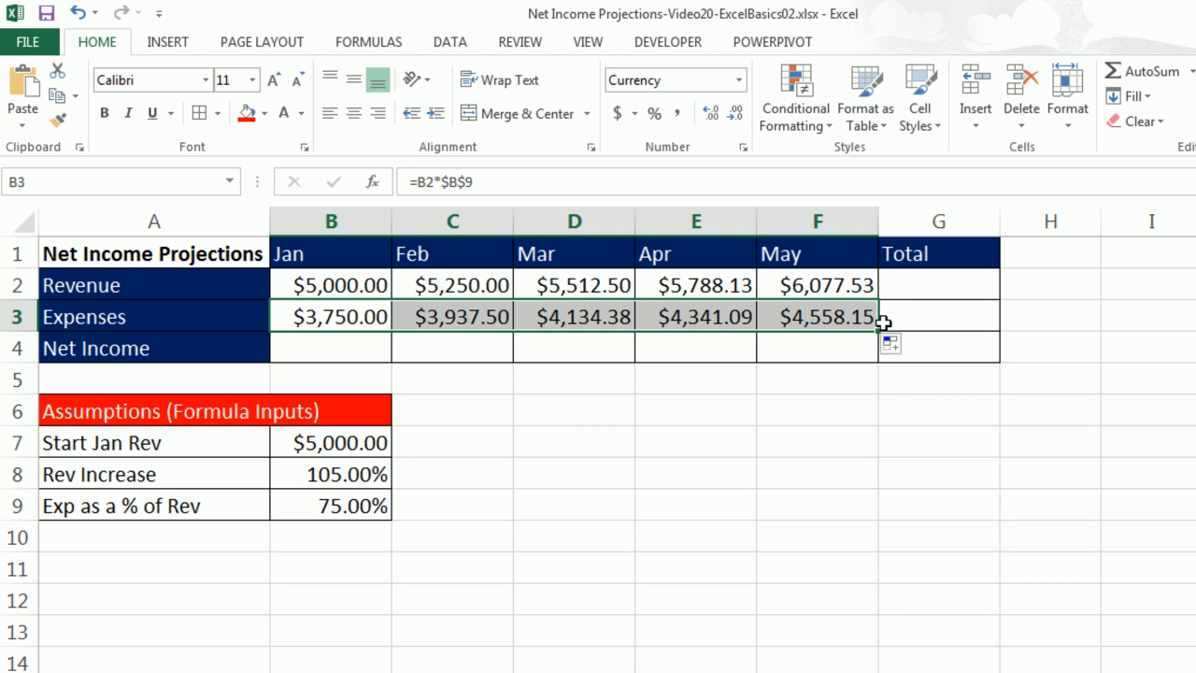
Check the May expenses formula in F3.
left_click(822, 310)
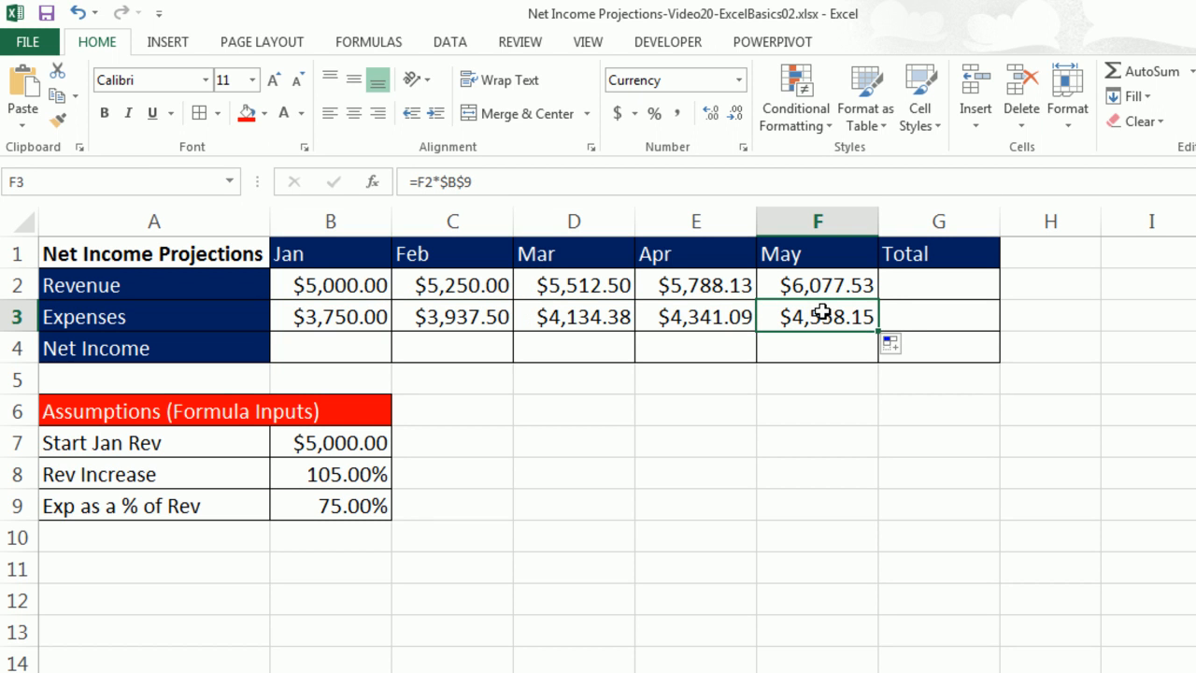
key("F2")
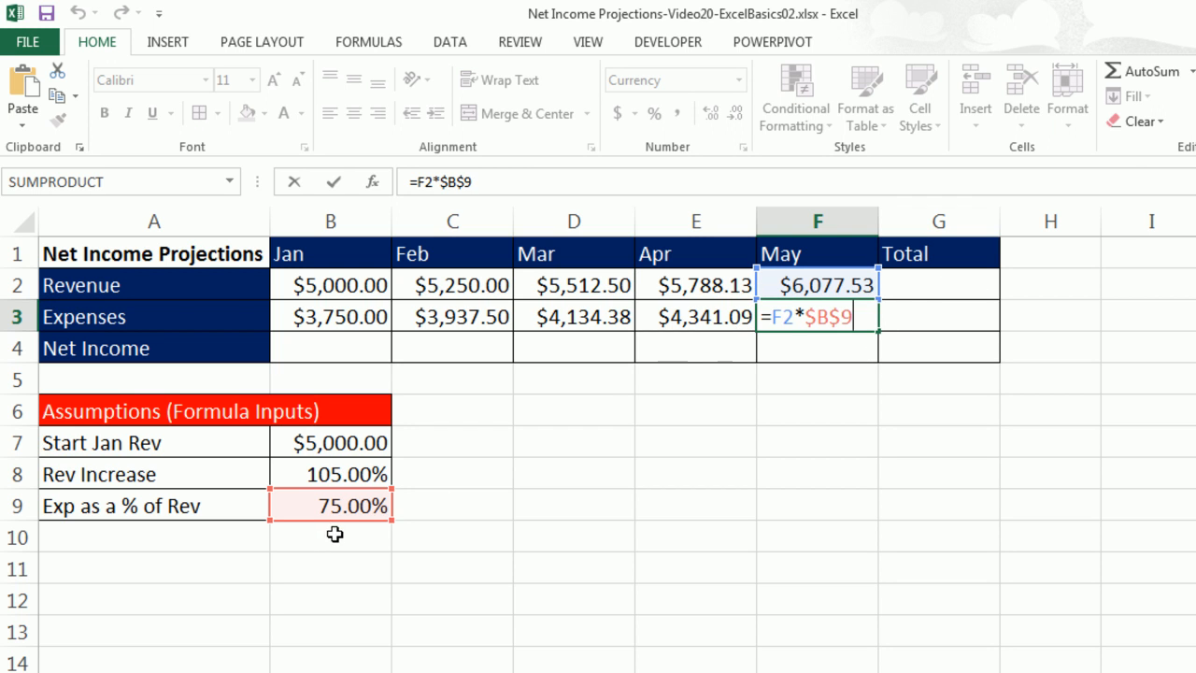
key("Return")
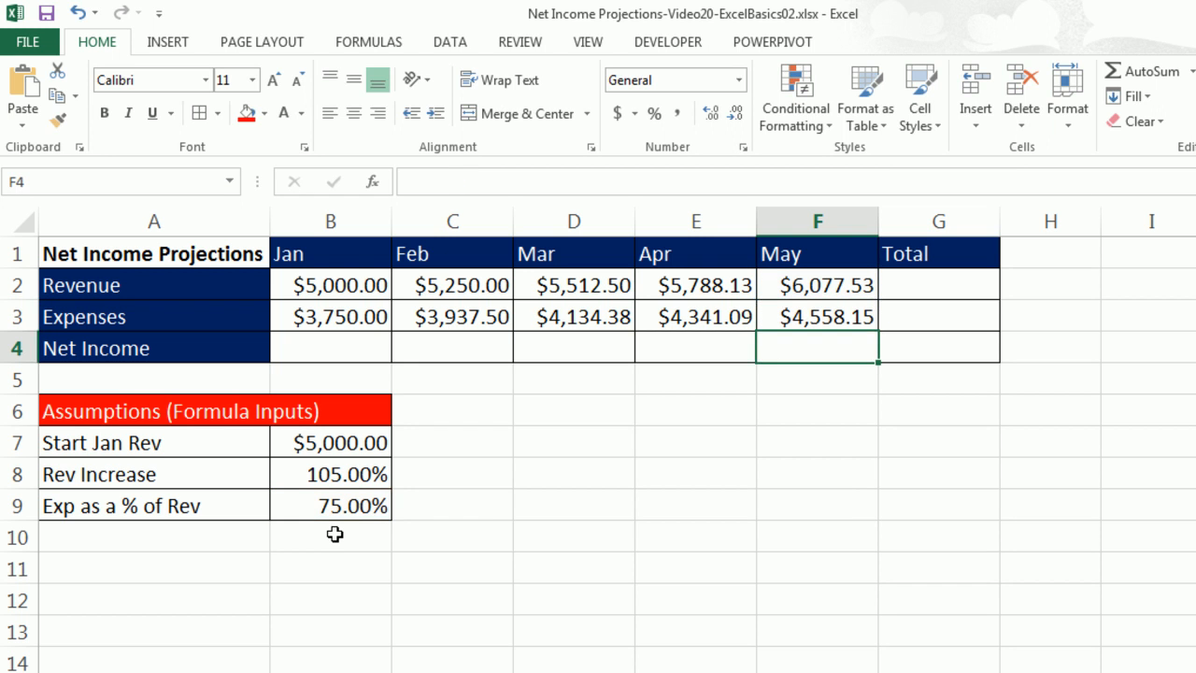
Enter the Jan net income formula =B2-B3 in B4 and fill it across through F4.
left_click(327, 345)
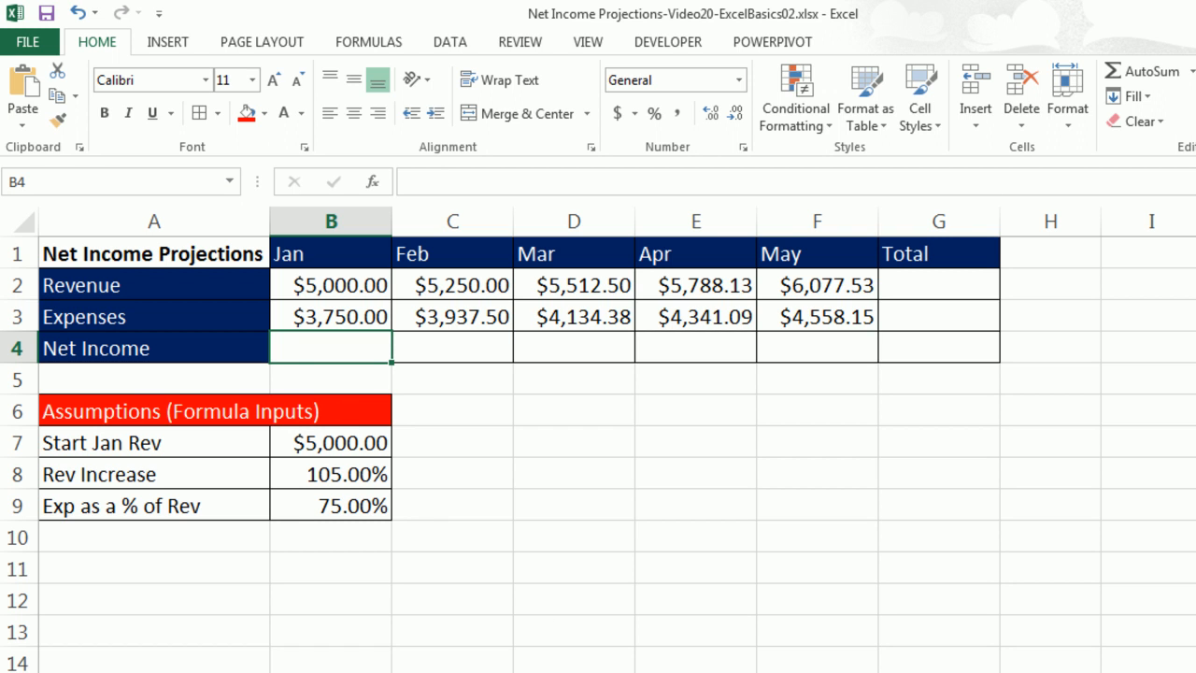
type("=")
key("Up")
key("Up")
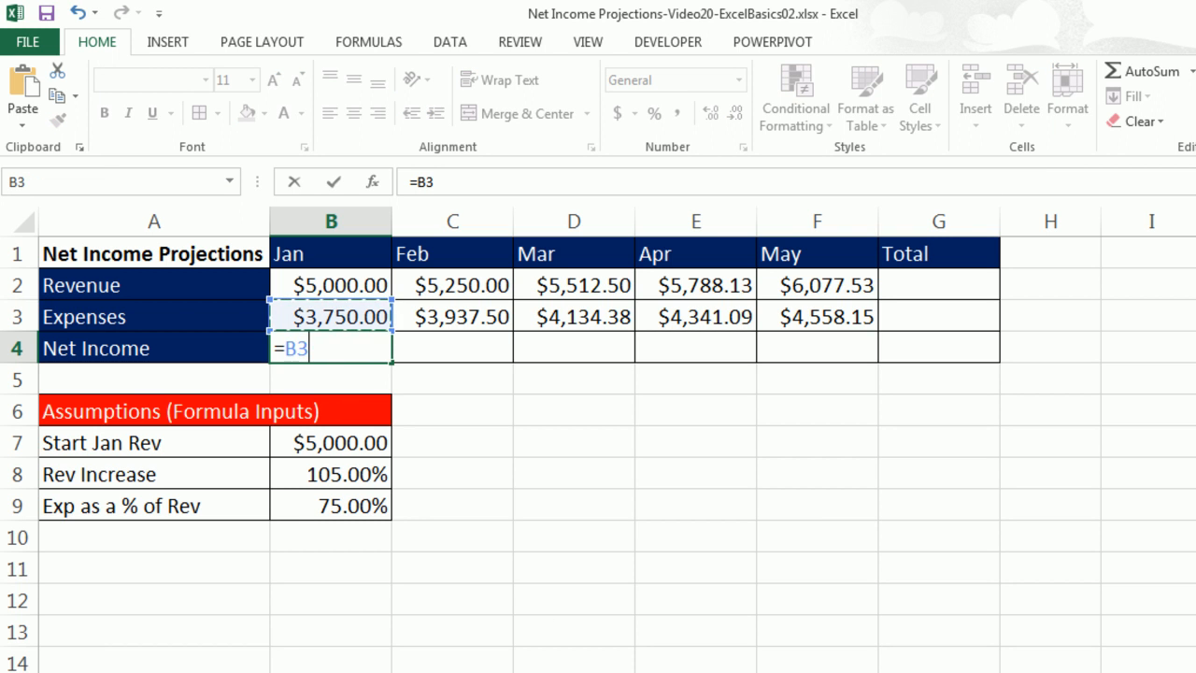
type("-")
key("Up")
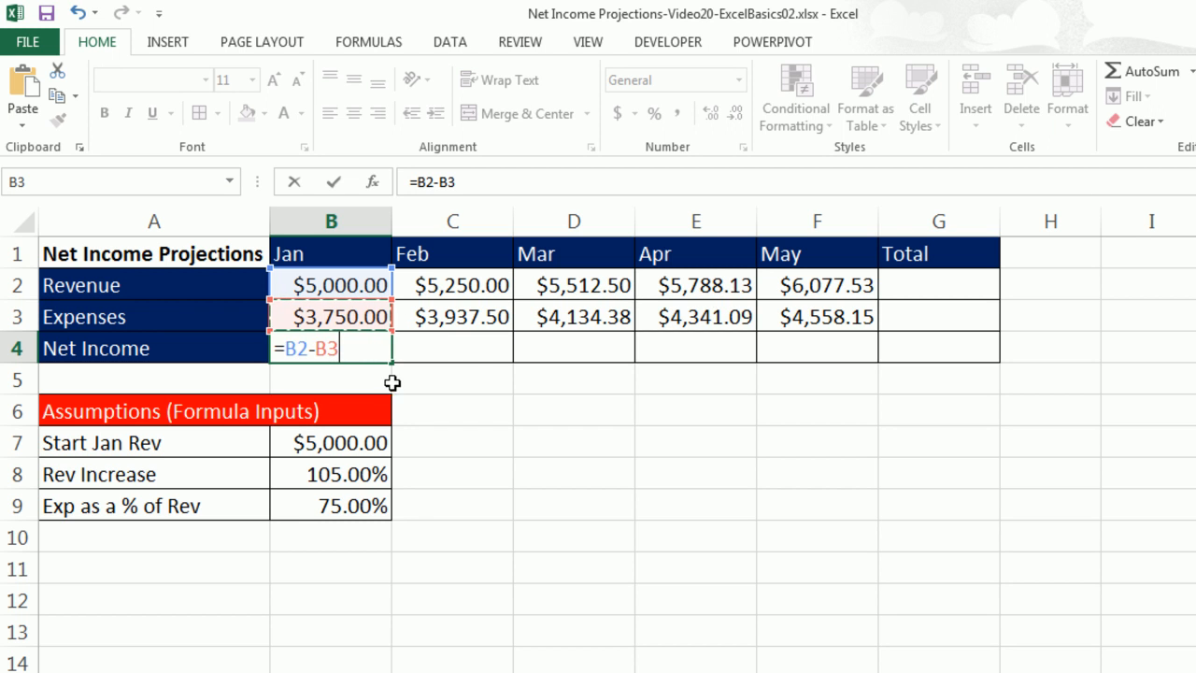
key("ctrl+Return")
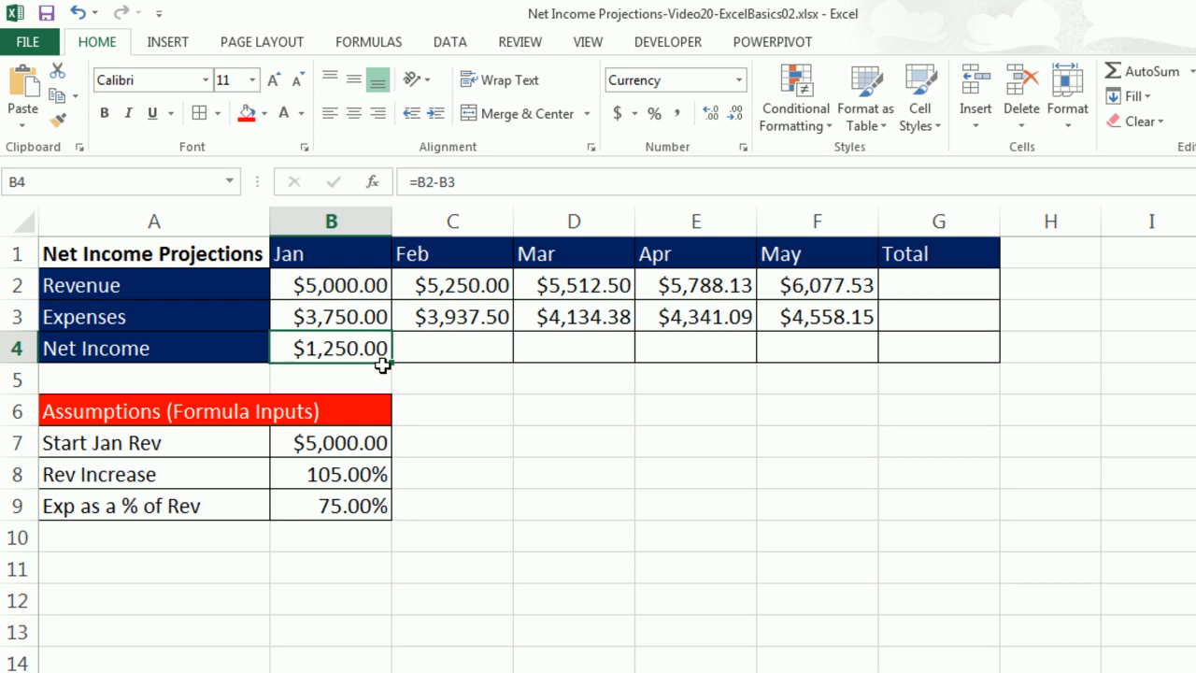
left_click_drag(391, 366, 875, 367)
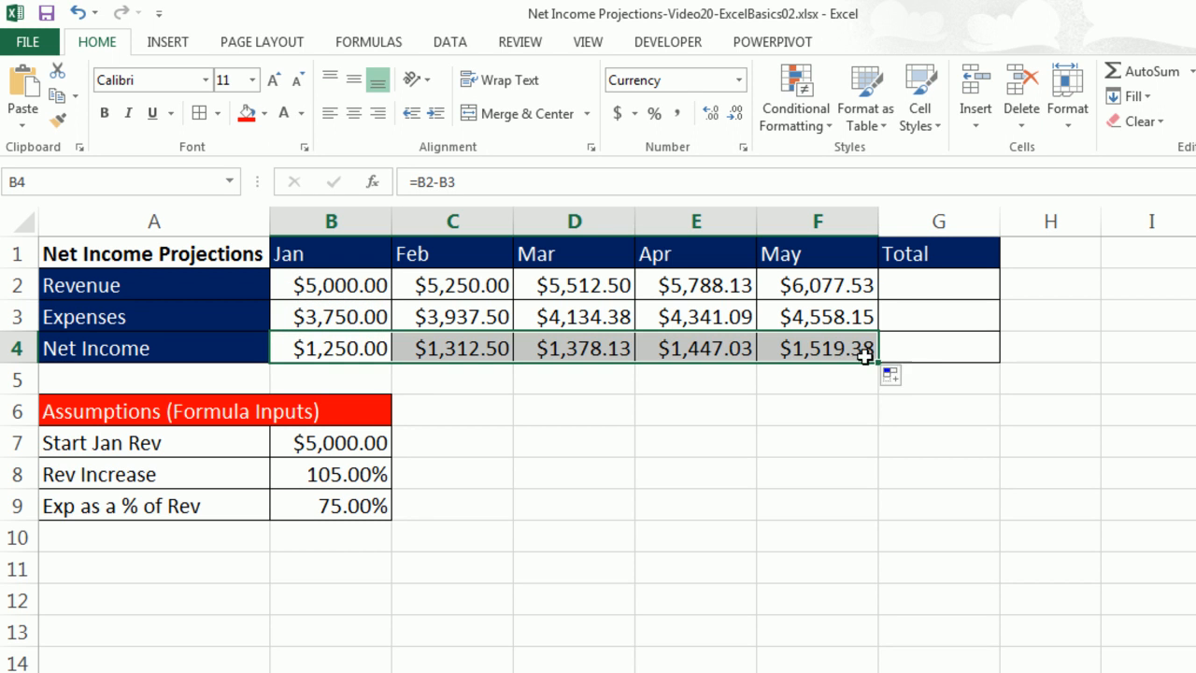
Check the May net income formula in F4.
left_click(852, 348)
key("F2")
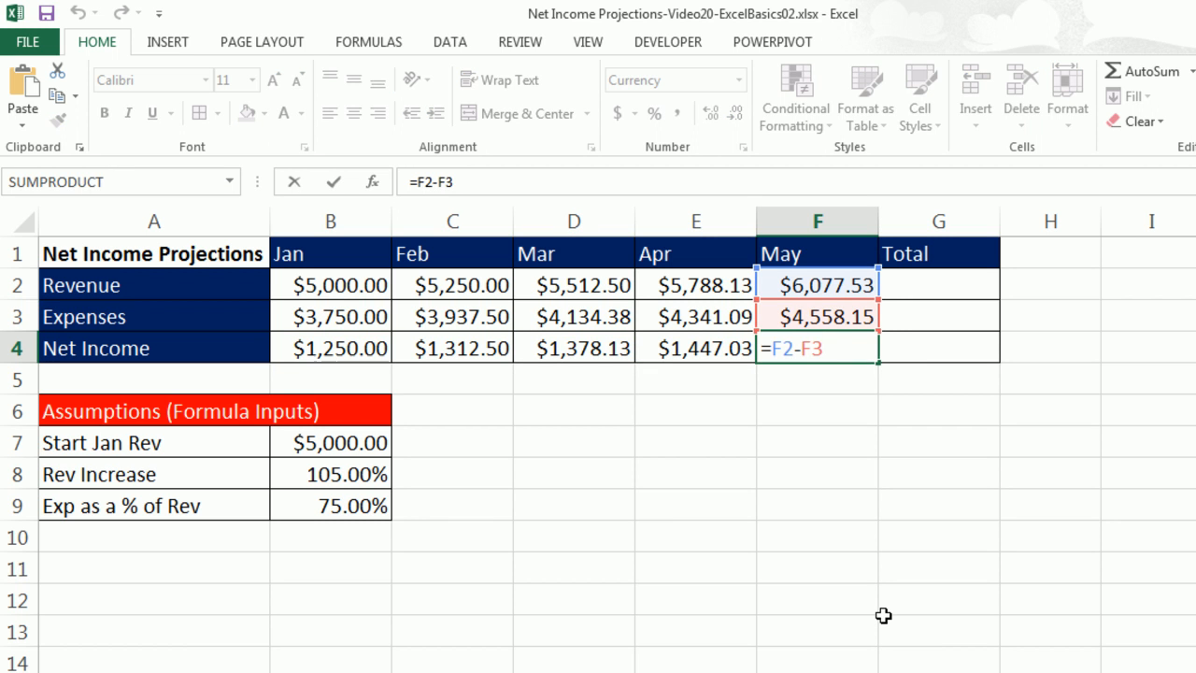
key("Return")
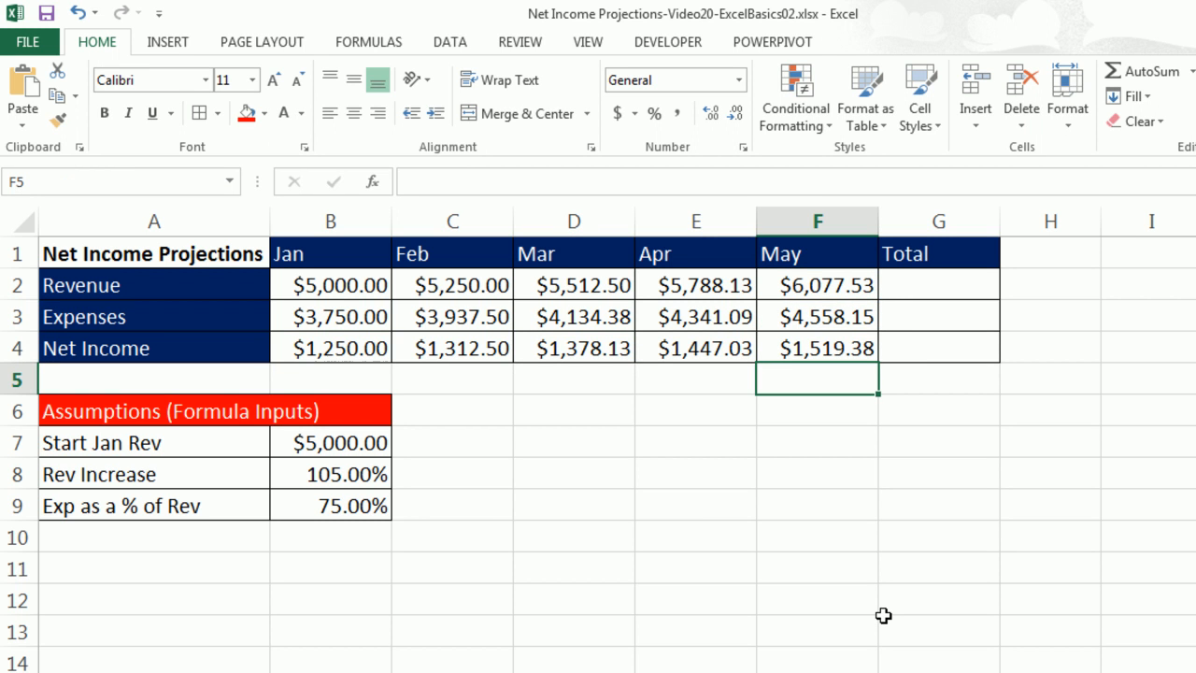
Total the revenue in G2 with AutoSum =SUM(B2:F2).
left_click(931, 282)
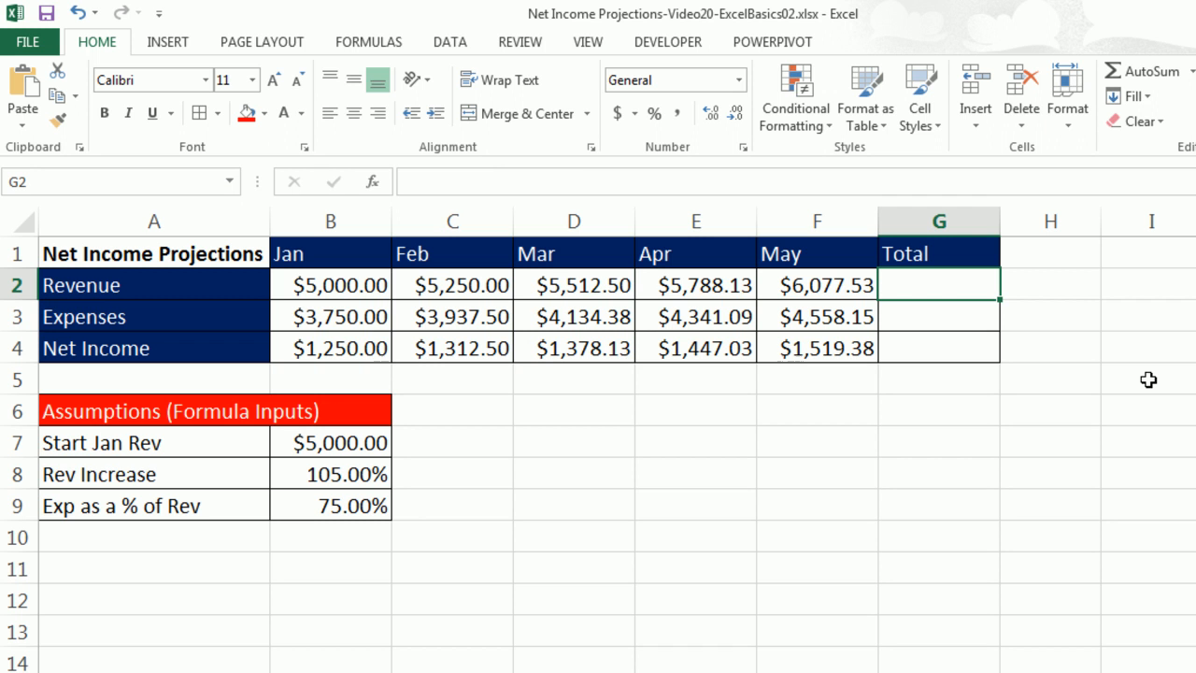
key("alt+equal")
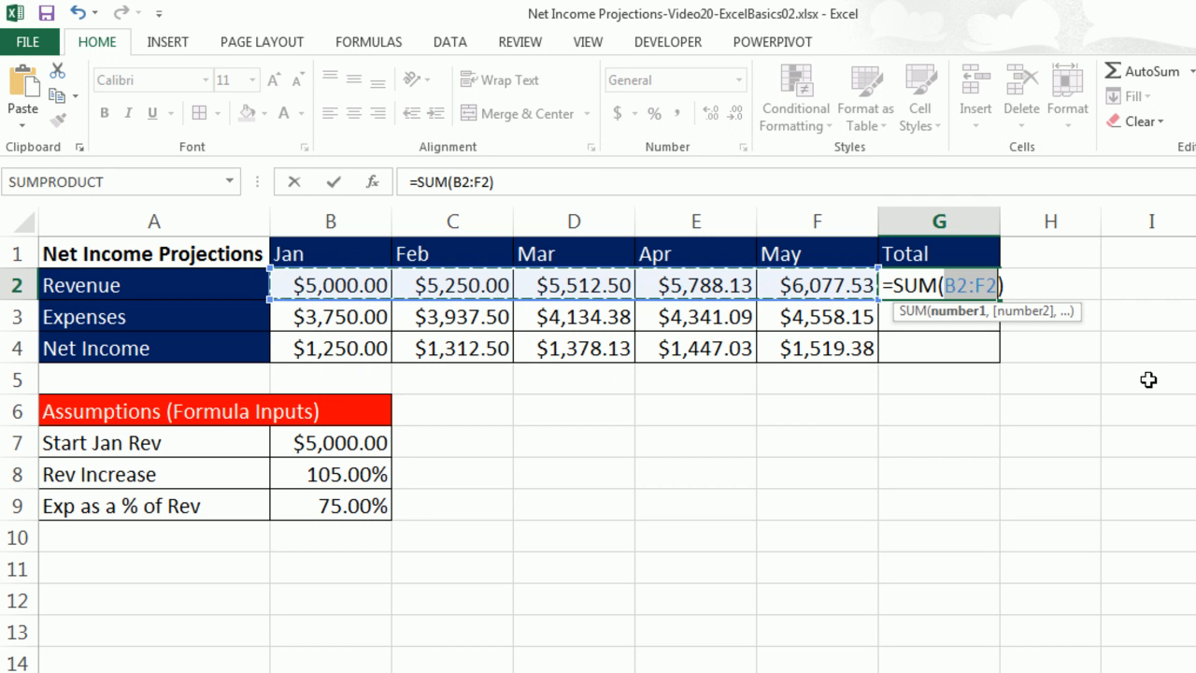
key("ctrl+Return")
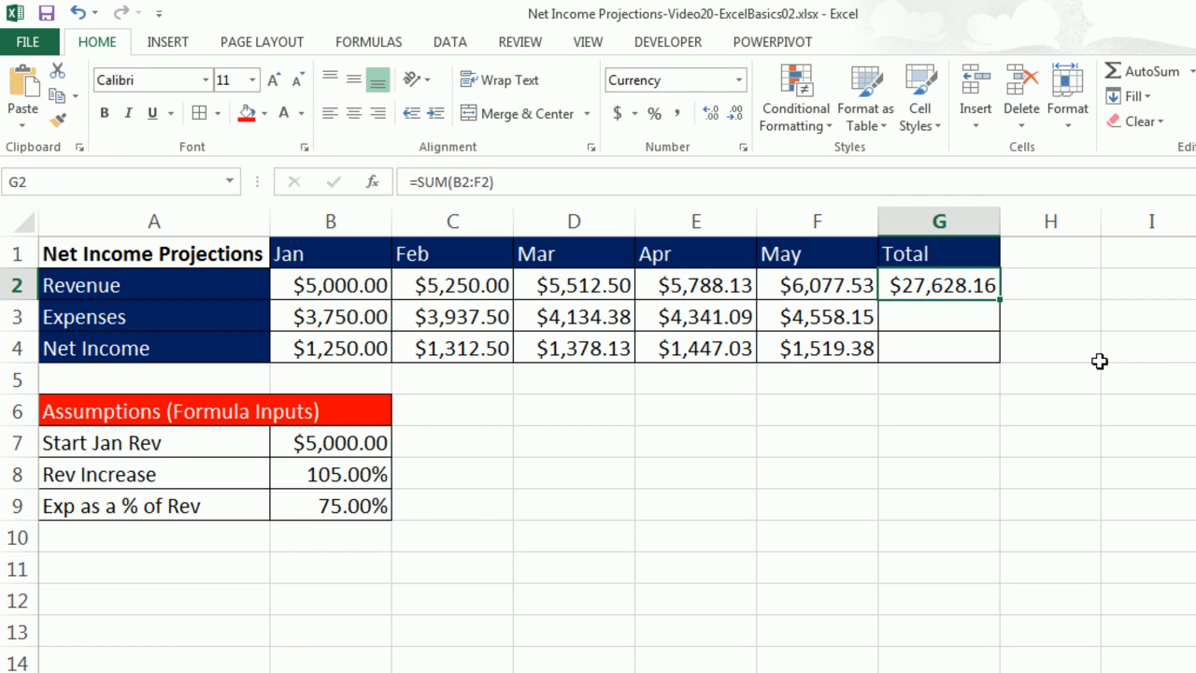
Fill the total formula down through G4 and inspect the net income total formula =SUM(B4:F4).
double_click(997, 297)
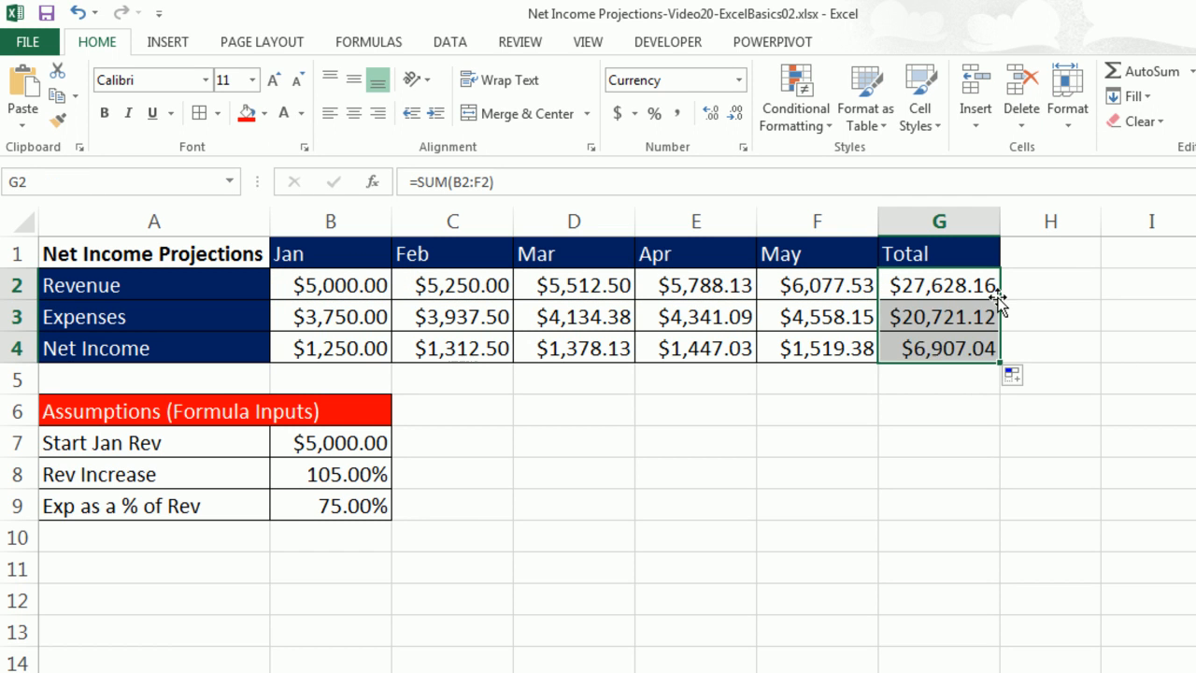
left_click(980, 350)
double_click(981, 353)
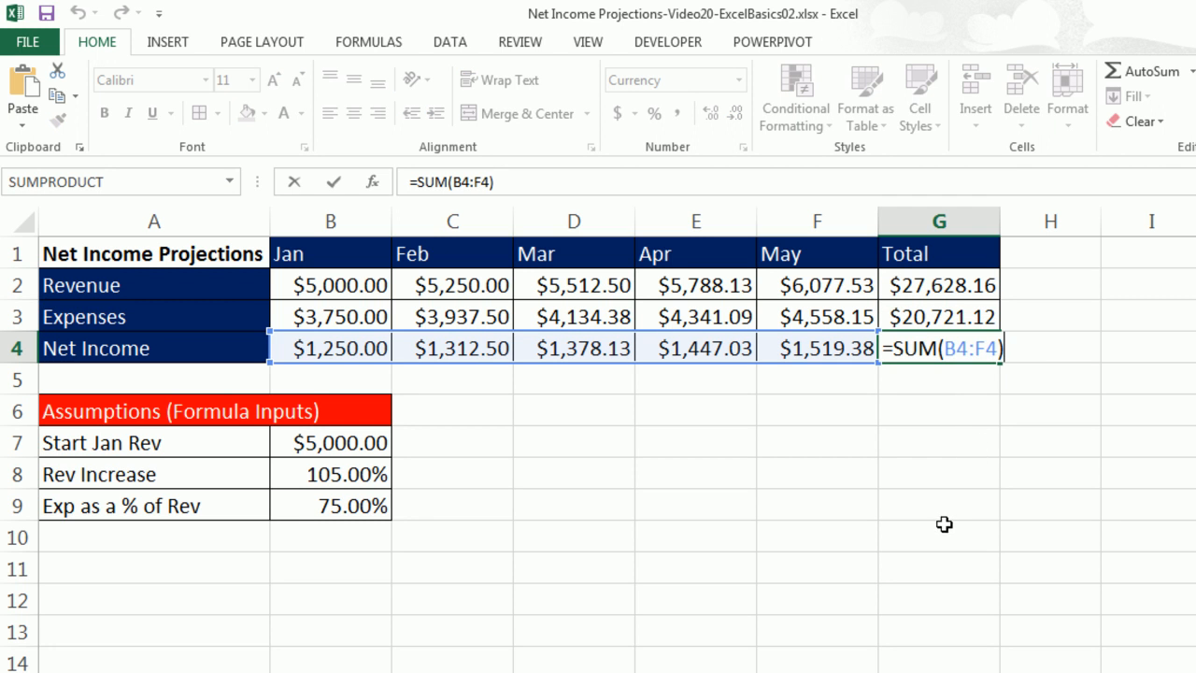
key("Escape")
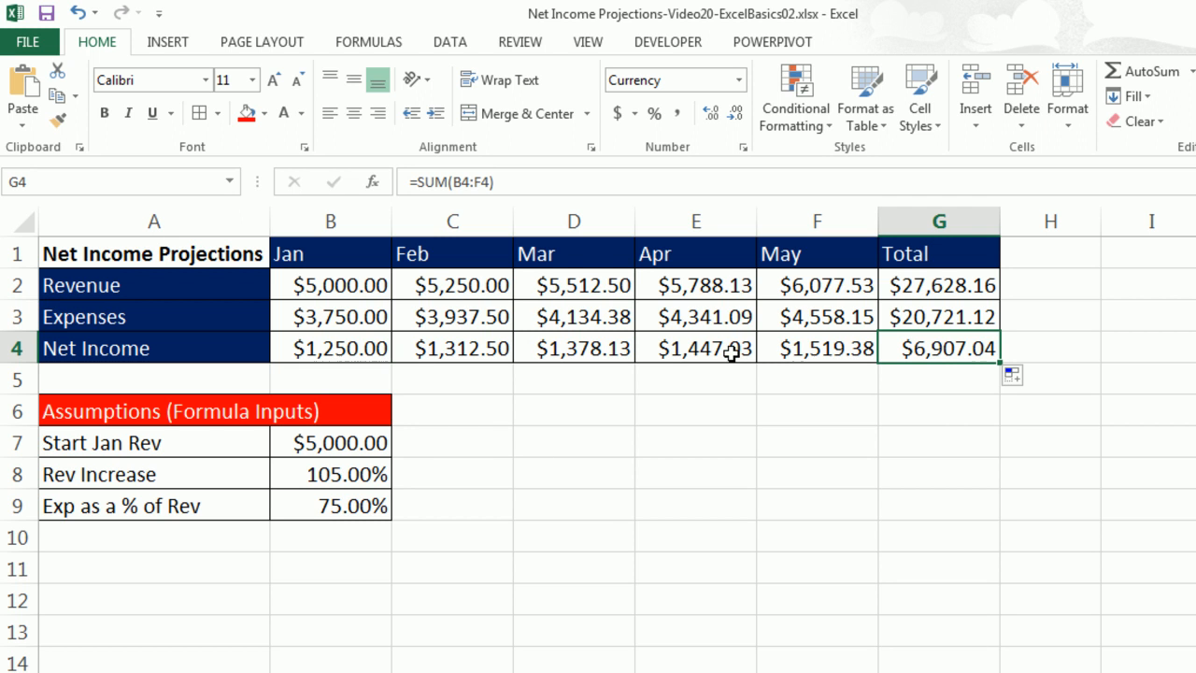
Test the Start Jan Rev input in B7 with 7500 and then 10000, then undo both changes.
left_click(351, 453)
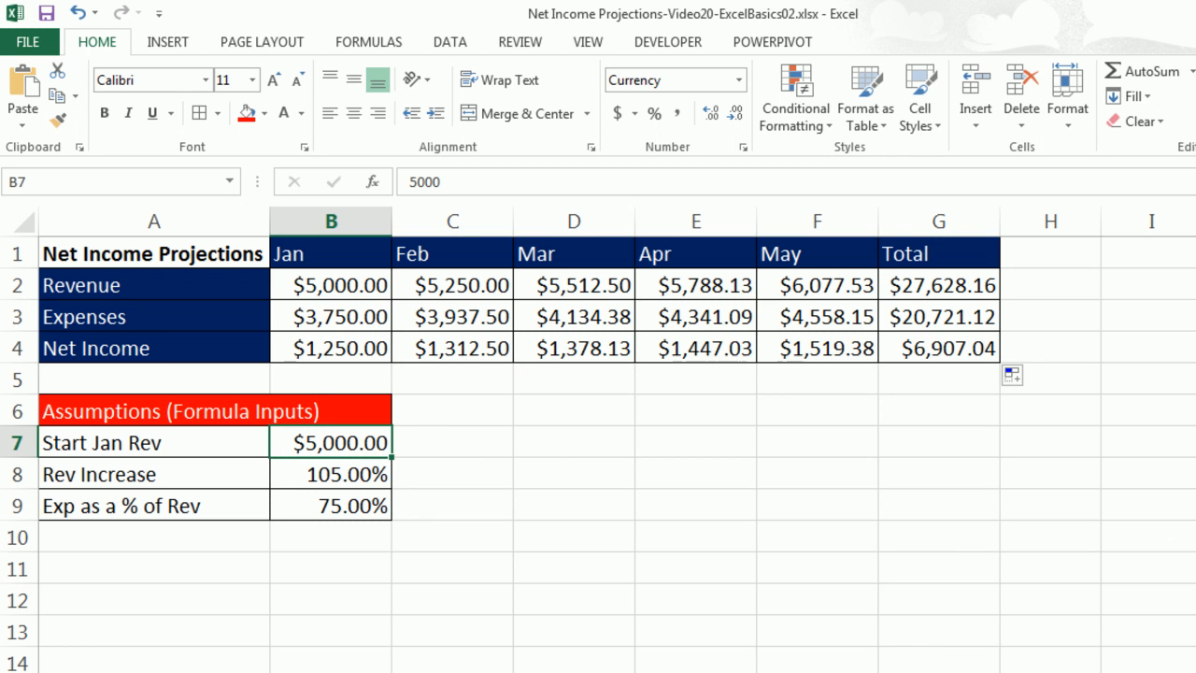
type("7500")
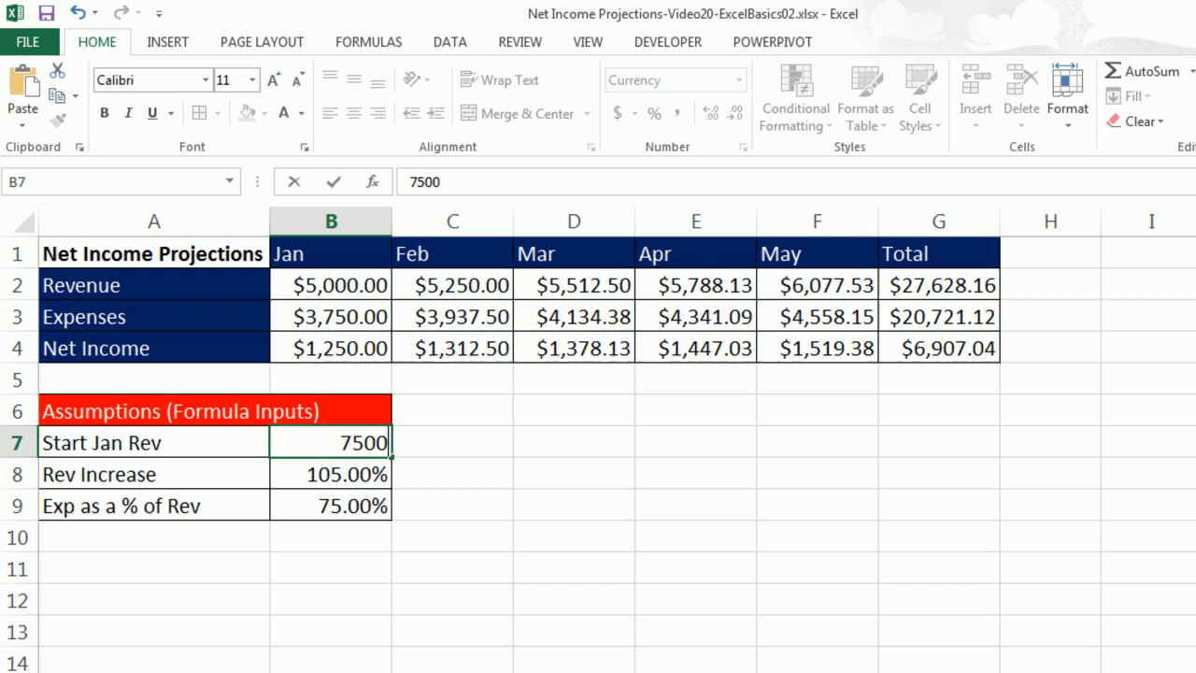
key("ctrl+Return")
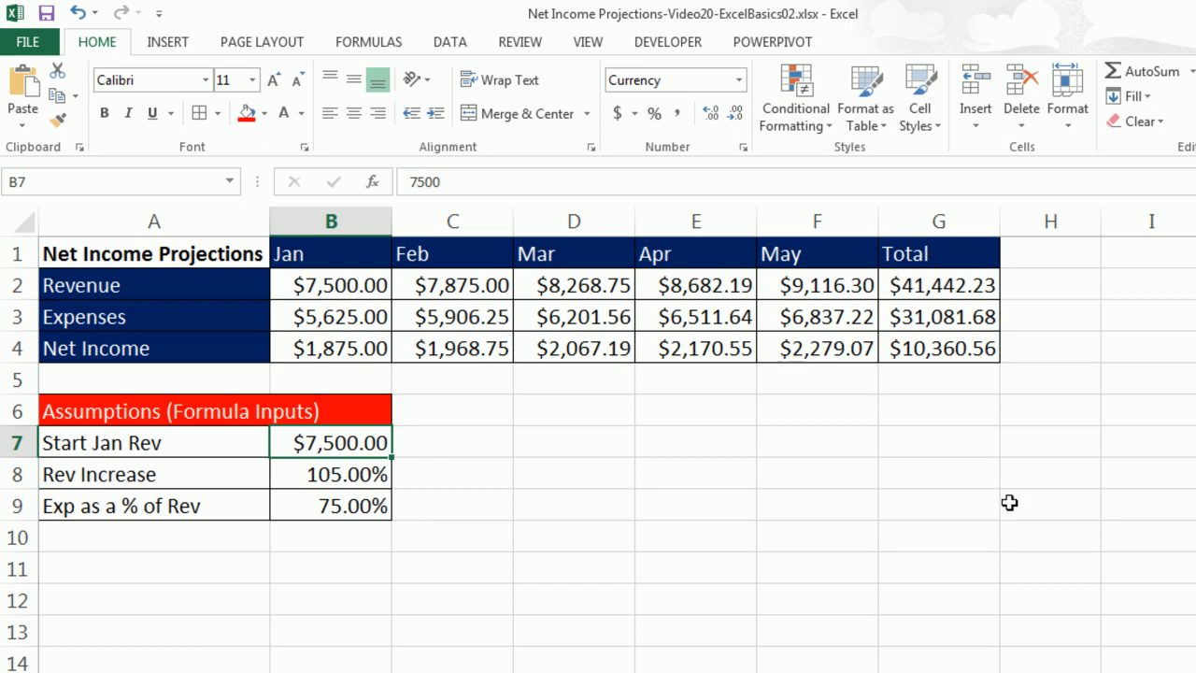
type("10000")
key("ctrl+Return")
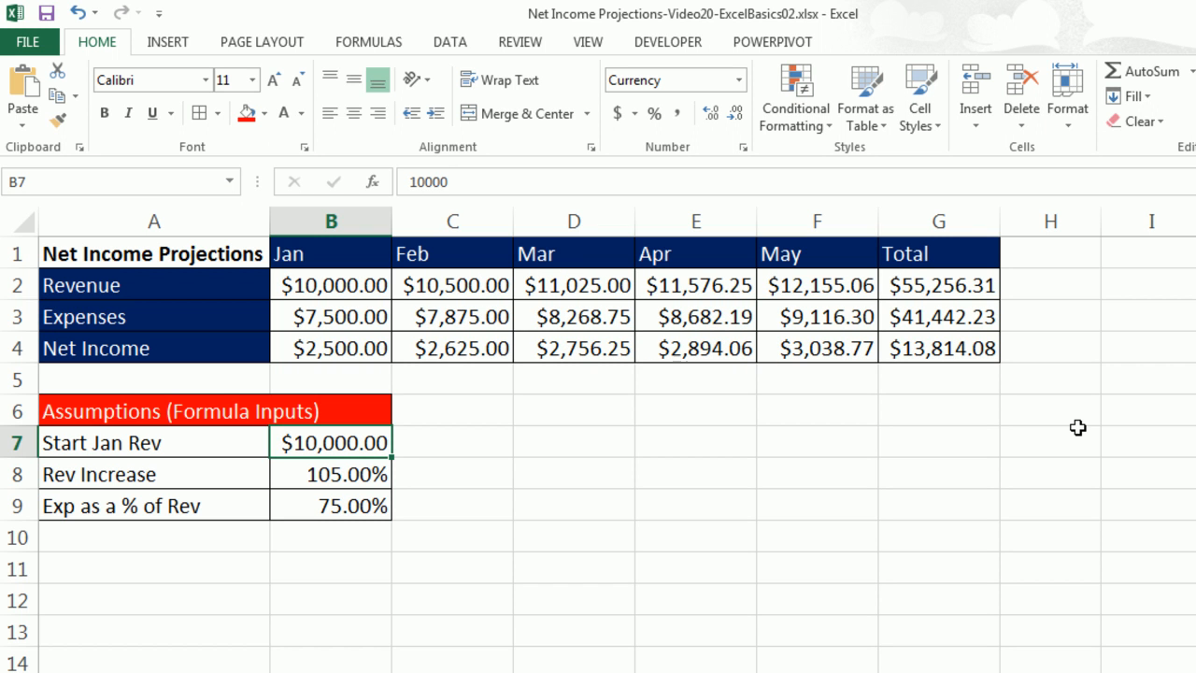
key("ctrl+z")
key("ctrl+z")
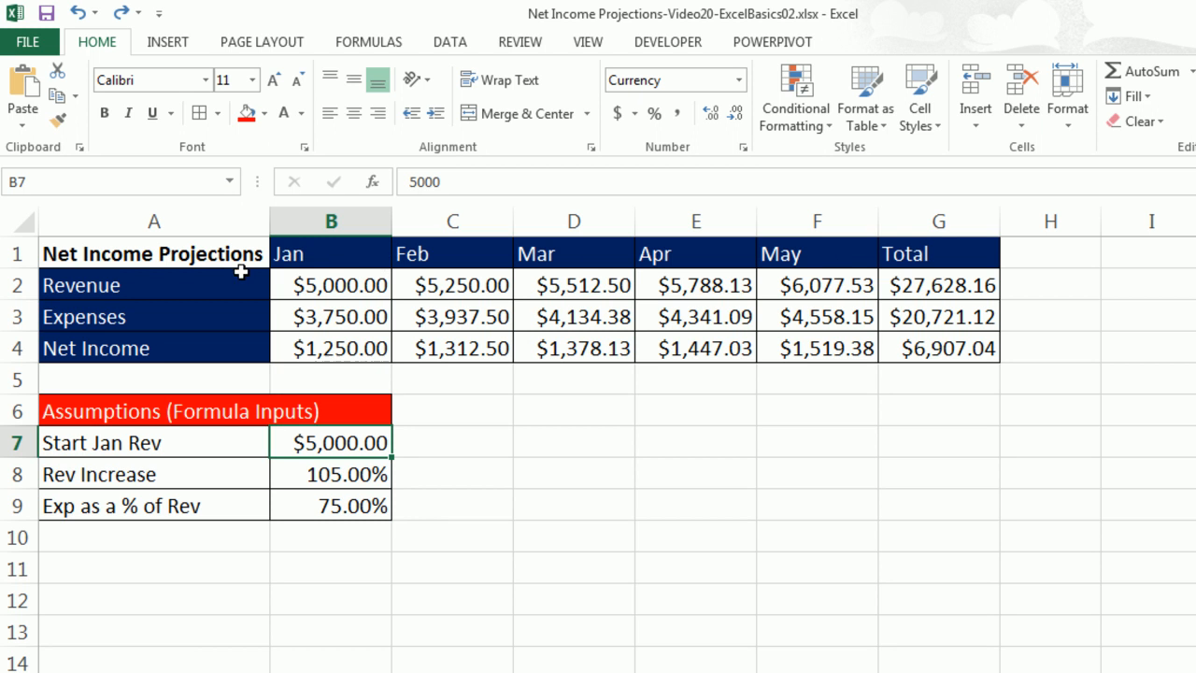
Select the month headers B1:F1 with net income B4:F4, insert a clustered column chart, then delete it.
left_click_drag(309, 248, 822, 255)
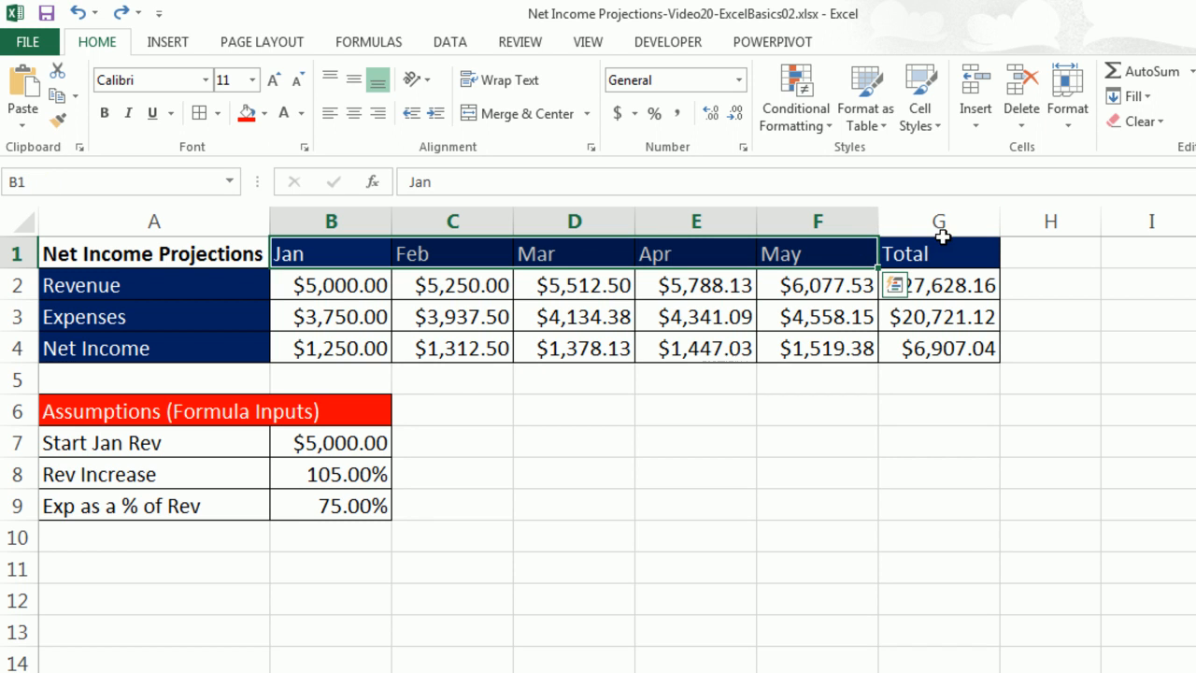
left_click(331, 349)
left_click_drag(332, 350, 793, 348)
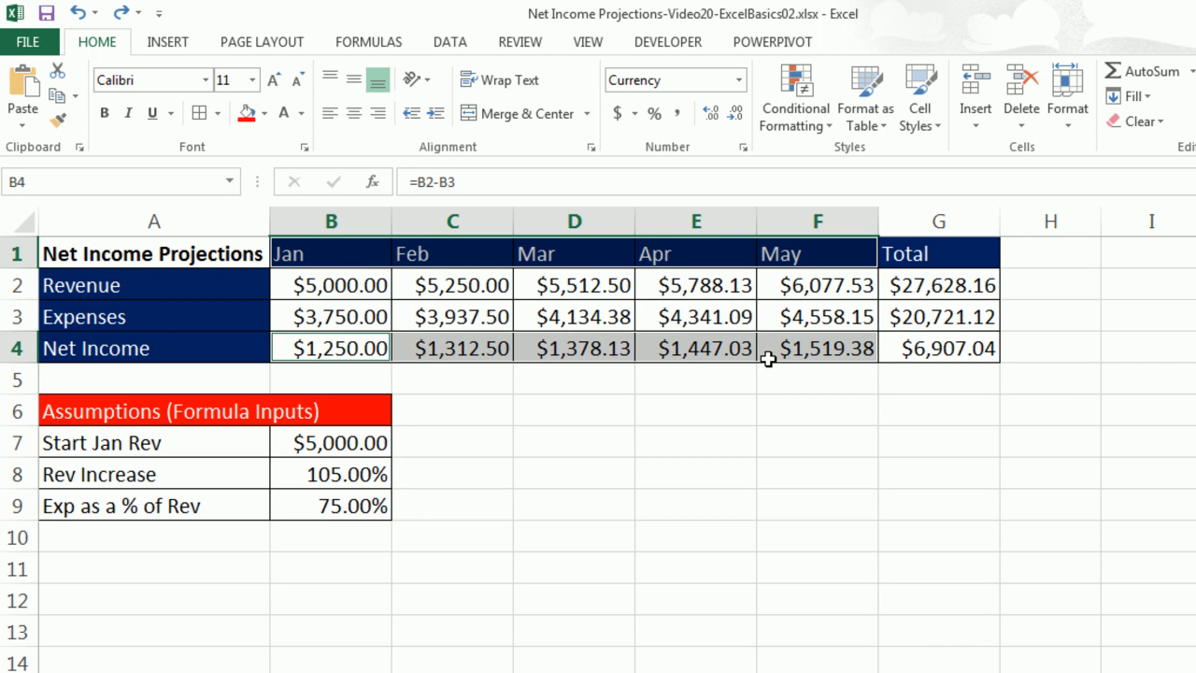
left_click(173, 43)
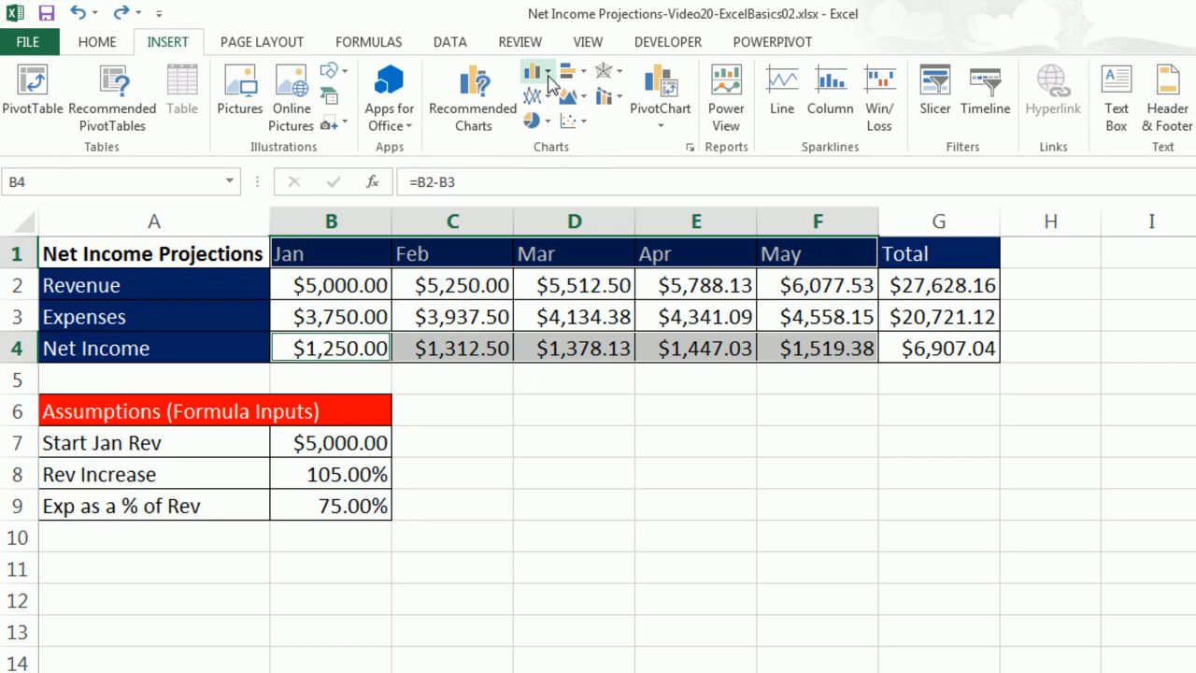
left_click(548, 77)
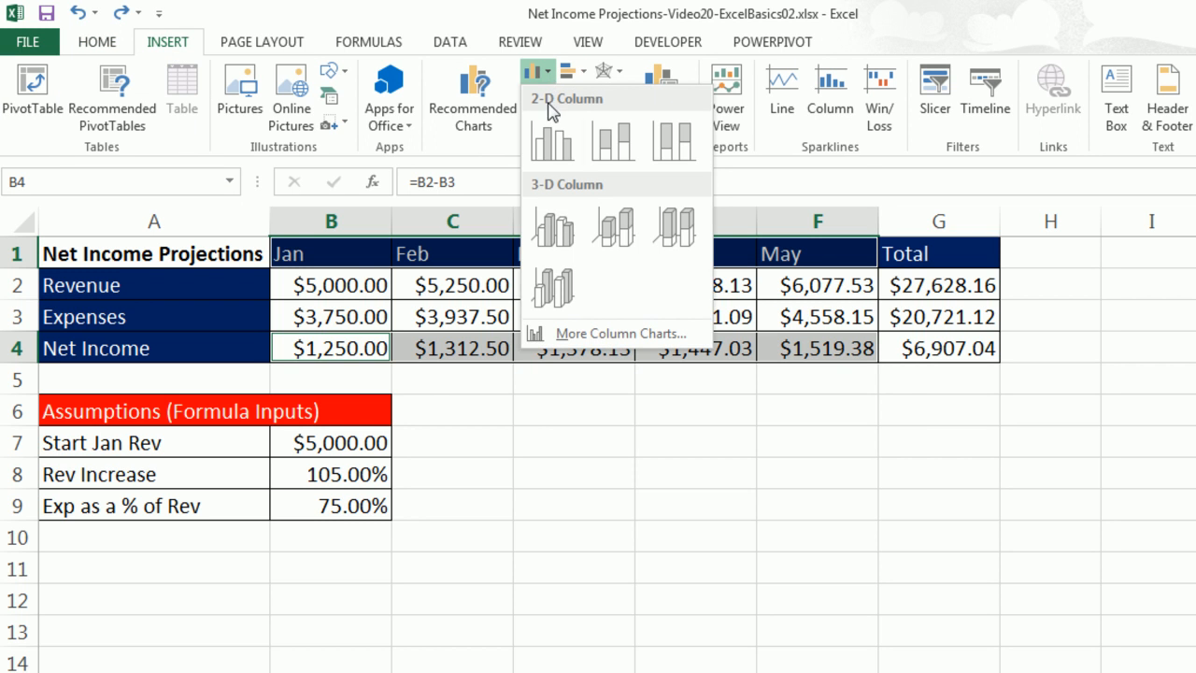
left_click(551, 144)
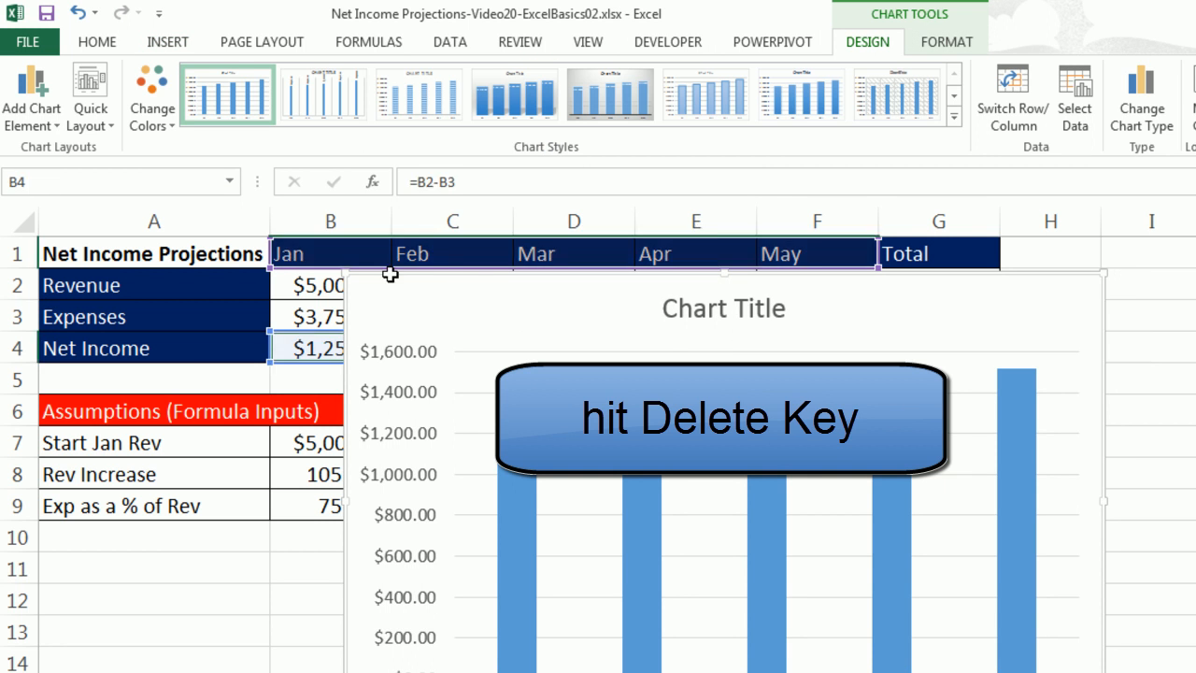
key("Delete")
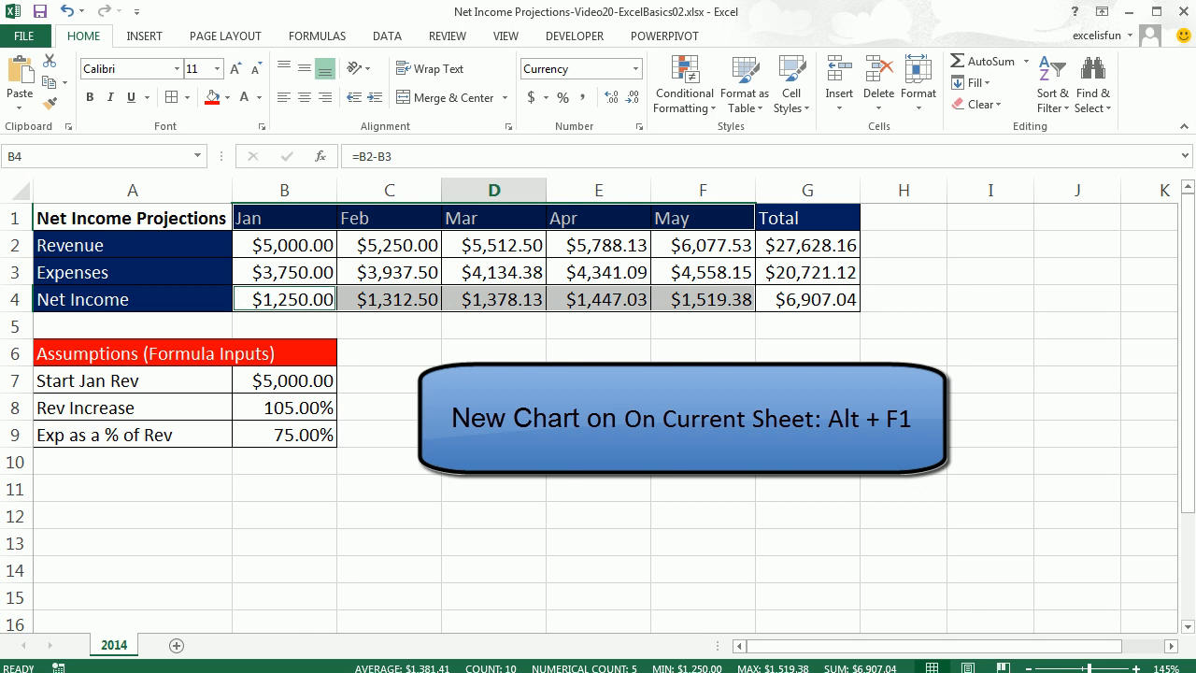
Insert a default embedded chart of the selected data, then delete it.
key("alt+F1")
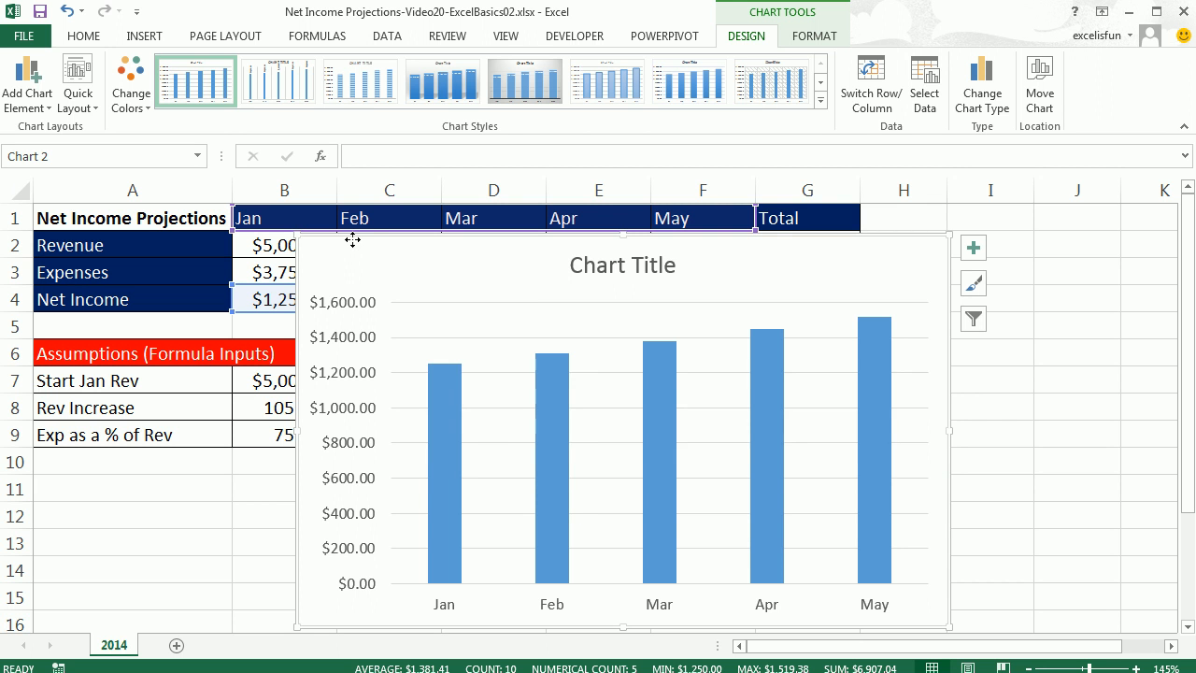
key("Delete")
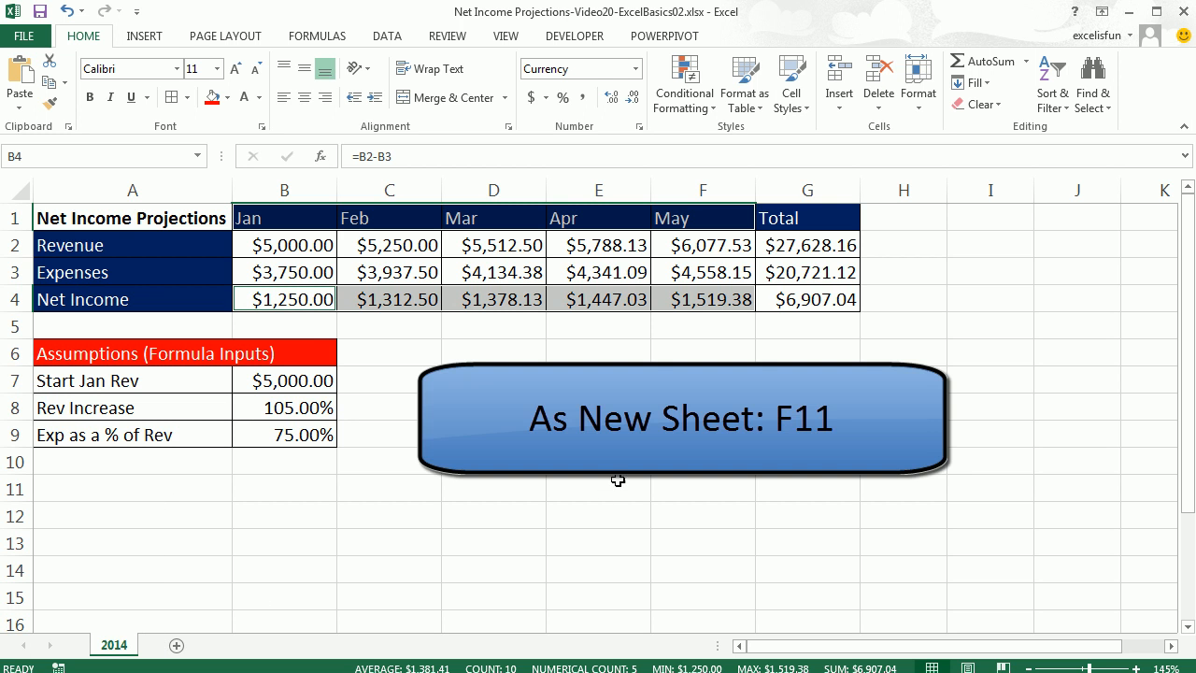
Create a chart of the selected data as a new chart sheet and return to the 2014 sheet.
key("F11")
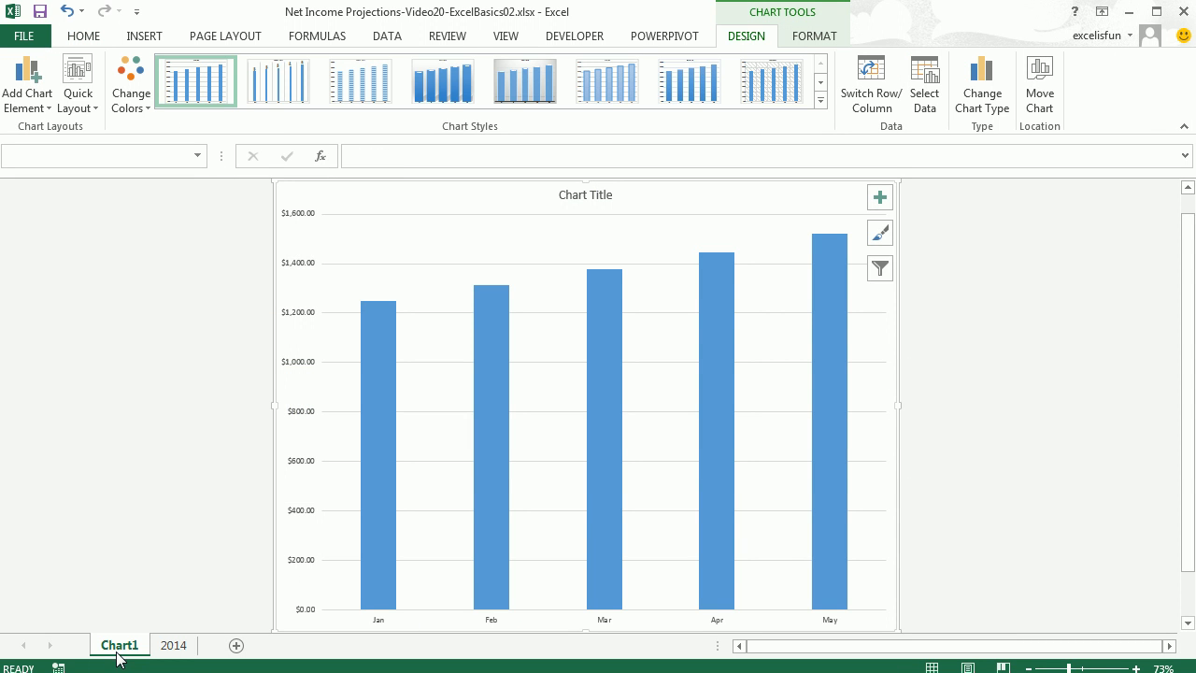
left_click(169, 647)
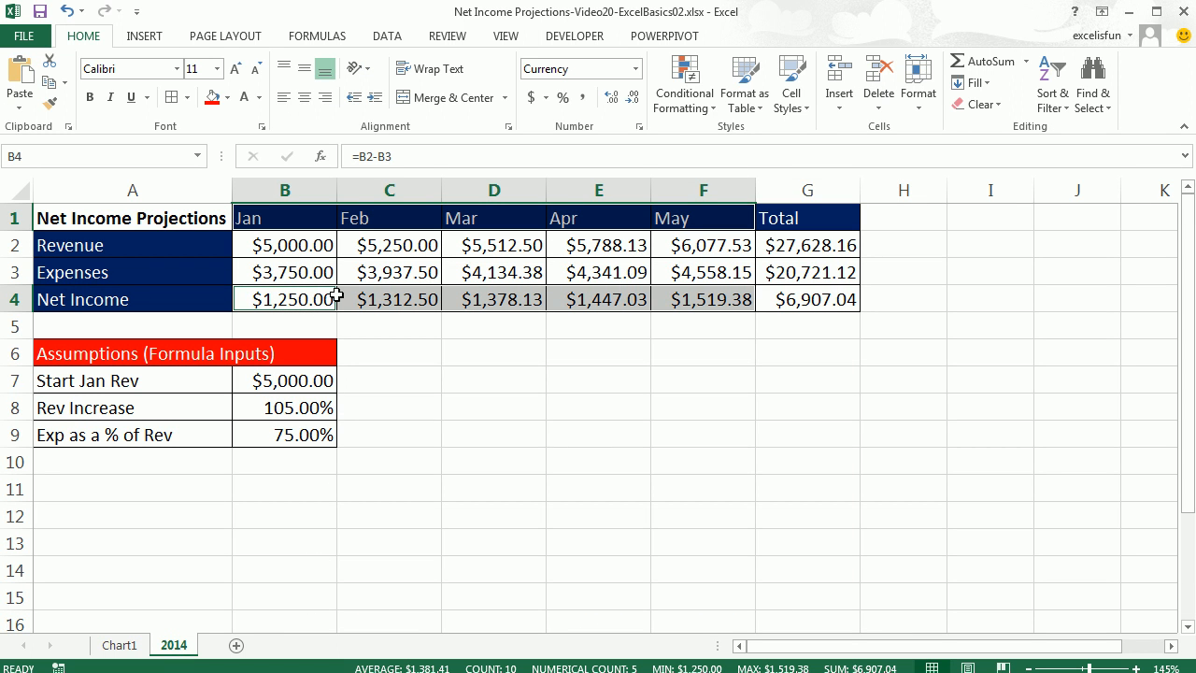
Insert an embedded column chart on the 2014 sheet and resize and position it over about D7:G15.
key("alt+F1")
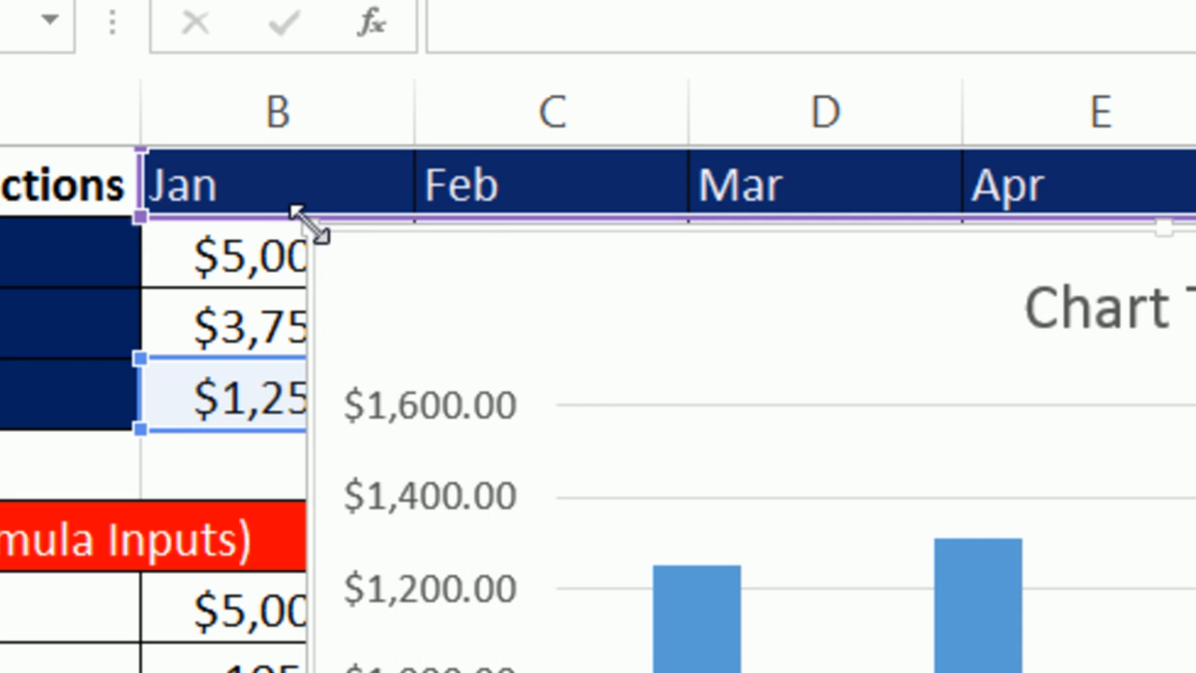
left_click_drag(301, 221, 806, 588)
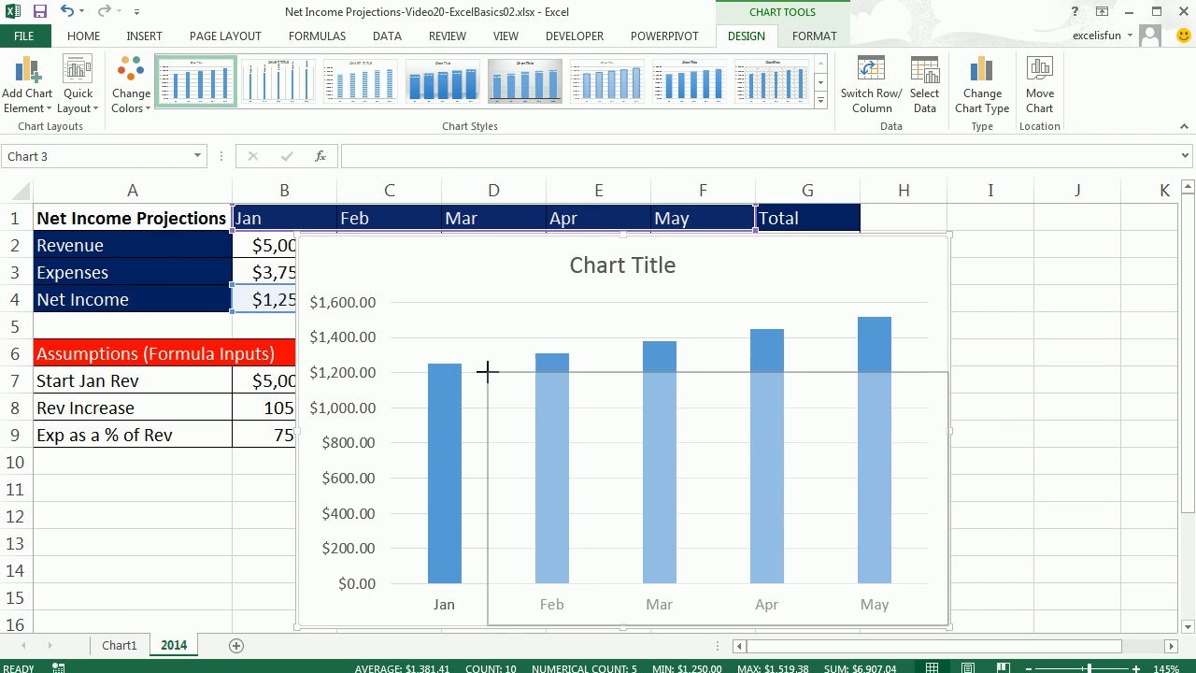
left_click_drag(486, 371, 486, 371)
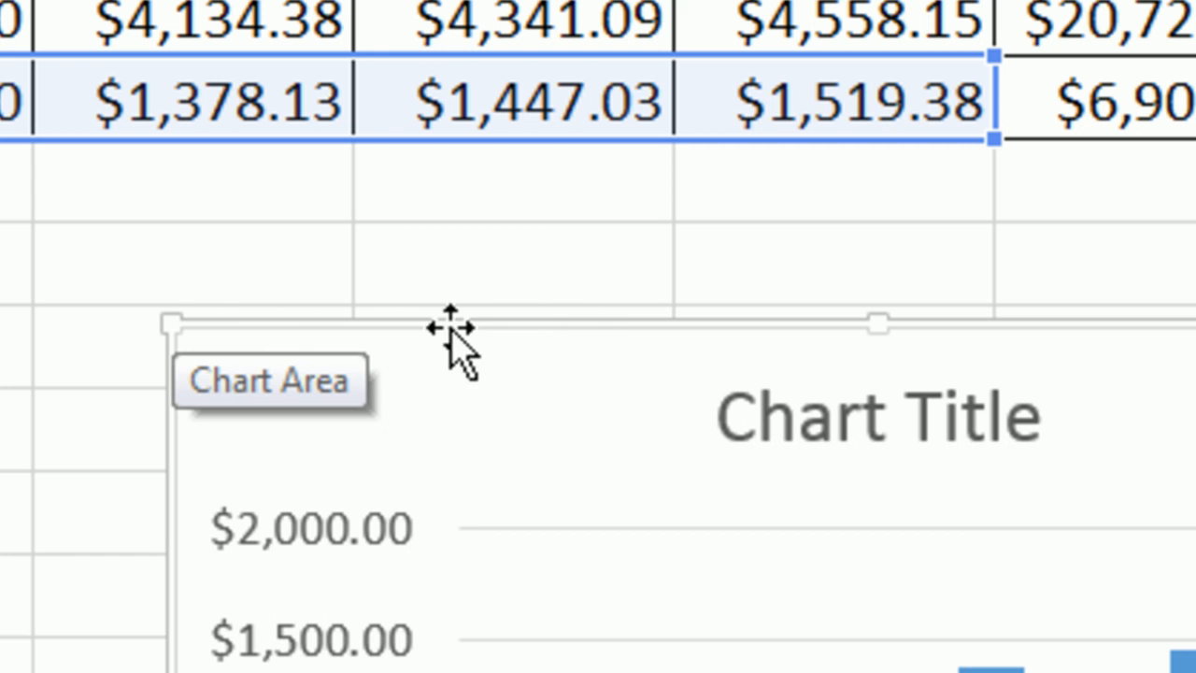
left_click_drag(494, 328, 151, 246)
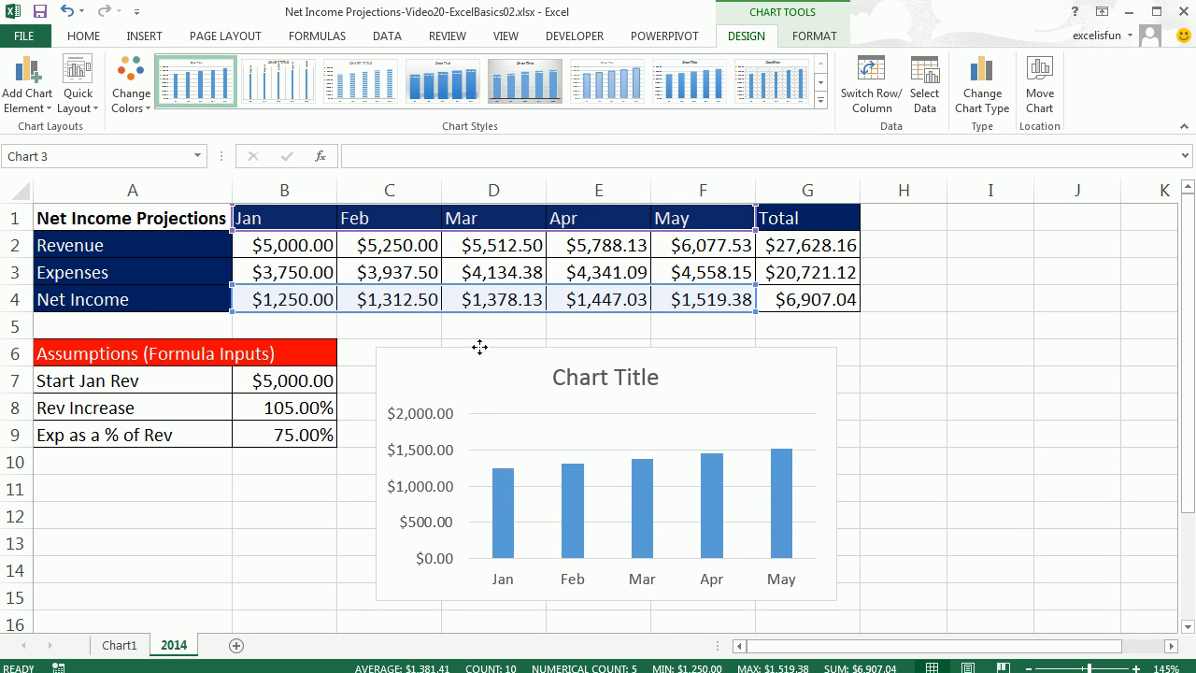
left_click_drag(479, 347, 480, 345)
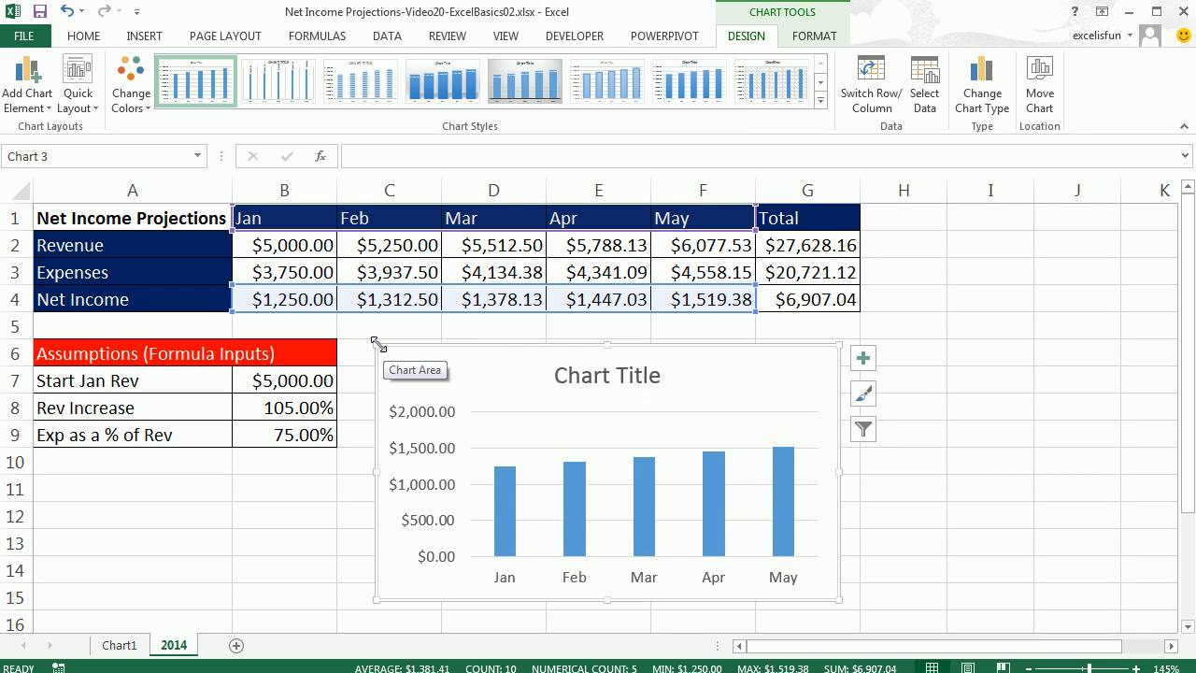
left_click_drag(374, 346, 440, 378)
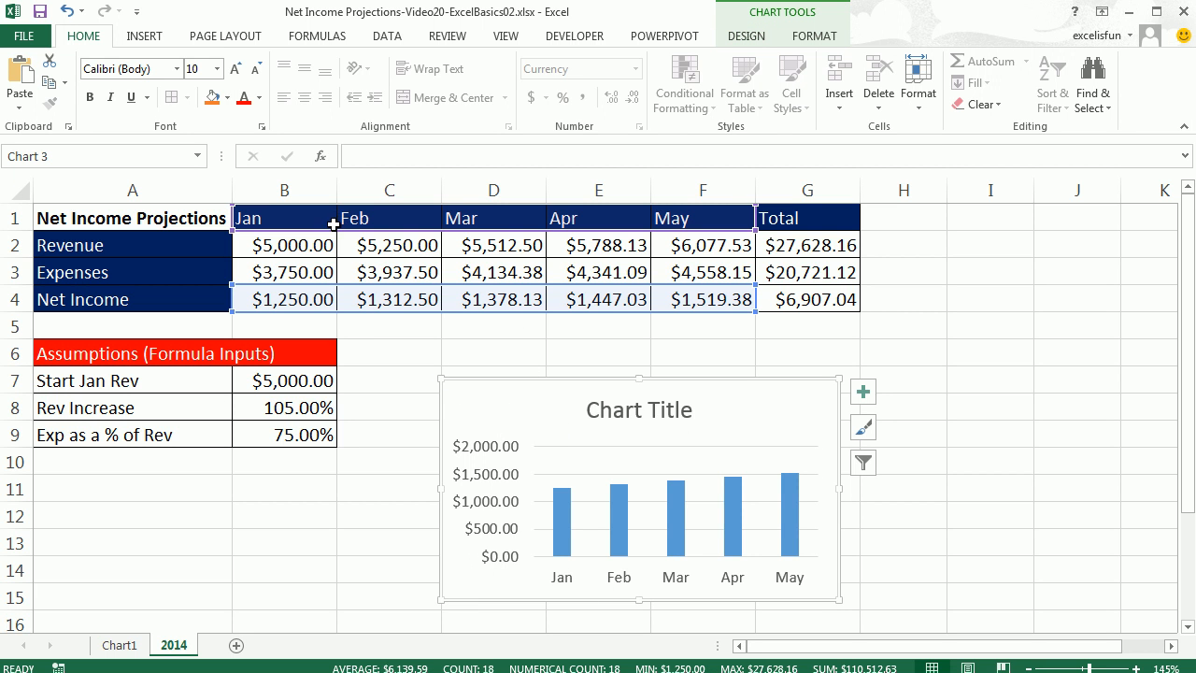
left_click(382, 394)
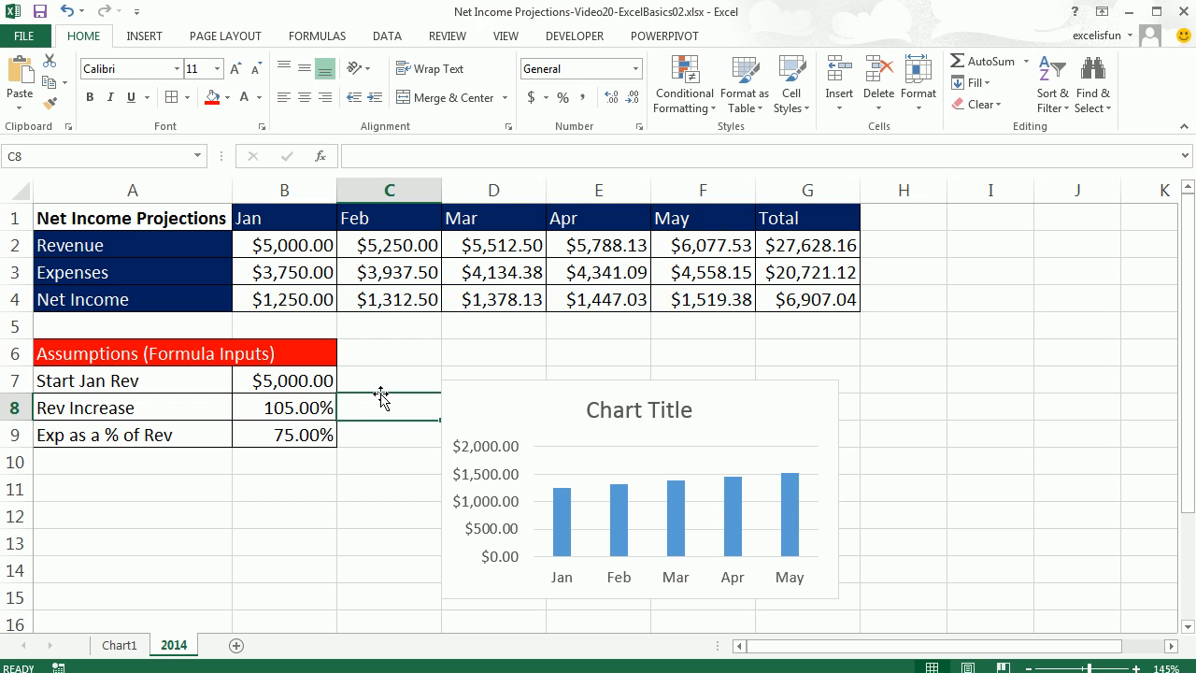
Select the chart and cycle through its elements: series, value axis, chart title, plot area and gridlines.
left_click(511, 398)
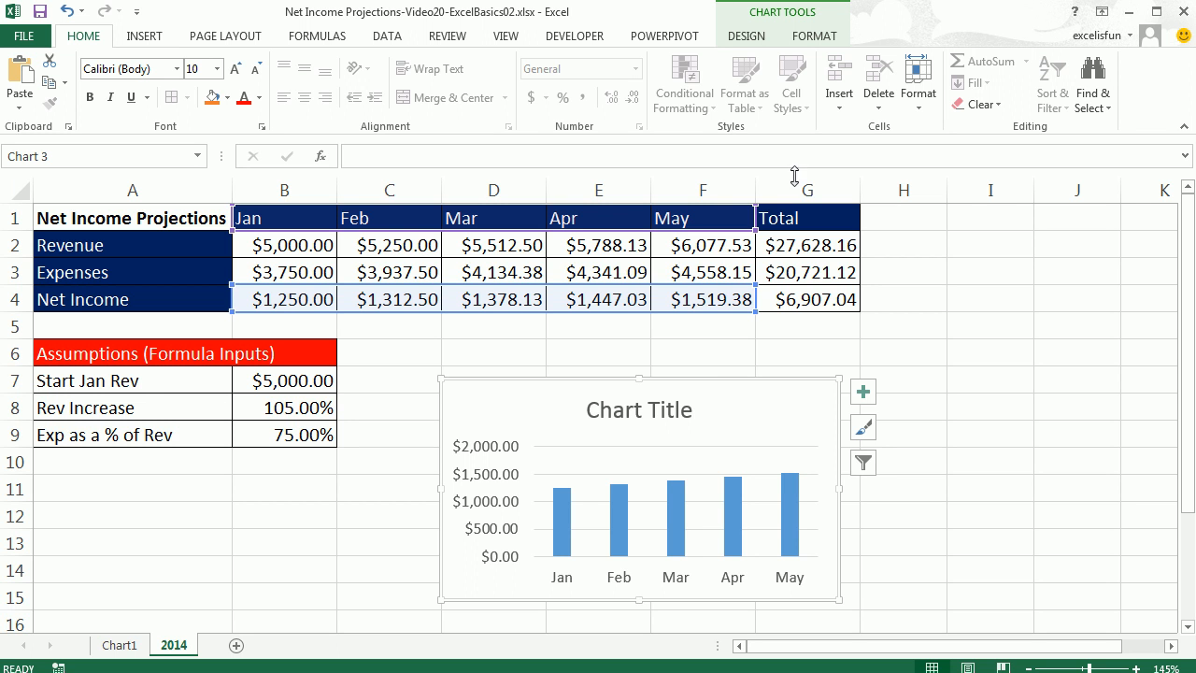
left_click(737, 39)
left_click(815, 37)
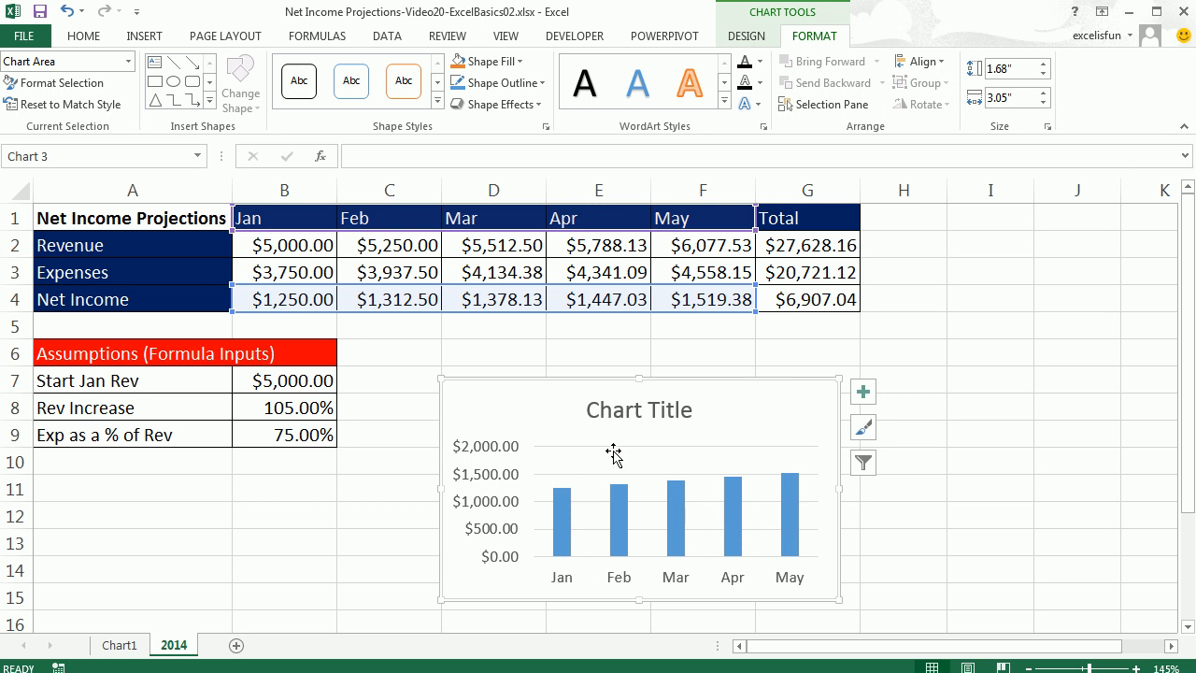
left_click(677, 544)
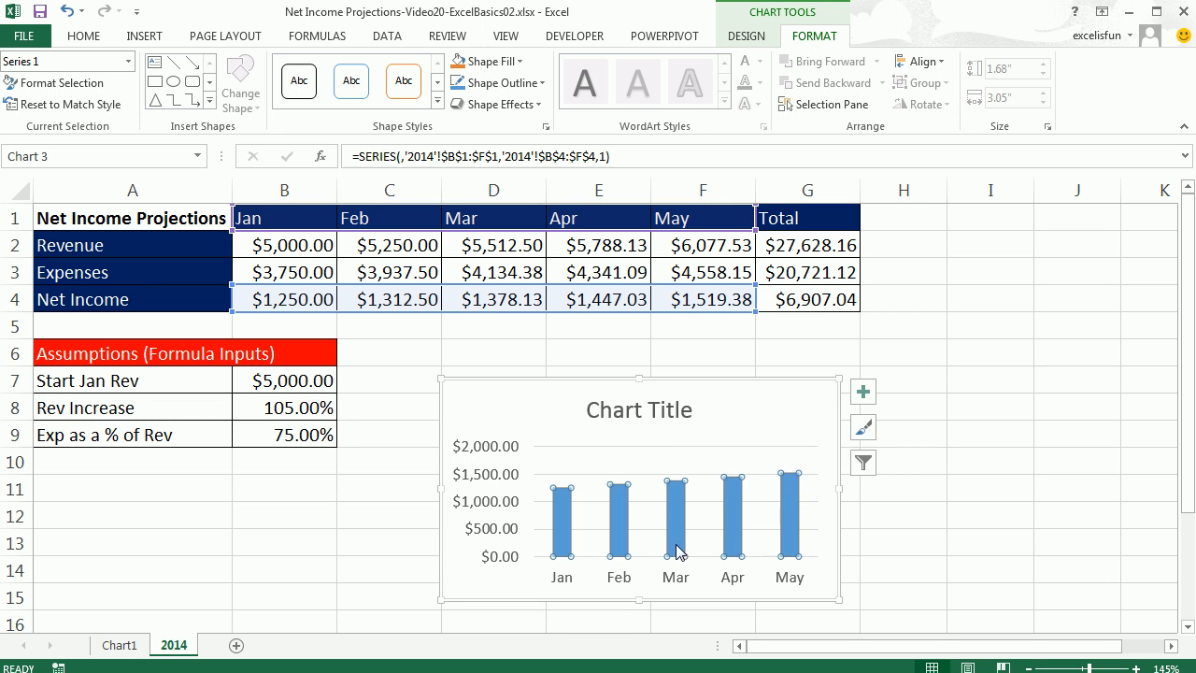
left_click(644, 449)
left_click(486, 483)
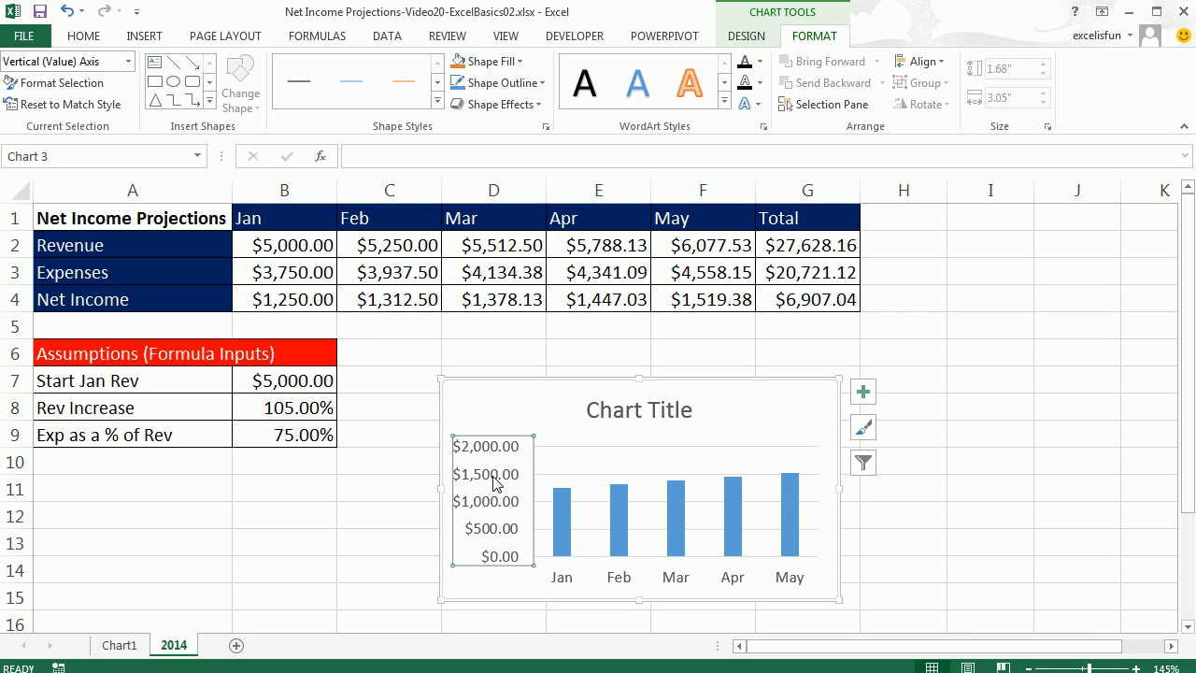
left_click(624, 413)
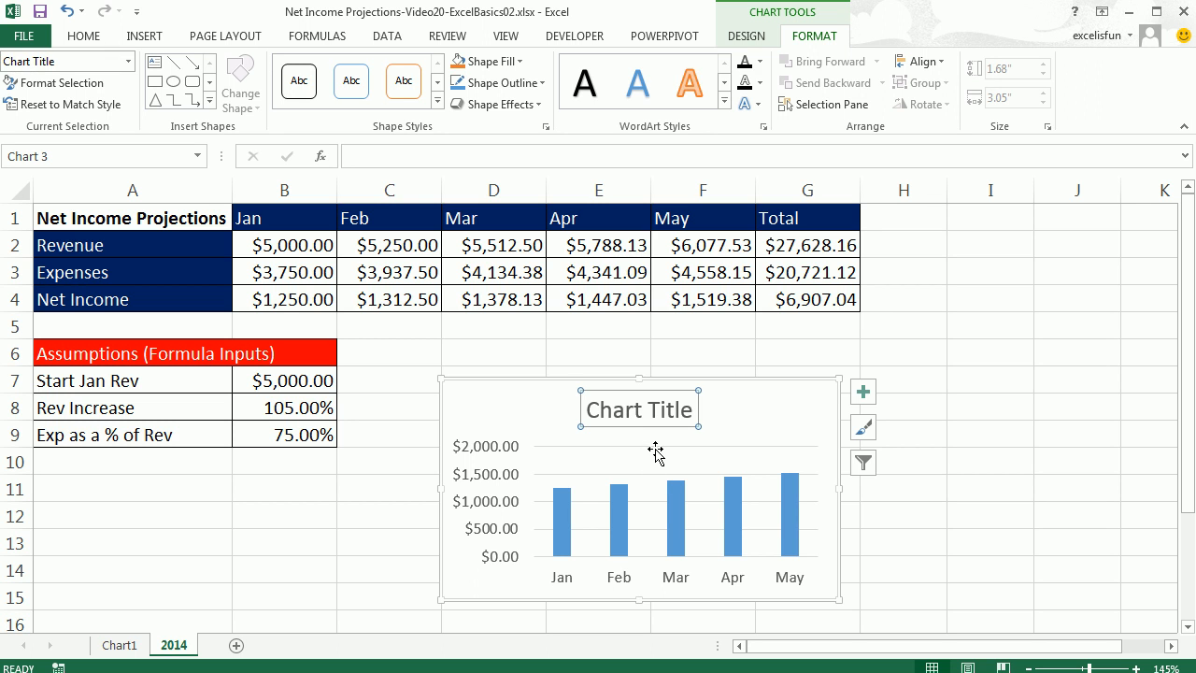
left_click(654, 454)
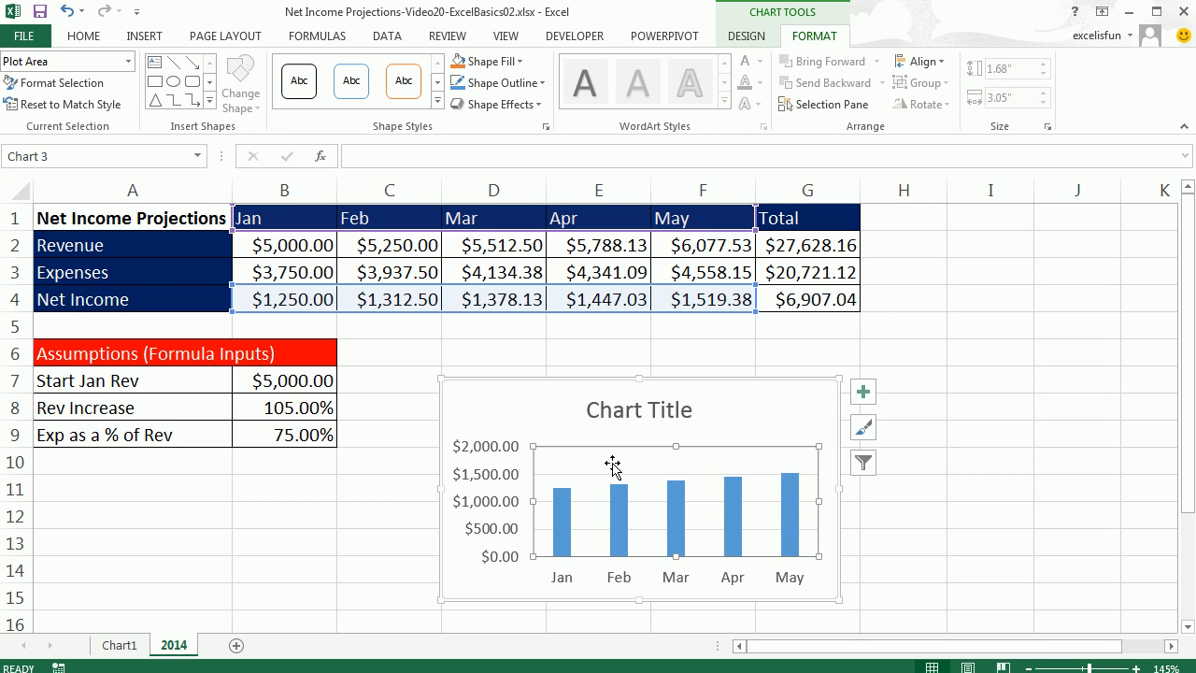
left_click(681, 528)
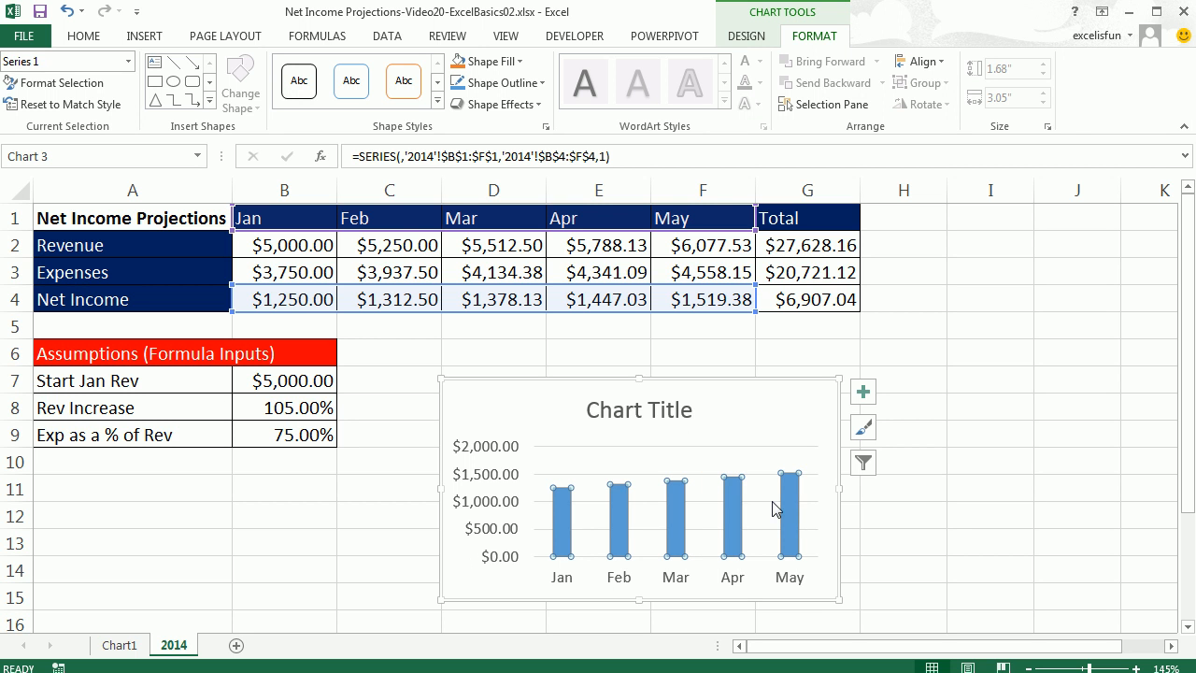
key("Escape")
key("Down")
key("Down")
key("Down")
key("Down")
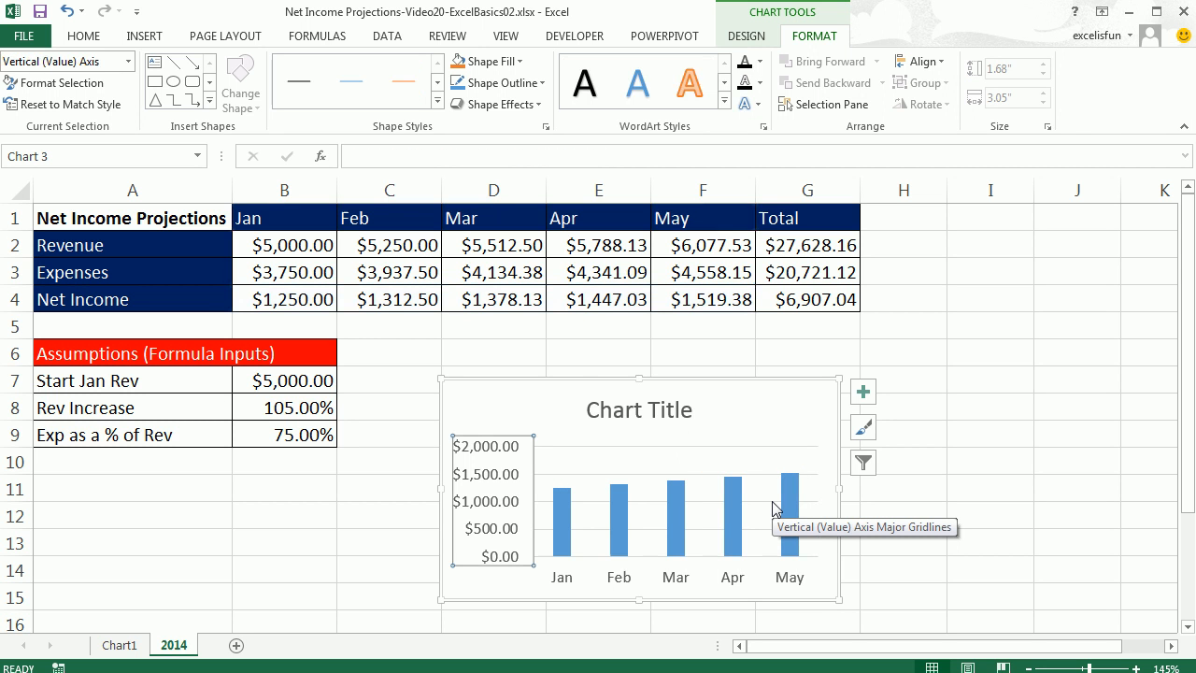
key("Down")
key("Down")
key("Down")
key("Down")
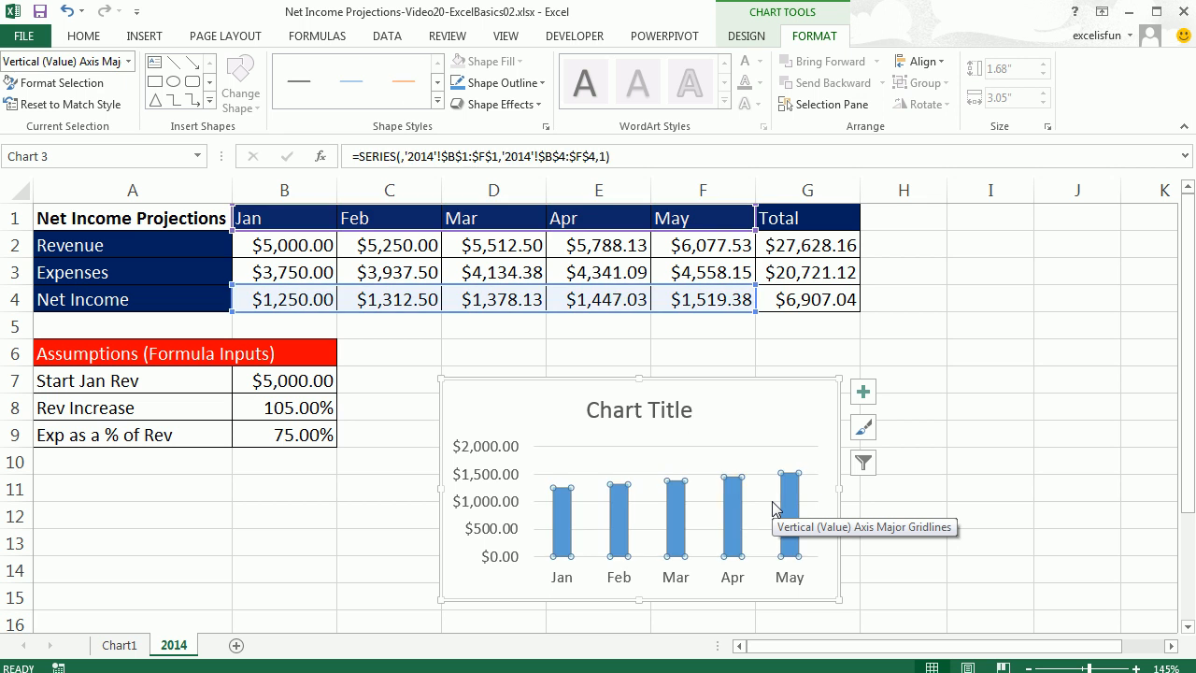
key("Down")
key("Down")
key("Down")
key("Down")
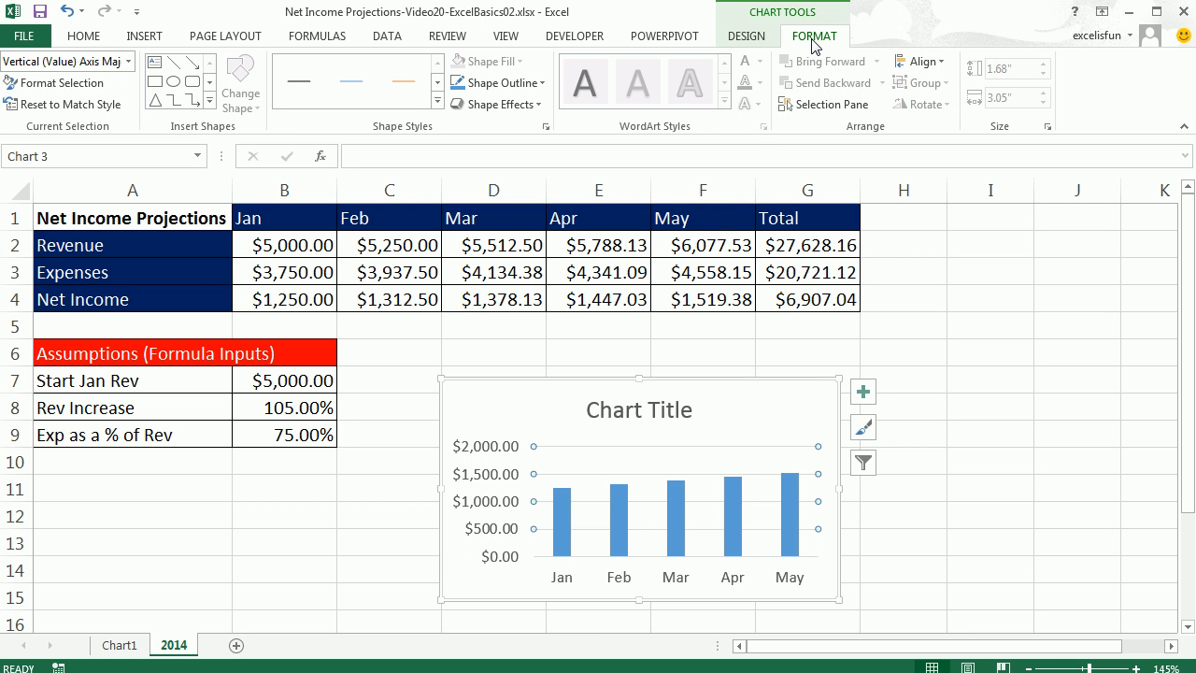
Select the Chart Title element from the chart element list.
left_click(129, 62)
left_click(130, 62)
left_click(130, 61)
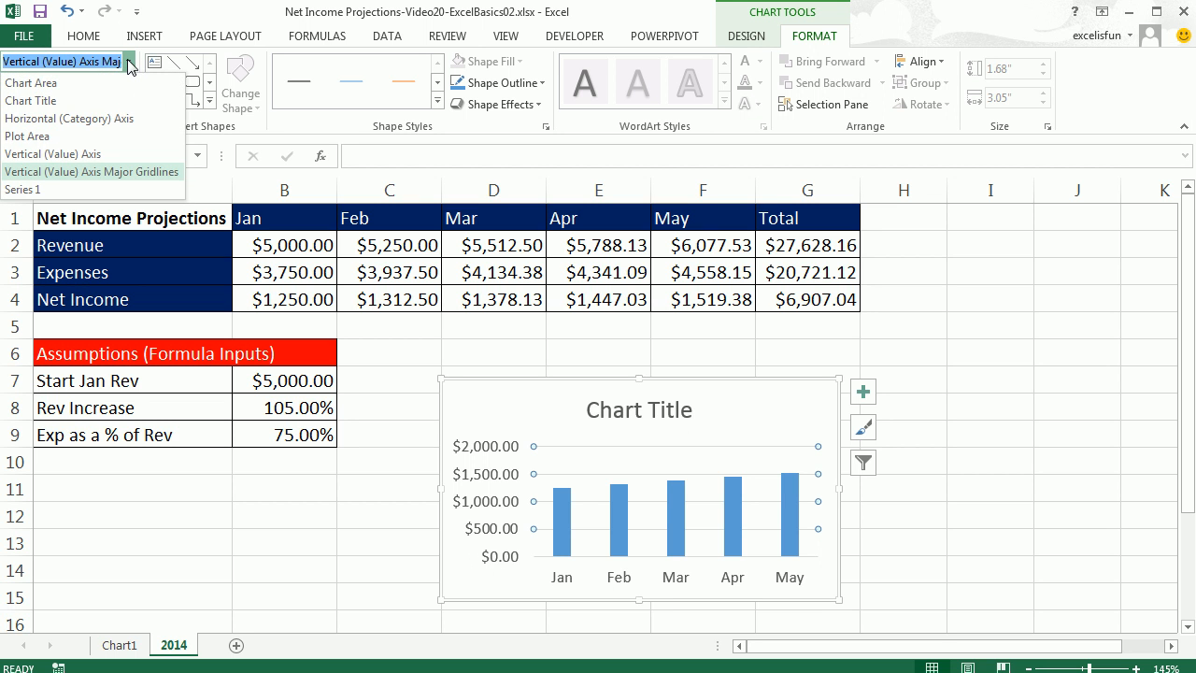
left_click(59, 101)
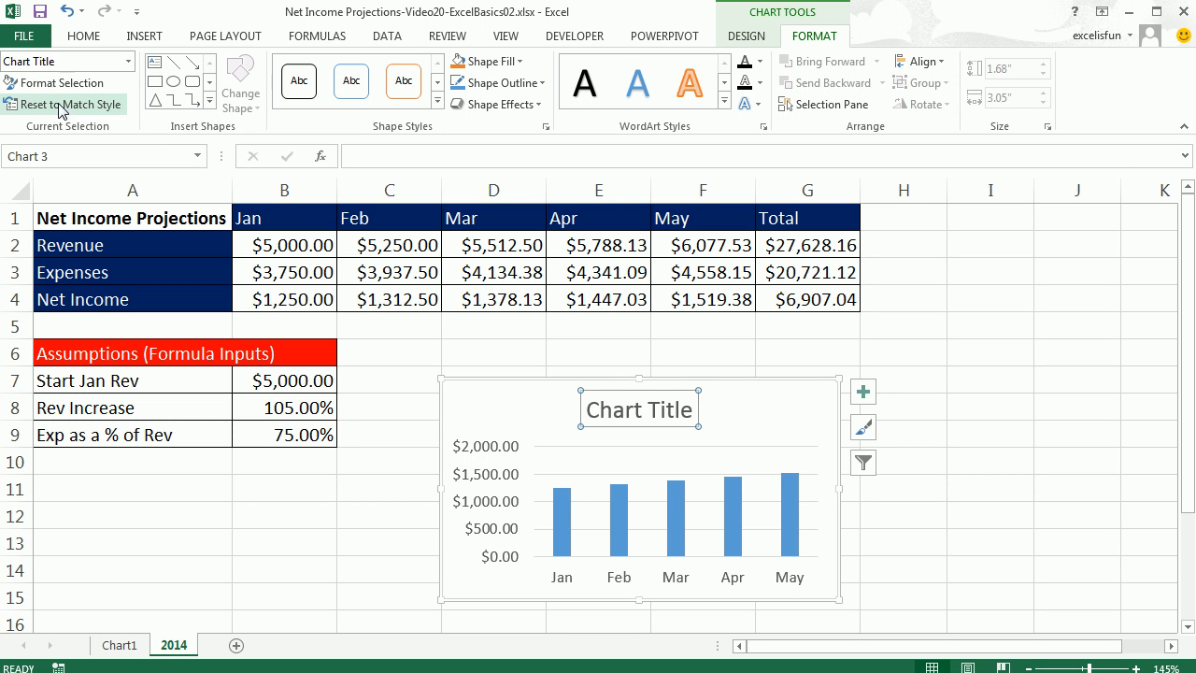
Select chart elements in turn and delete the chart's vertical value axis.
left_click(129, 62)
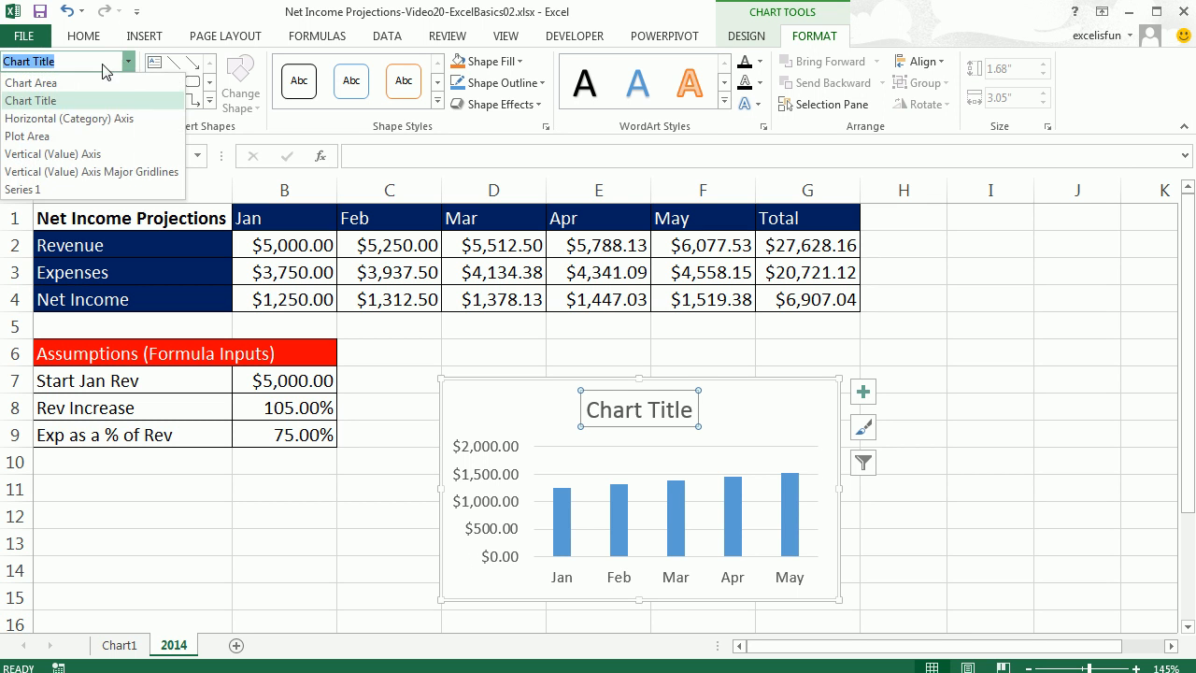
left_click(75, 172)
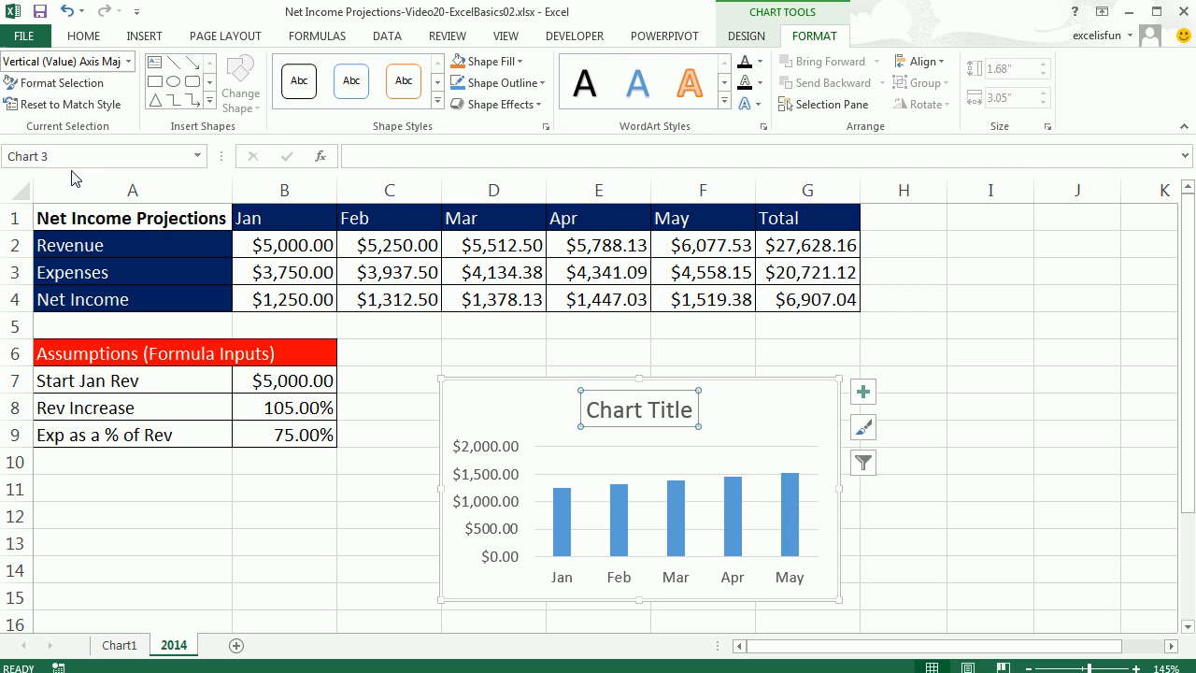
left_click(788, 416)
key("Down")
key("Down")
key("Down")
key("Down")
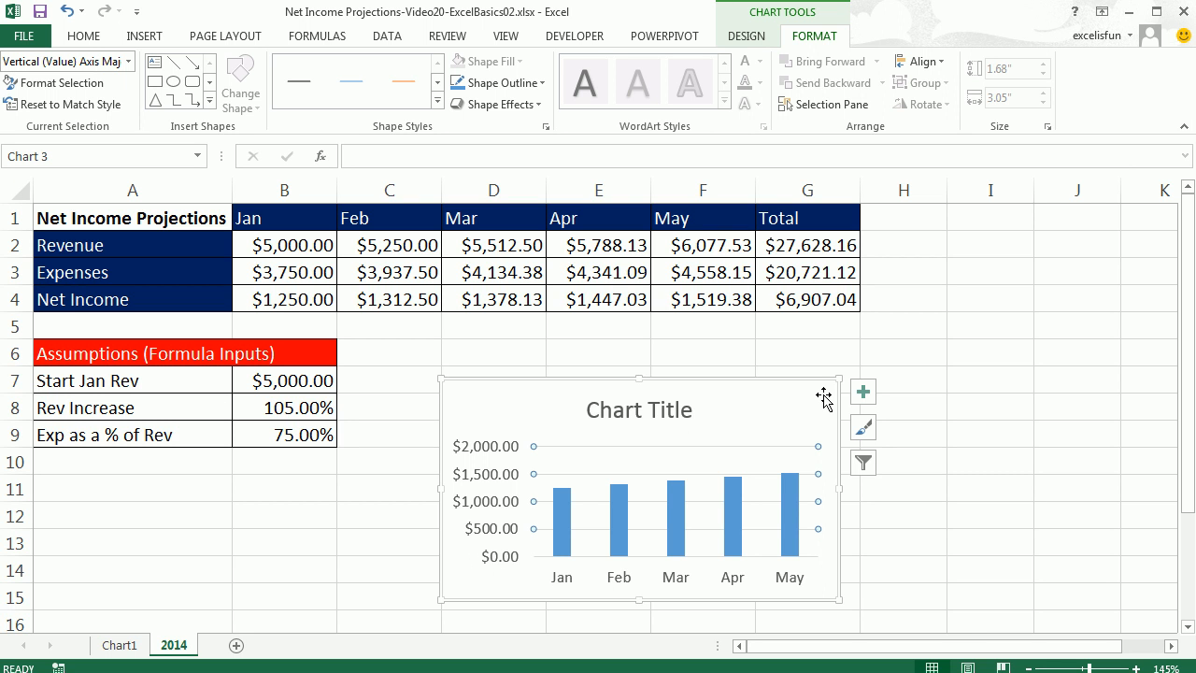
left_click(823, 397)
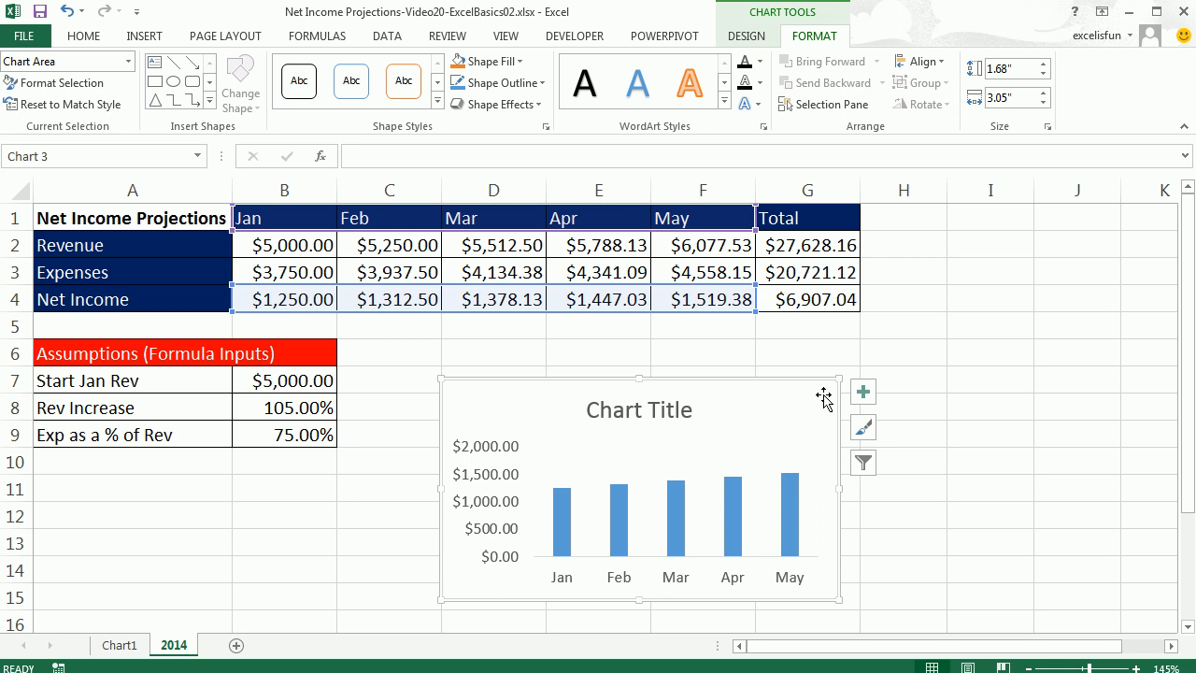
left_click(483, 469)
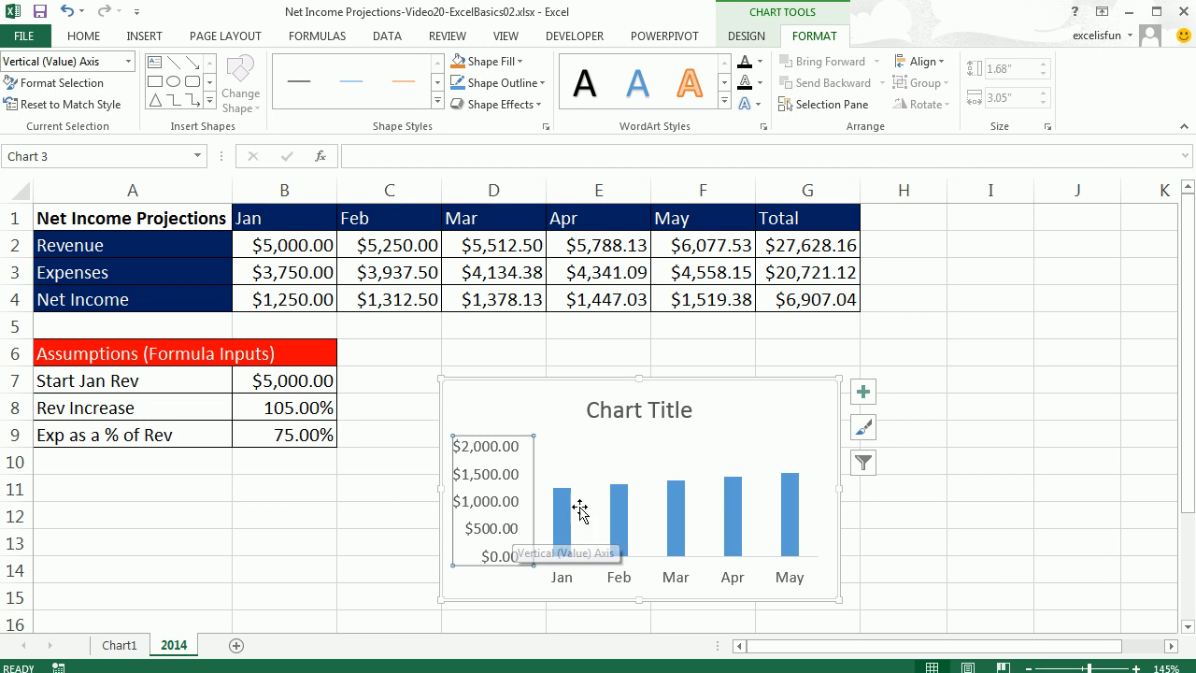
key("Delete")
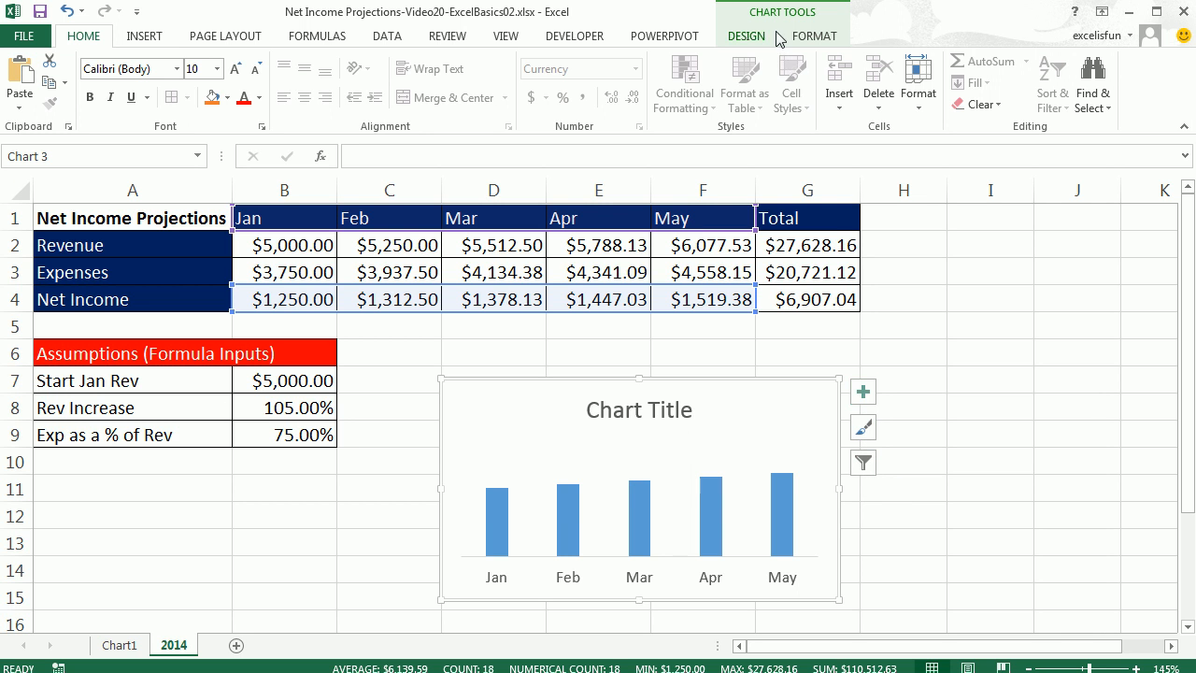
Add data labels to the chart's columns.
left_click(863, 393)
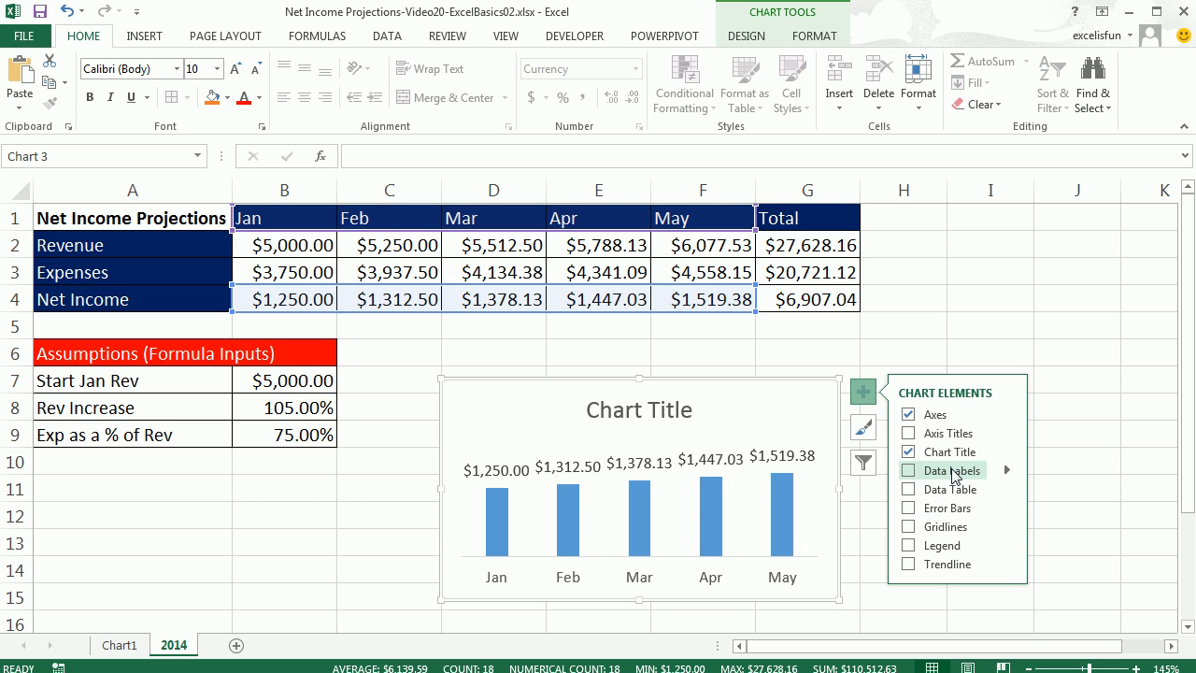
left_click(911, 474)
left_click(862, 392)
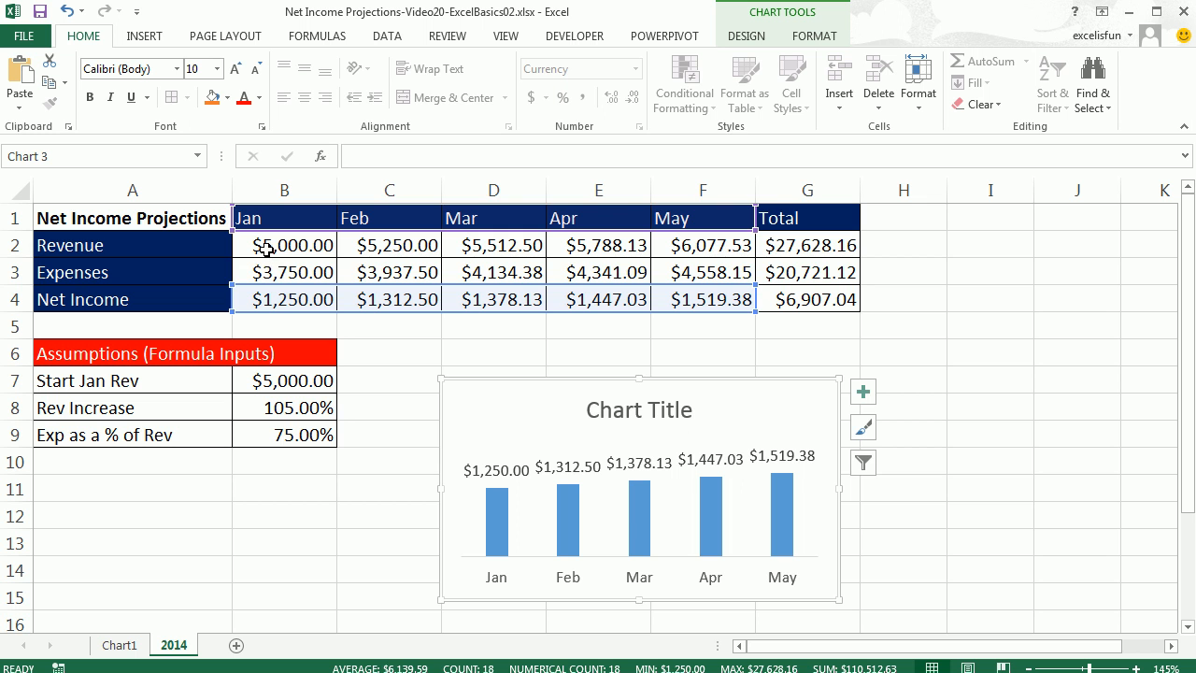
Reduce the number format of B2:G4 to zero decimal places.
left_click_drag(266, 249, 799, 305)
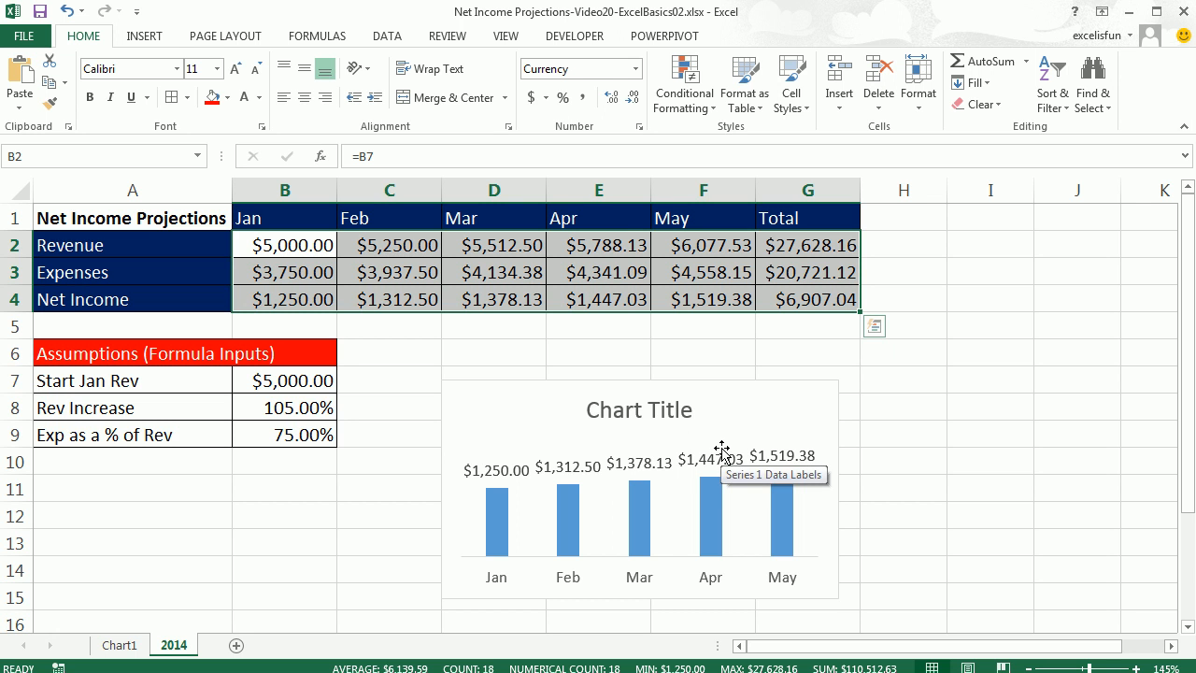
left_click(634, 99)
left_click(635, 99)
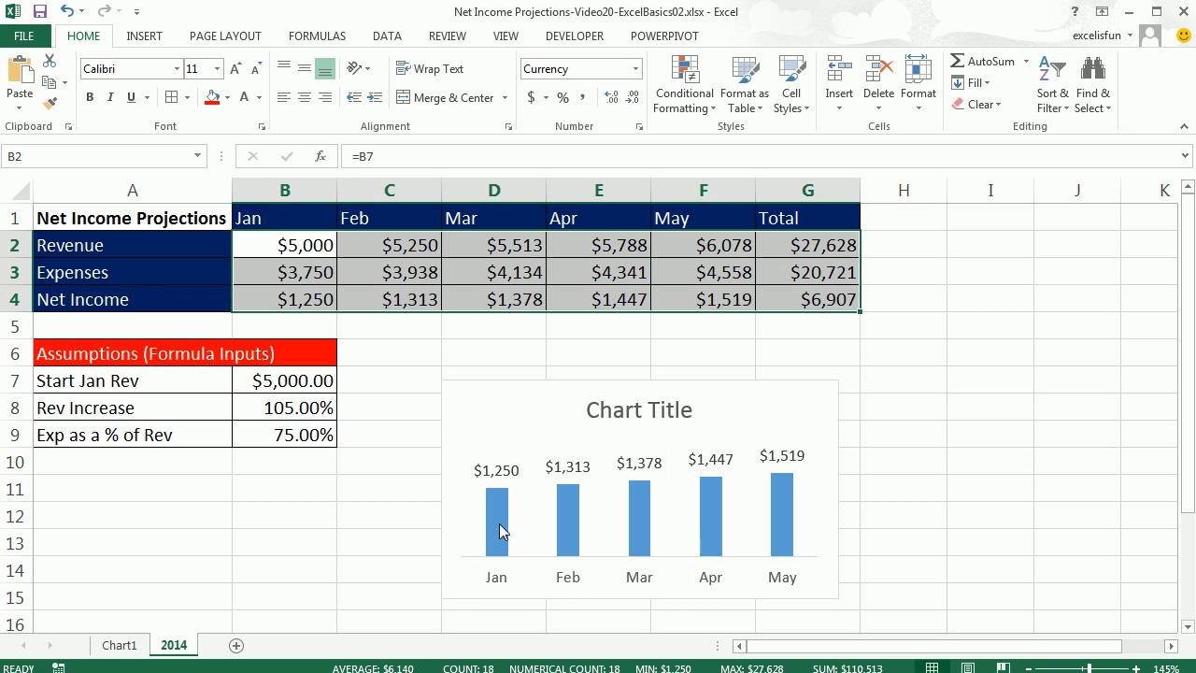
Try retitling the chart Net Income directly, undoing each attempt.
left_click(620, 417)
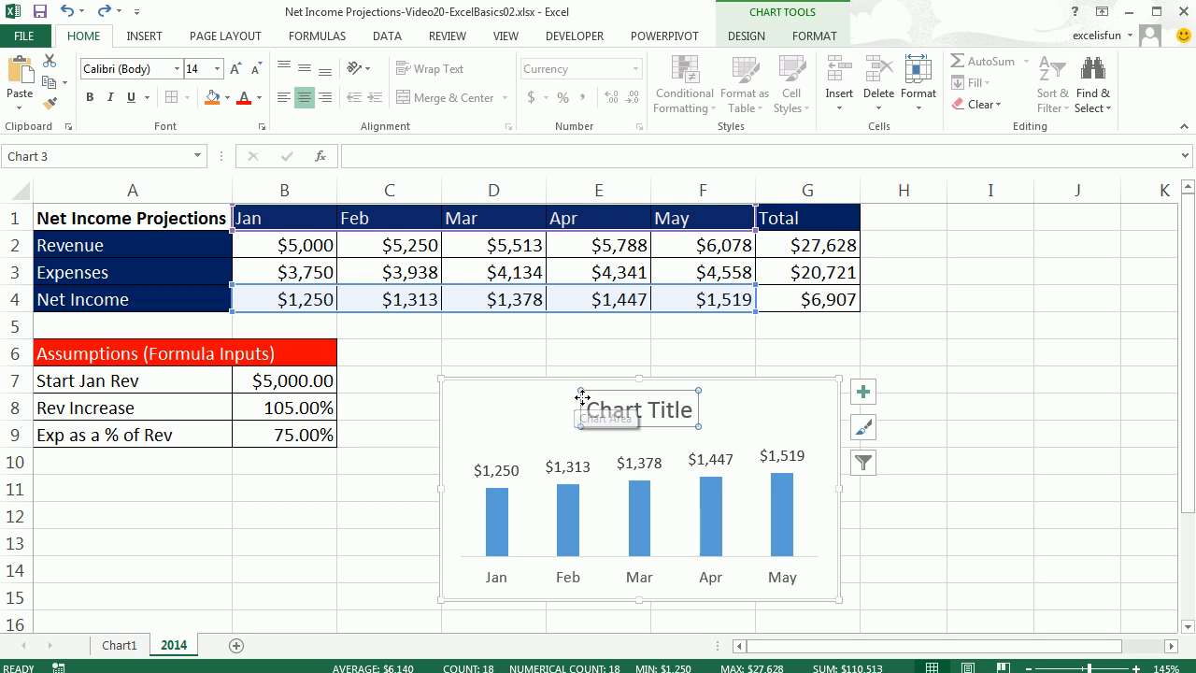
left_click_drag(590, 408, 699, 413)
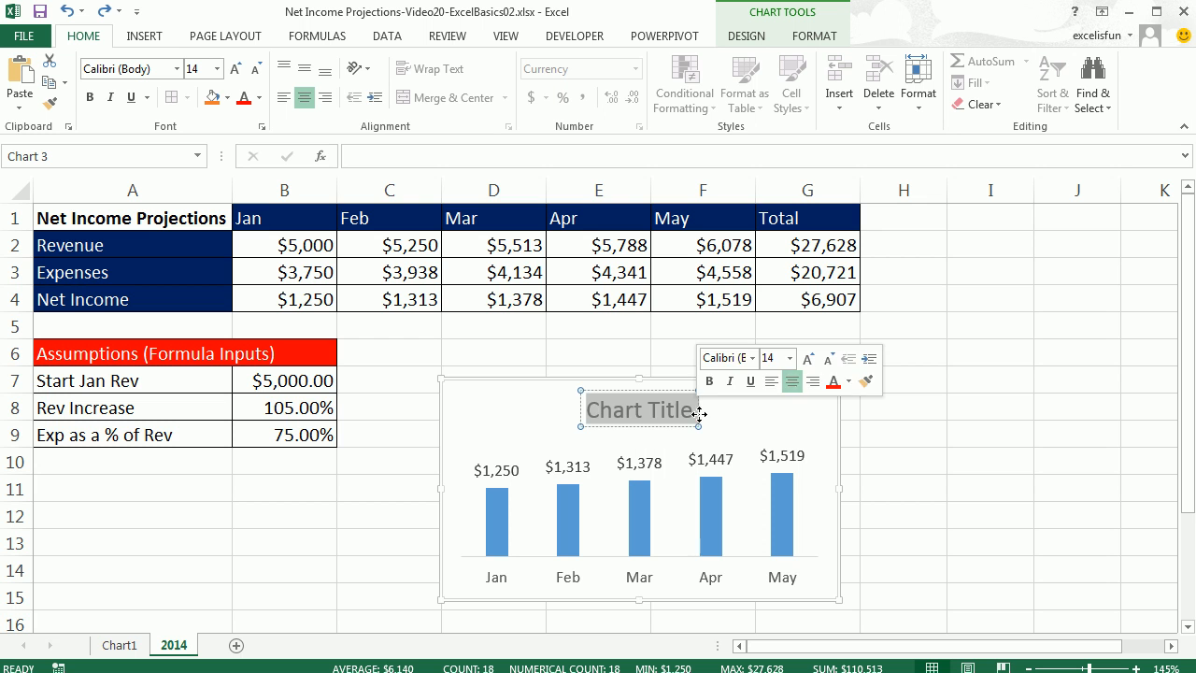
type("Net Income")
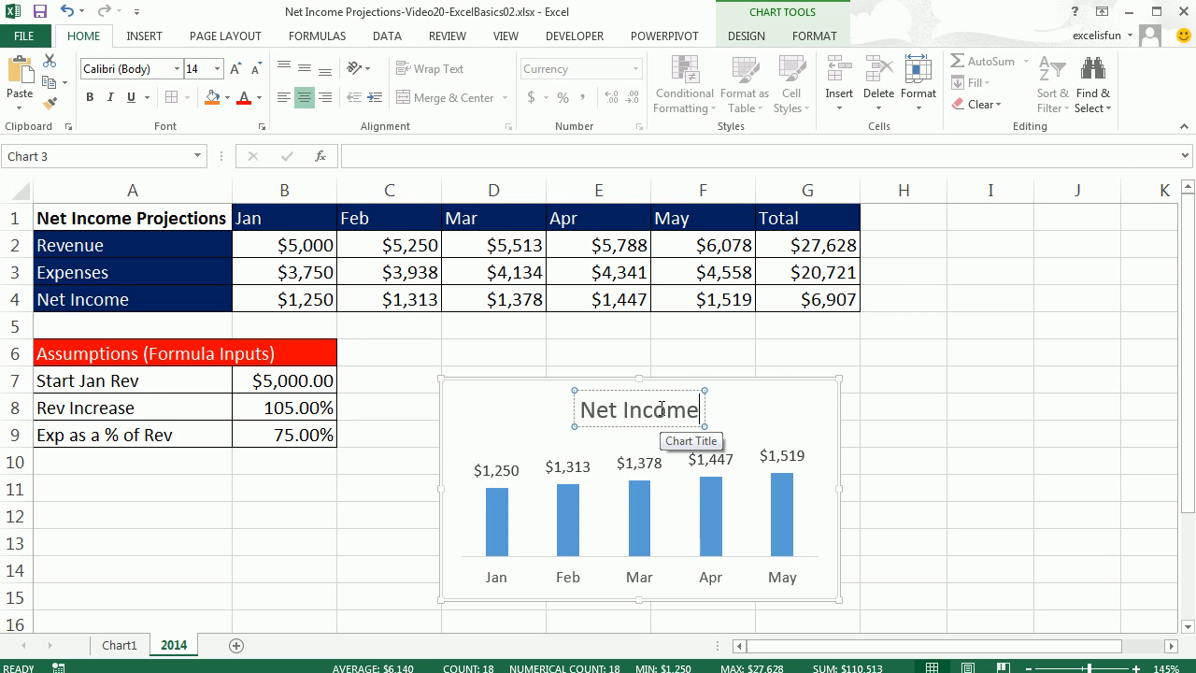
left_click(774, 406)
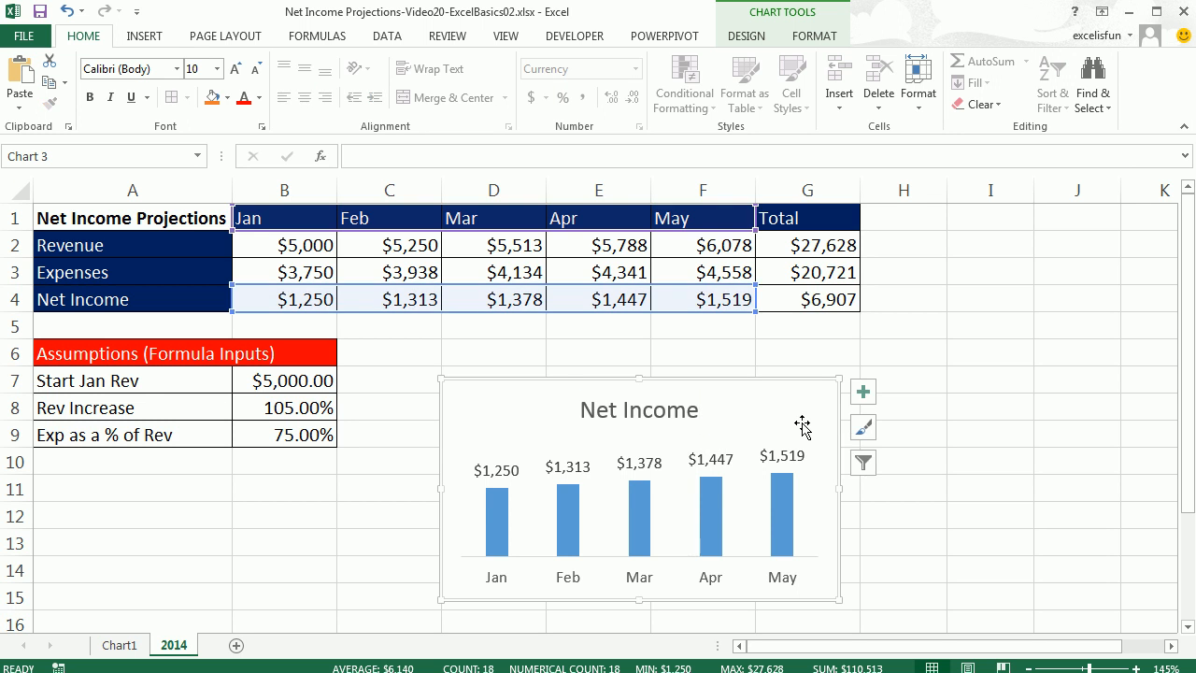
key("ctrl+z")
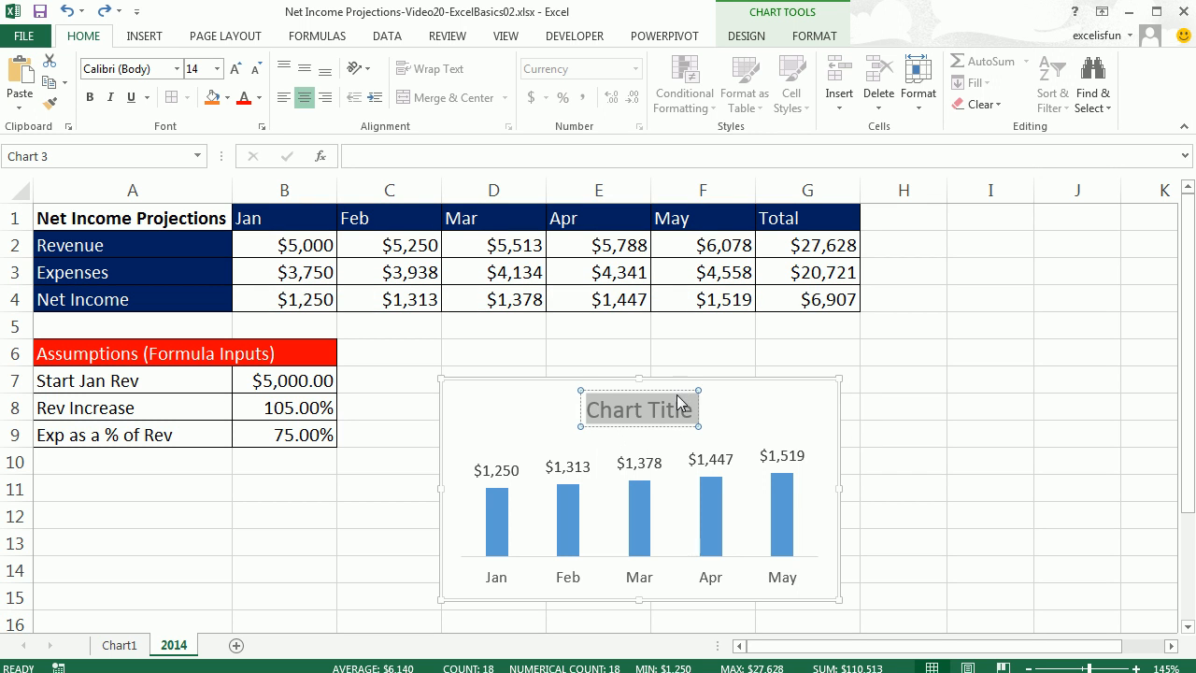
key("Escape")
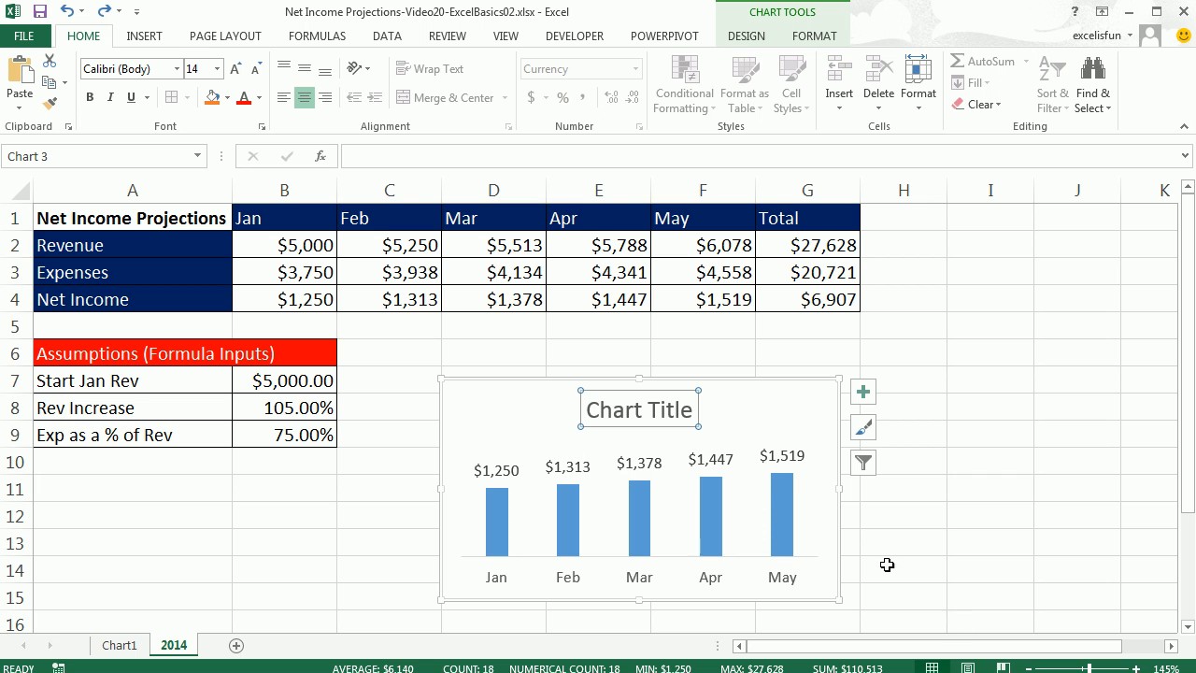
type("Net Income")
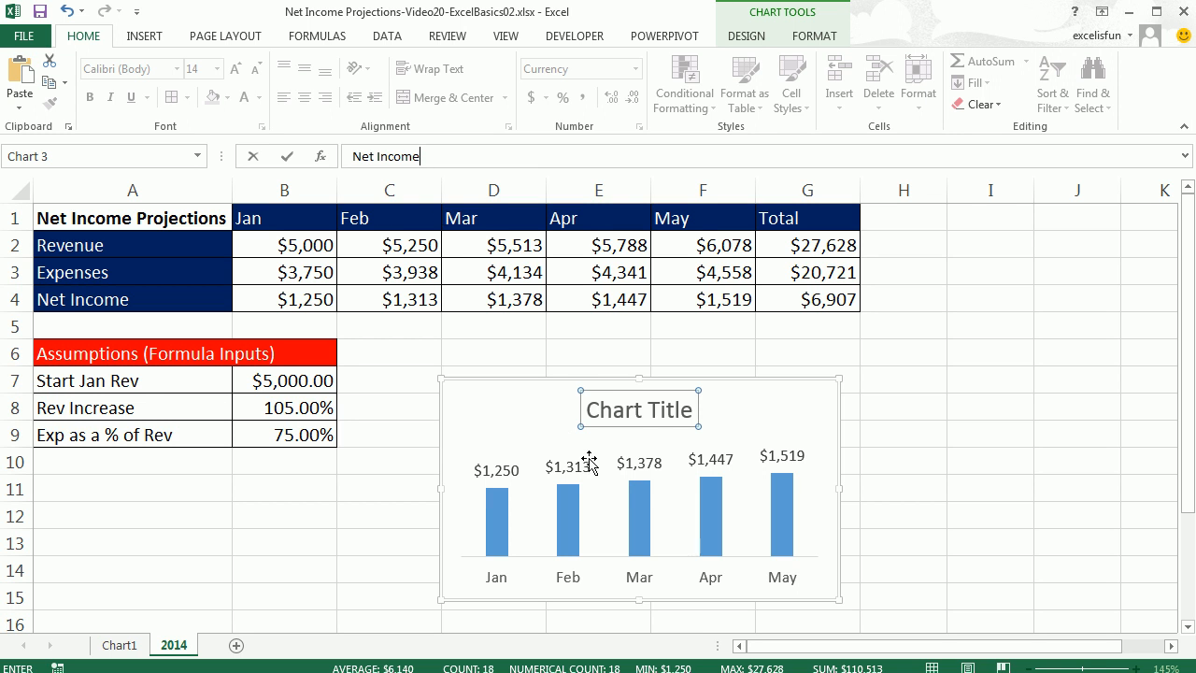
key("Return")
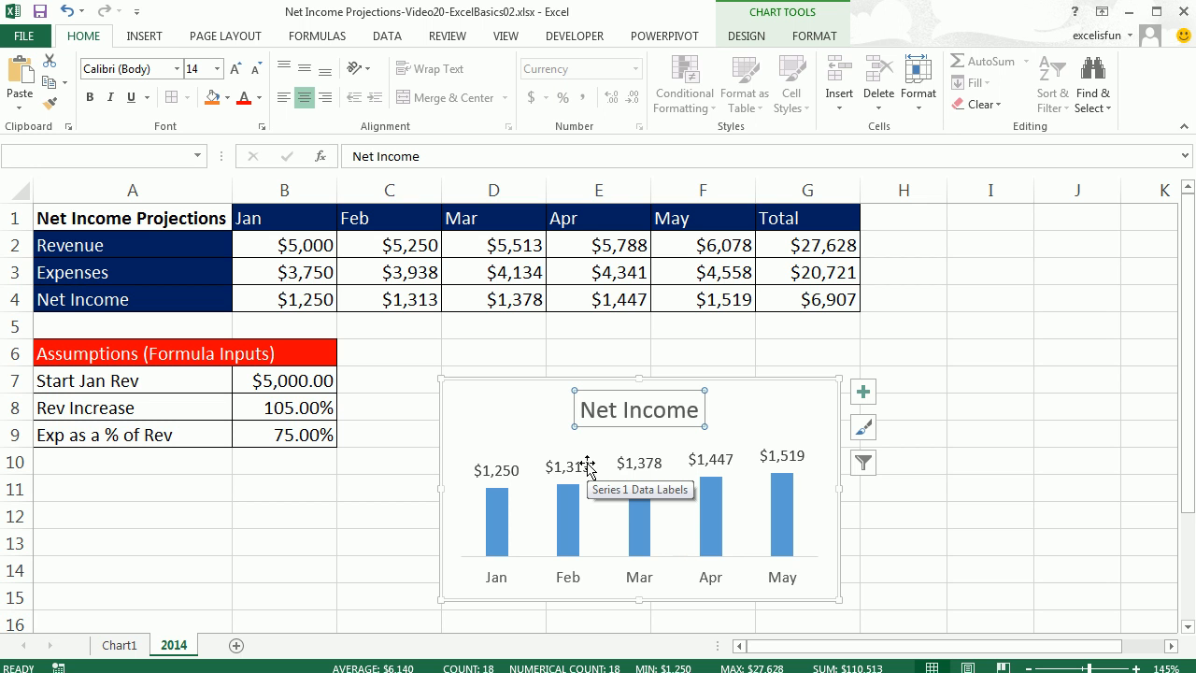
key("ctrl+z")
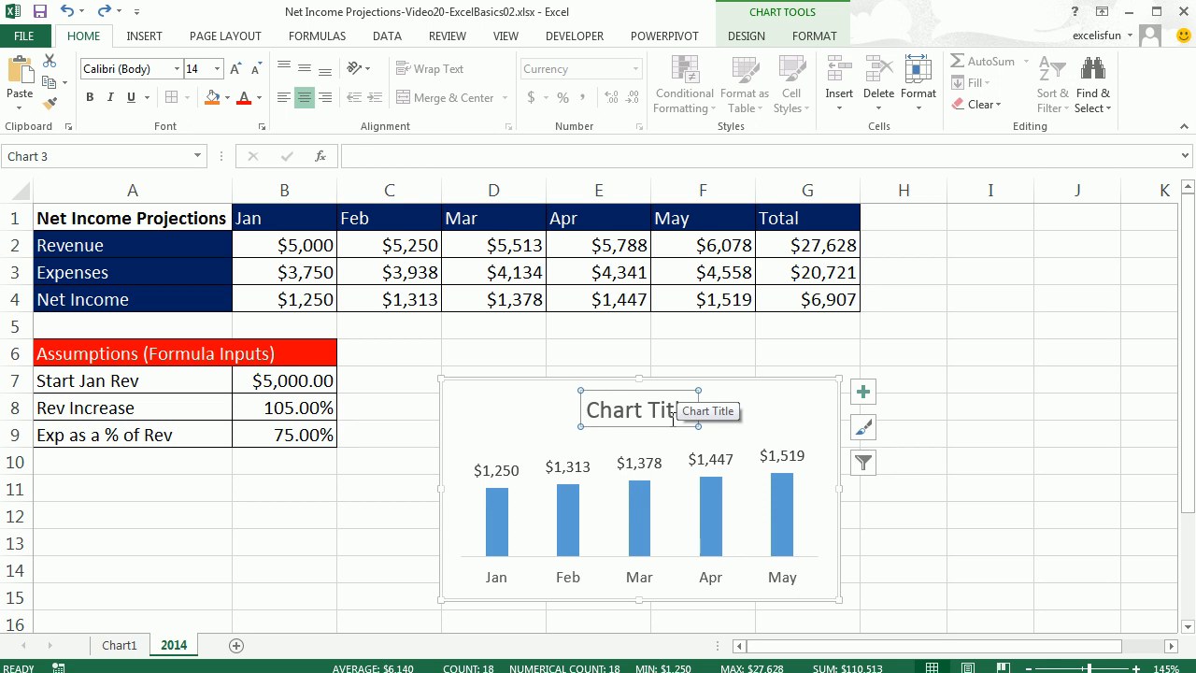
Link the chart title to cell A1 with a formula.
left_click(587, 468)
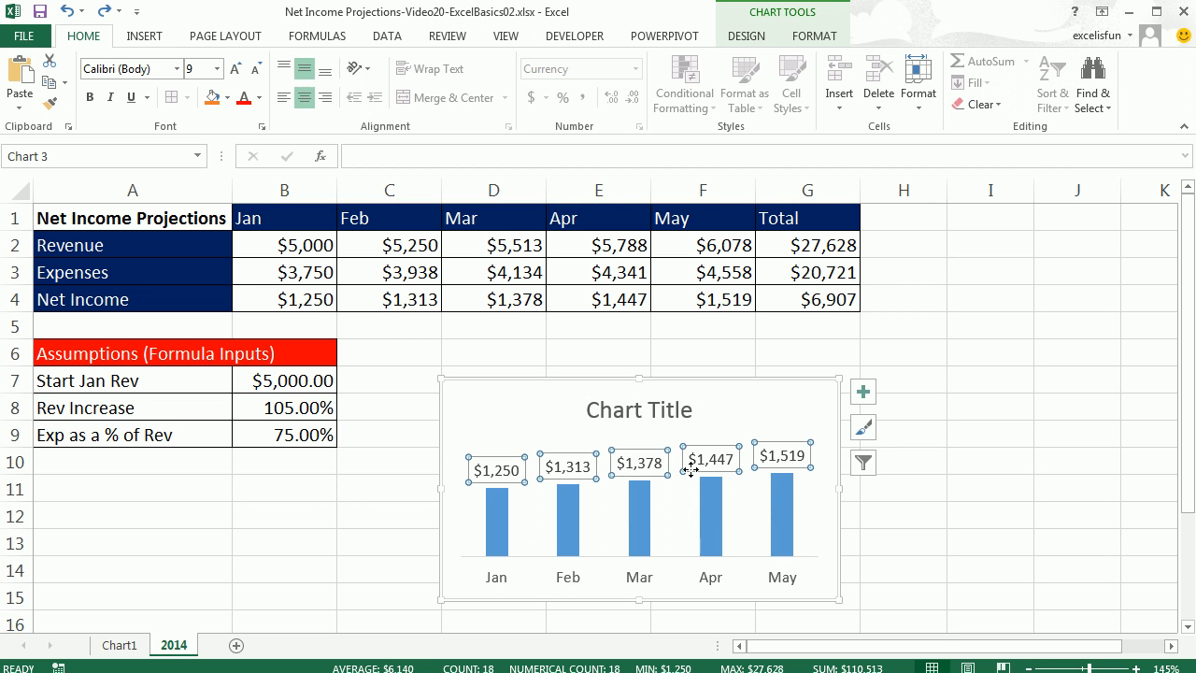
left_click(640, 521)
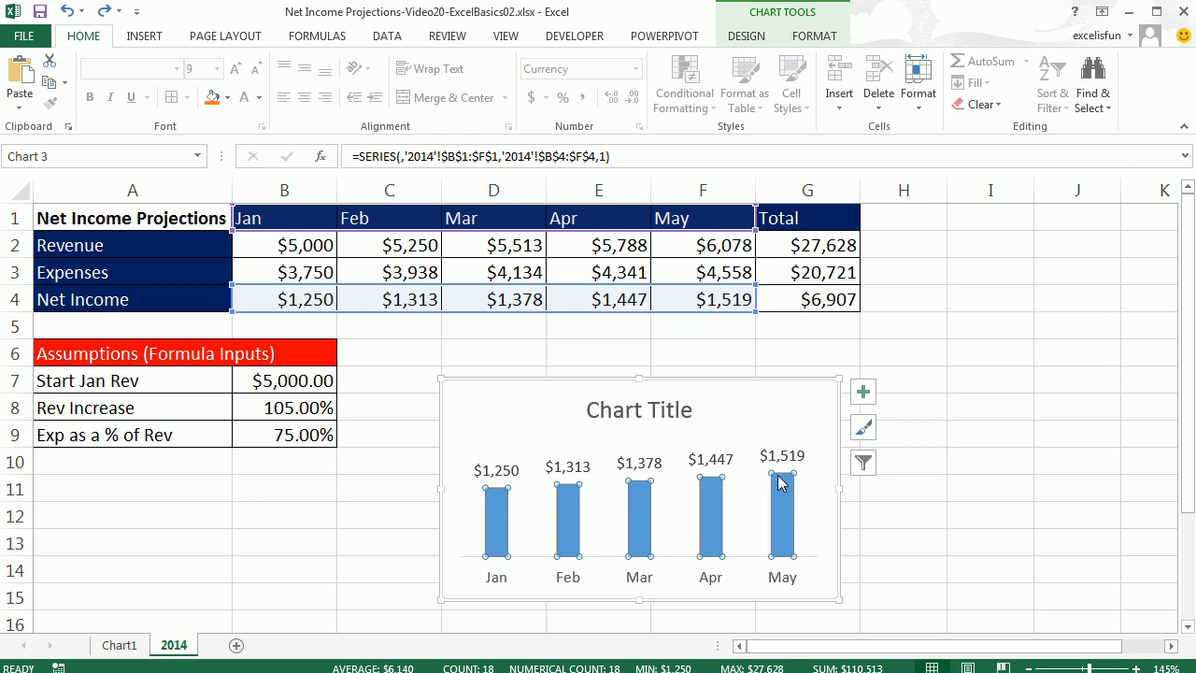
left_click(657, 414)
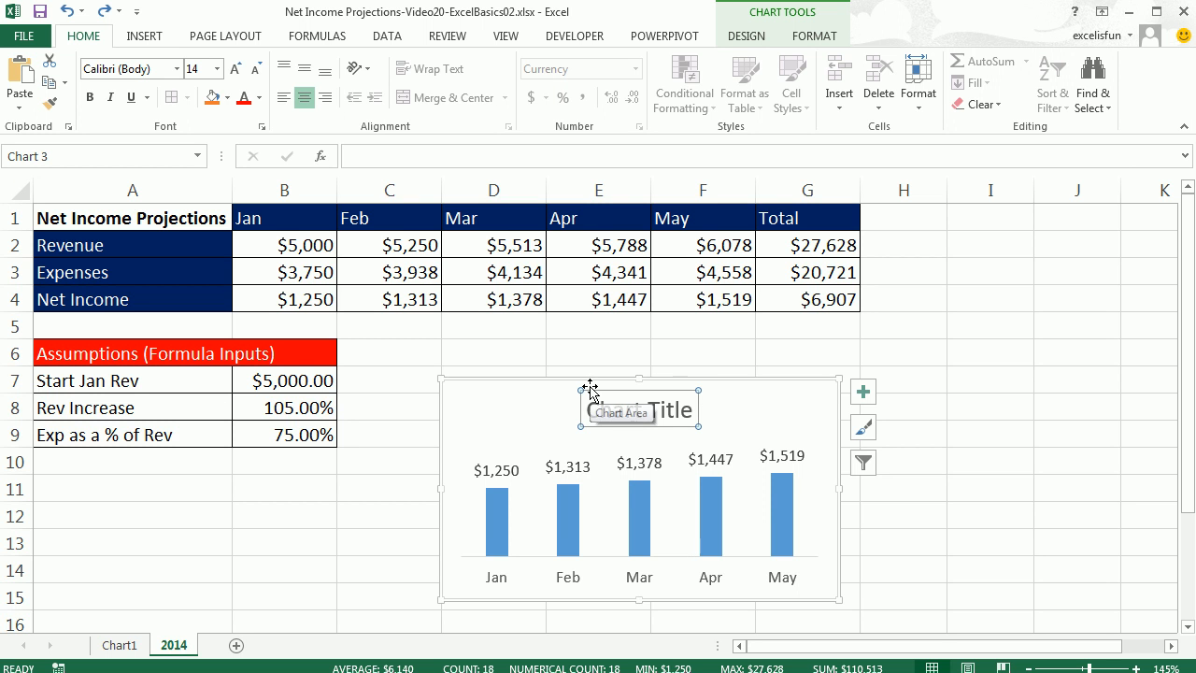
left_click(378, 156)
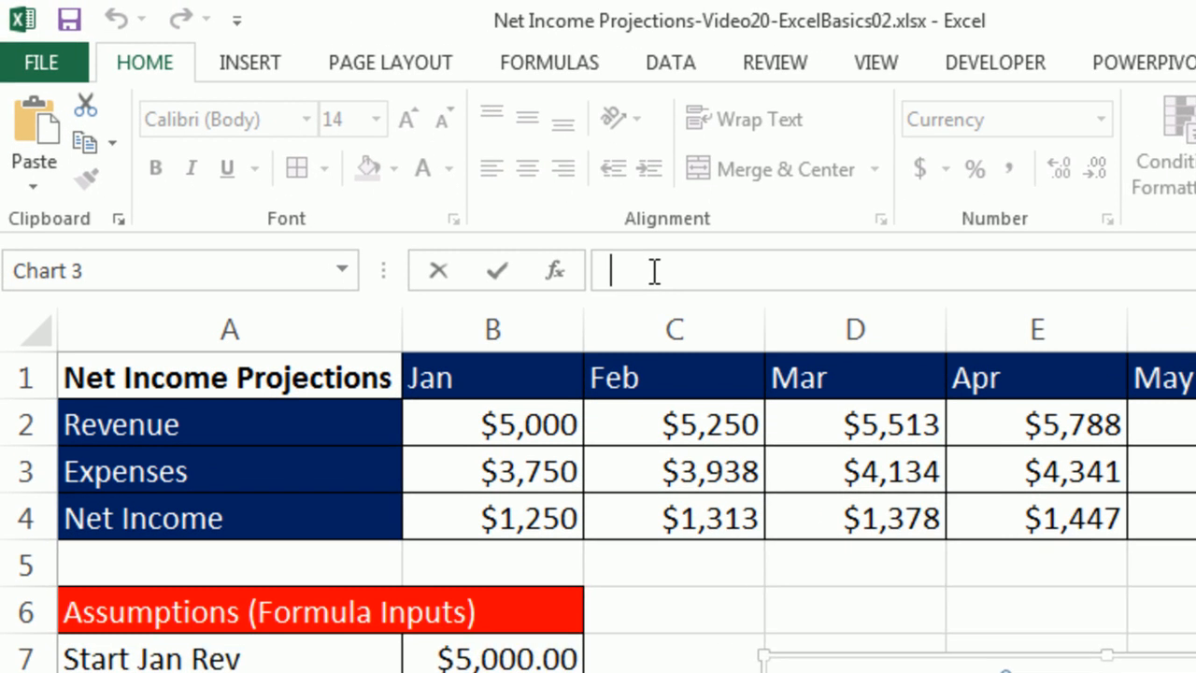
type("=")
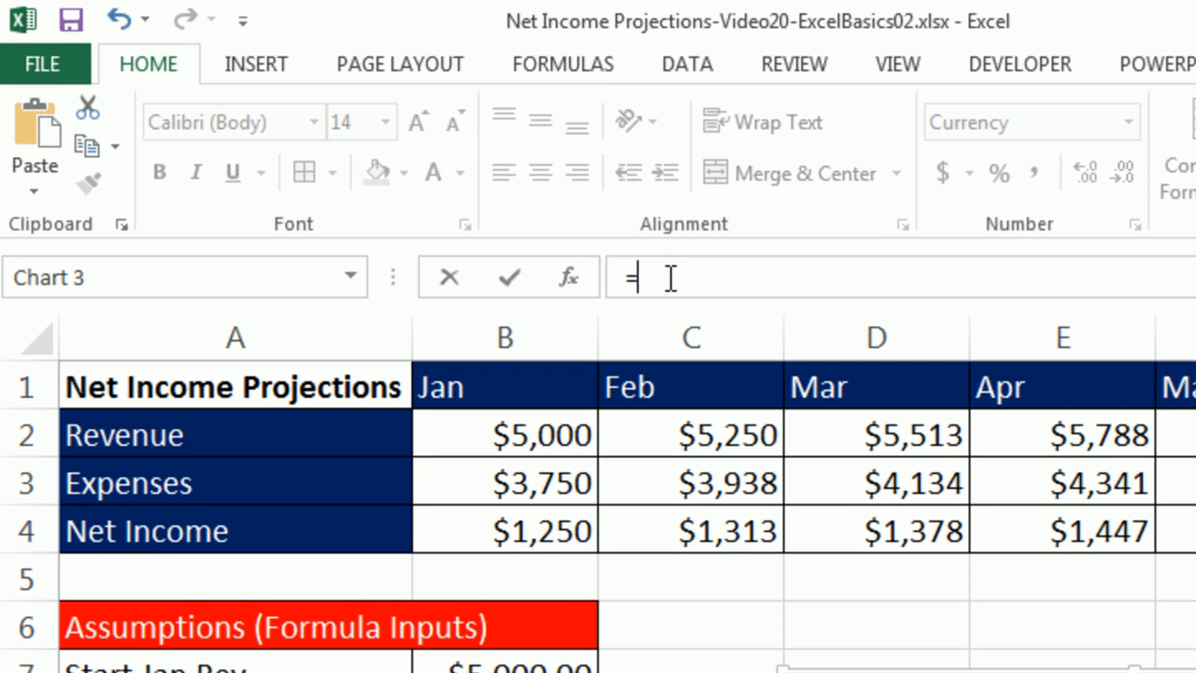
left_click(371, 382)
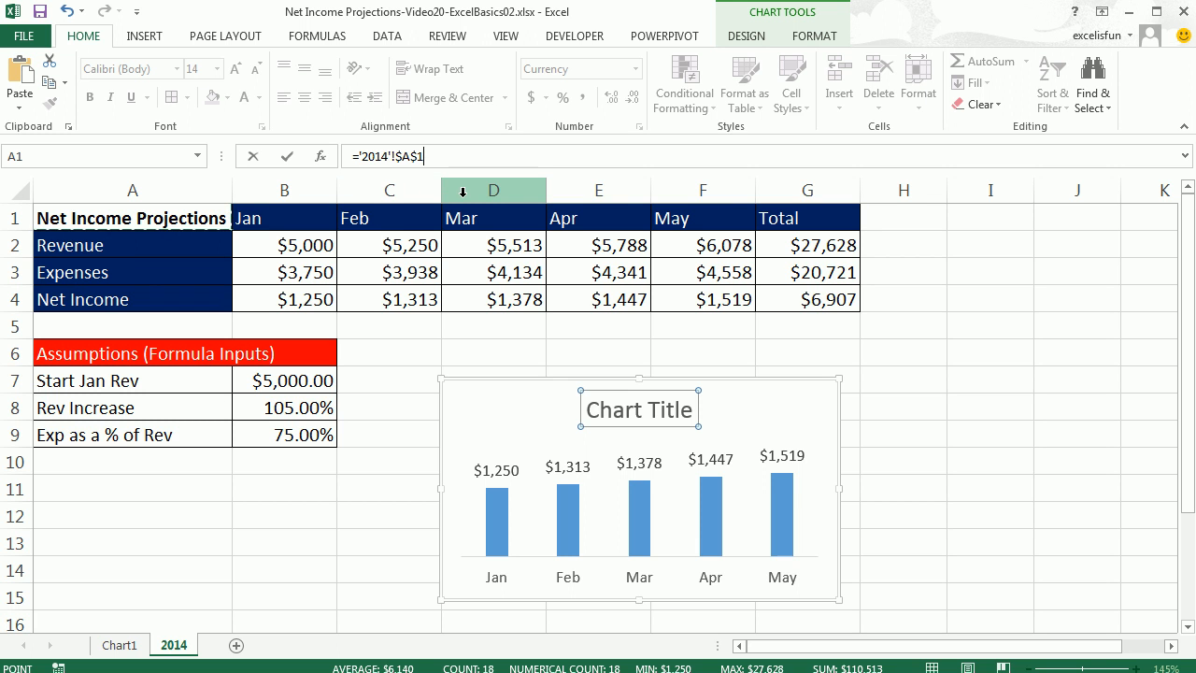
key("Return")
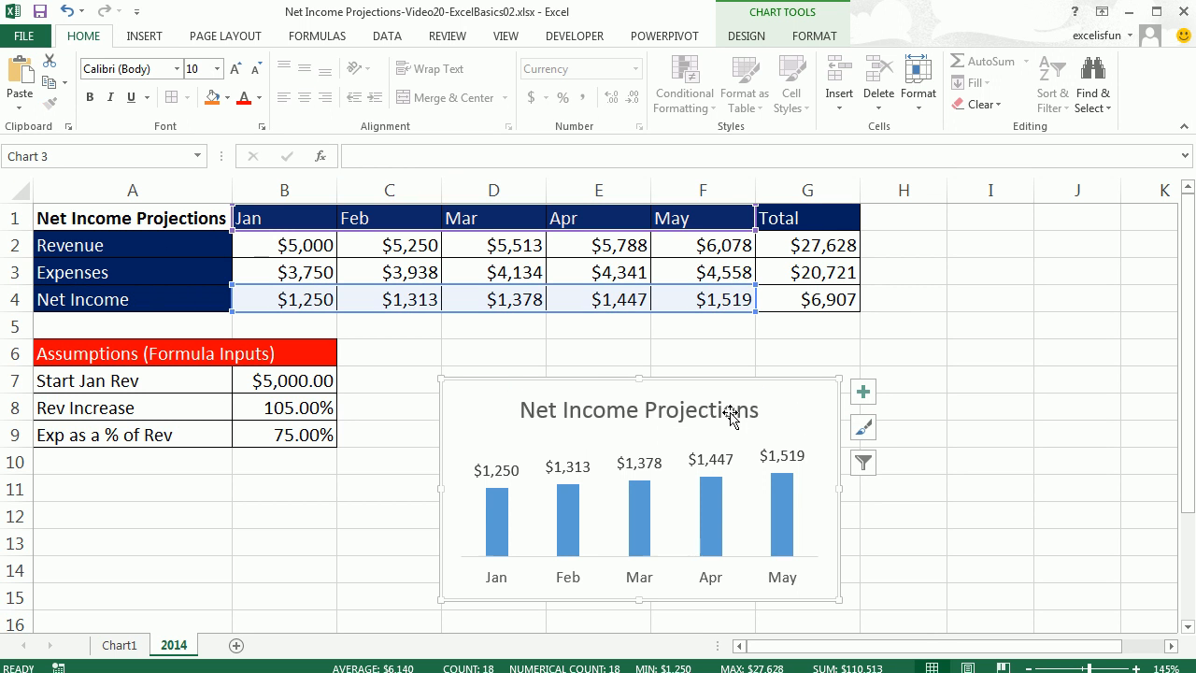
Test the title link by entering NI in A1, then undo the entry.
left_click(194, 218)
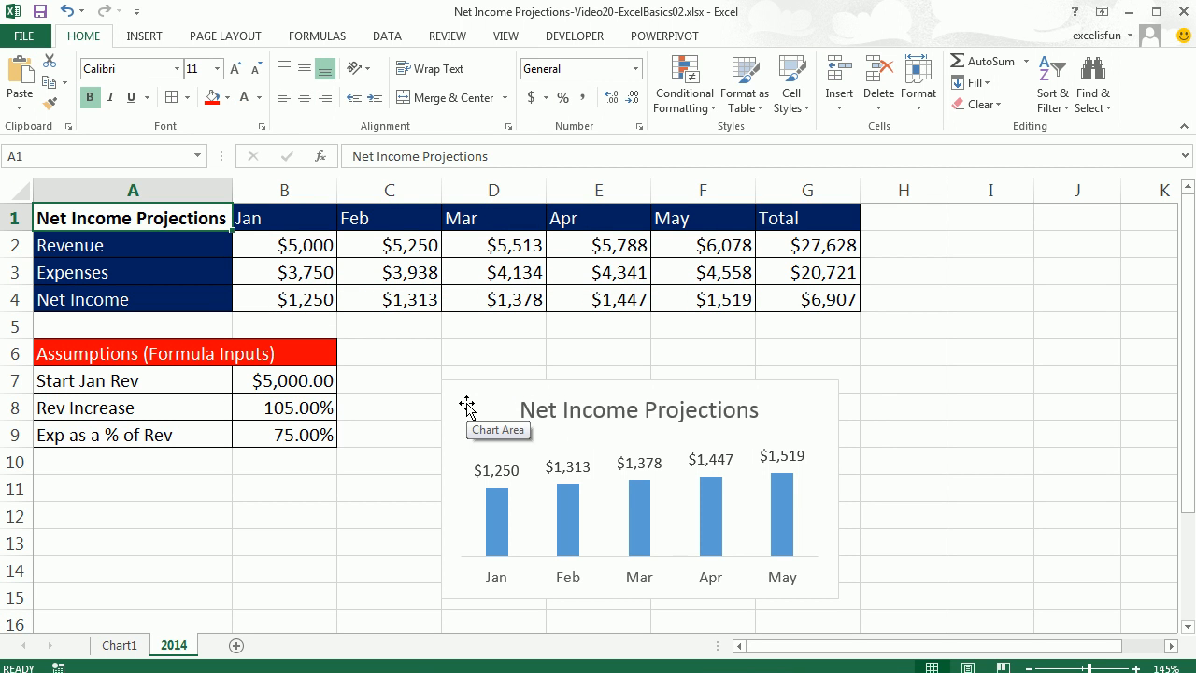
type("NI")
key("ctrl+Return")
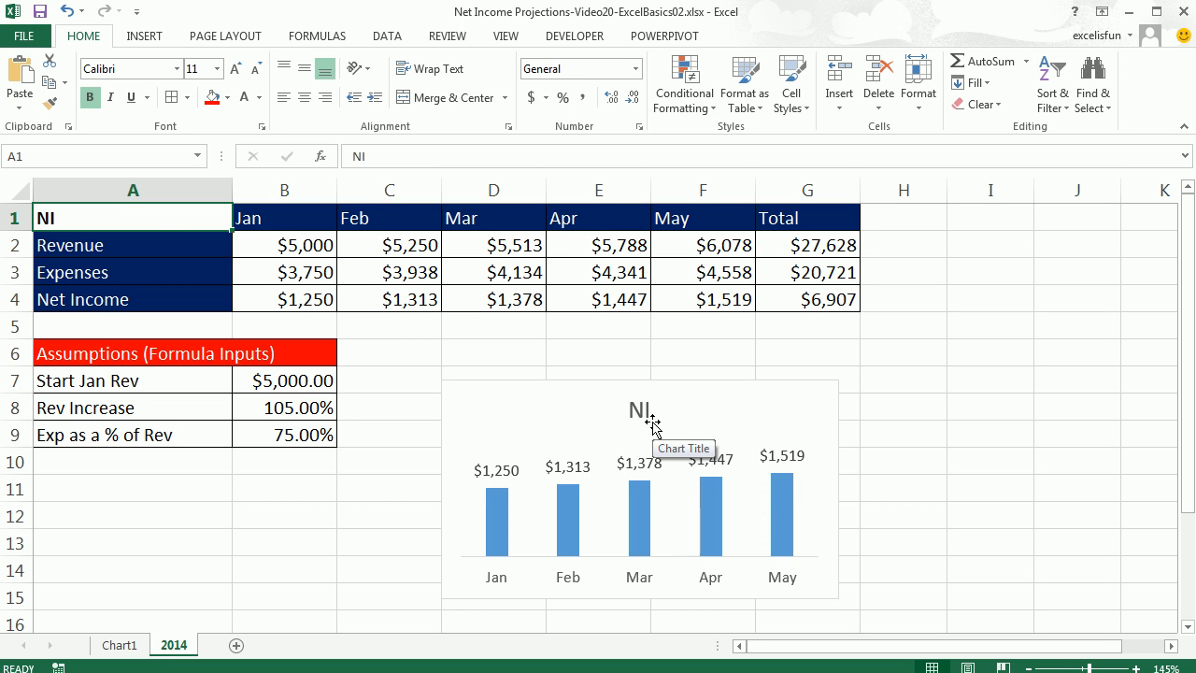
key("ctrl+z")
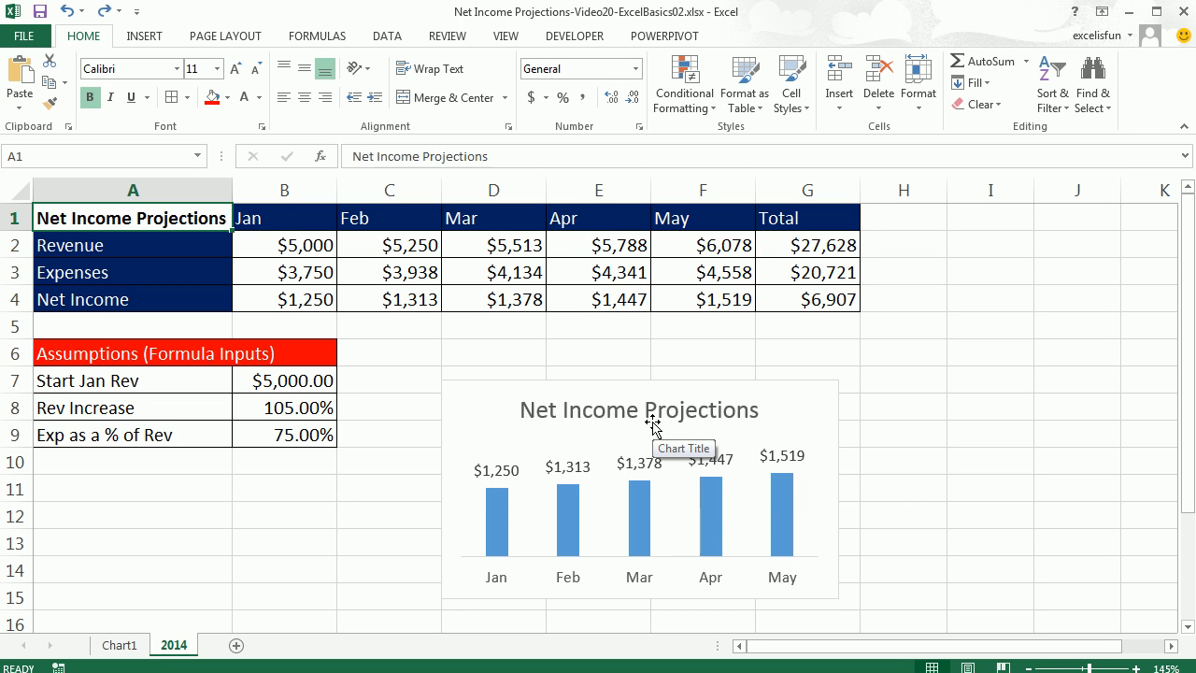
Browse the chart's style and colour galleries without applying any of them.
left_click(718, 504)
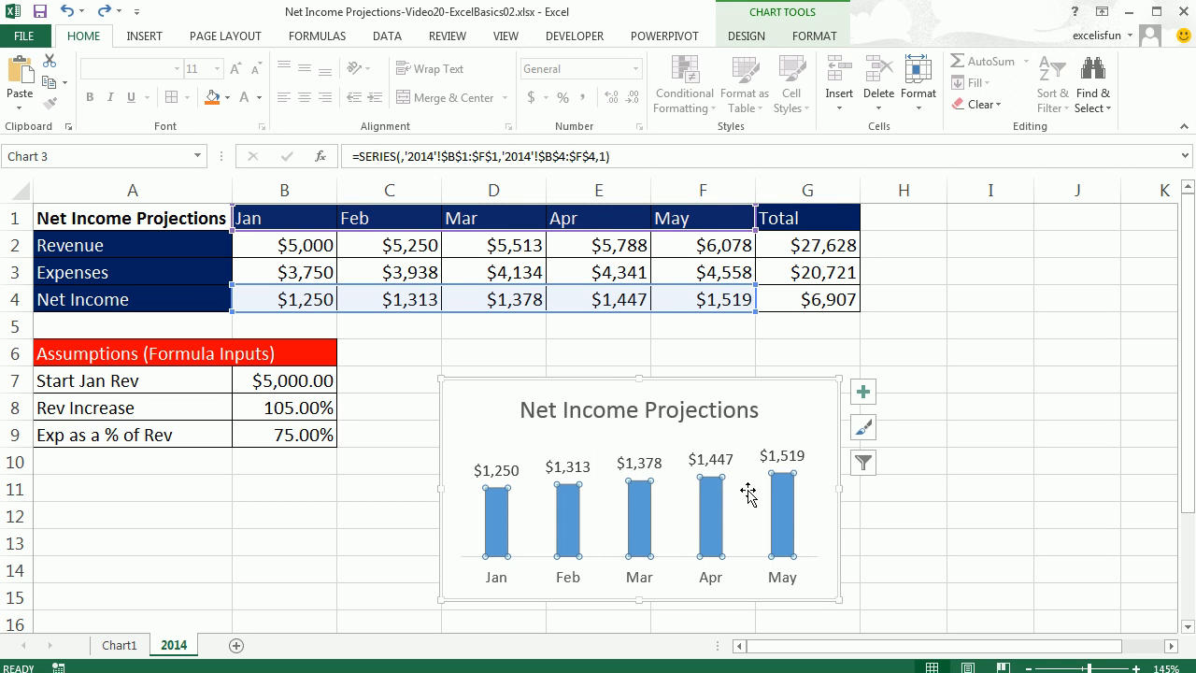
left_click(870, 433)
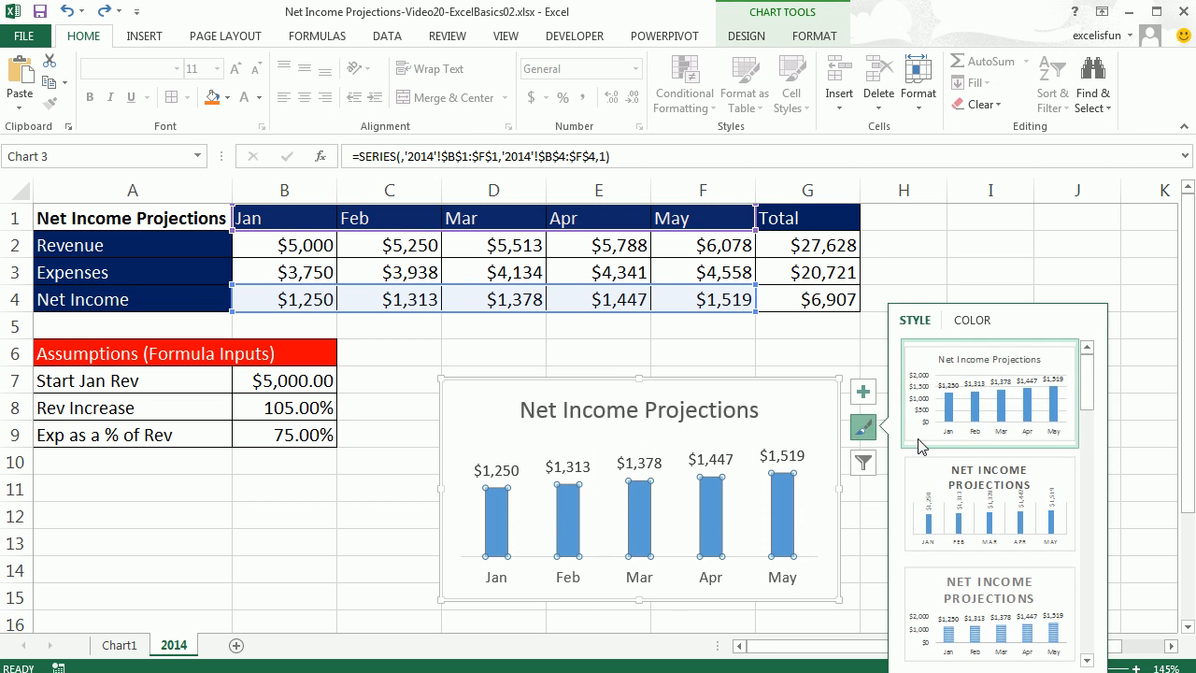
left_click_drag(1089, 383, 1094, 353)
left_click(971, 322)
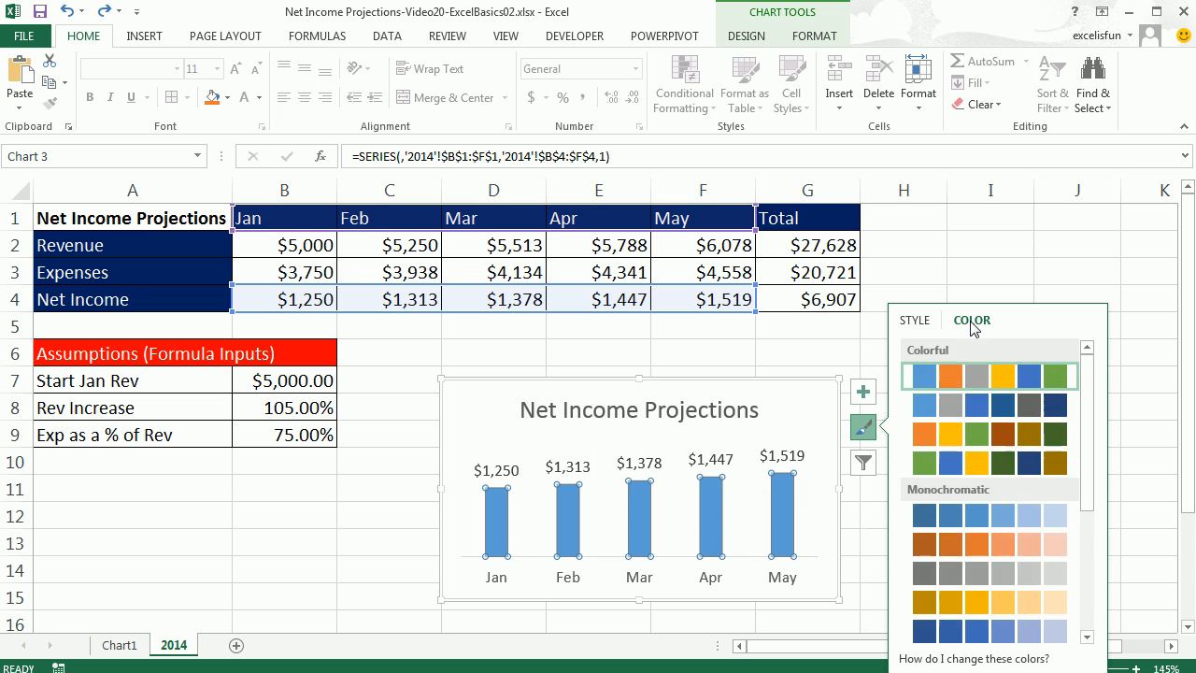
left_click(929, 321)
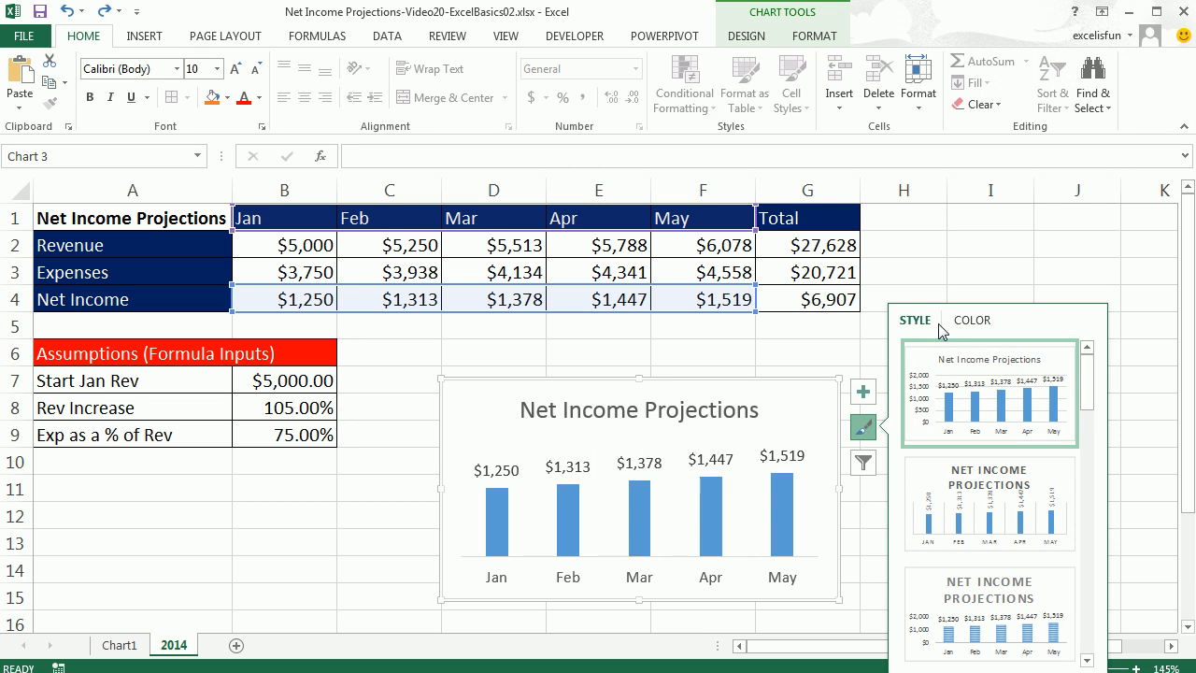
left_click(972, 320)
key("Escape")
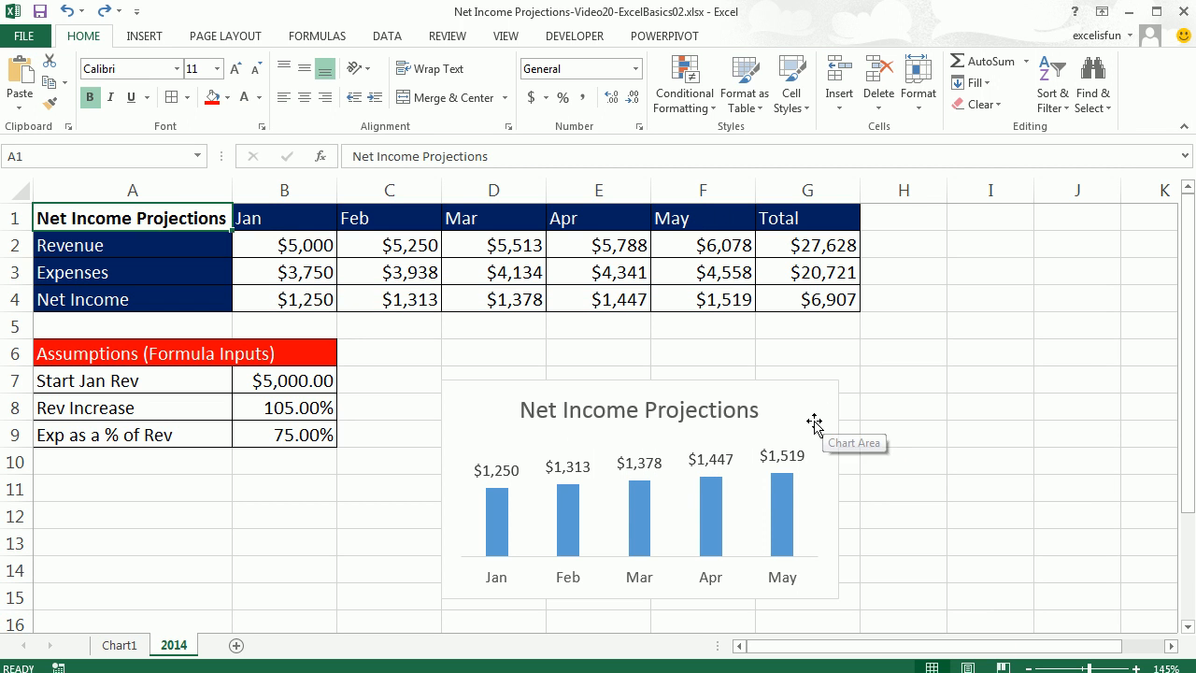
Inspect the chart's elements by selecting the data series, its data labels and the title.
left_click(783, 509)
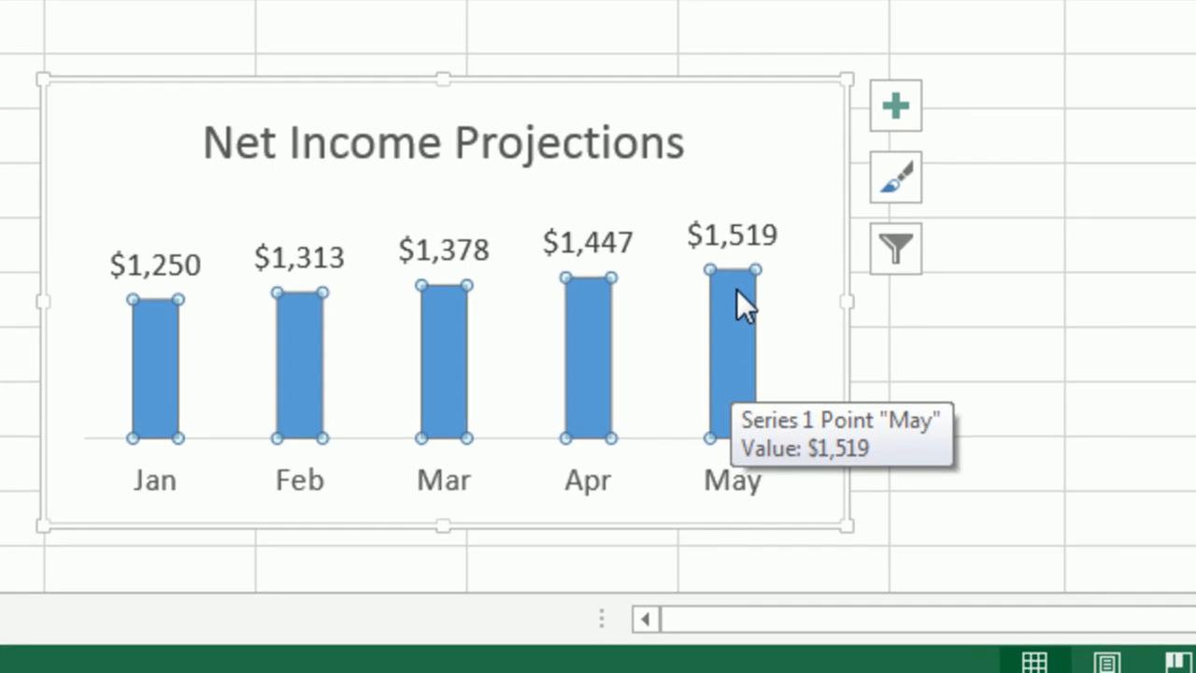
right_click(783, 482)
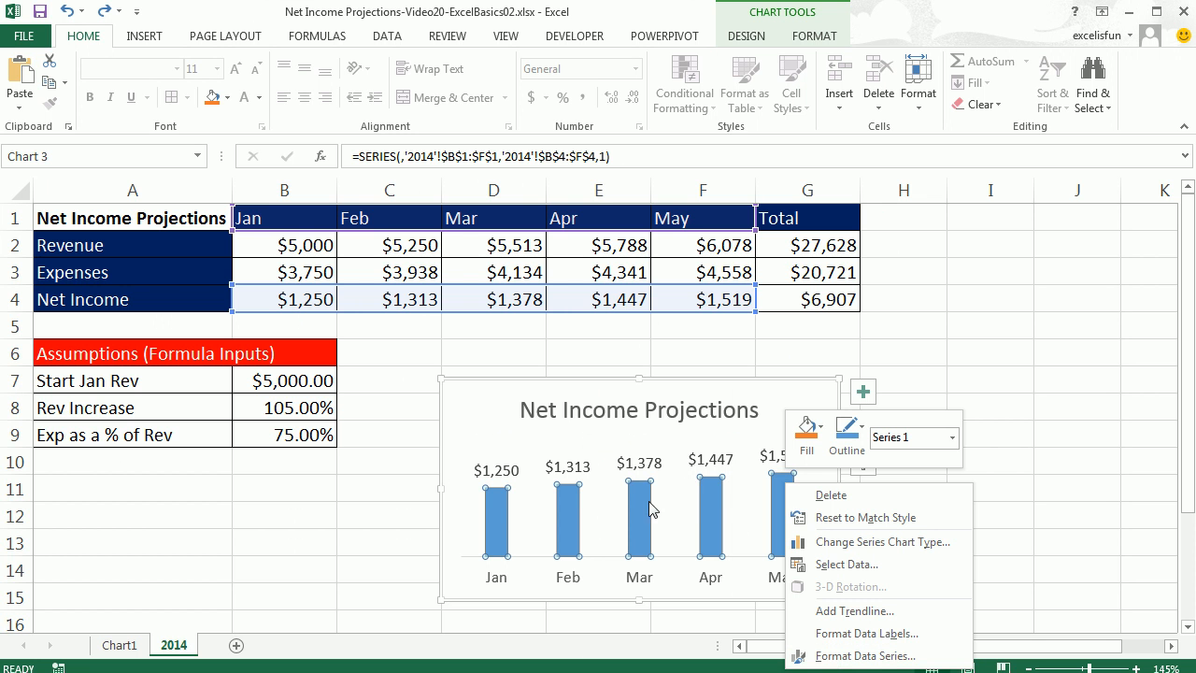
key("Escape")
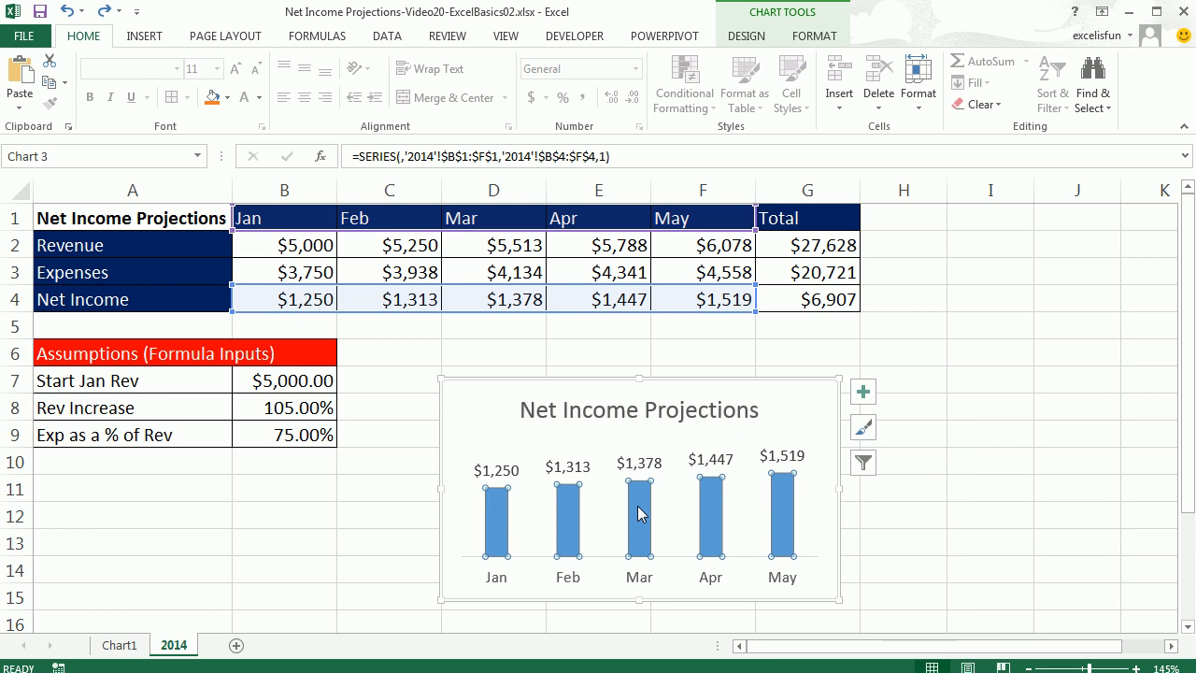
left_click(650, 459)
left_click(641, 513)
left_click(318, 441)
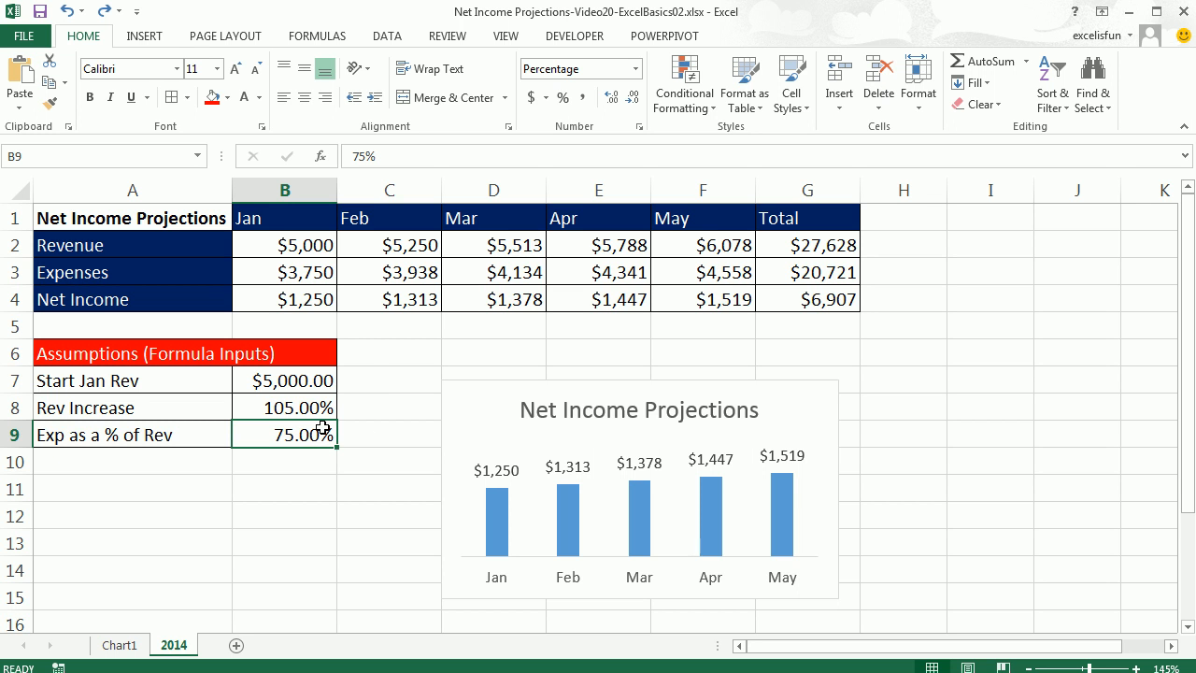
left_click(651, 472)
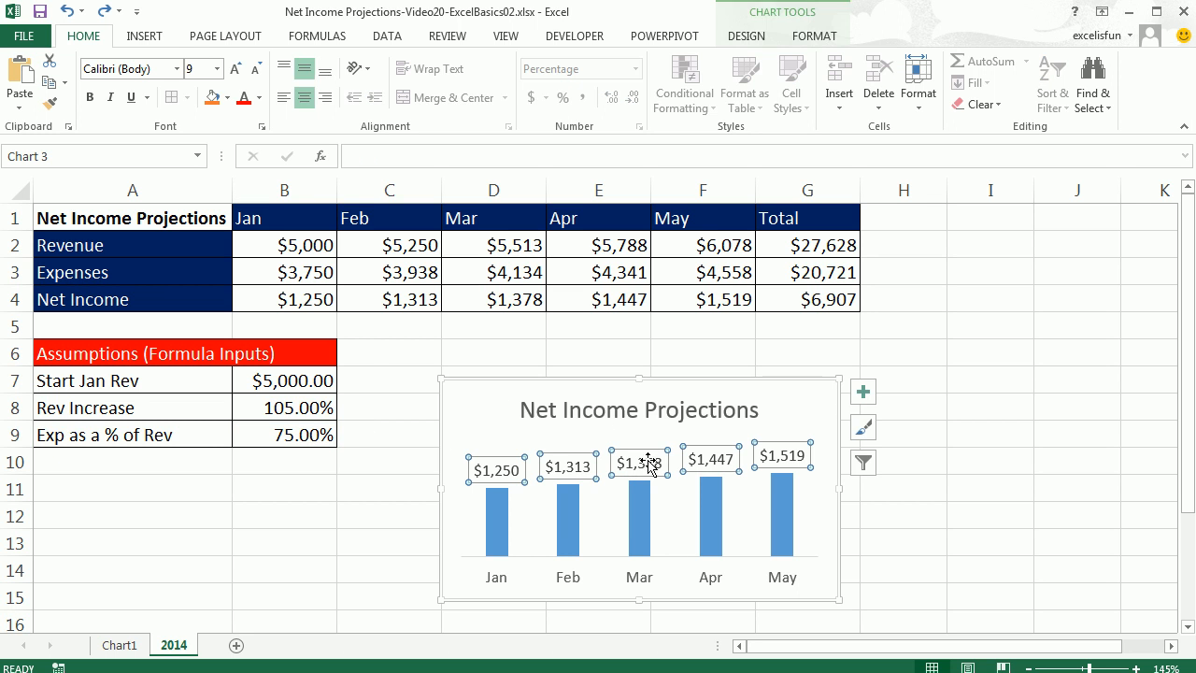
left_click(667, 418)
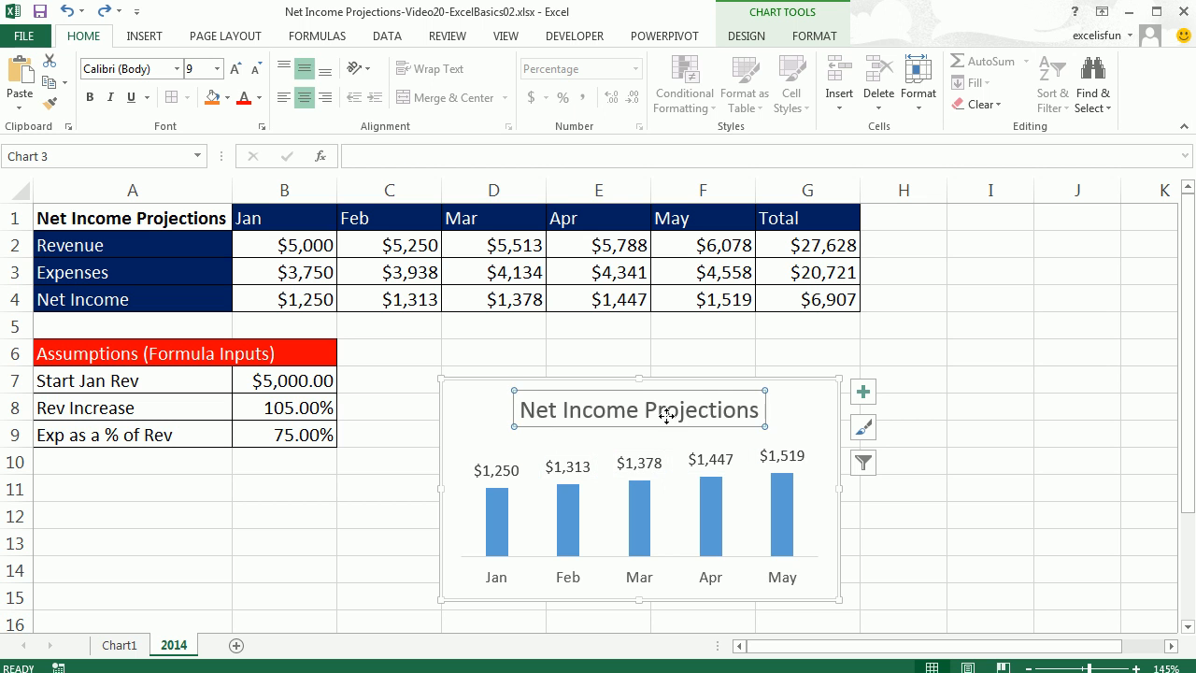
Format the net income data series so its fill varies colours by point.
left_click(708, 531)
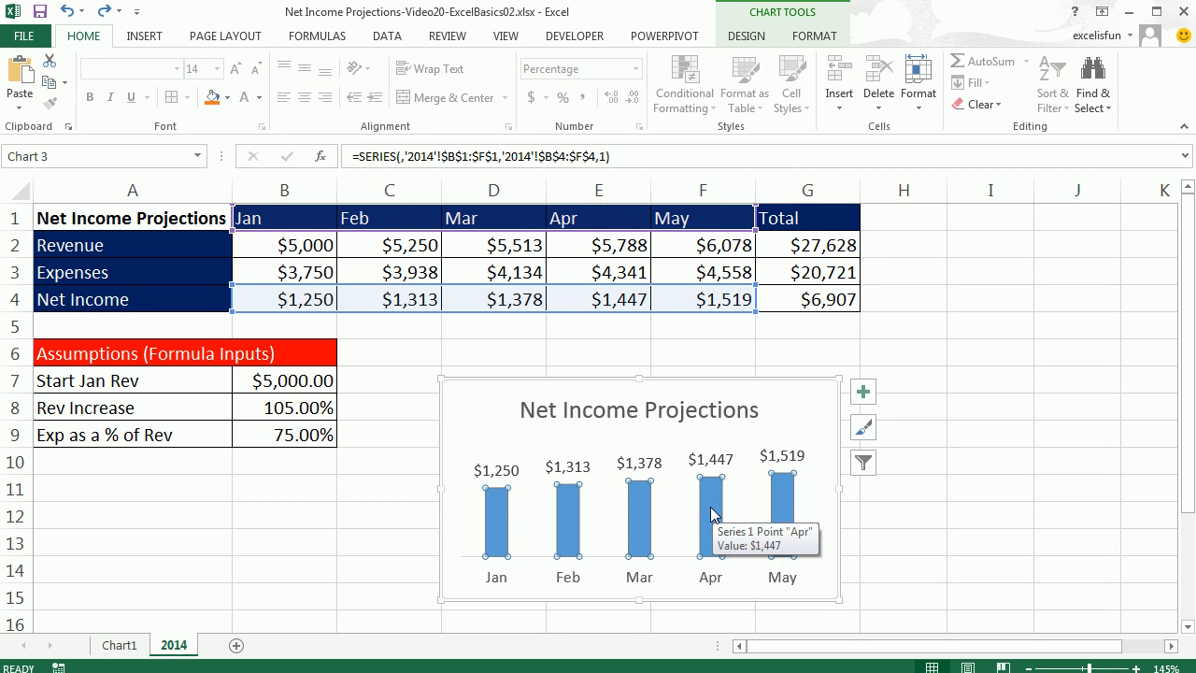
key("ctrl+1")
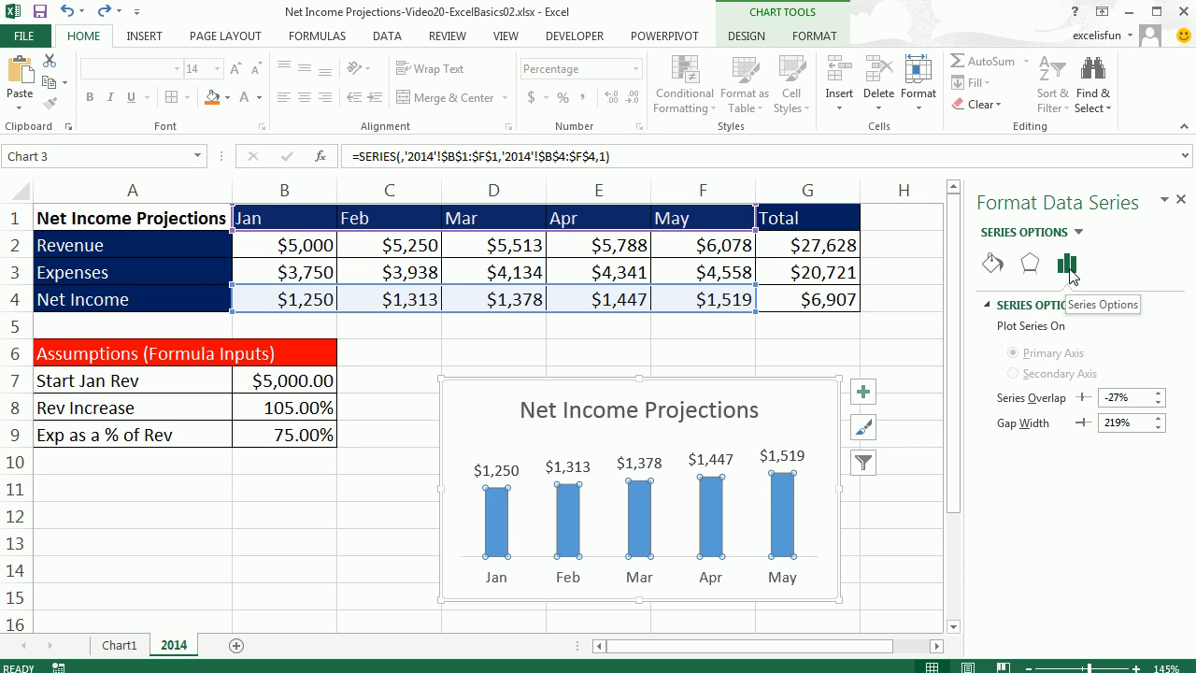
left_click(1029, 265)
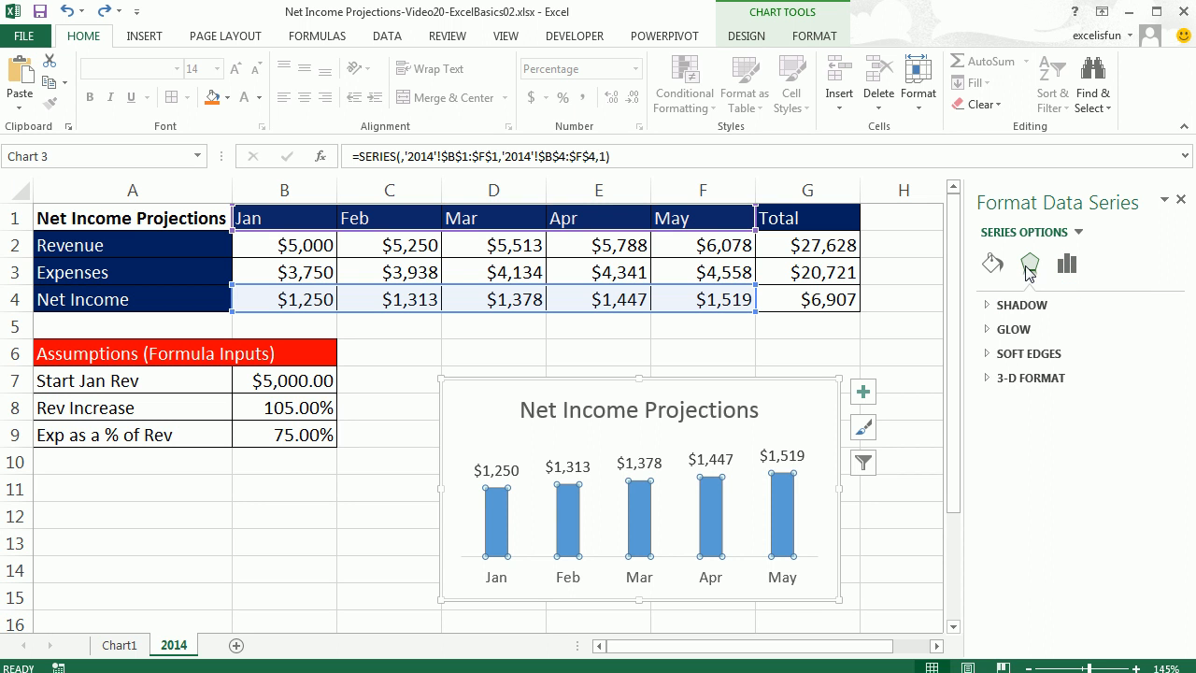
left_click(991, 273)
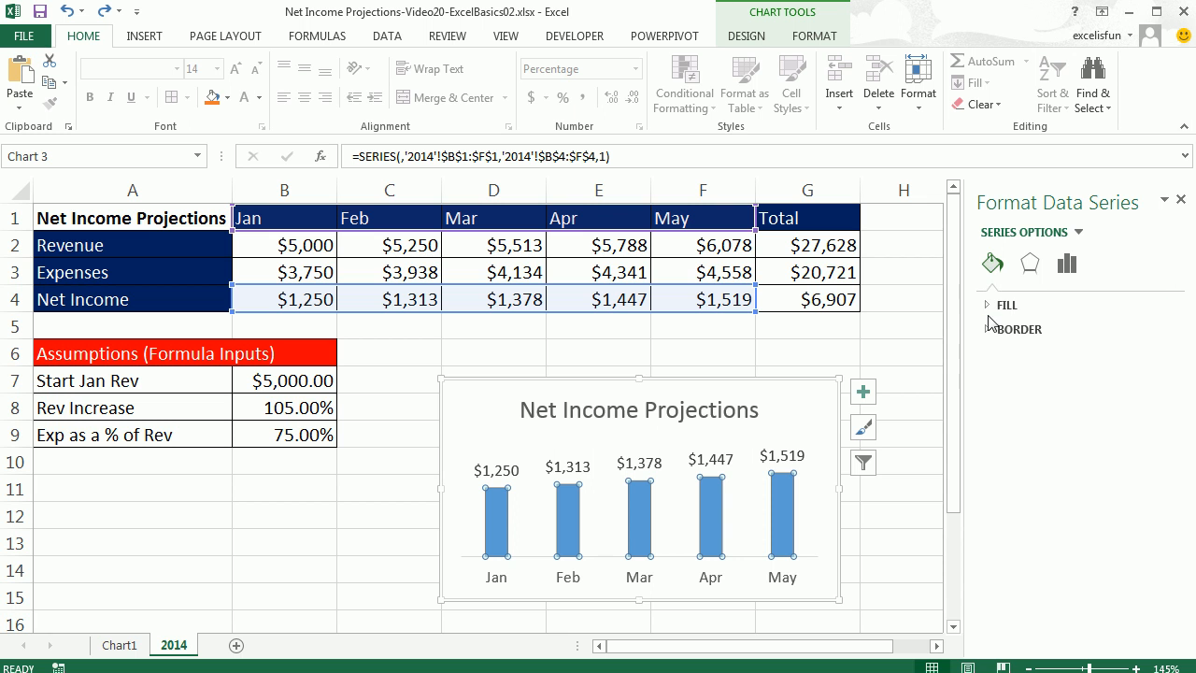
left_click(989, 310)
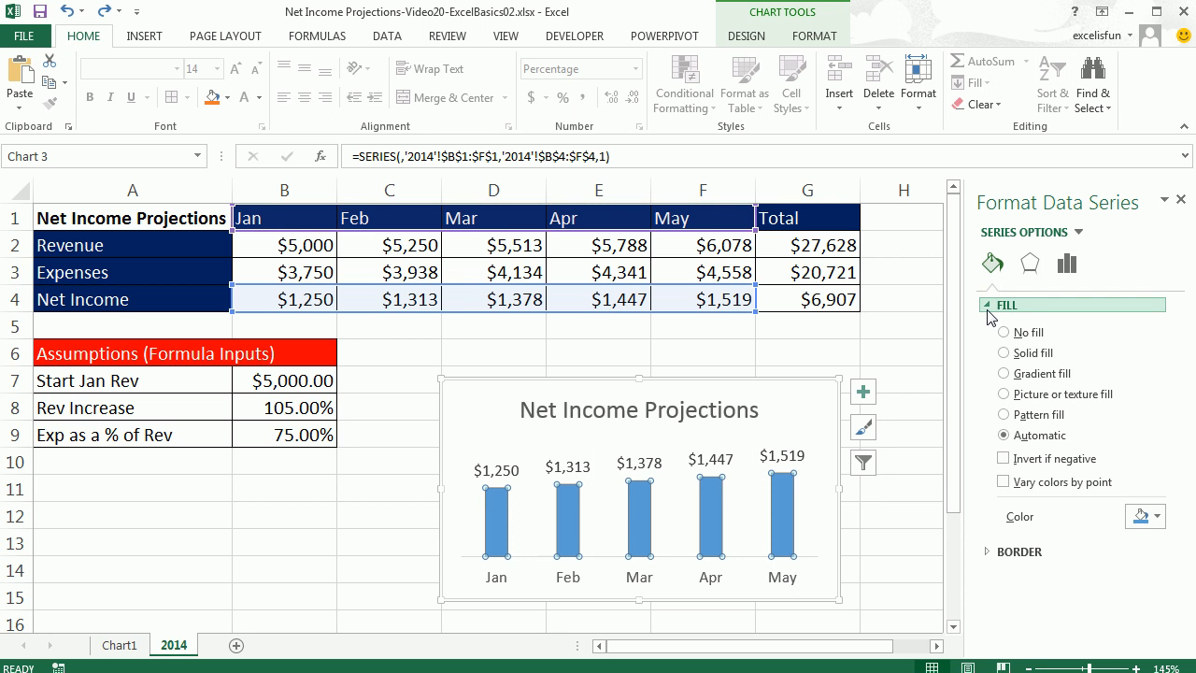
left_click(1003, 482)
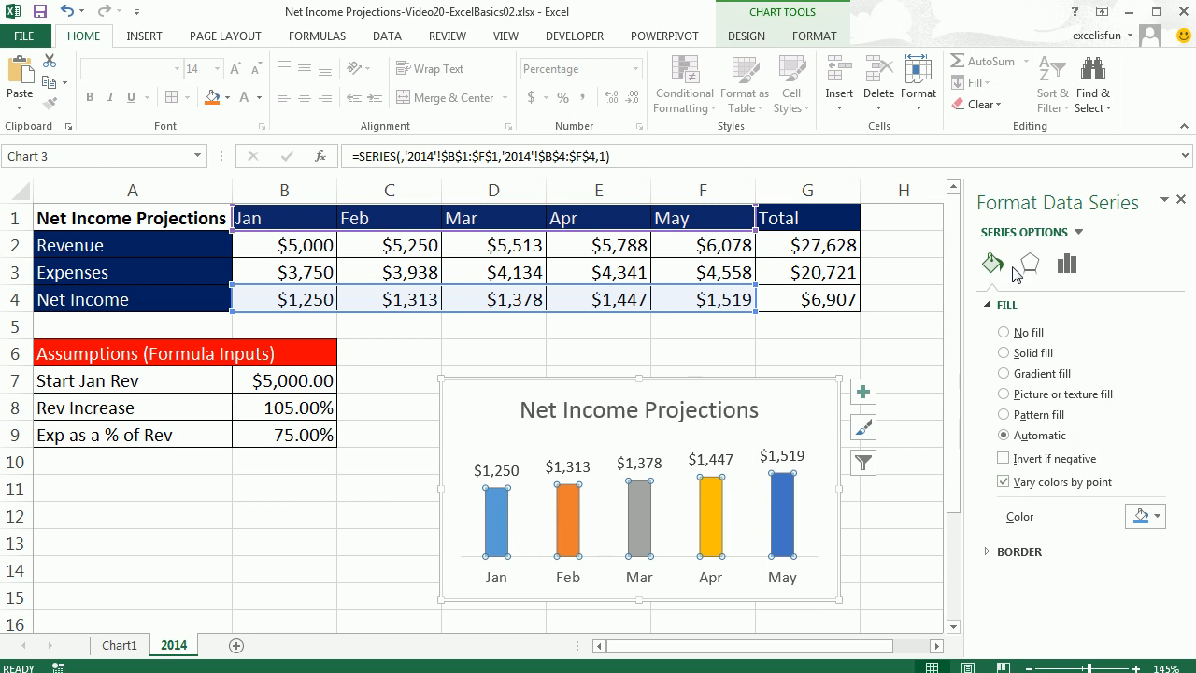
left_click(1181, 201)
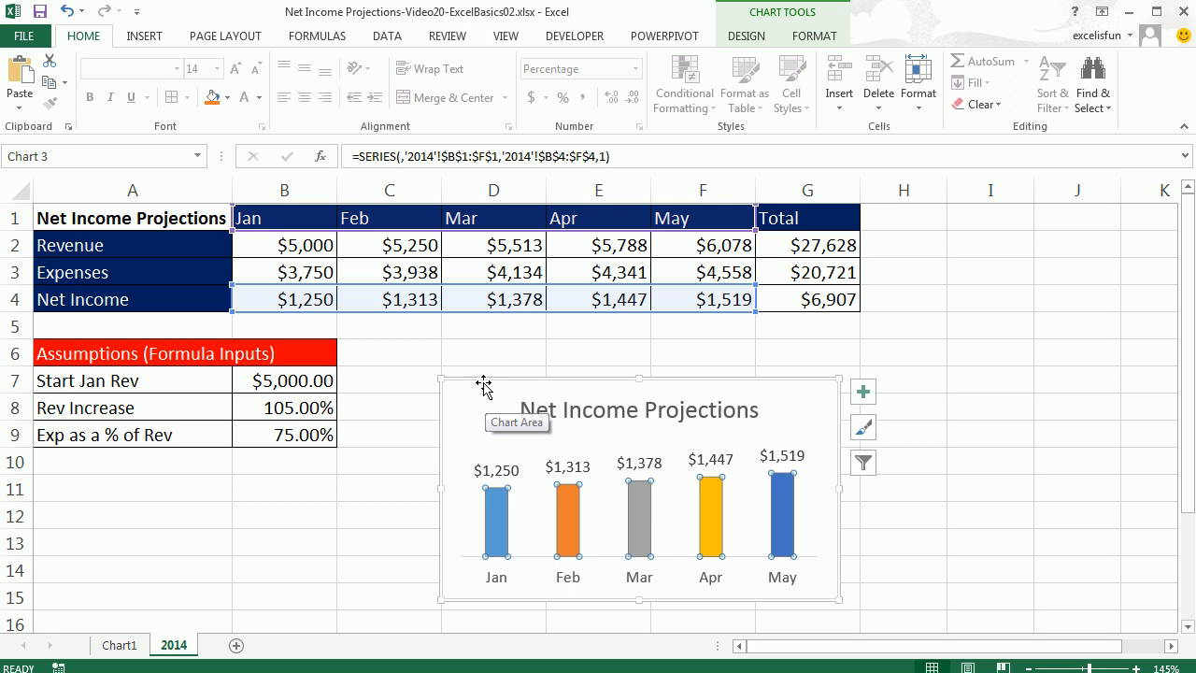
Move the chart up to row 6 and resize it so its edges snap to the cell gridlines.
left_click_drag(483, 382, 493, 355)
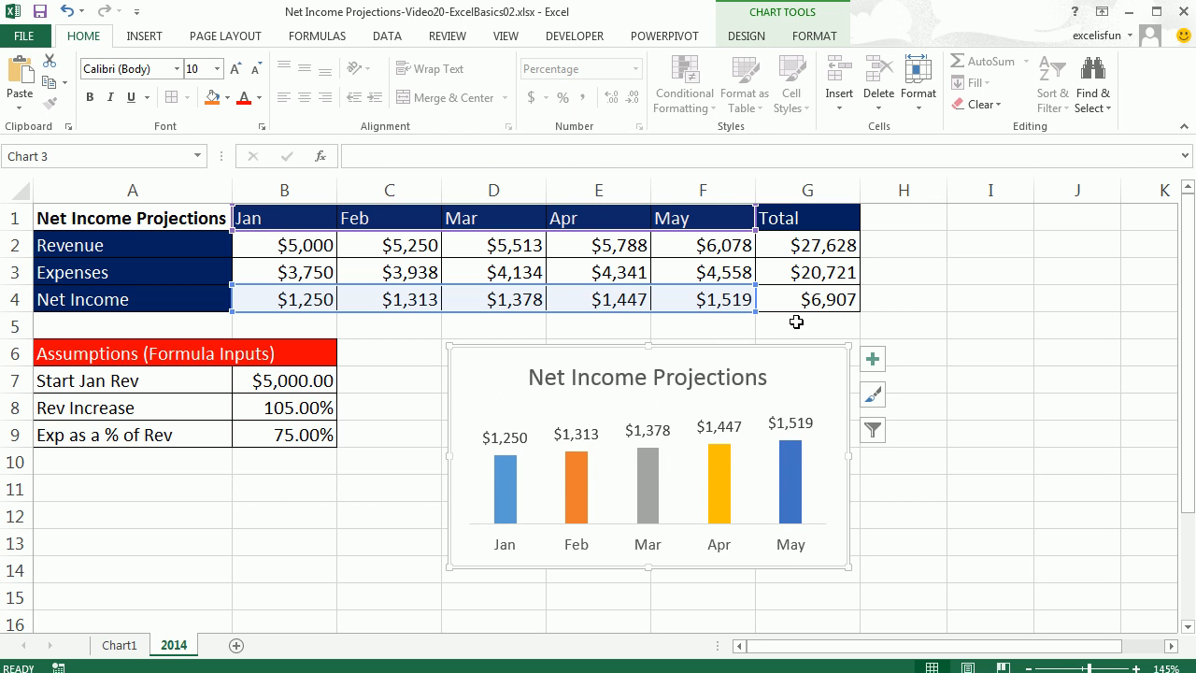
key("Escape")
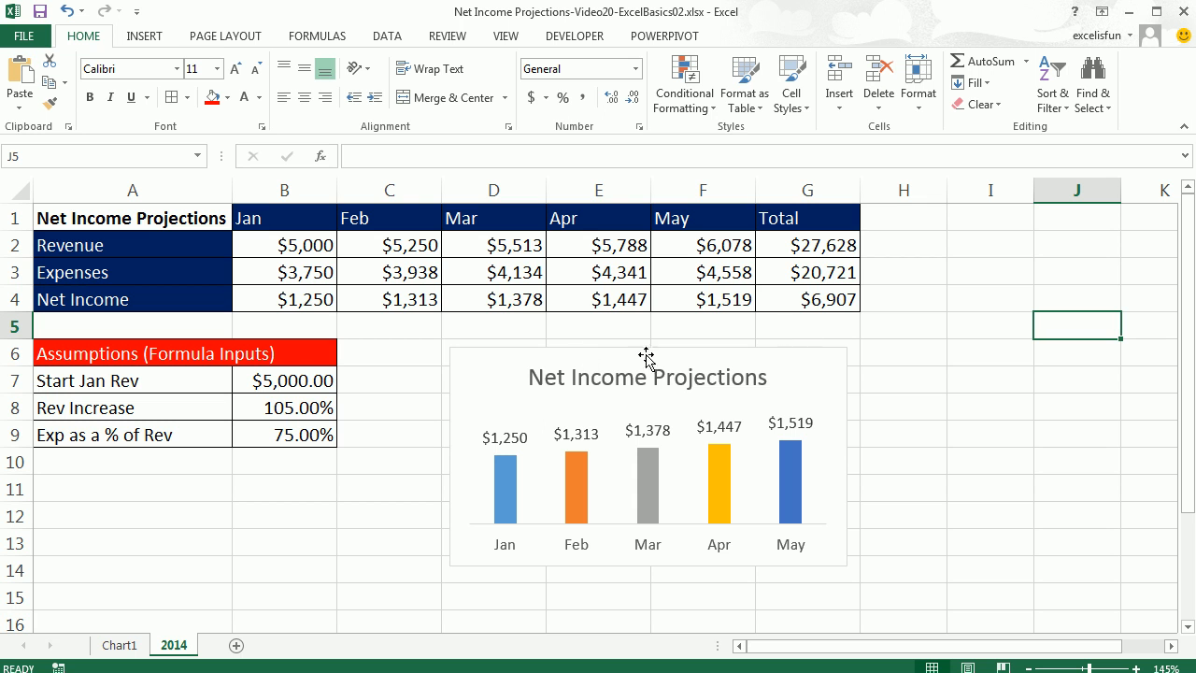
left_click(485, 351)
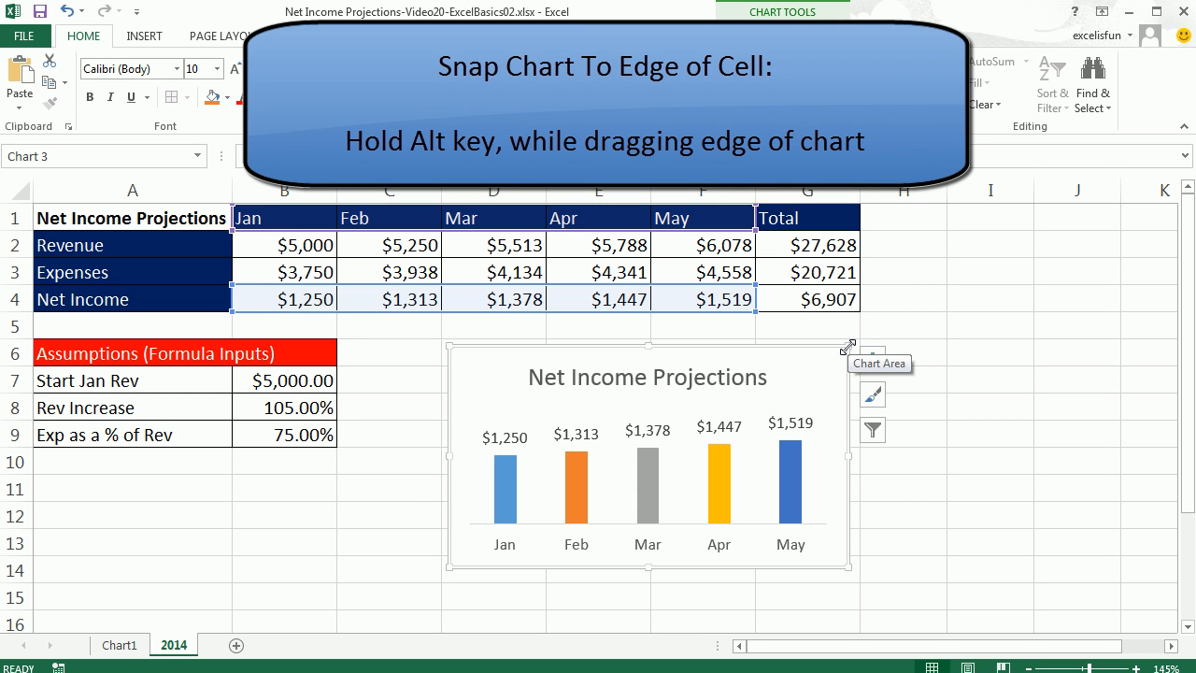
left_click_drag(847, 347, 856, 347)
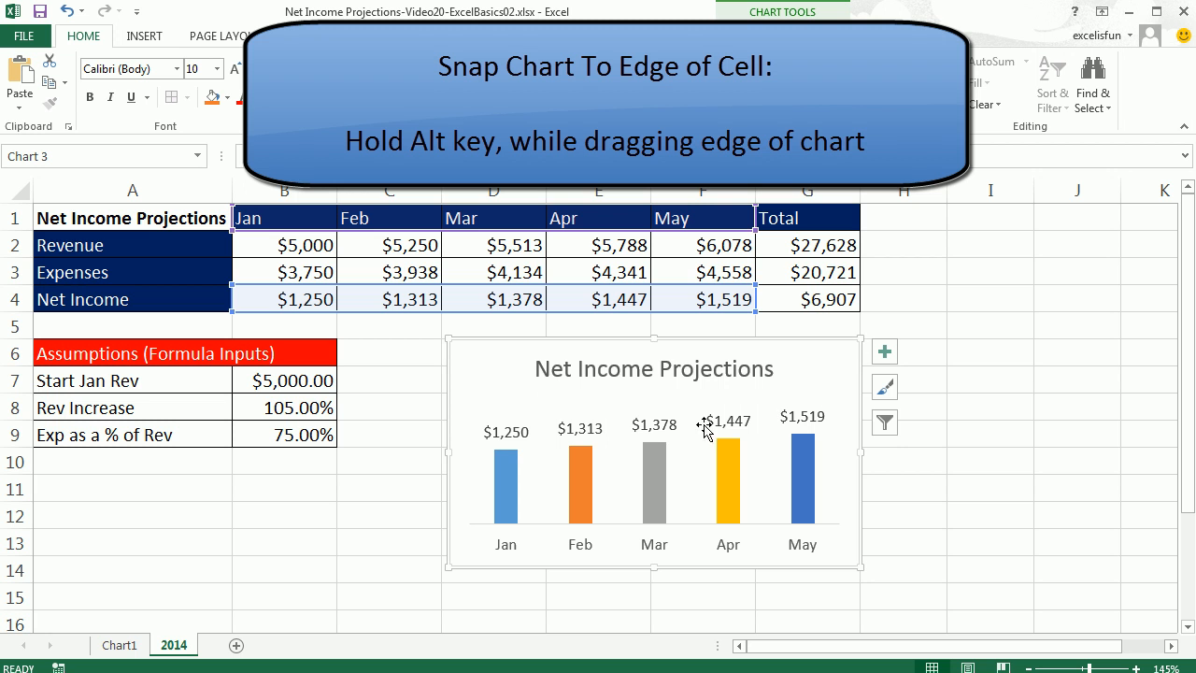
key("alt")
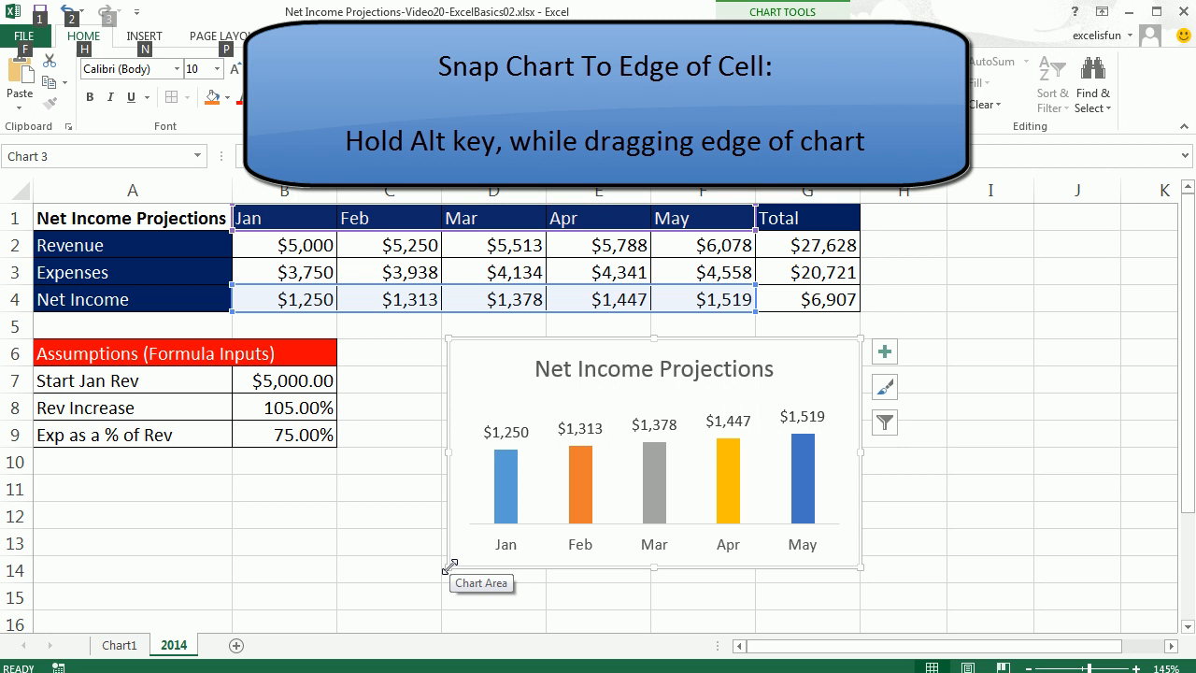
left_click_drag(449, 566, 444, 568)
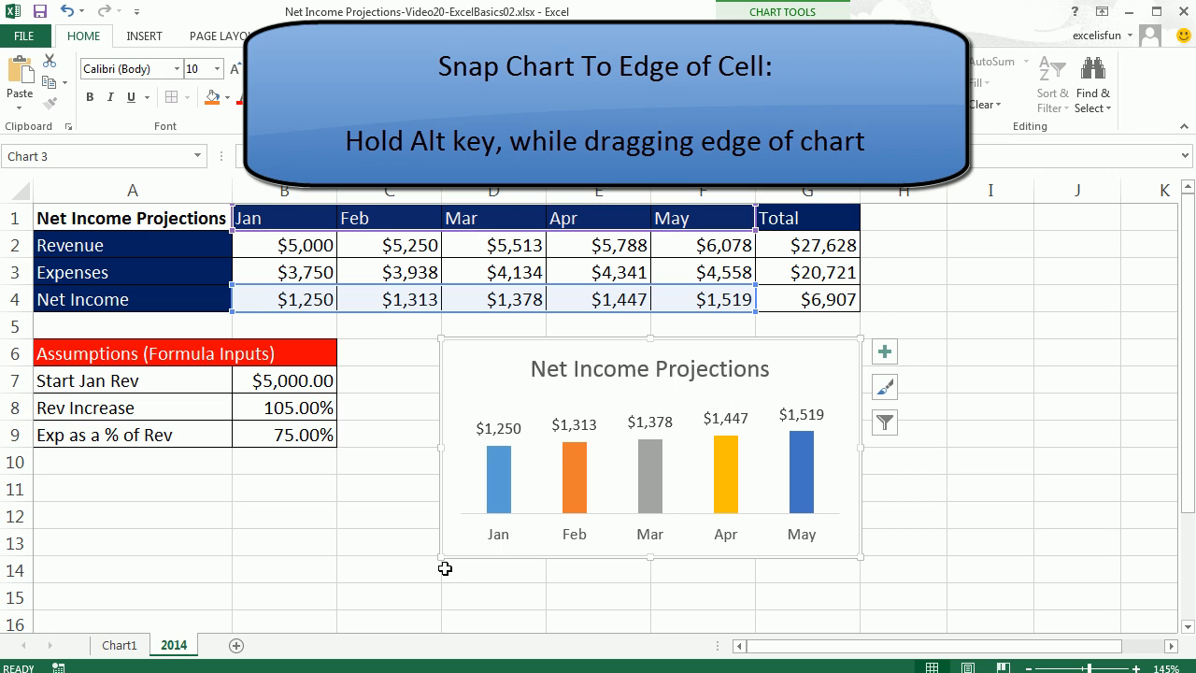
left_click(396, 432)
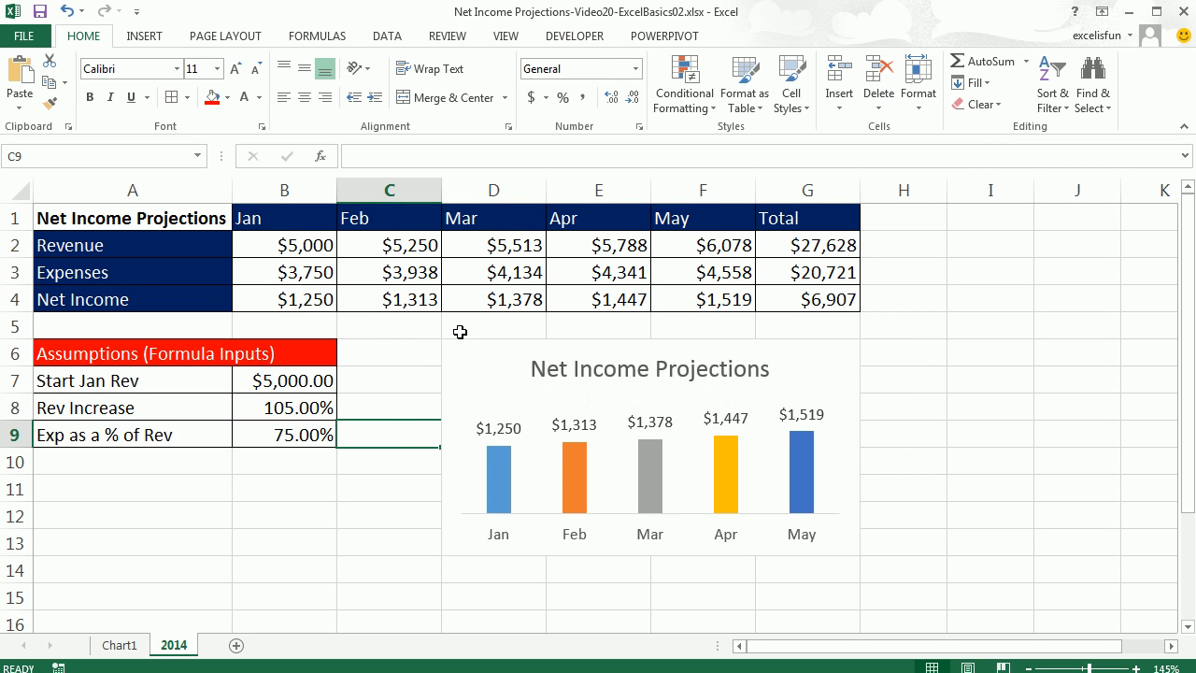
Change the Start Jan Rev assumption to 7500.
key("Down")
key("Down")
key("Left")
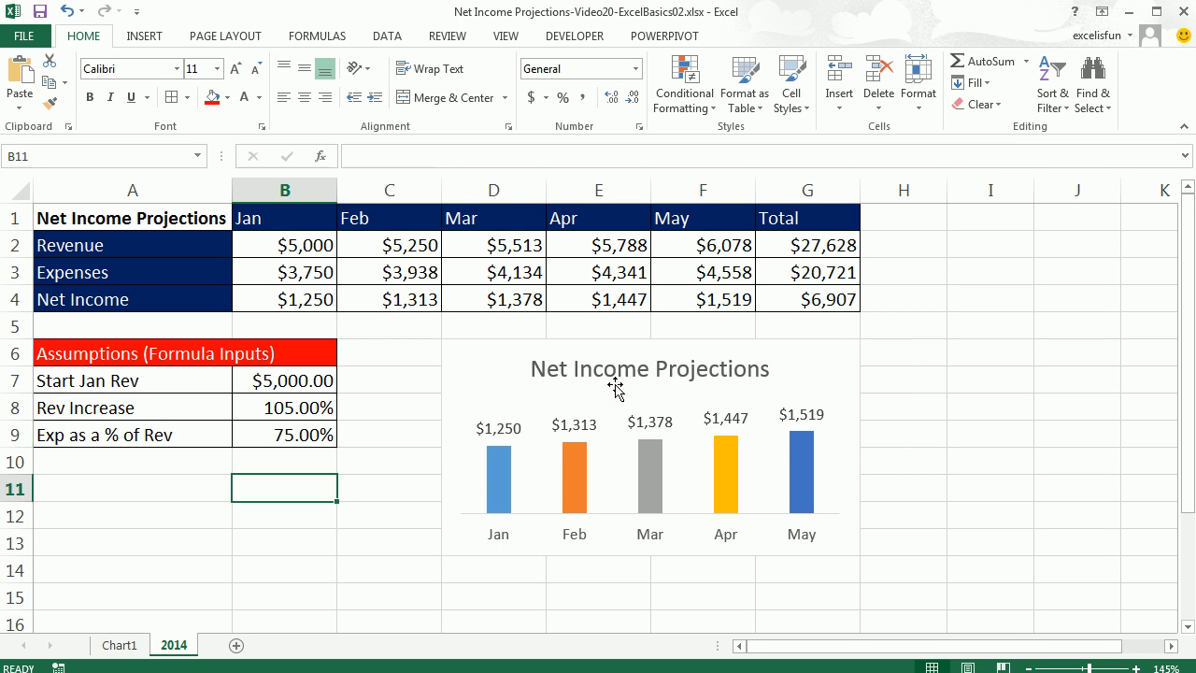
left_click(299, 388)
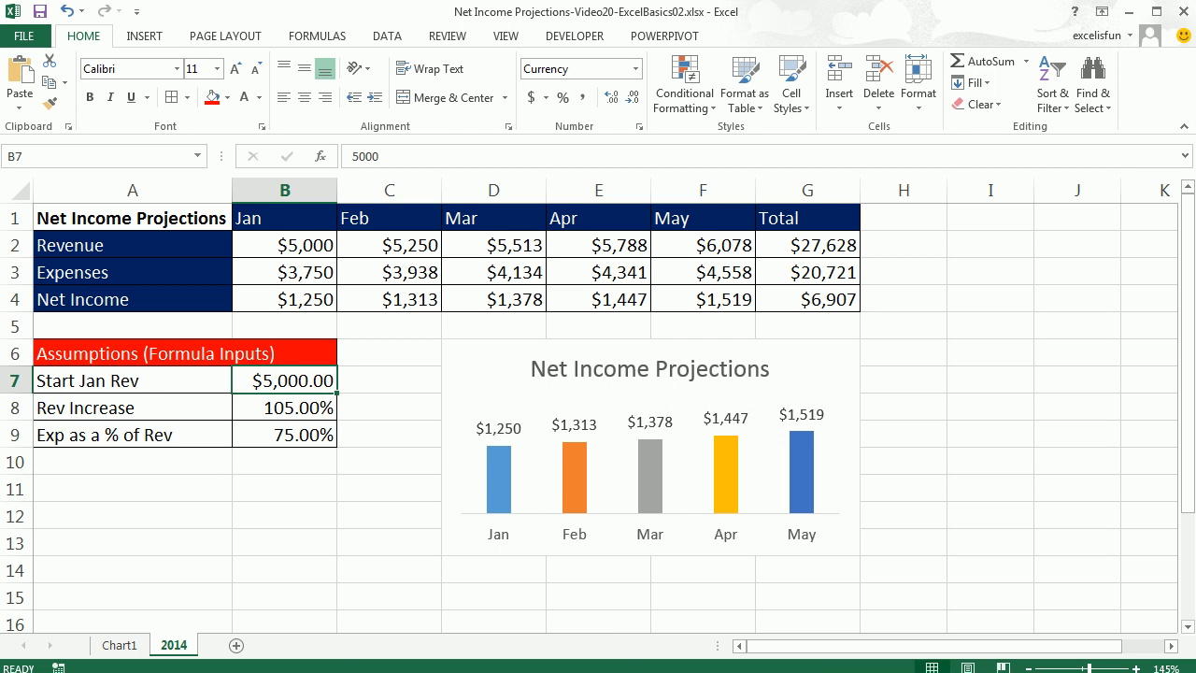
type("7500")
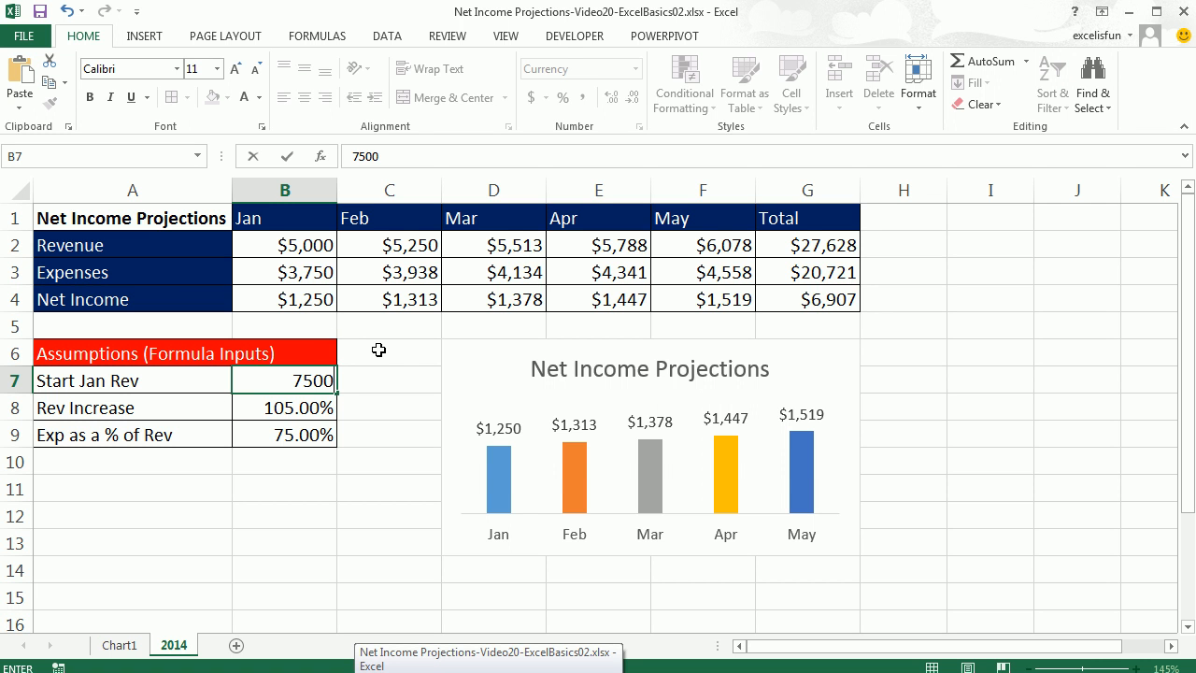
key("ctrl+Return")
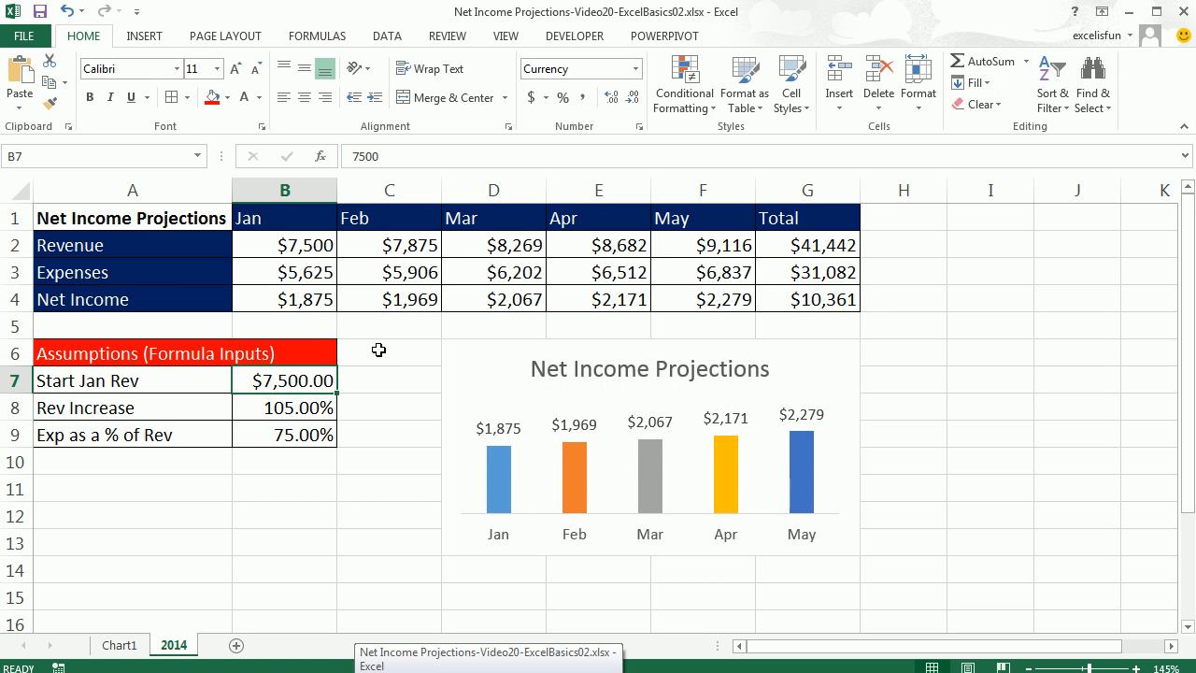
Set the Exp as a % of Rev assumption to 65%.
left_click(309, 433)
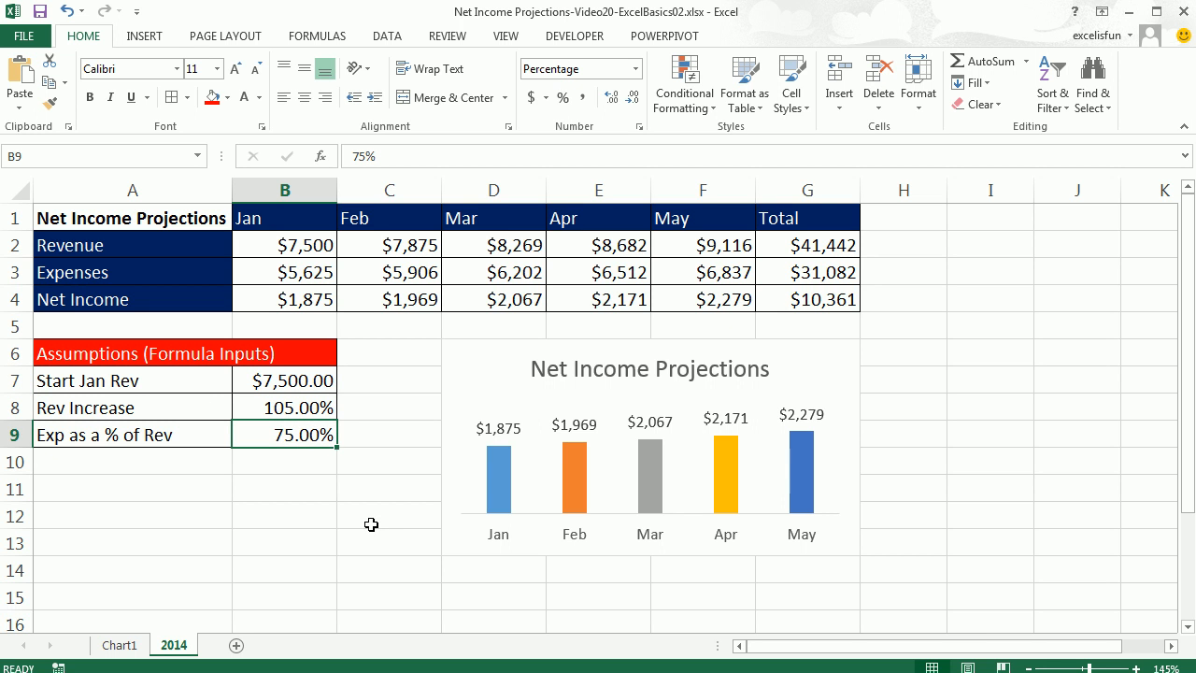
type("6")
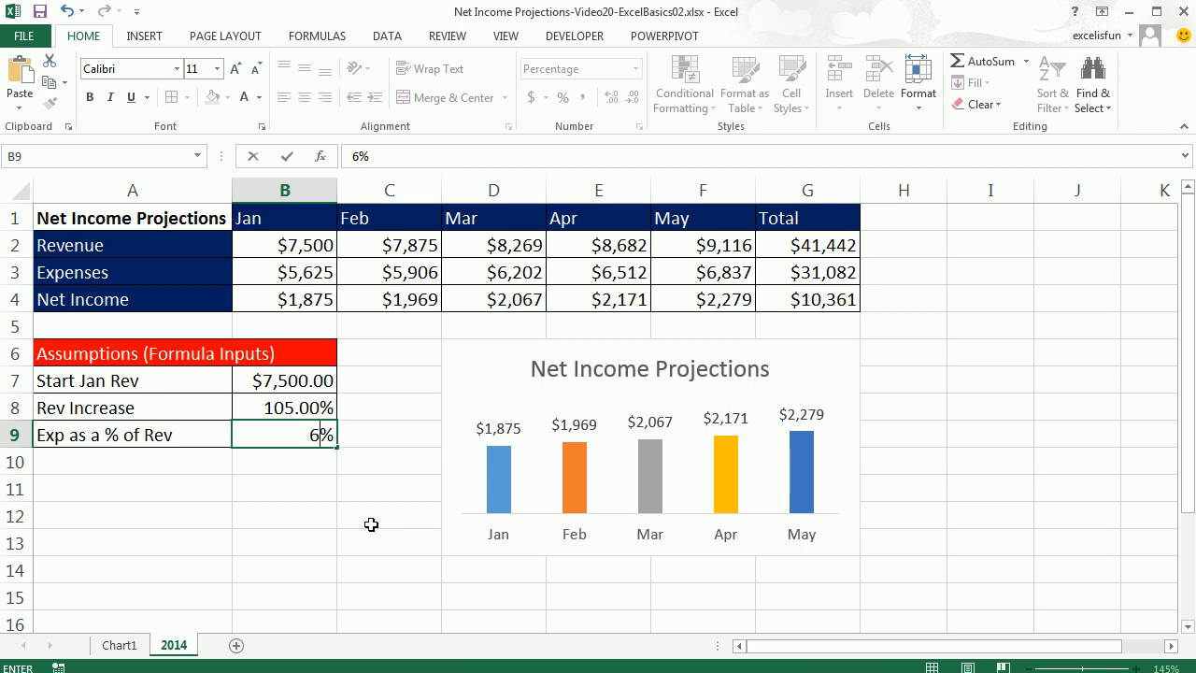
type("5")
key("Return")
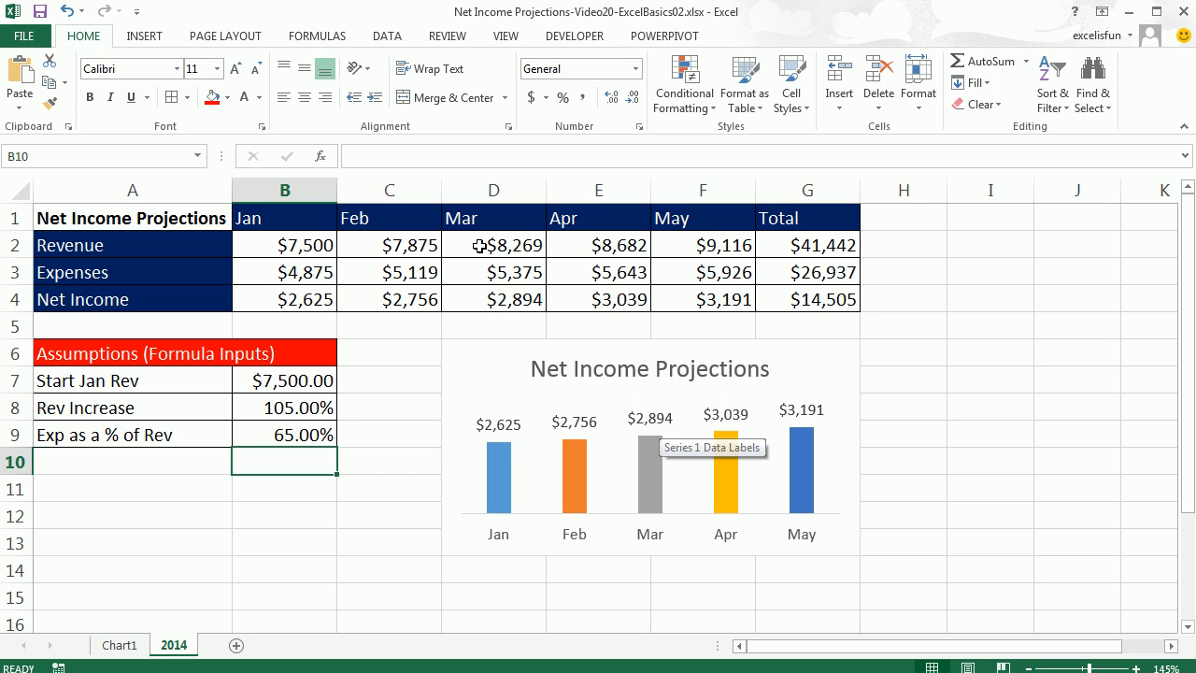
Open the page layout options.
left_click(213, 35)
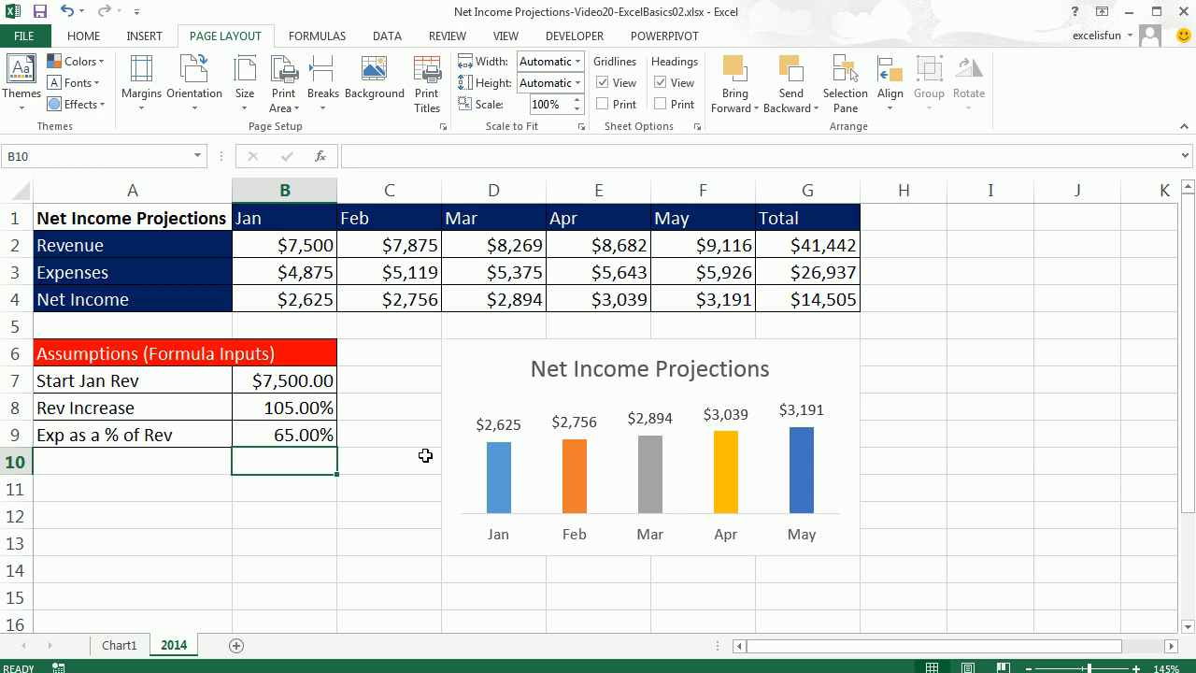
Open Page Setup, set the orientation to Landscape and center the page horizontally on the printout.
key("alt")
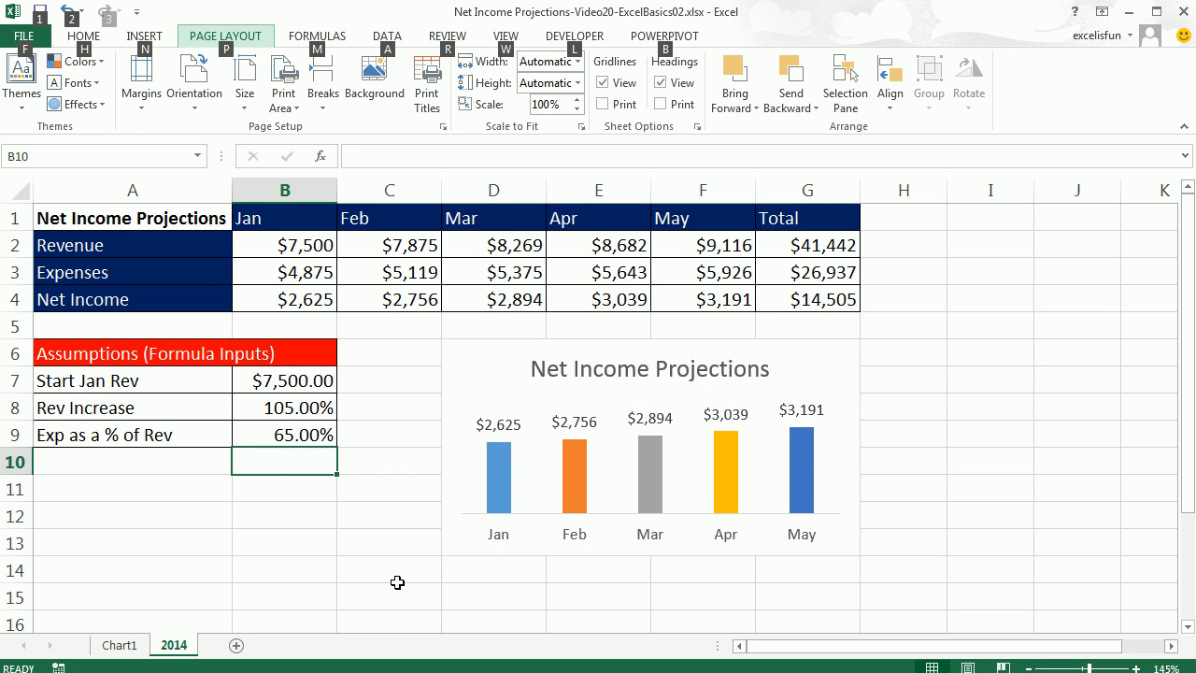
key("p")
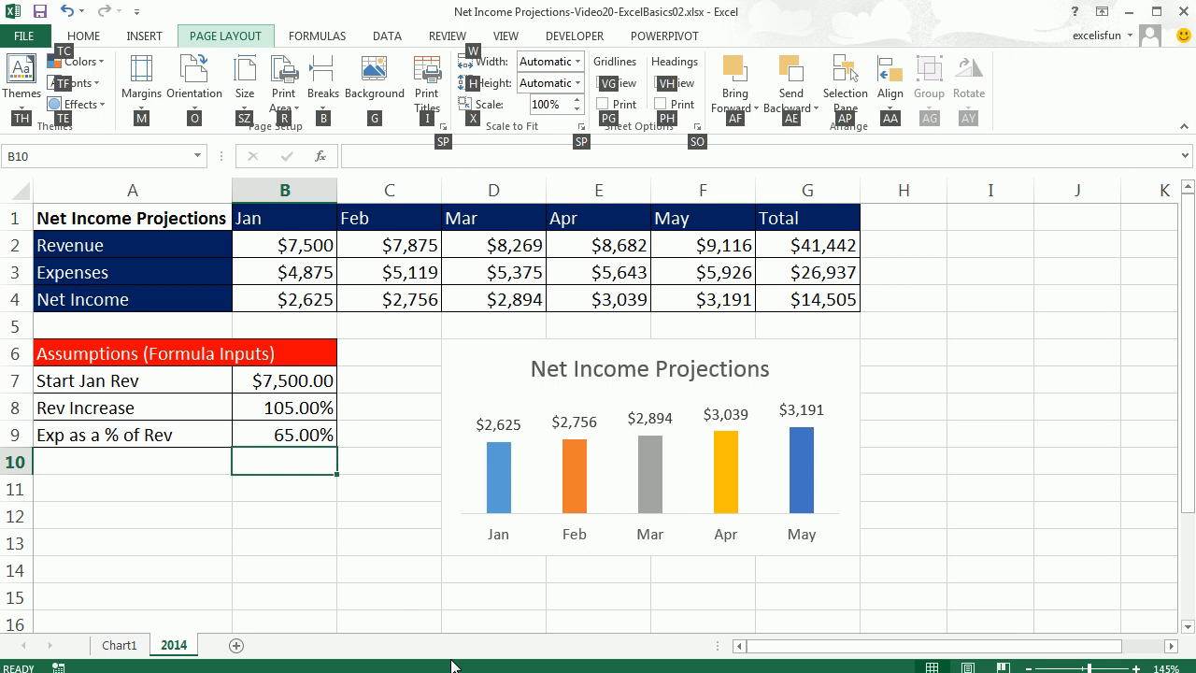
key("s")
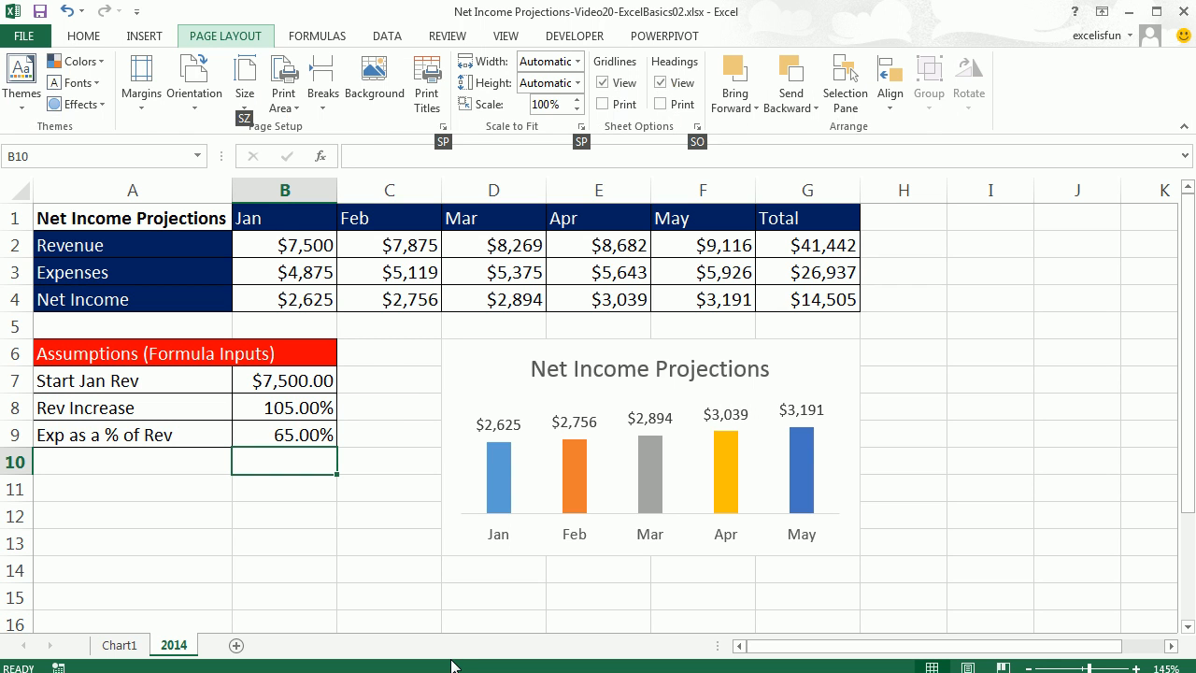
key("p")
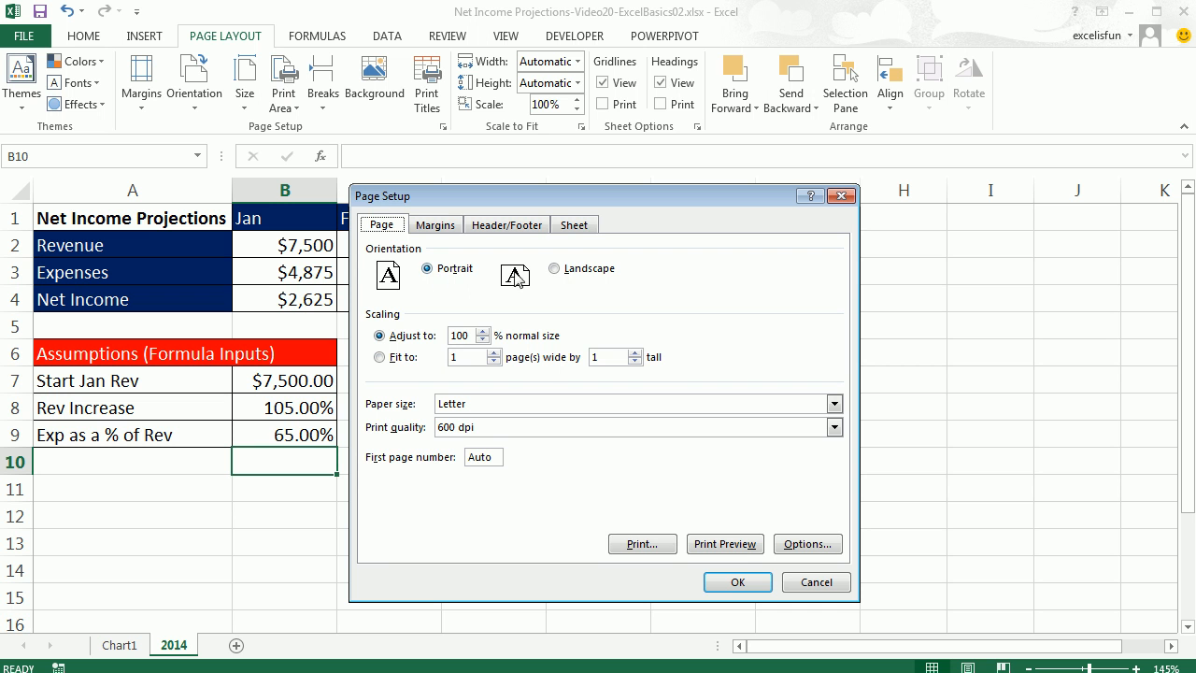
left_click_drag(568, 196, 1017, 212)
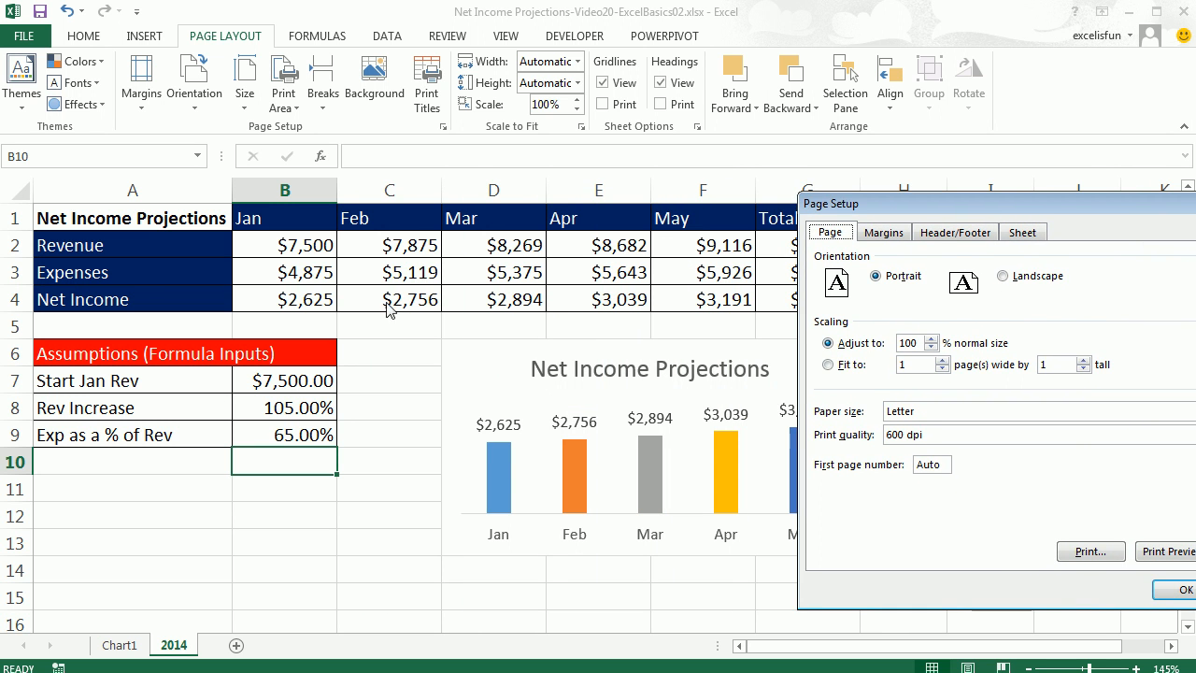
left_click_drag(937, 208, 558, 188)
left_click(624, 260)
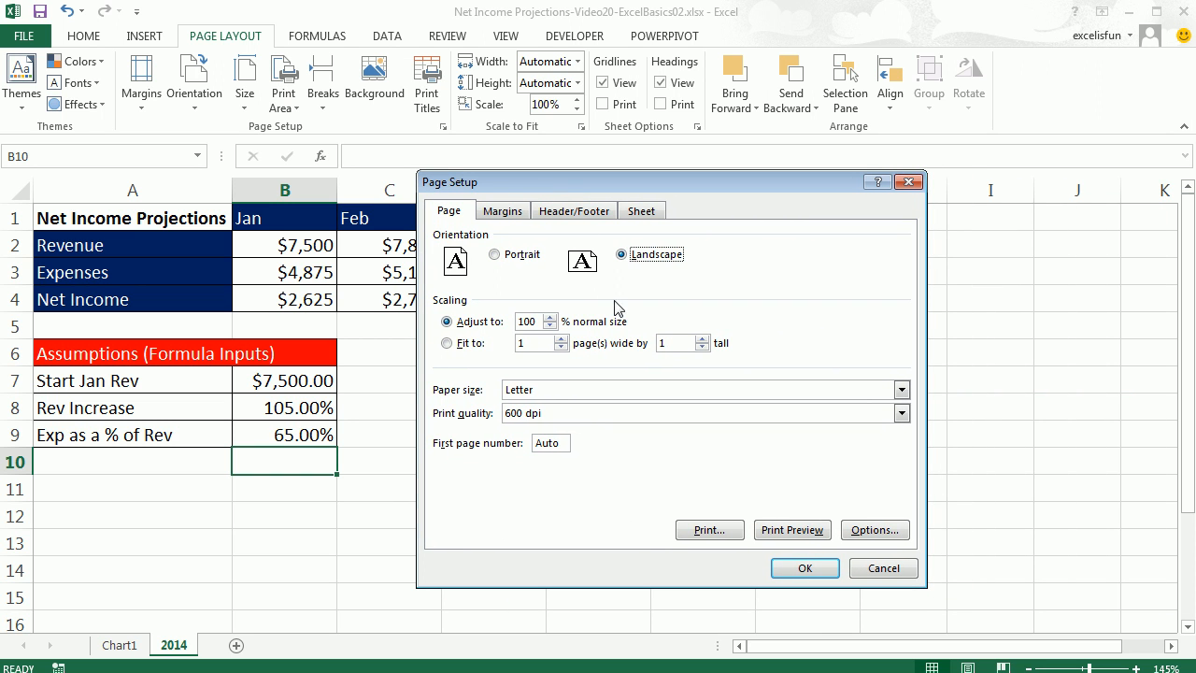
left_click(553, 315)
left_click(553, 316)
left_click(553, 316)
left_click(510, 213)
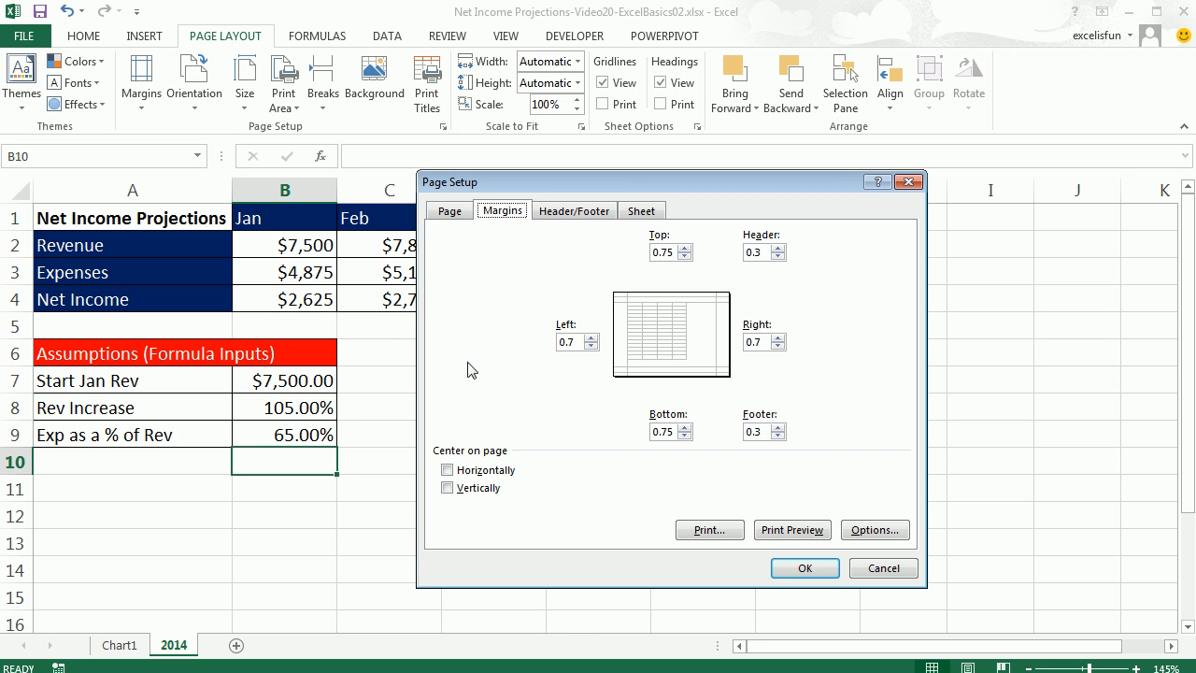
left_click(447, 471)
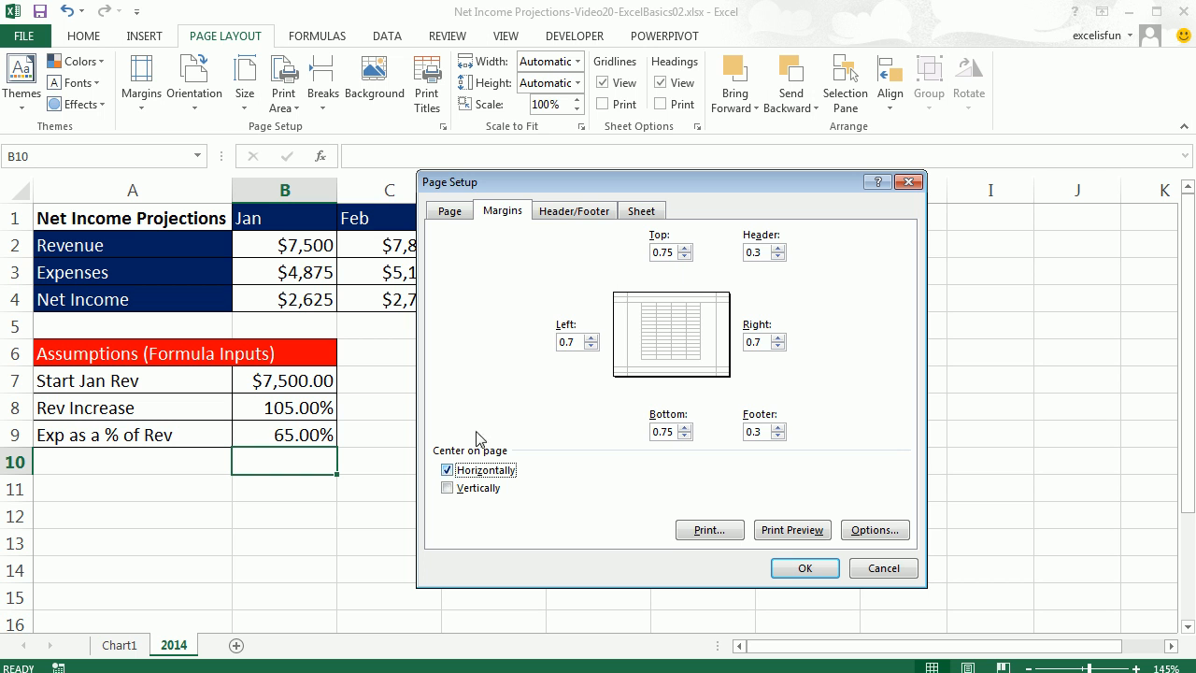
Set the footer to the built-in "Page 1 of ?" option.
left_click(584, 213)
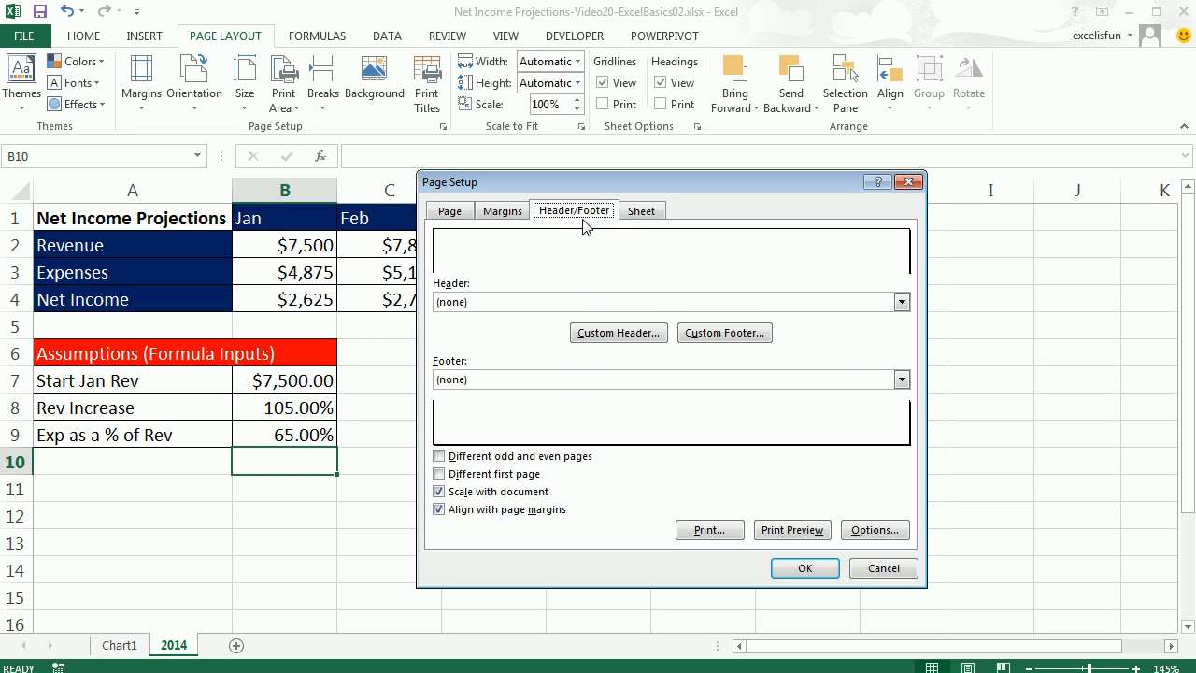
left_click(902, 381)
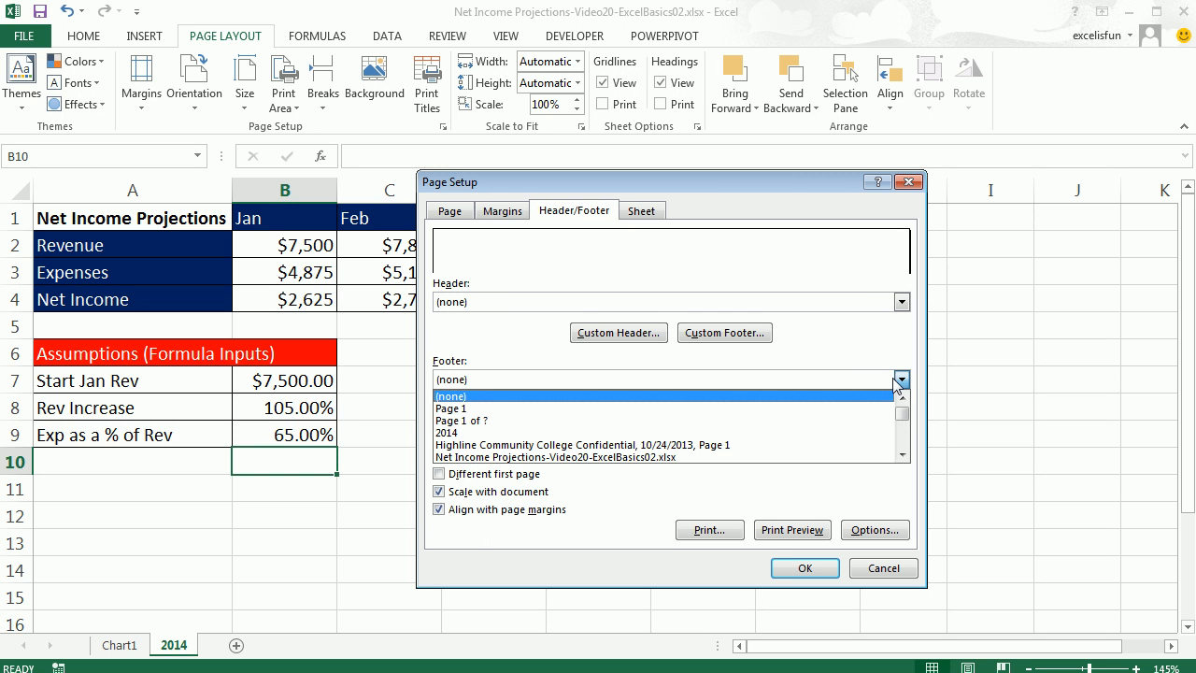
left_click(487, 422)
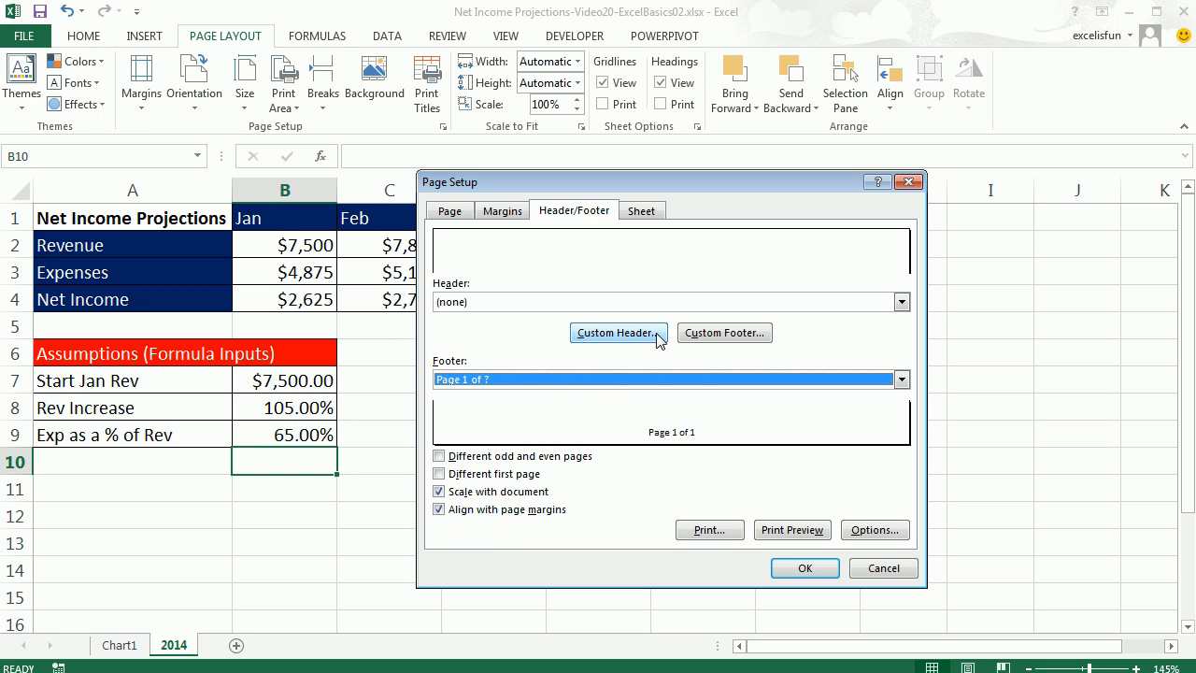
Create a custom header with Projections on the left, the sheet name in the center and Boom Inc. on the right.
left_click(627, 341)
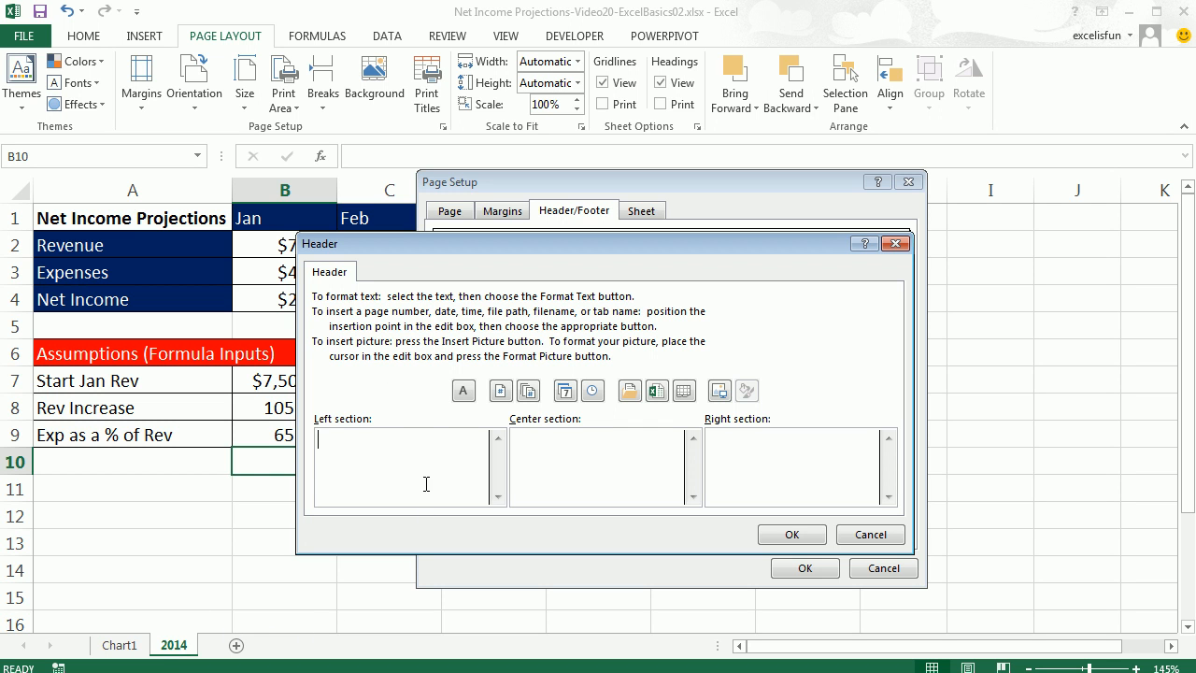
type("jections")
left_click(684, 391)
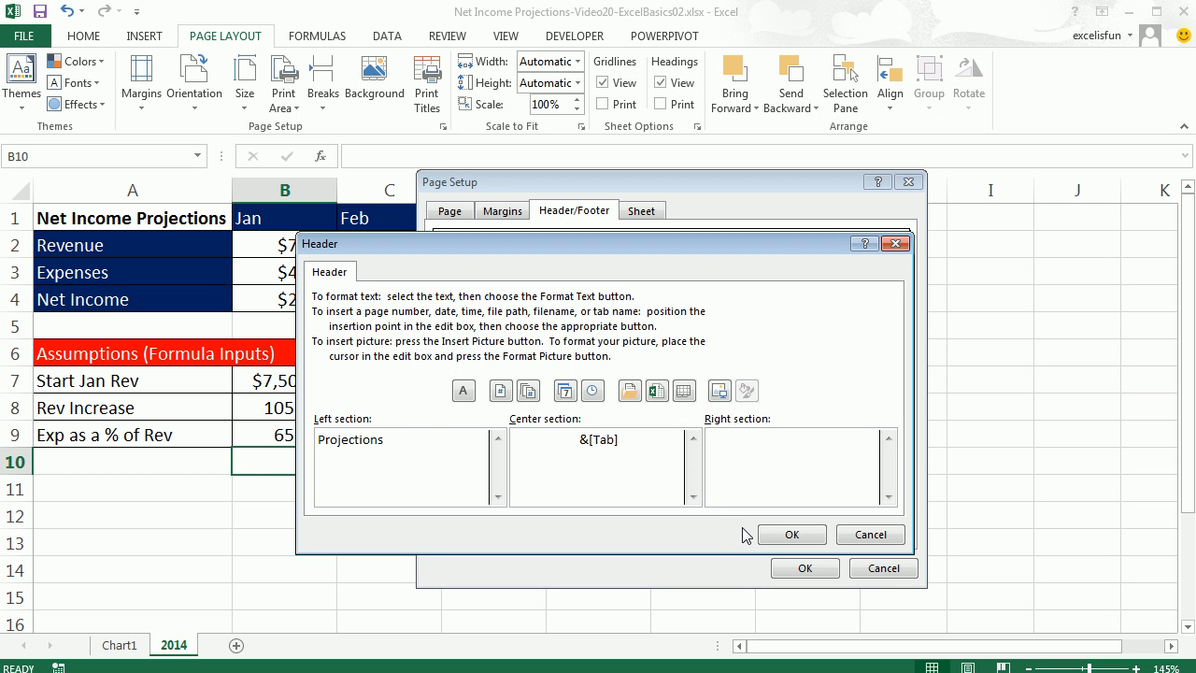
type("Boom Inc.")
left_click(792, 535)
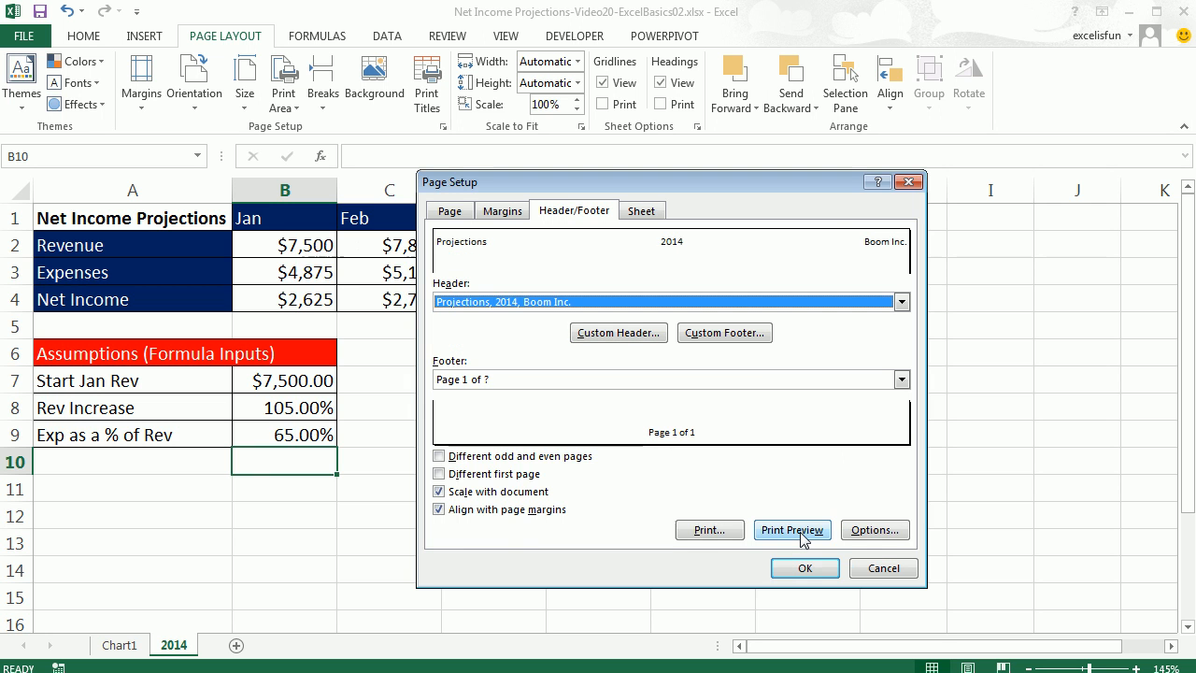
Set the print area to A1:G13, apply the page setup and preview the printed page.
left_click(642, 213)
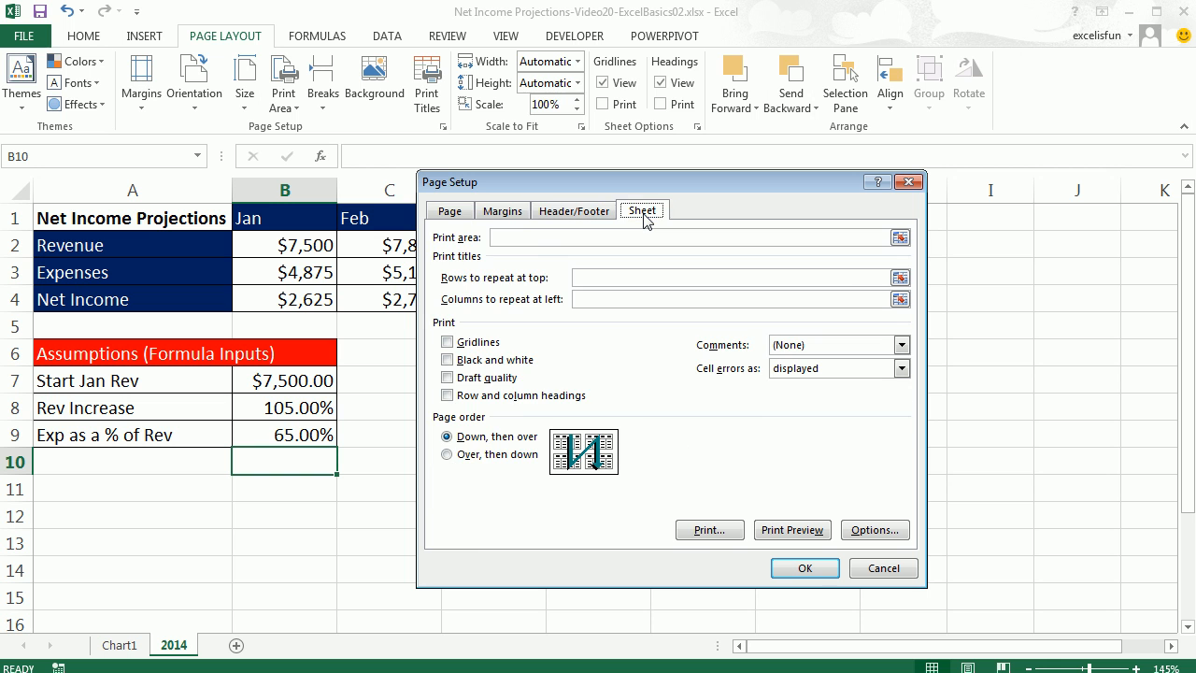
left_click(519, 239)
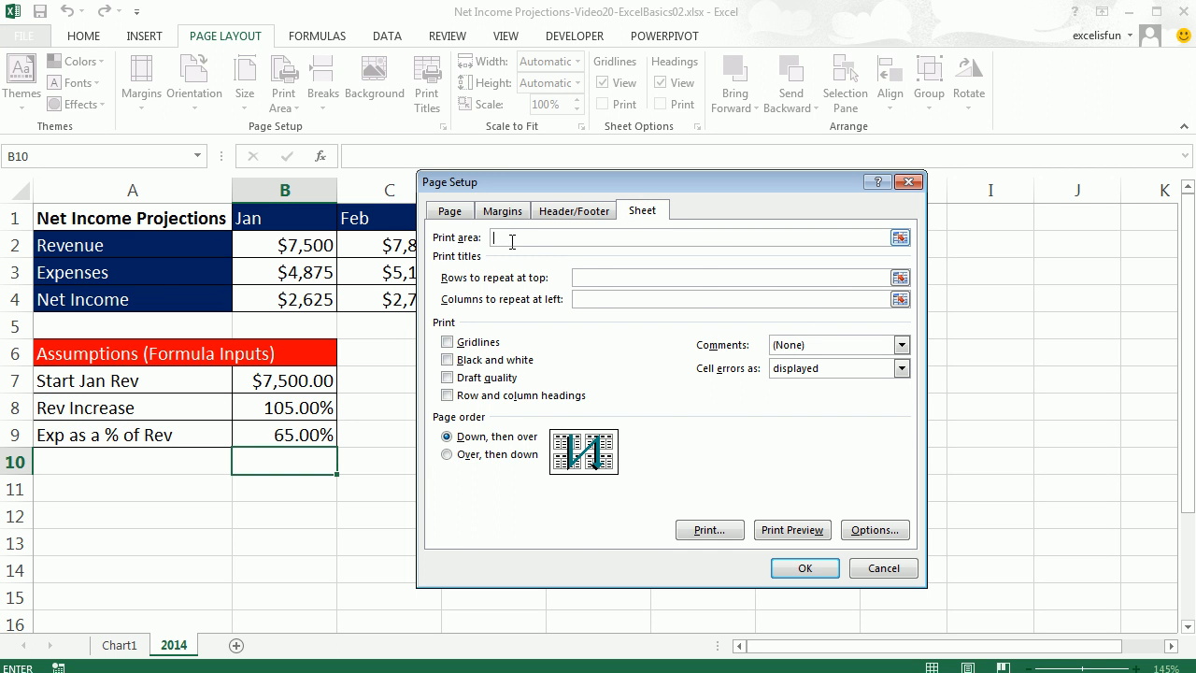
left_click_drag(103, 222, 833, 544)
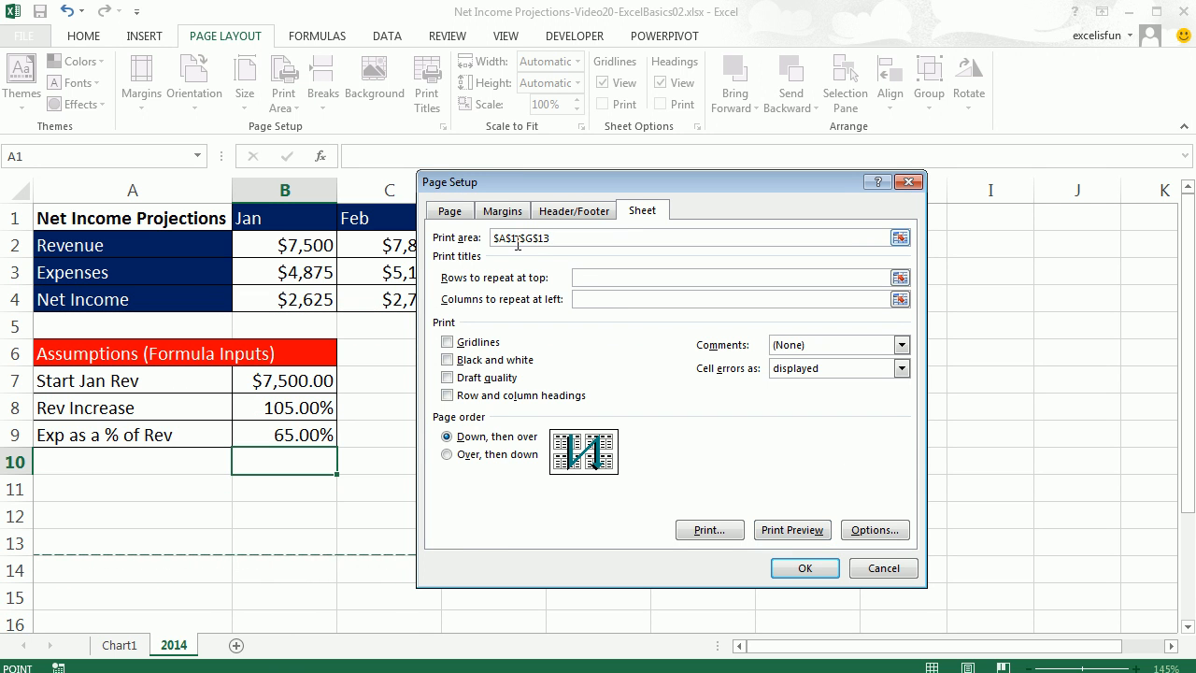
left_click(807, 569)
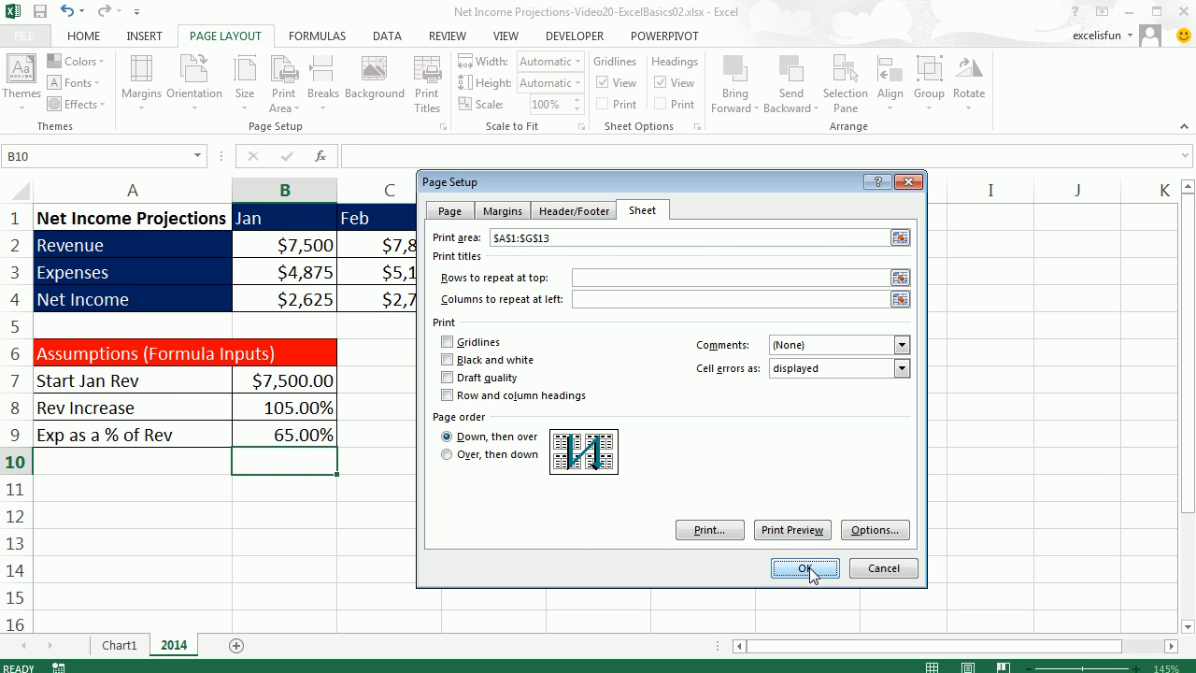
key("ctrl+p")
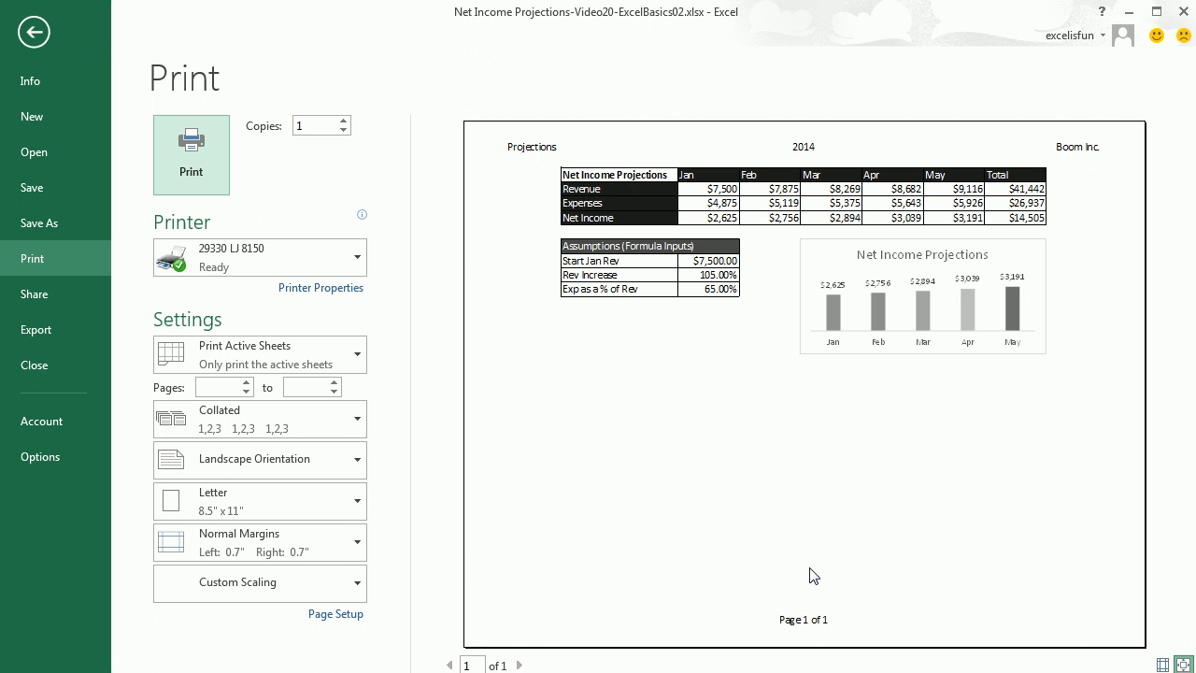
key("Escape")
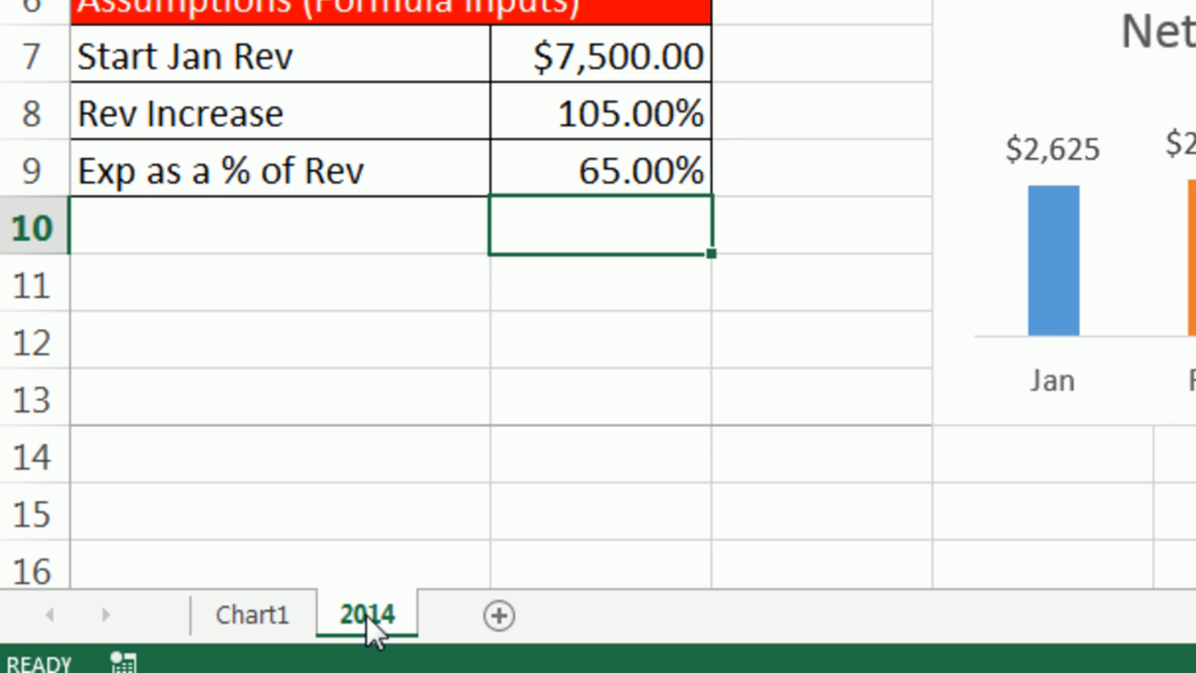
Copy the 2014 sheet and rename the copy 2015.
mouse_move(374, 631)
left_mouse_down()
mouse_move(379, 523)
mouse_move(414, 499)
mouse_move(483, 490)
left_mouse_up()
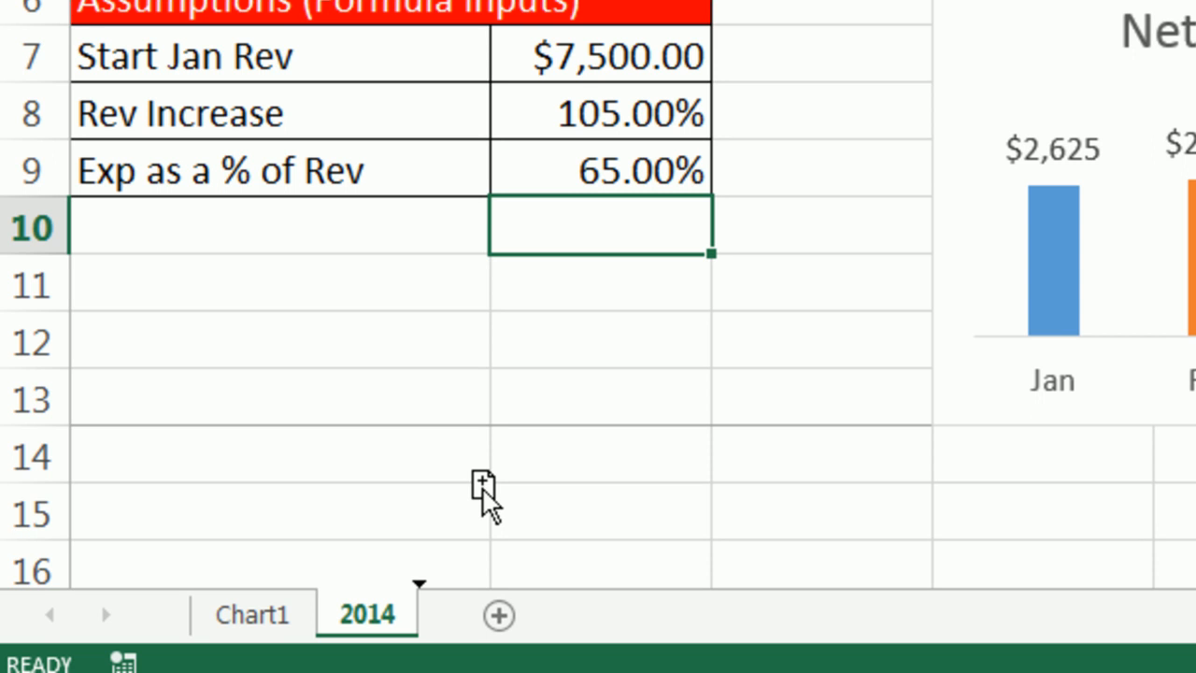
left_click_drag(483, 490, 483, 493)
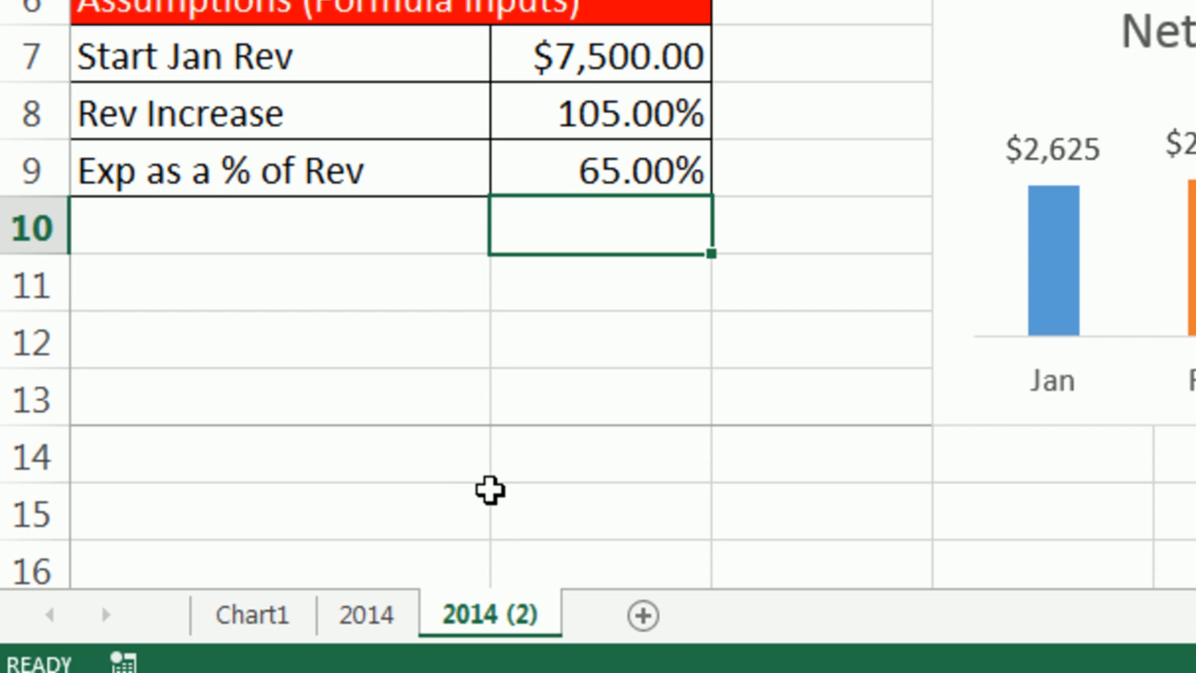
double_click(512, 618)
type("2015")
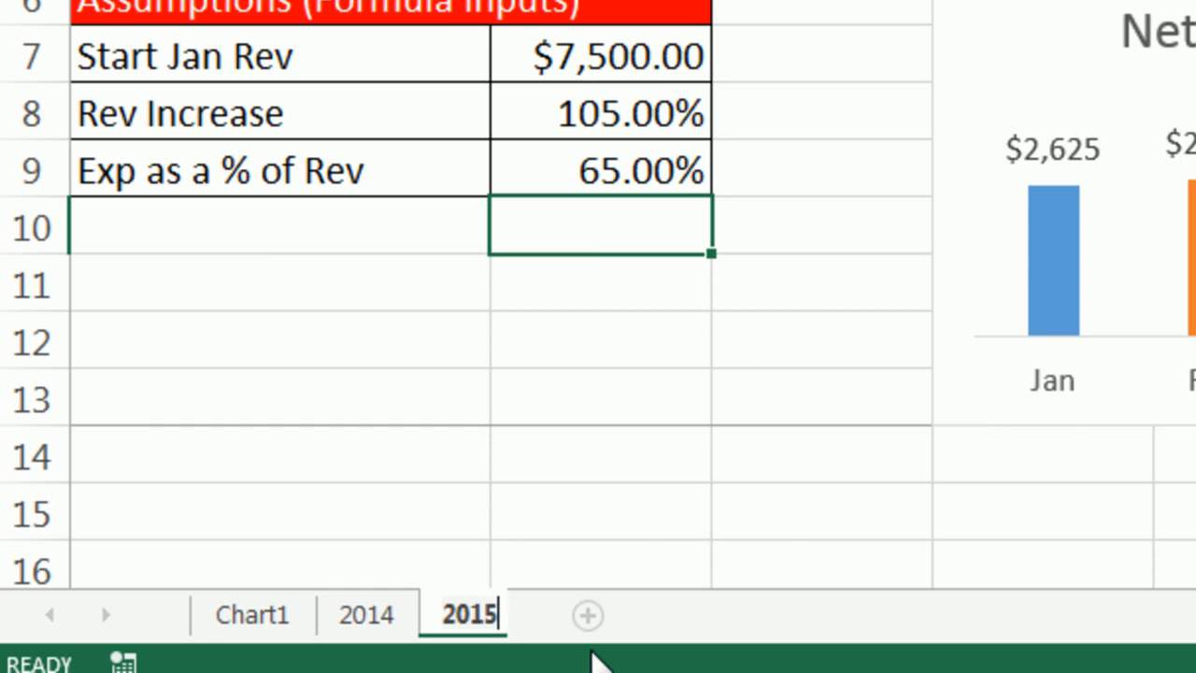
key("Return")
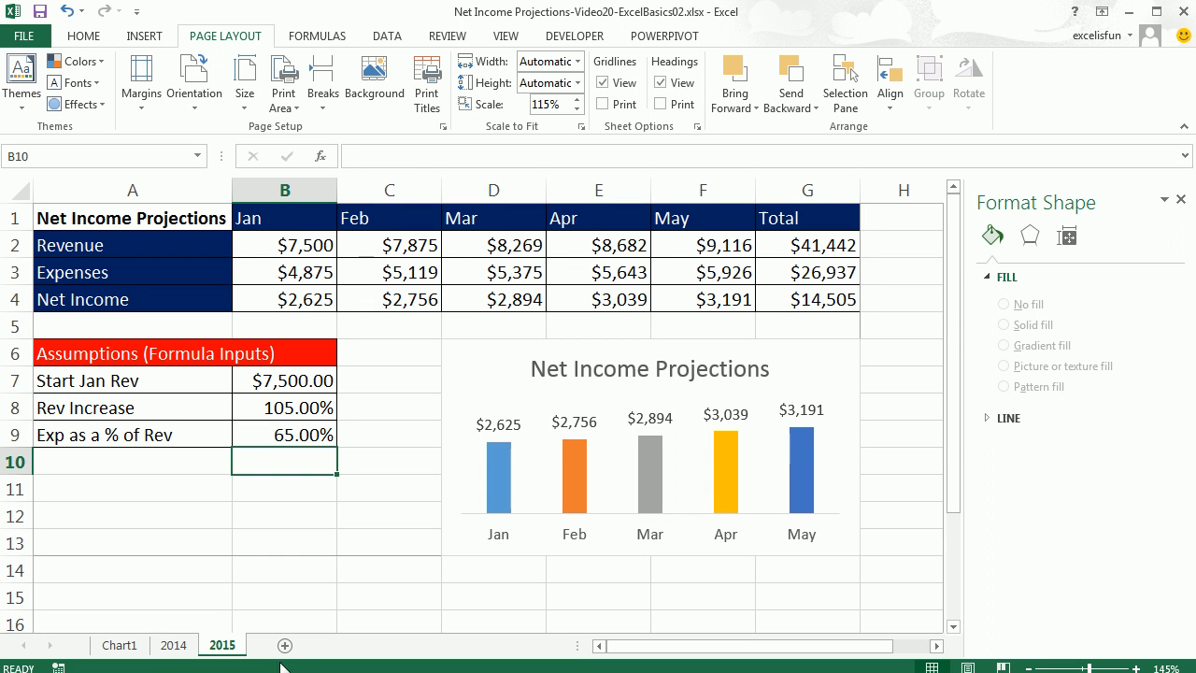
On the 2015 sheet set Start Jan Rev to 8000, Rev Increase to 107% and Exp as a % of Rev to 70%, then preview the printout.
left_click(299, 385)
type("8000")
key("Return")
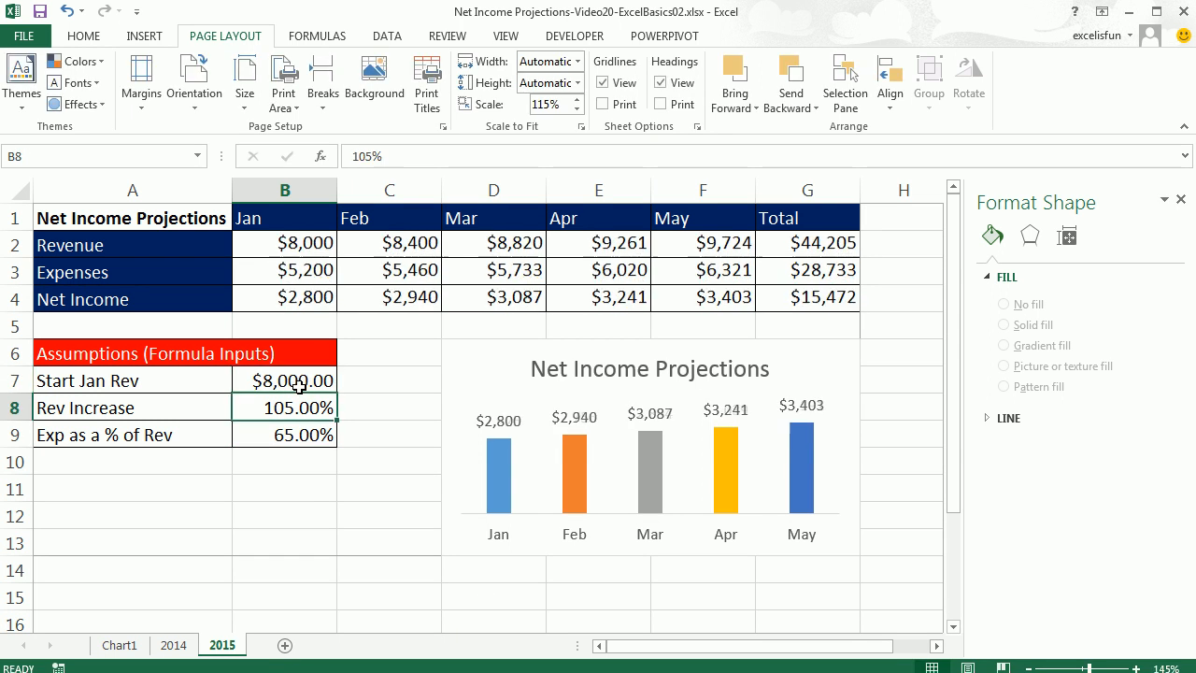
type("107")
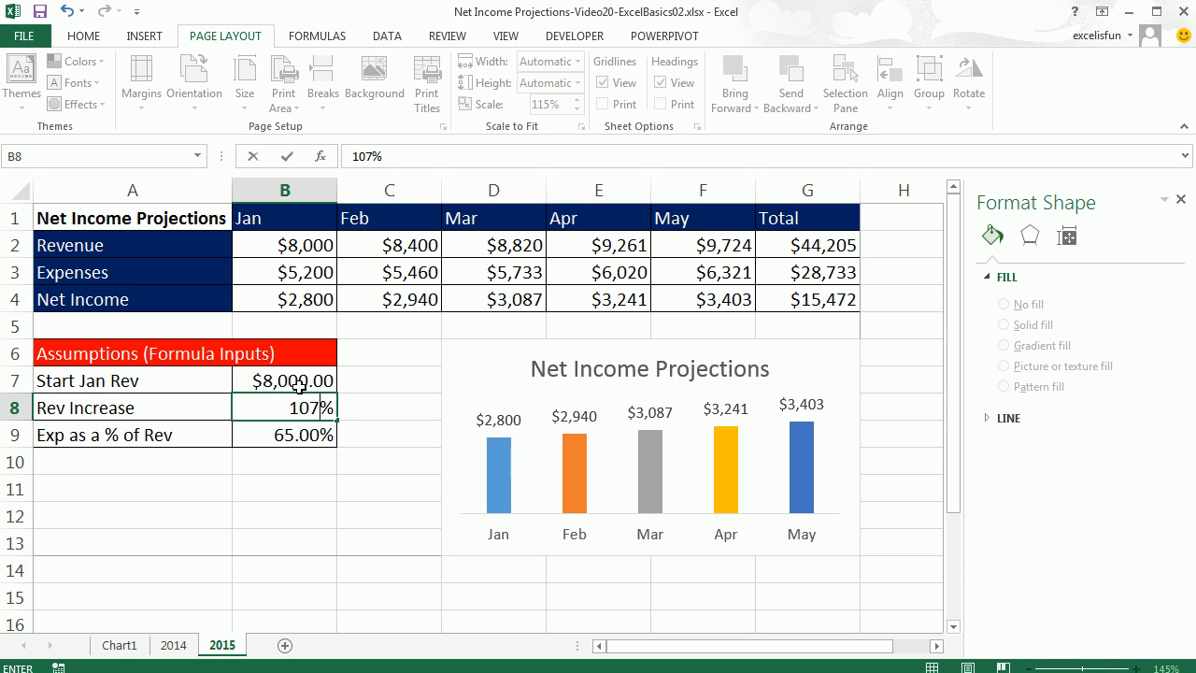
key("Return")
type("70")
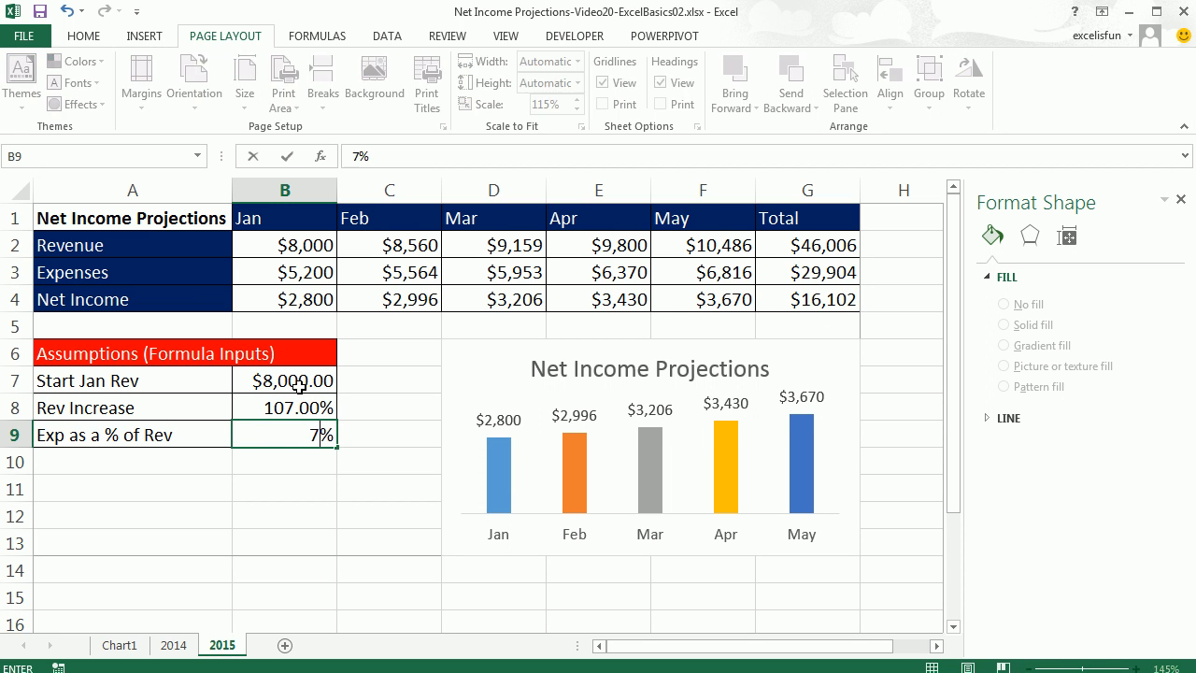
key("Return")
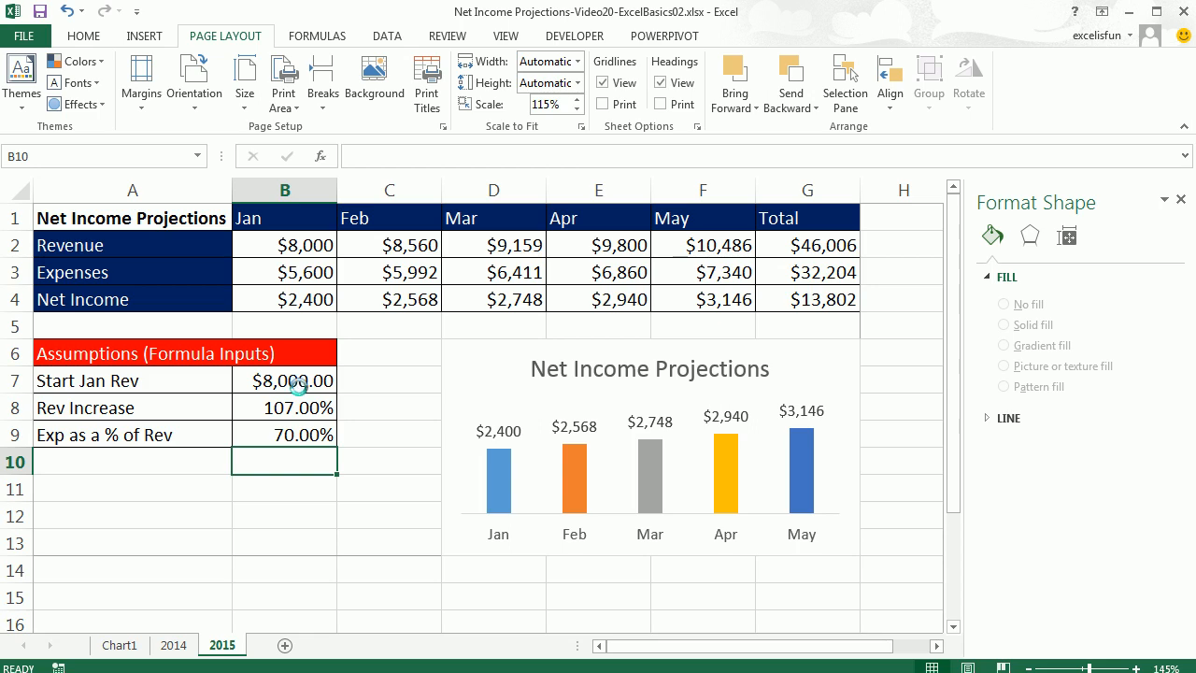
key("ctrl+p")
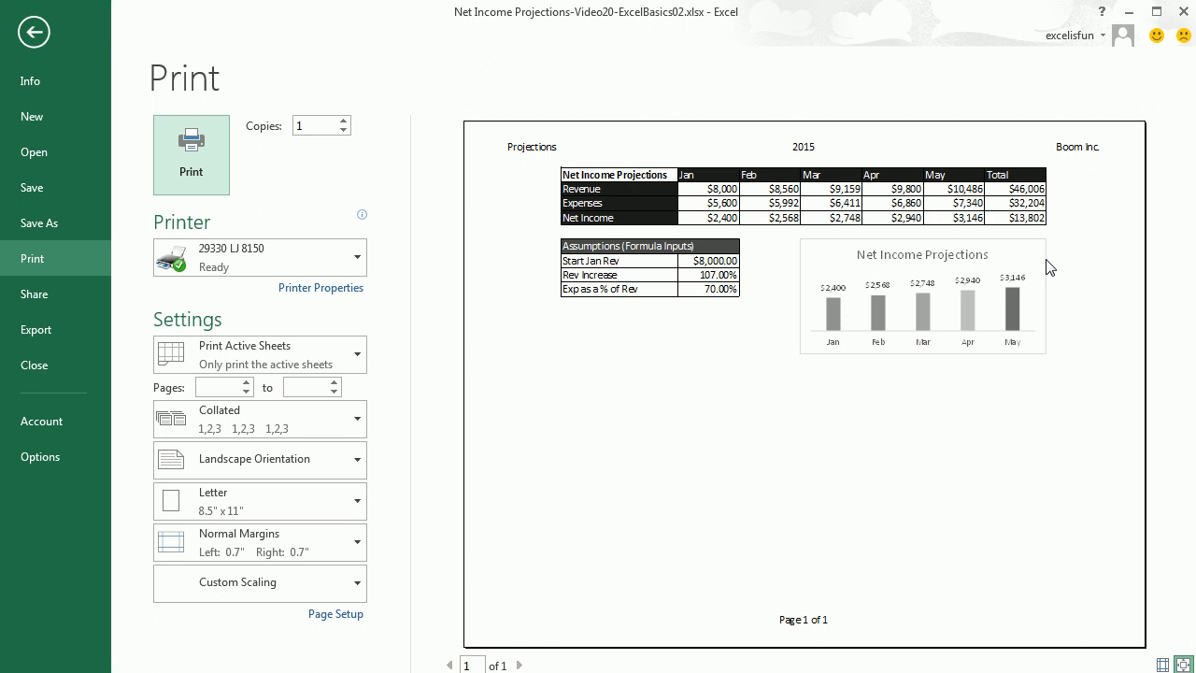
key("Escape")
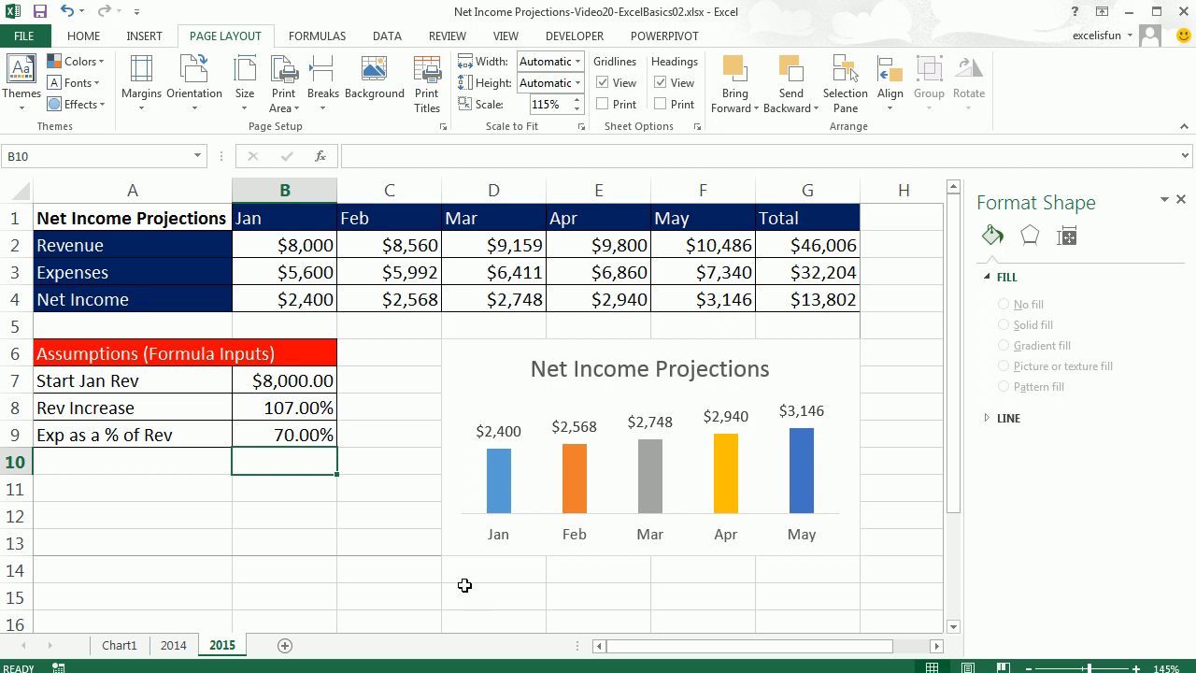
On the 2014 sheet, enter the label Start in A16 and 100 in B16, formatted as Currency.
left_click(175, 645)
left_click(261, 408)
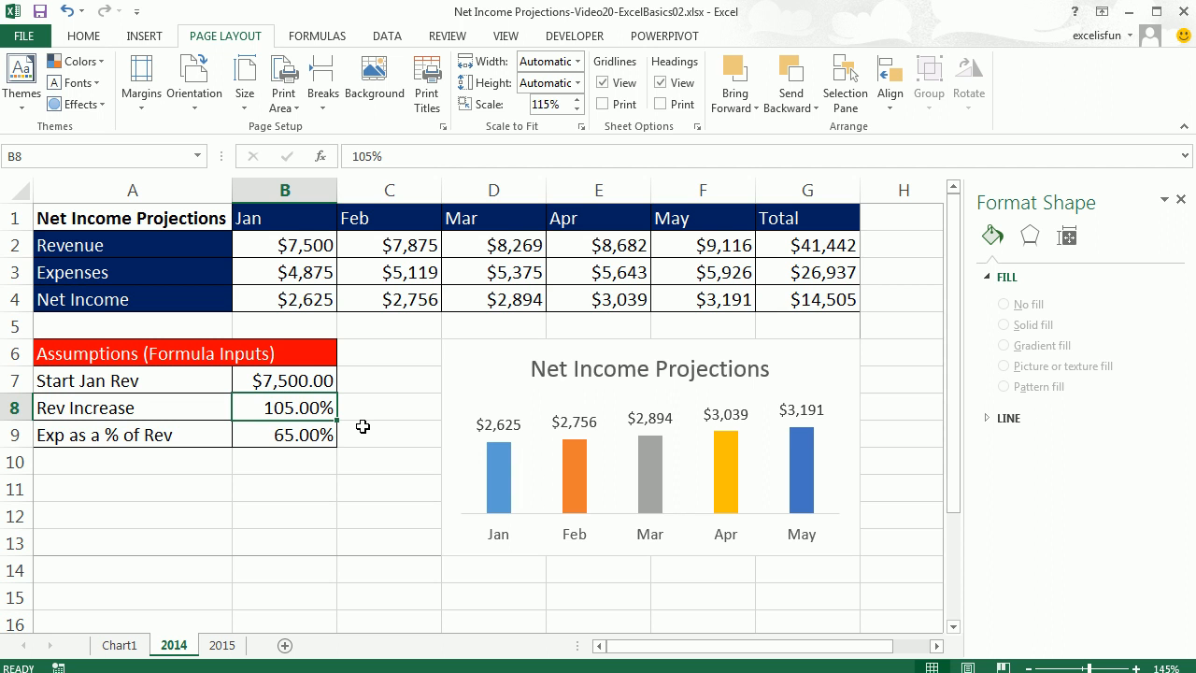
scroll(362, 426, "down", 4)
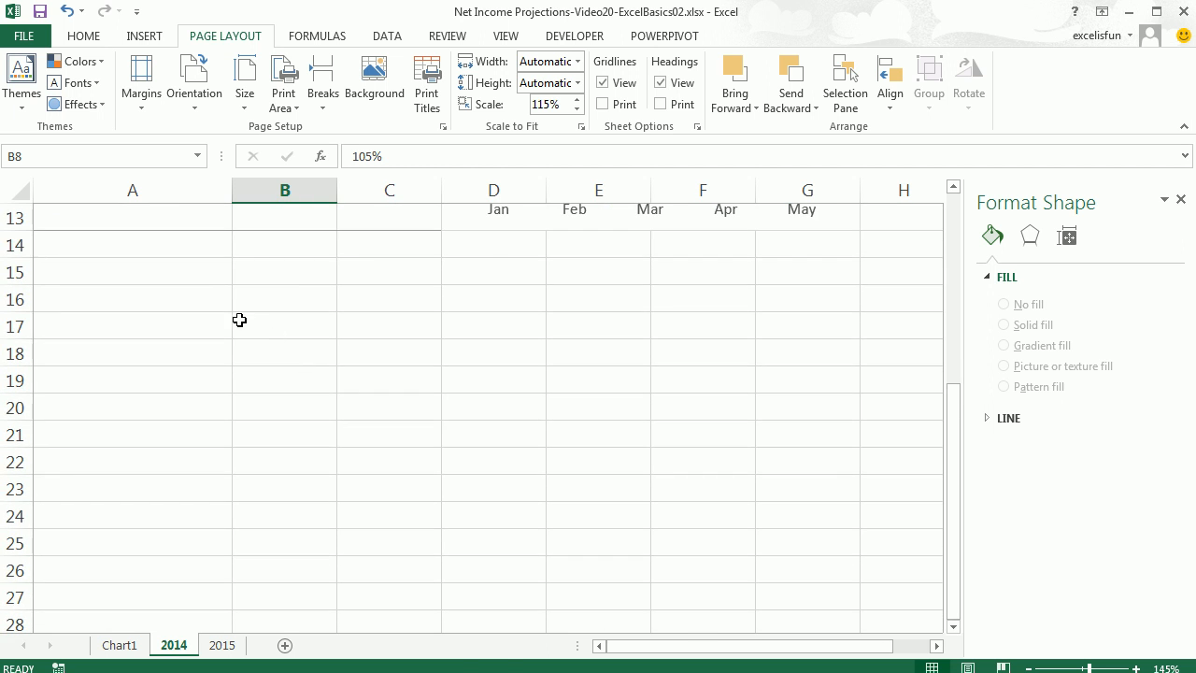
left_click(206, 301)
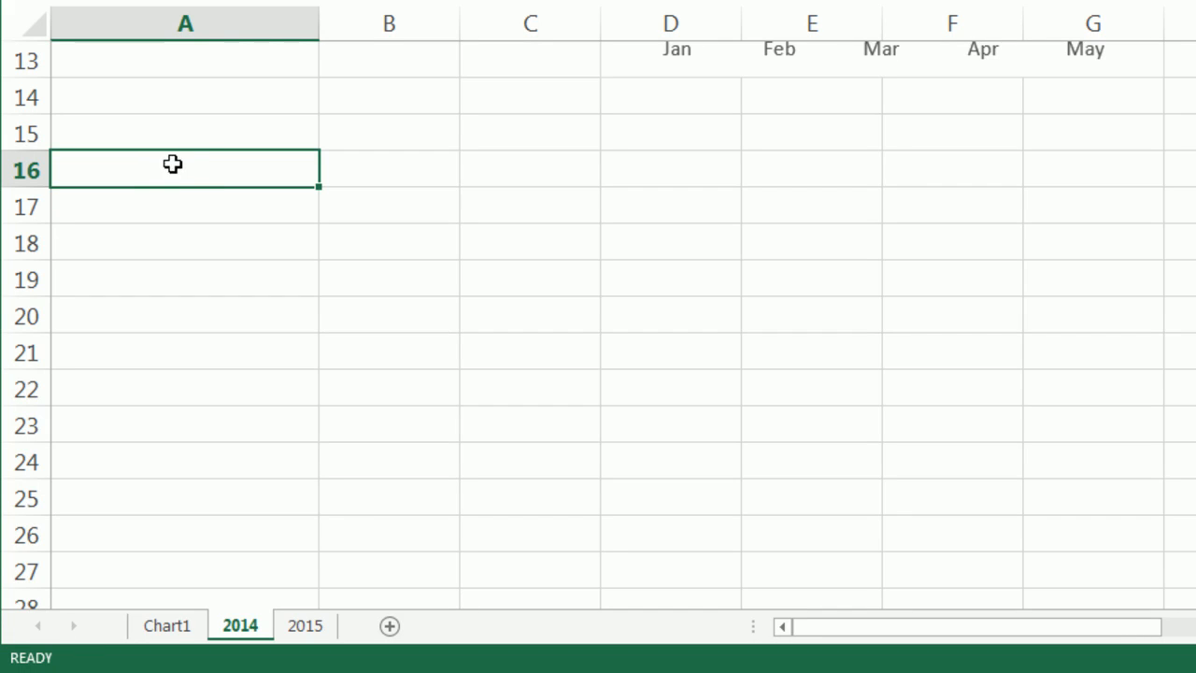
type("Start")
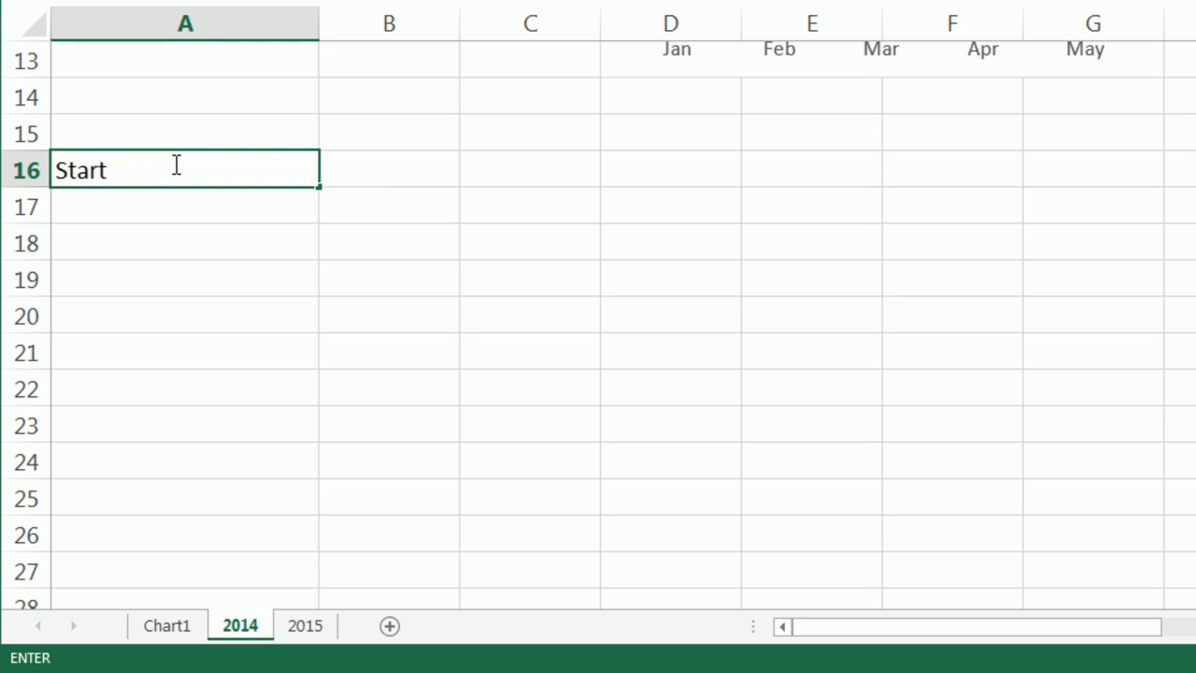
key("Tab")
type("100")
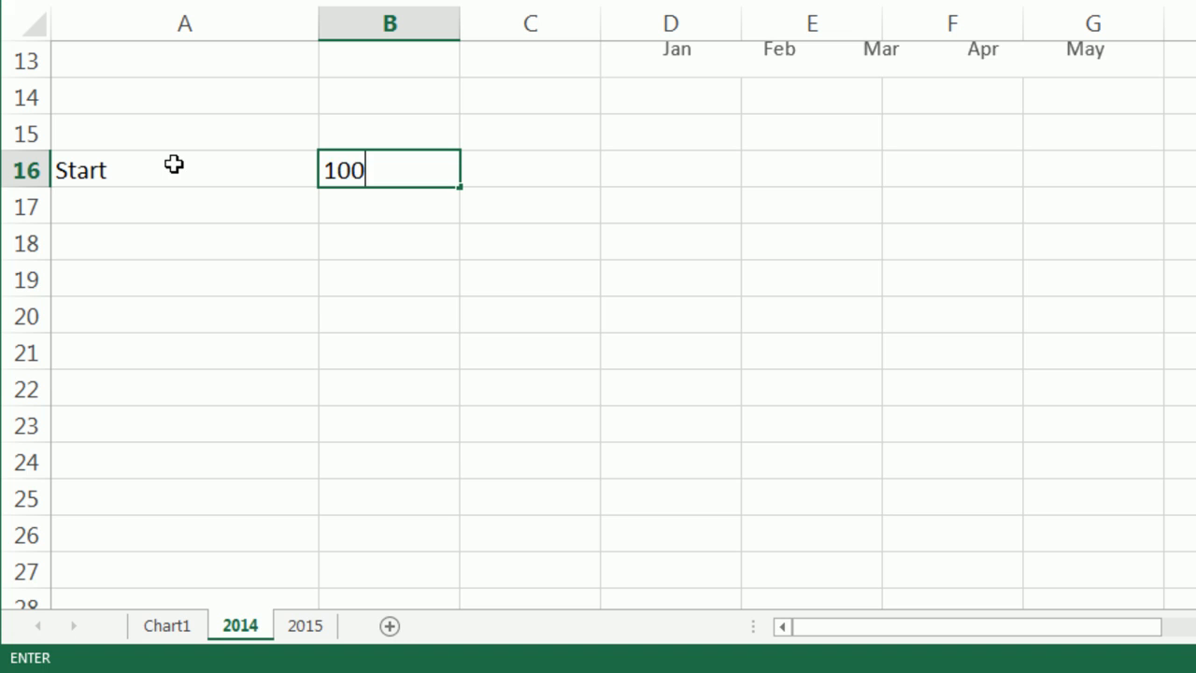
key("ctrl+Return")
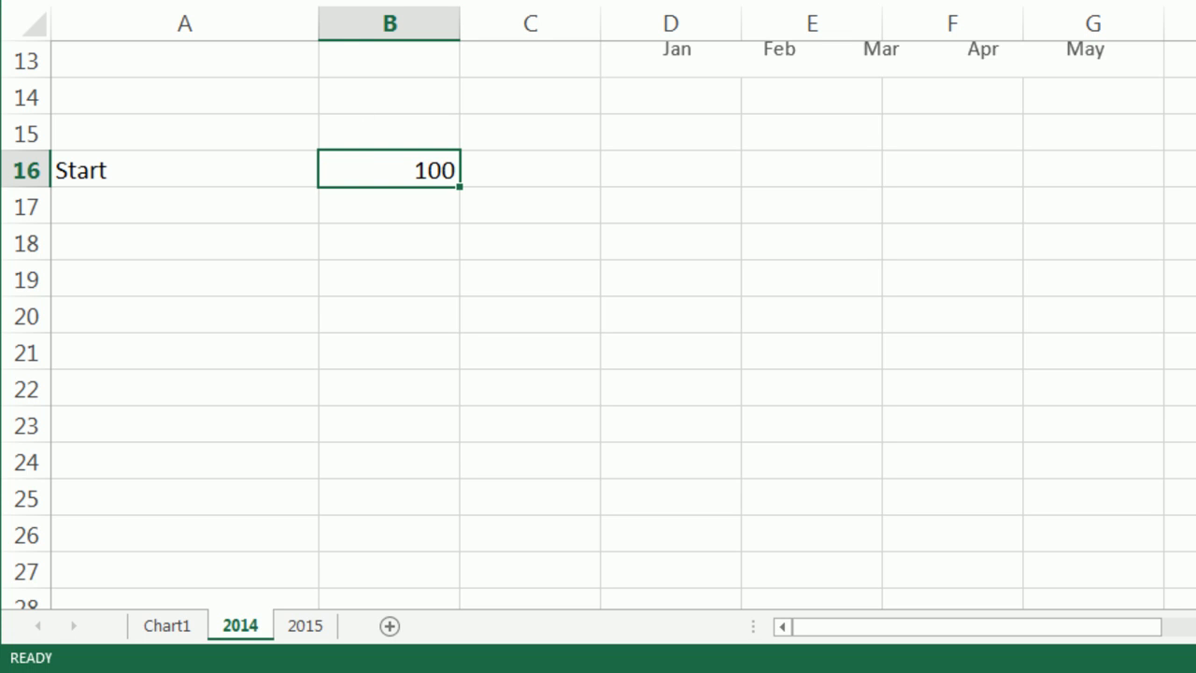
key("alt+h")
key("n")
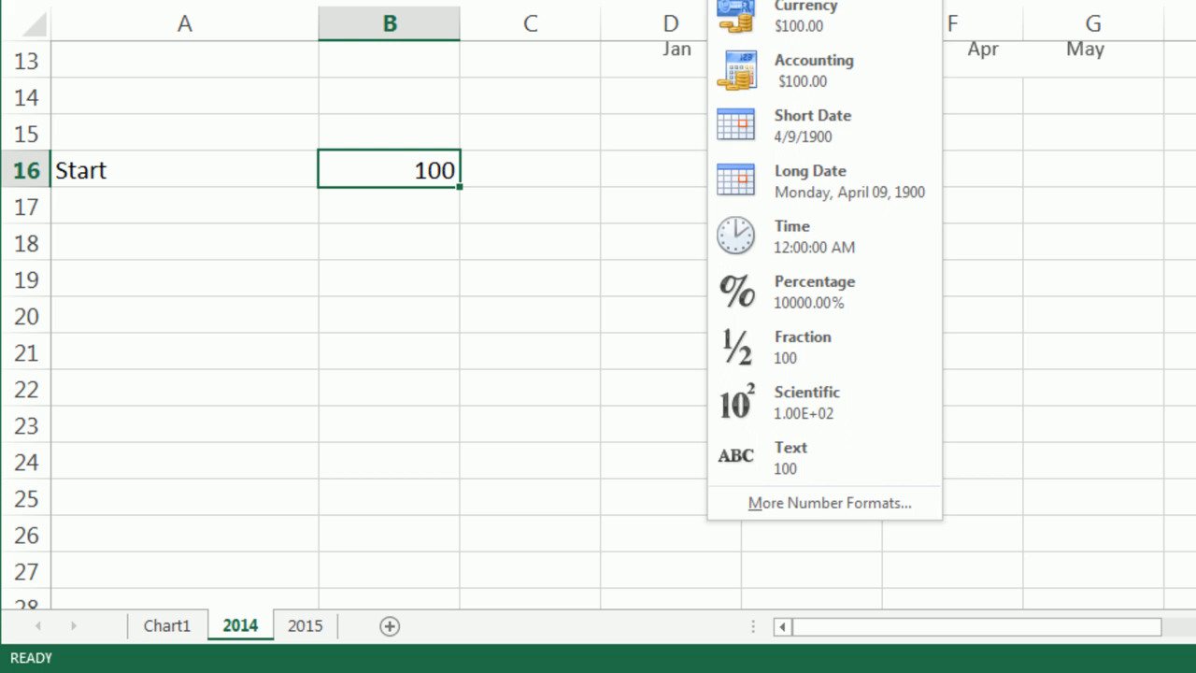
left_click(805, 21)
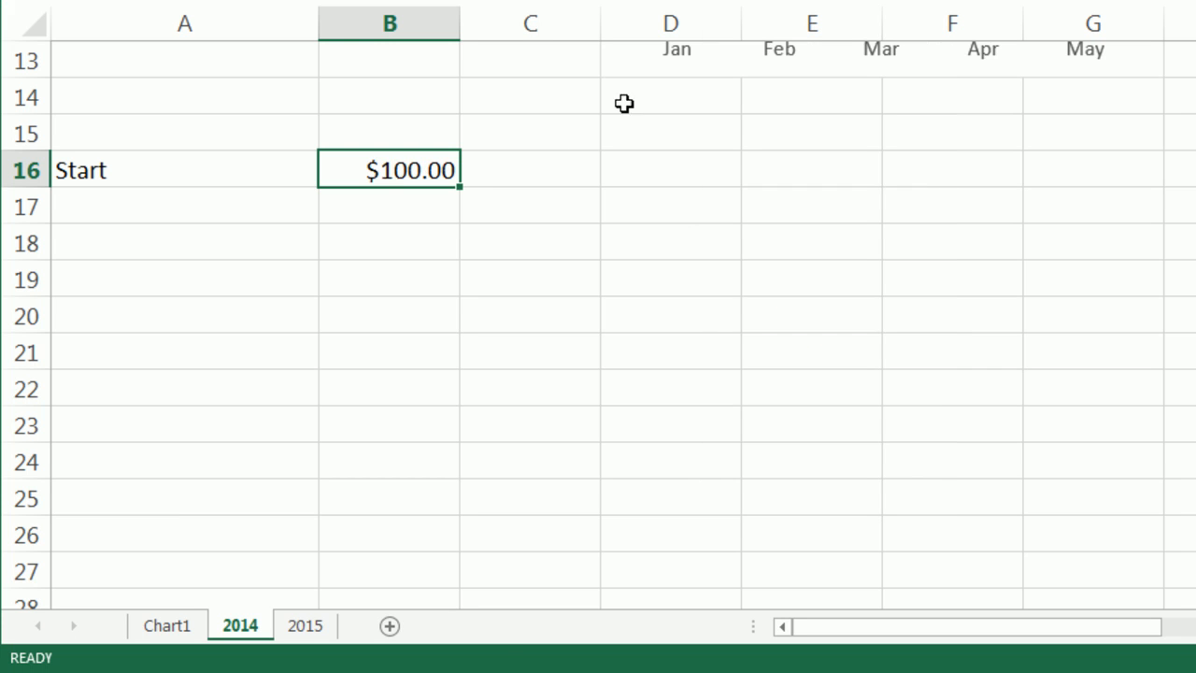
Enter the label Increase in A17 and the value .05 in B17.
left_click(271, 208)
type("Increase")
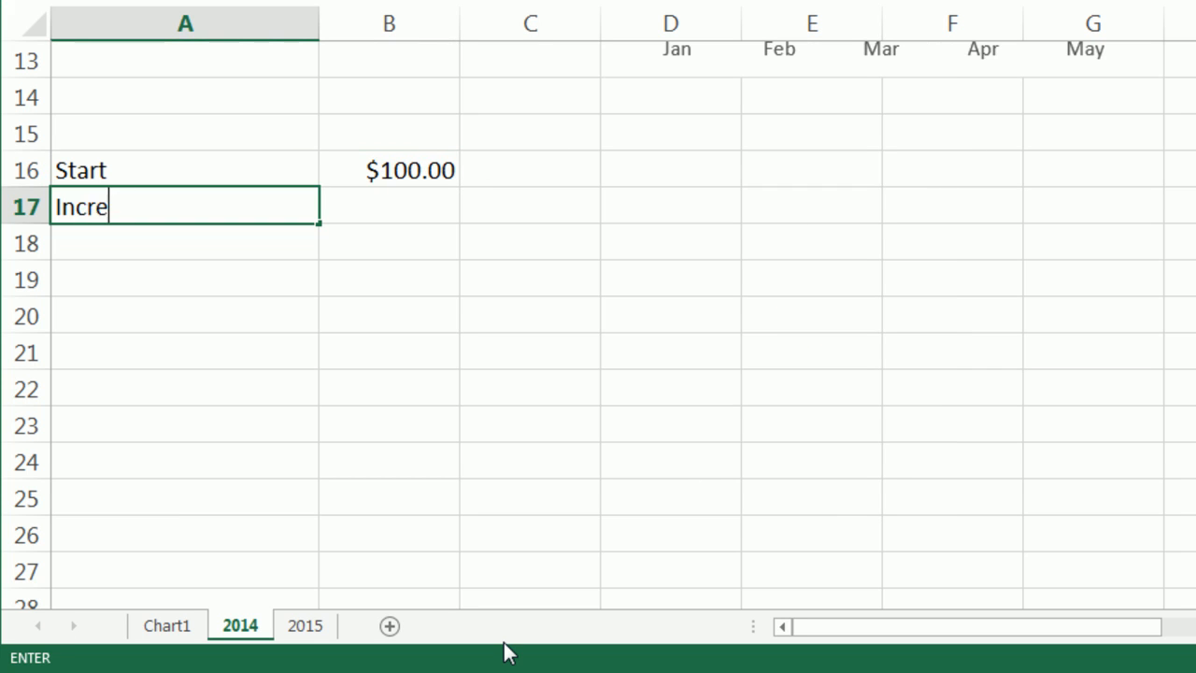
key("Tab")
type(".05")
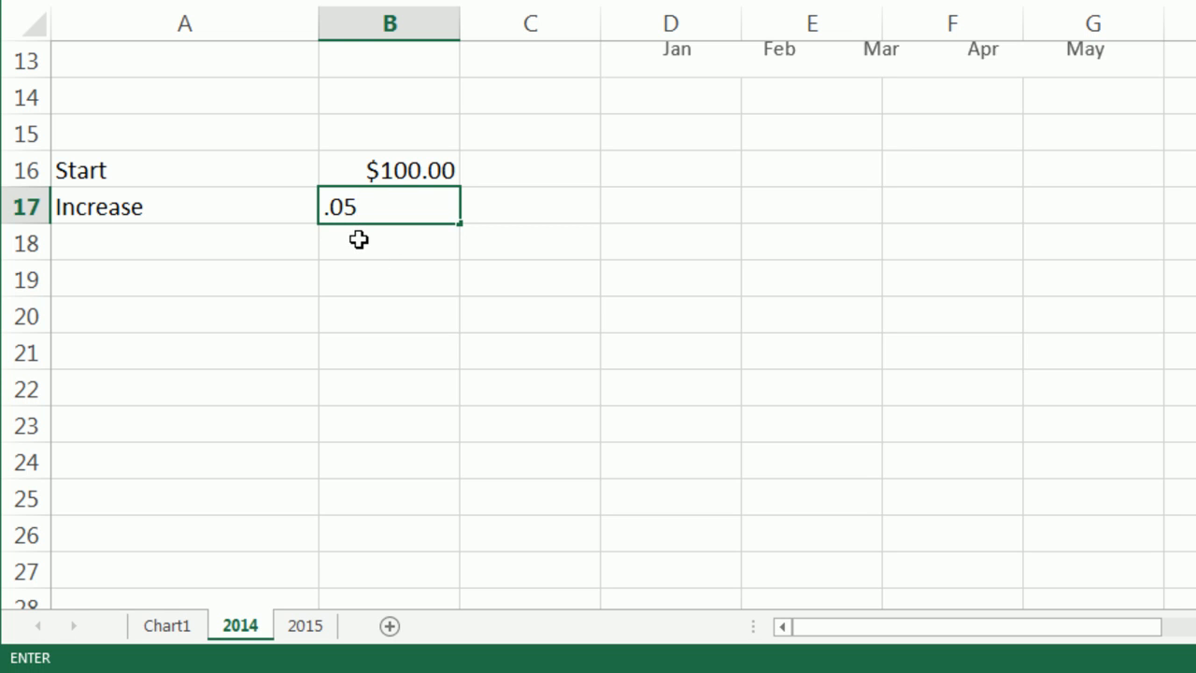
key("Tab")
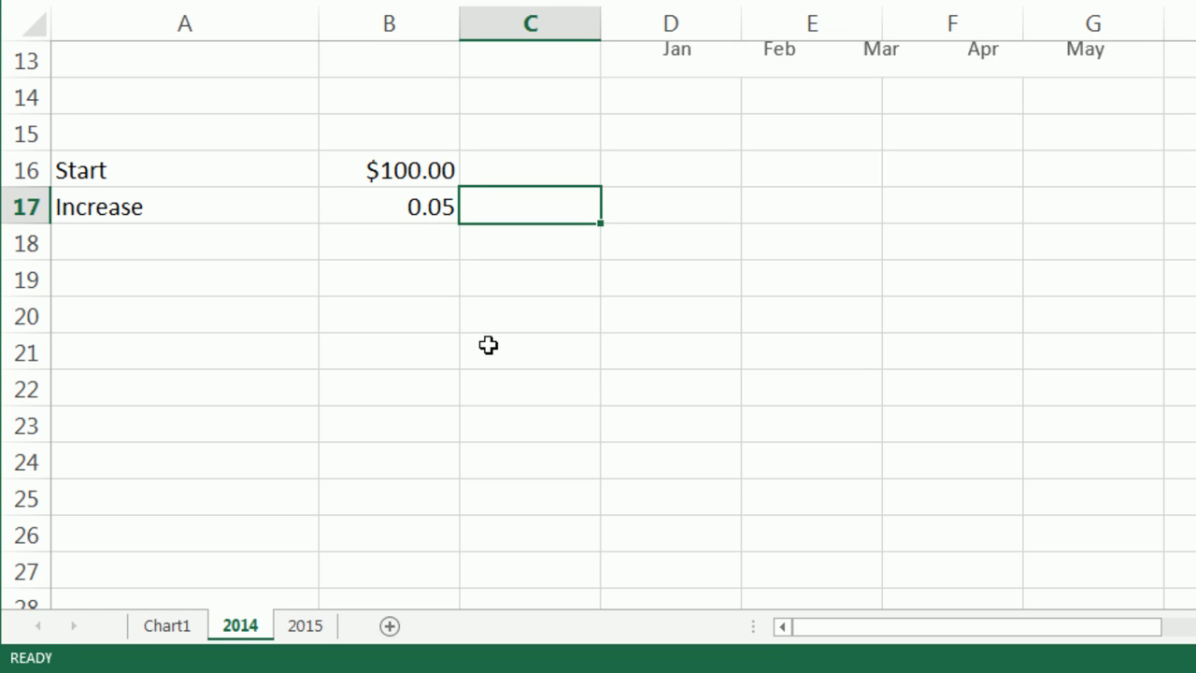
In C17, create a formula referencing B17 and format it as Percentage.
type("=")
left_click(386, 205)
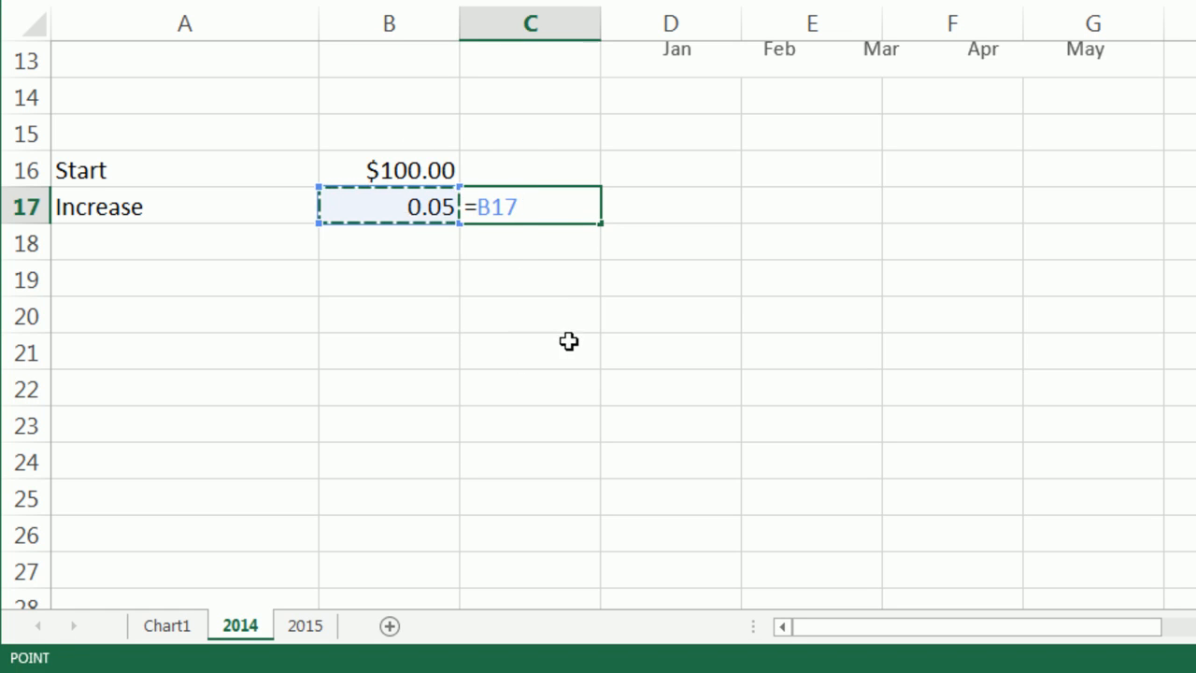
key("ctrl+Return")
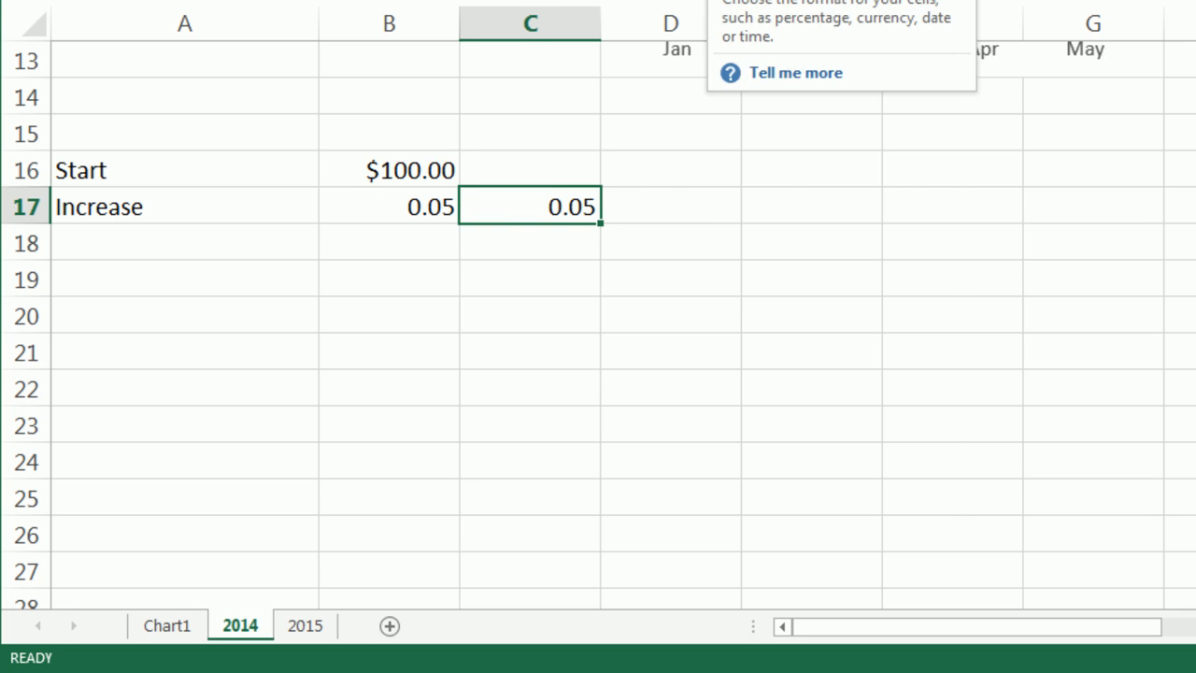
left_click(841, 2)
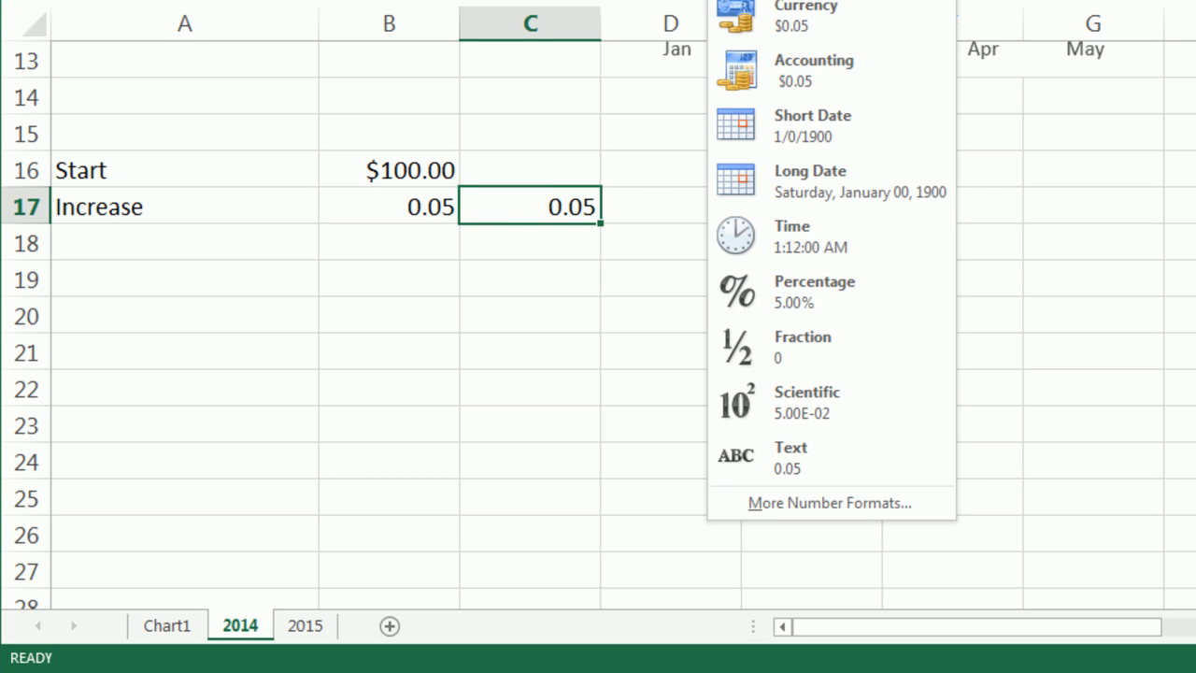
left_click(799, 312)
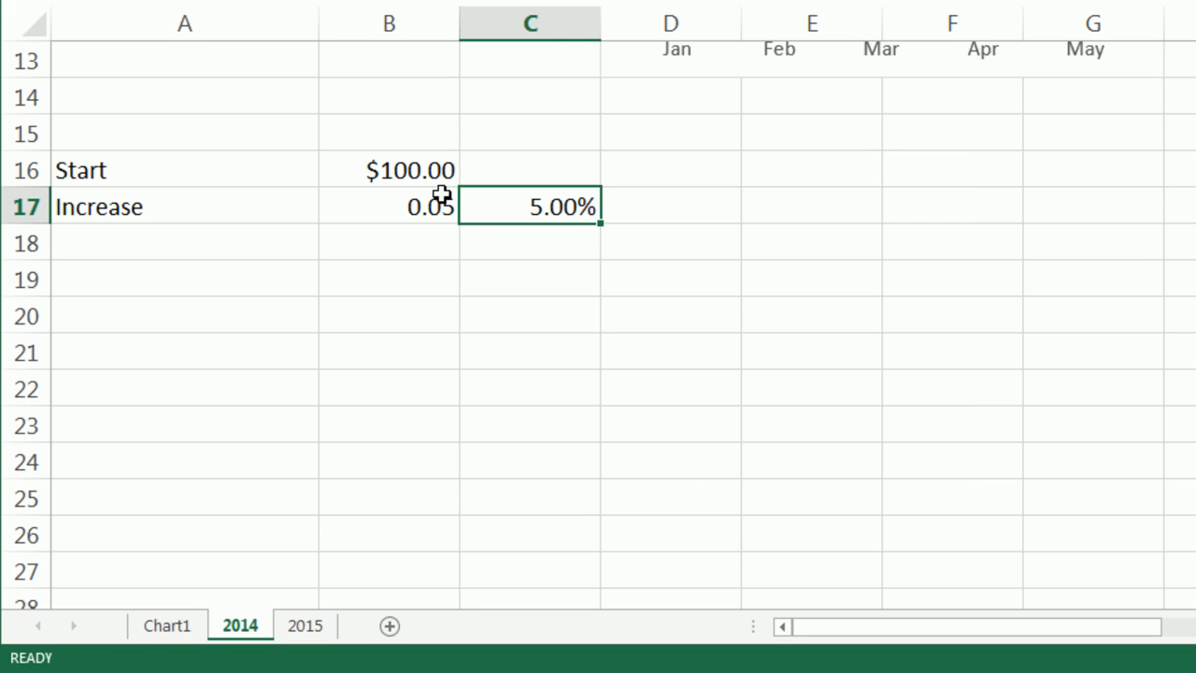
Enter the label Increase Amount in A18 and the formula =B17*B16 in B18.
left_click(222, 250)
type("Increase Amount")
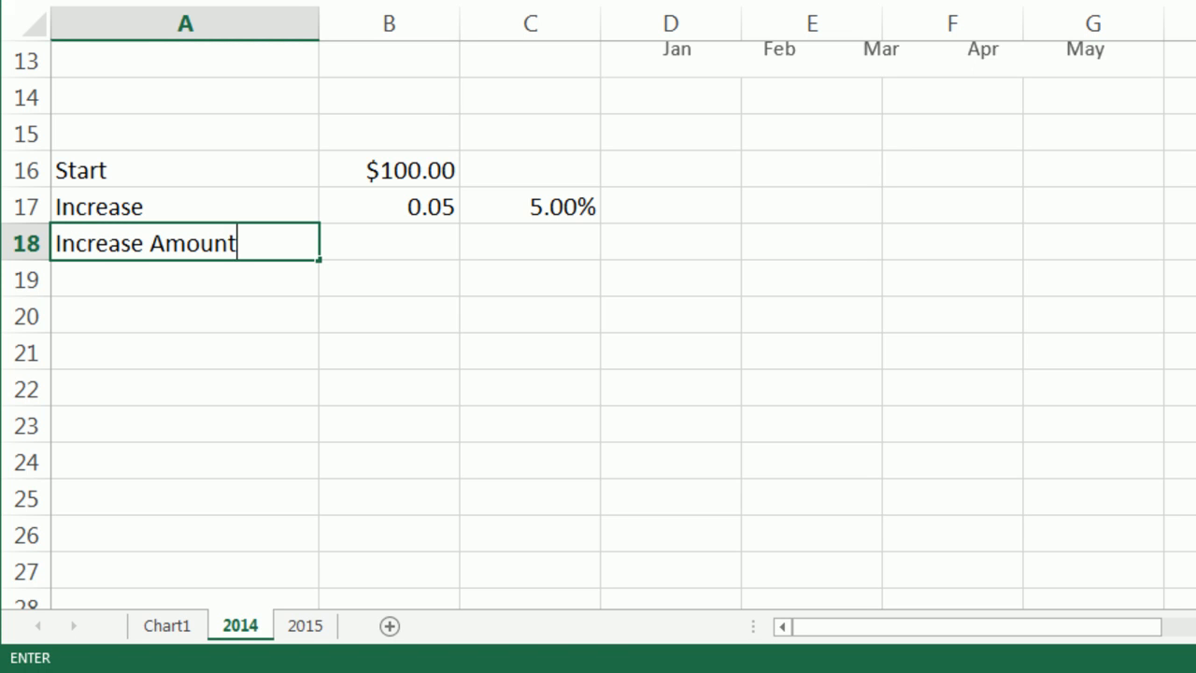
key("Tab")
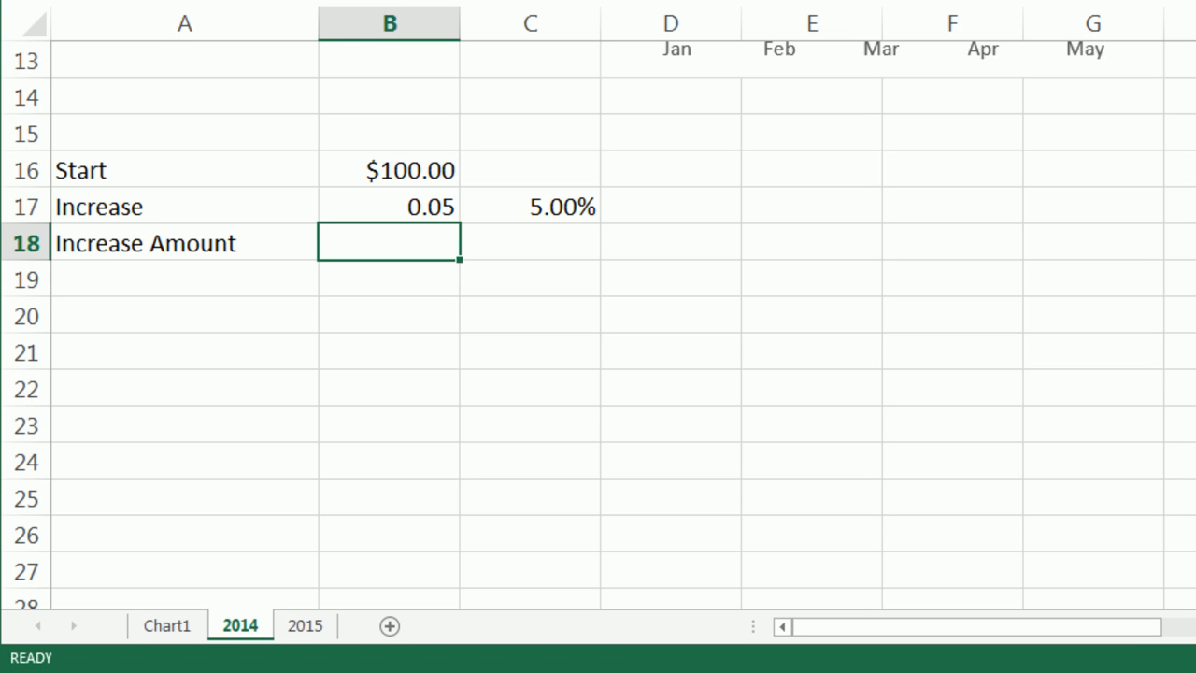
type("=")
key("Up")
type("*")
key("Up")
key("Up")
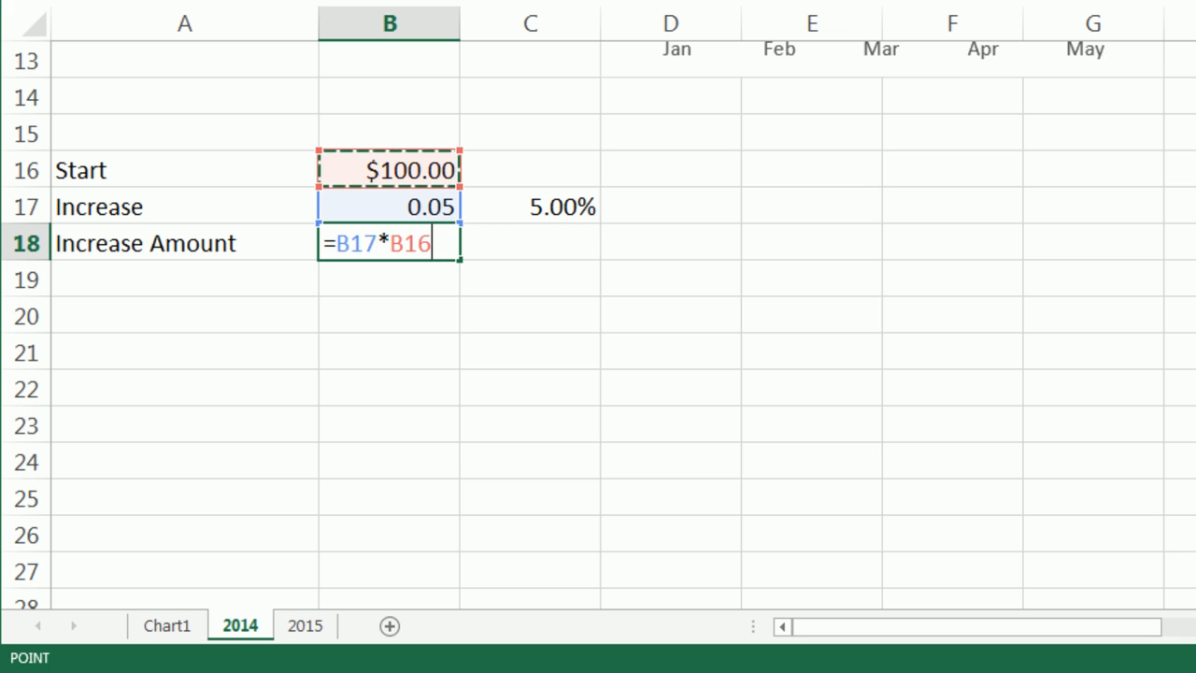
key("ctrl+Return")
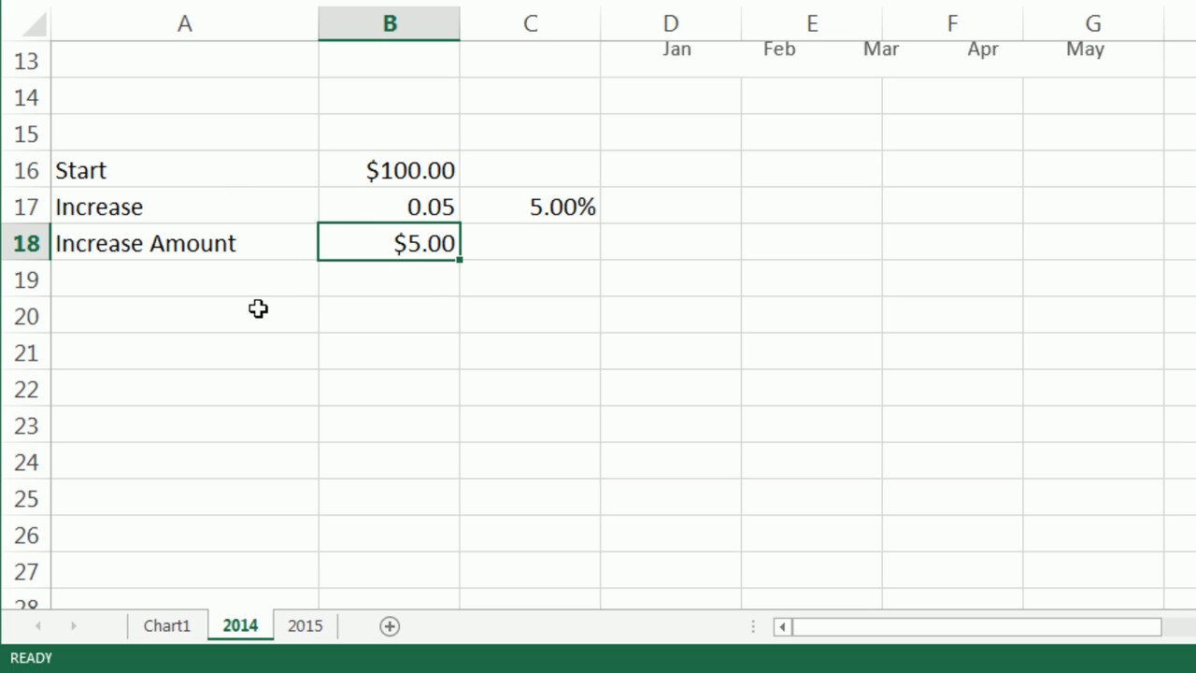
Enter the label End in A19 and the formula =B16+B18 in B19.
left_click(272, 271)
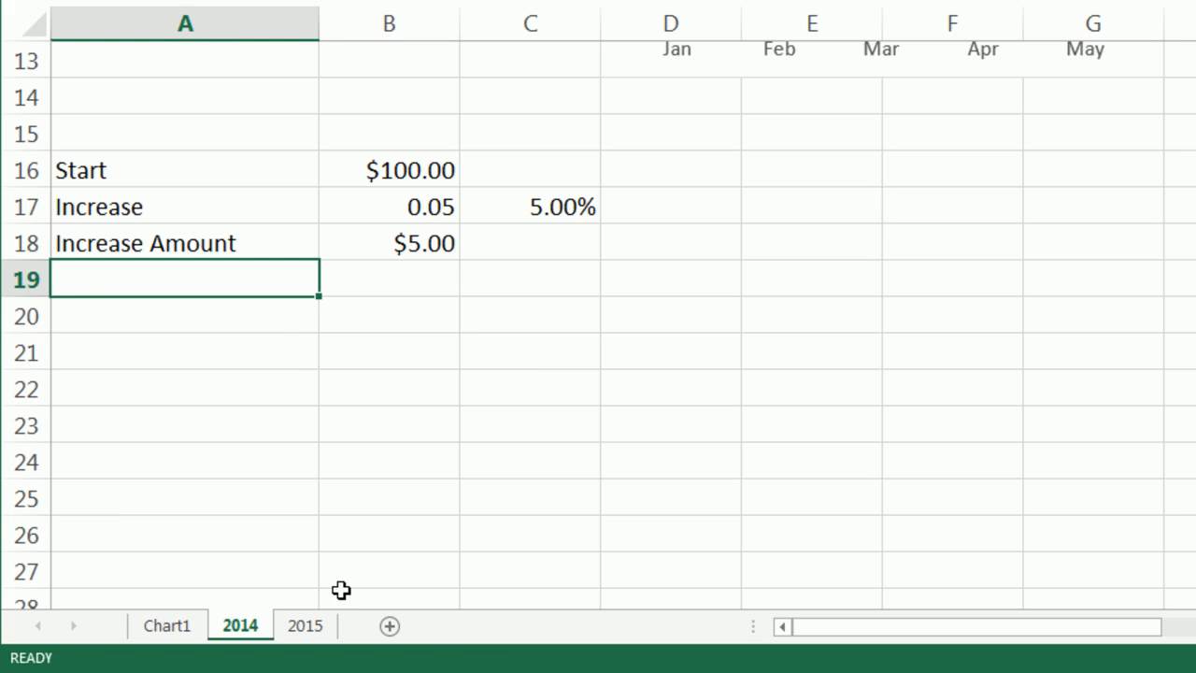
type("End")
key("Tab")
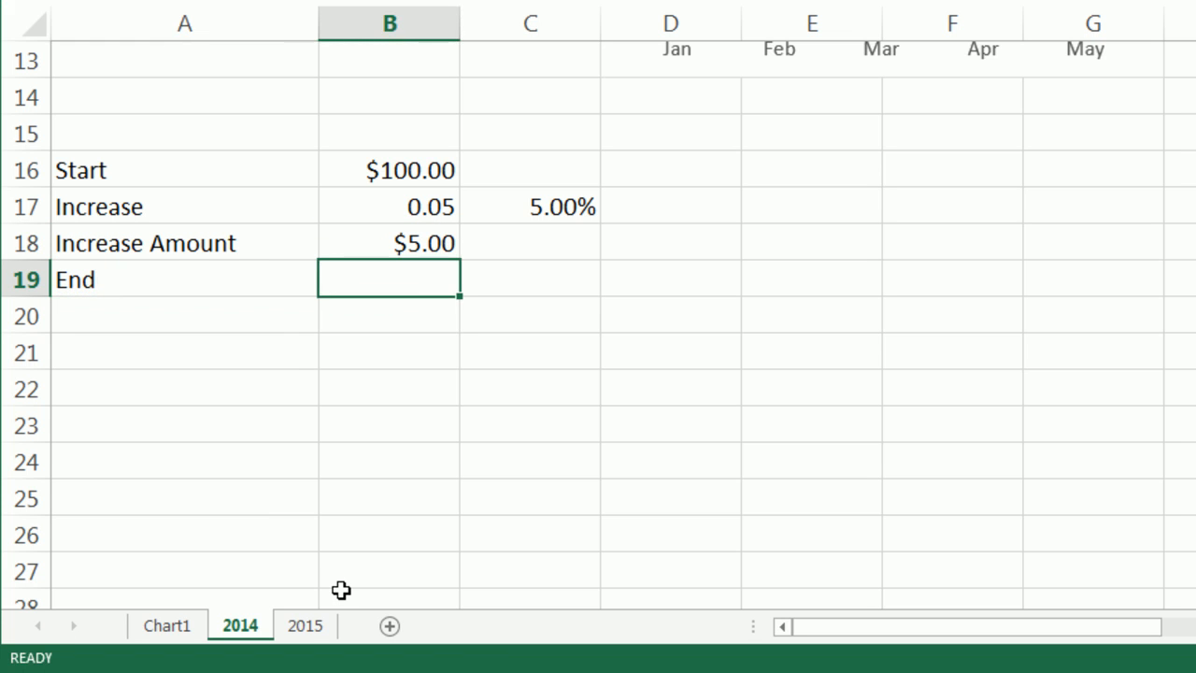
type("=")
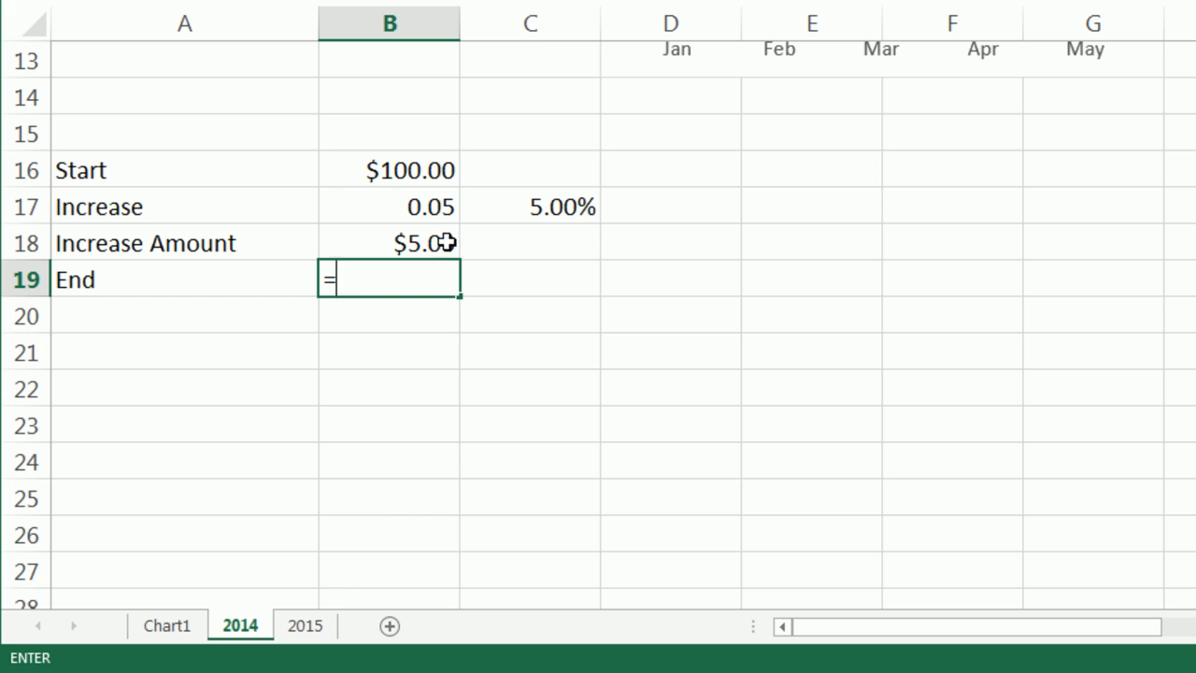
left_click(408, 176)
type("+")
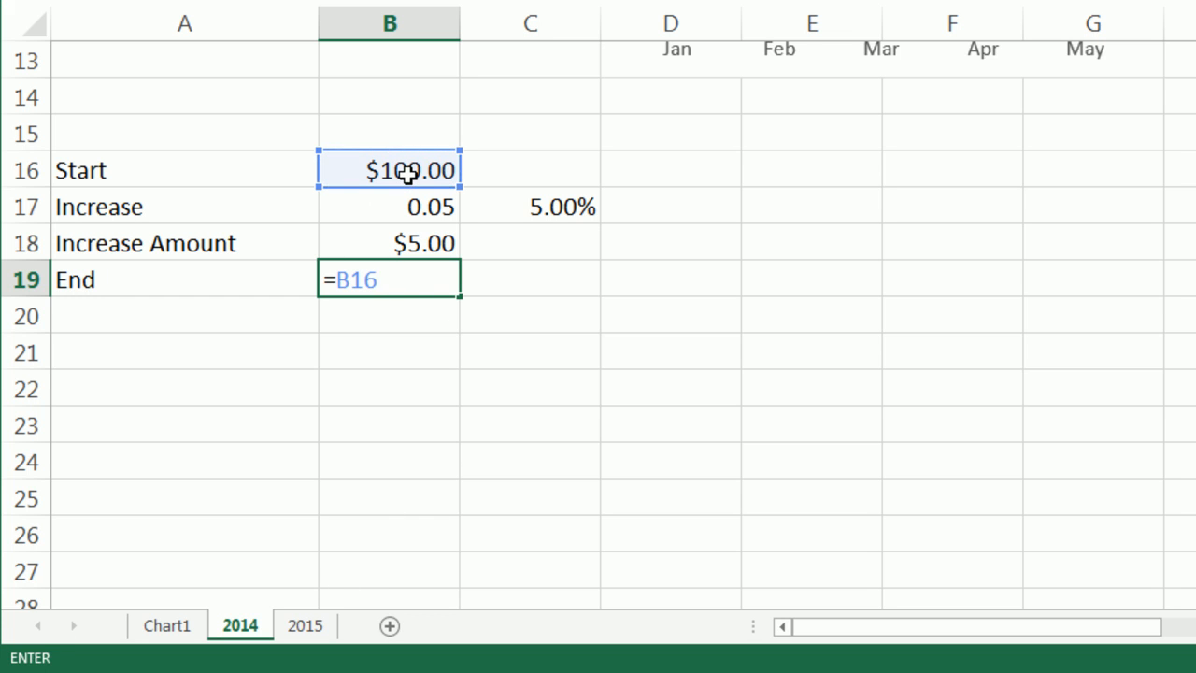
left_click(402, 238)
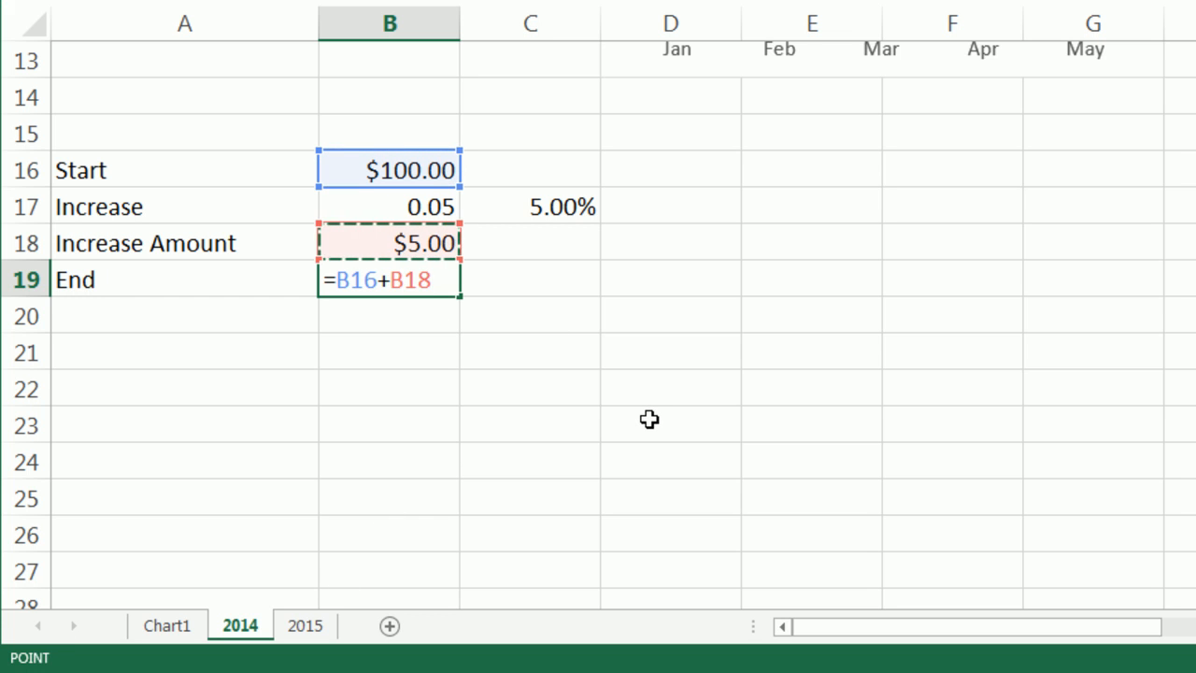
key("ctrl+Return")
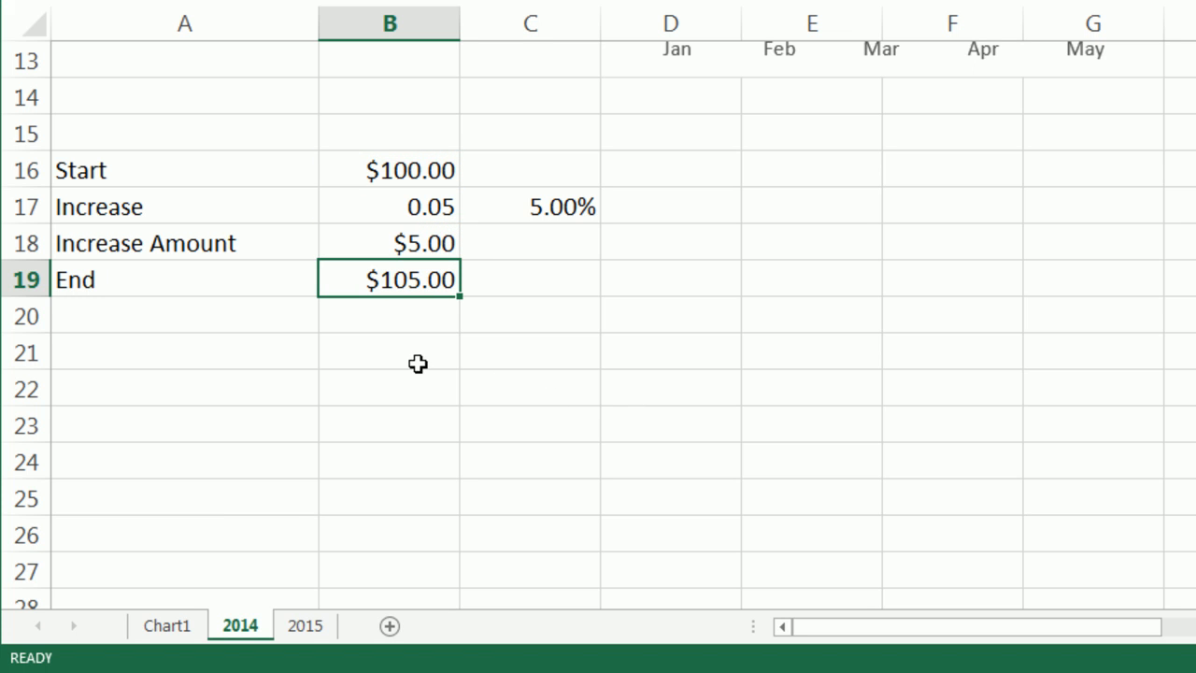
Enter the label Long hand in A21 and the text 100 + 100*.05 in B21.
left_click(253, 354)
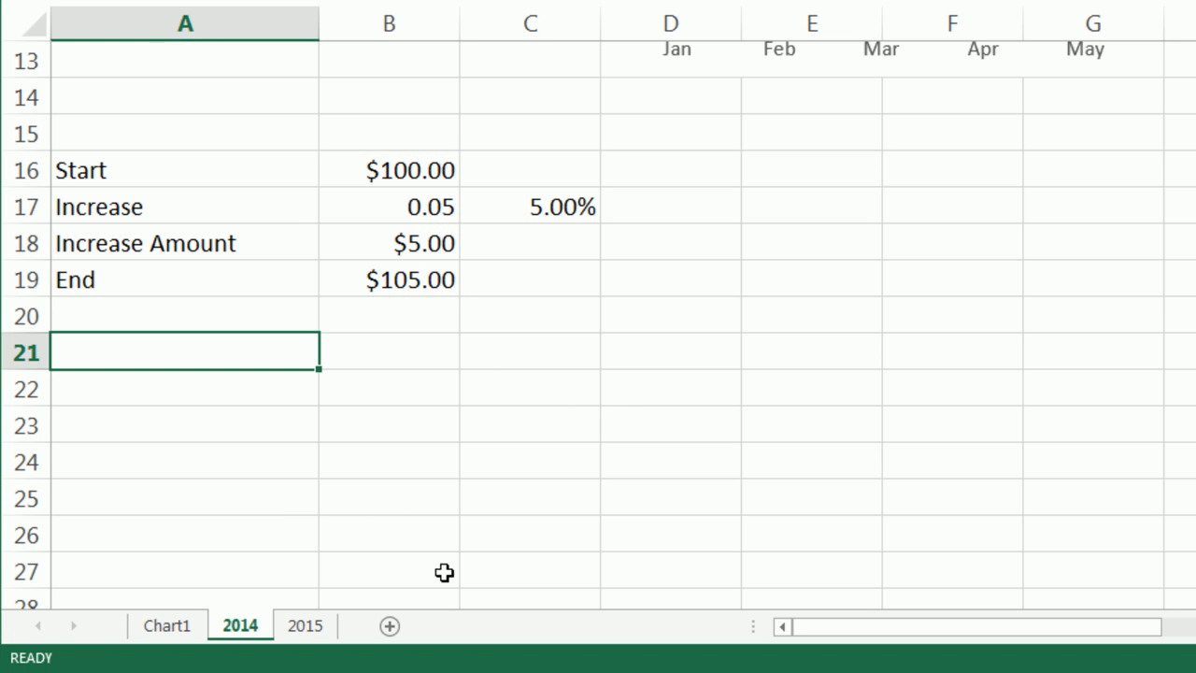
type("Long hand")
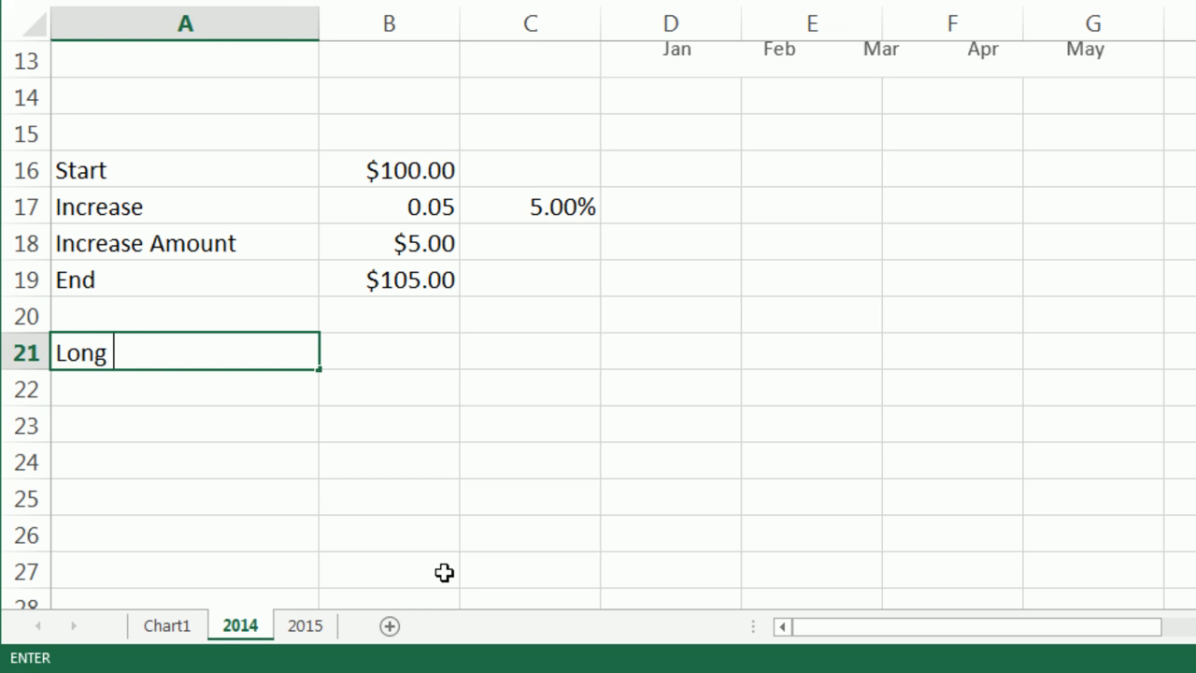
key("Tab")
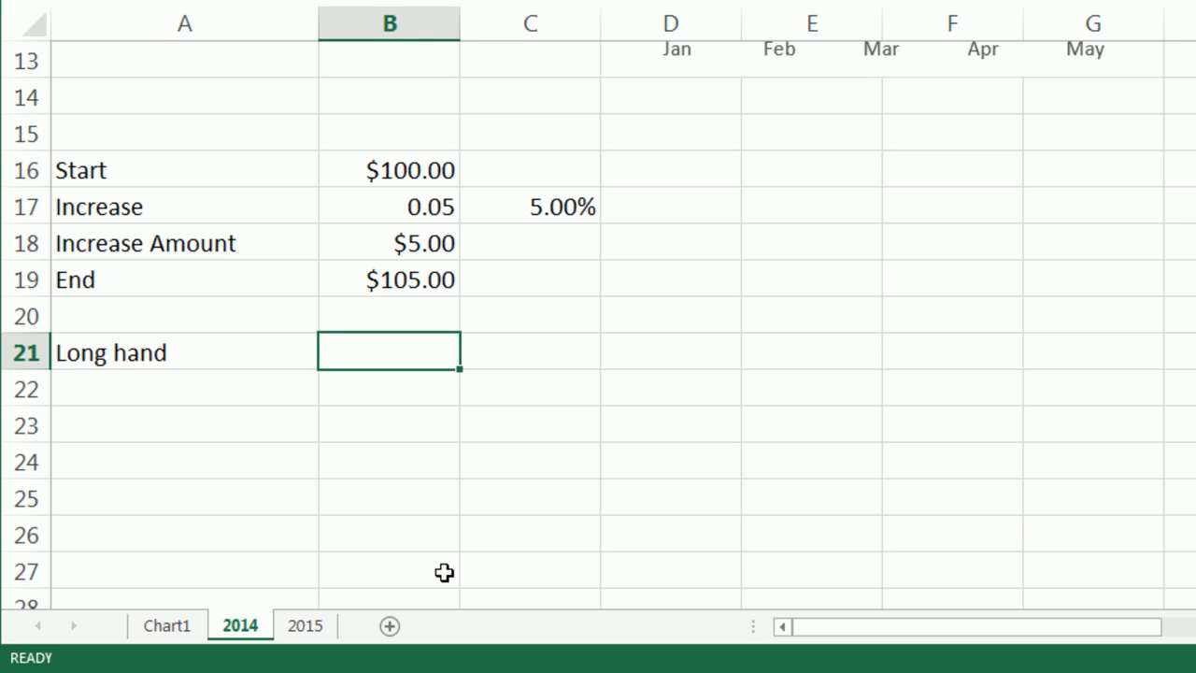
type("100")
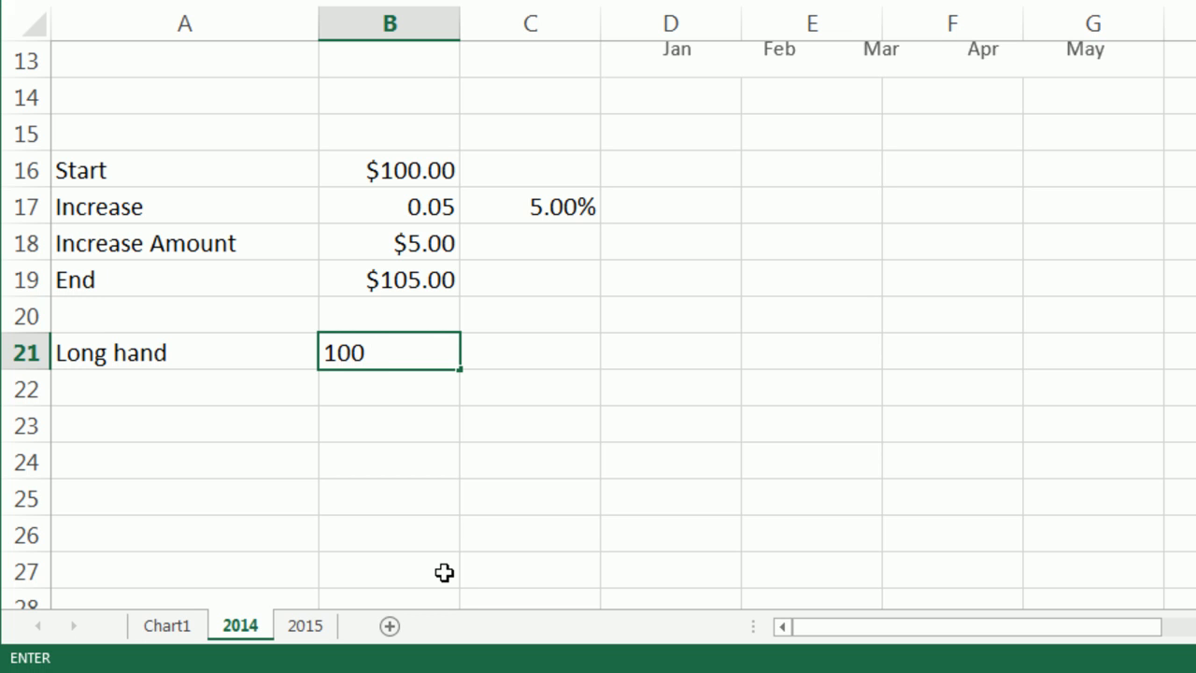
type(" + 1000*")
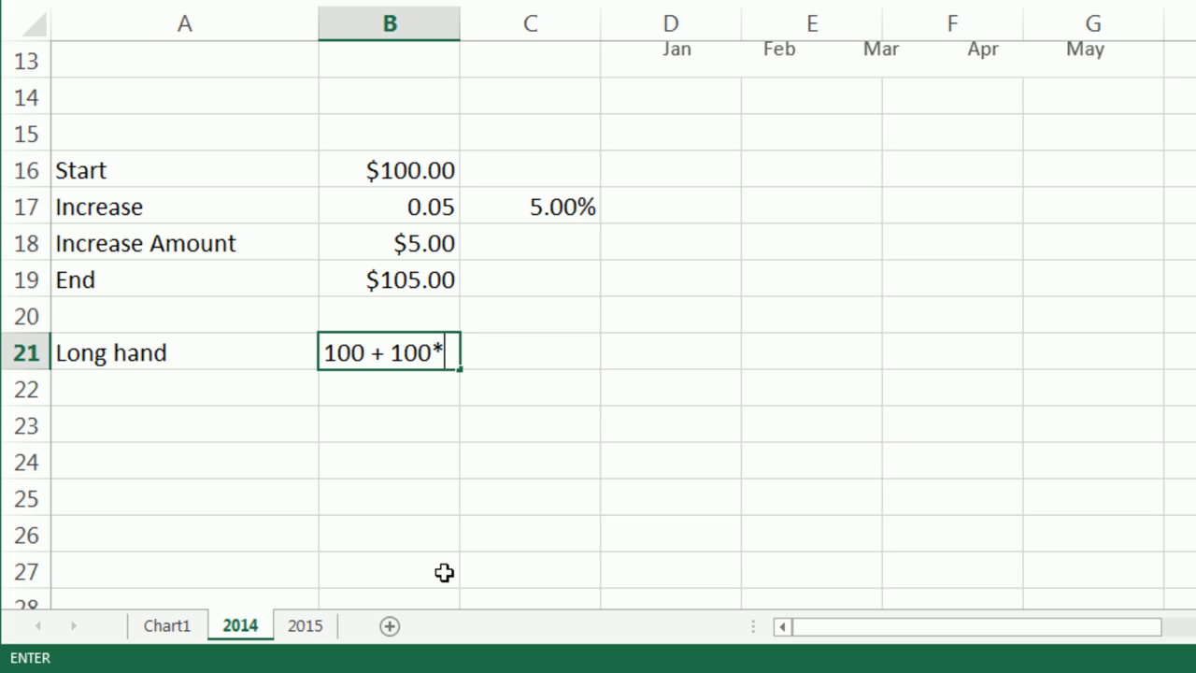
type(".05")
key("Return")
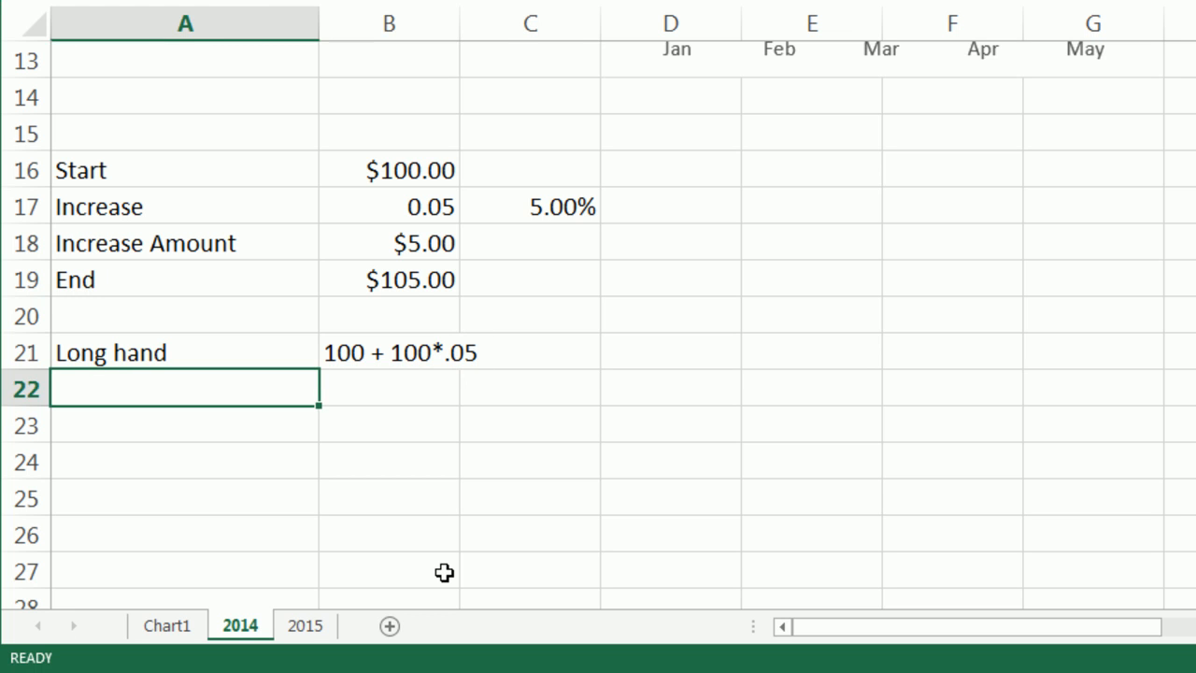
Enter 100 + 5 in B22 and 105 in B23 to show the calculation steps.
left_click(429, 396)
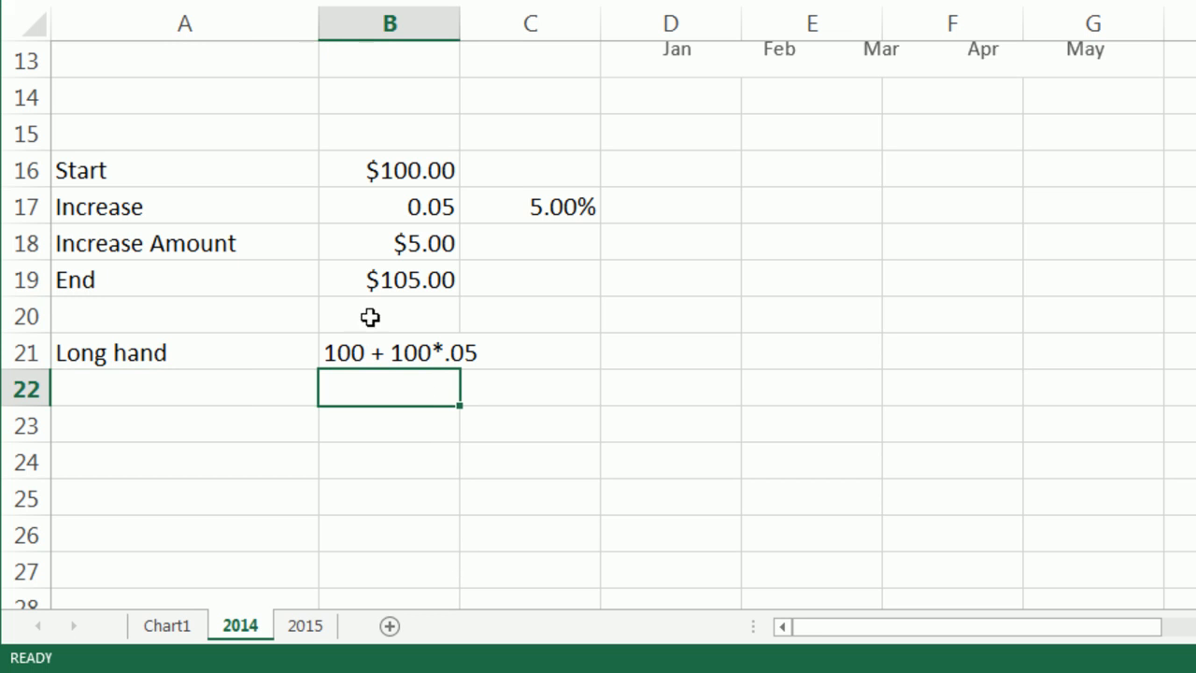
type("100 + 5")
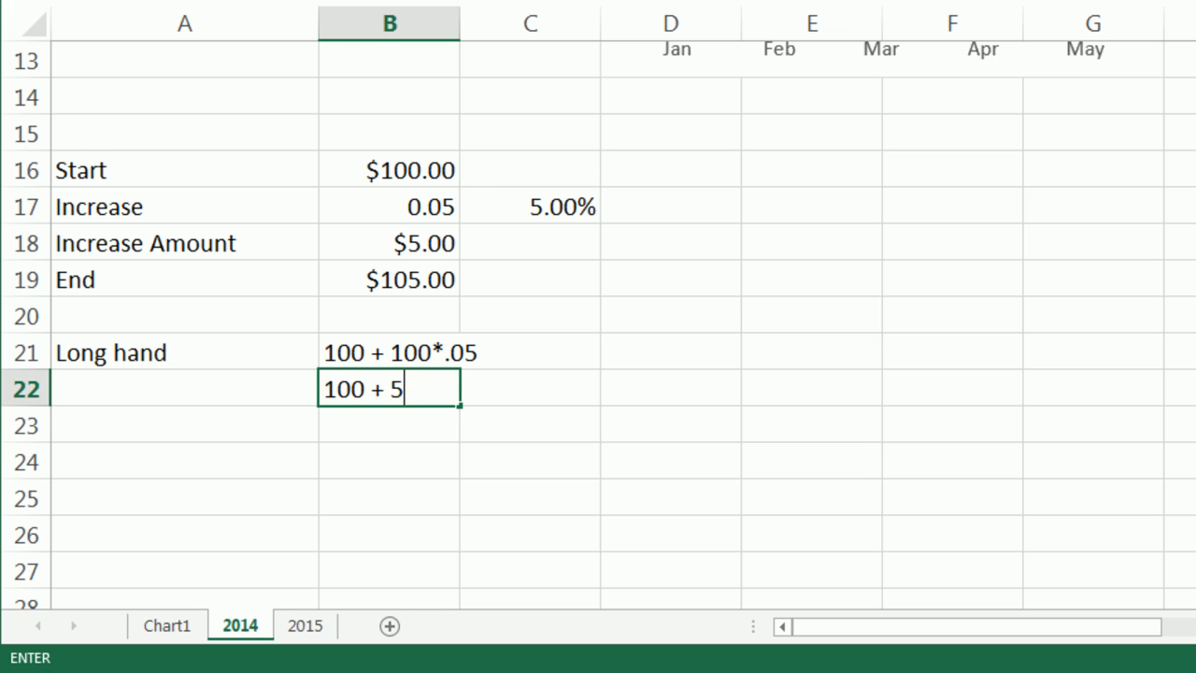
key("Return")
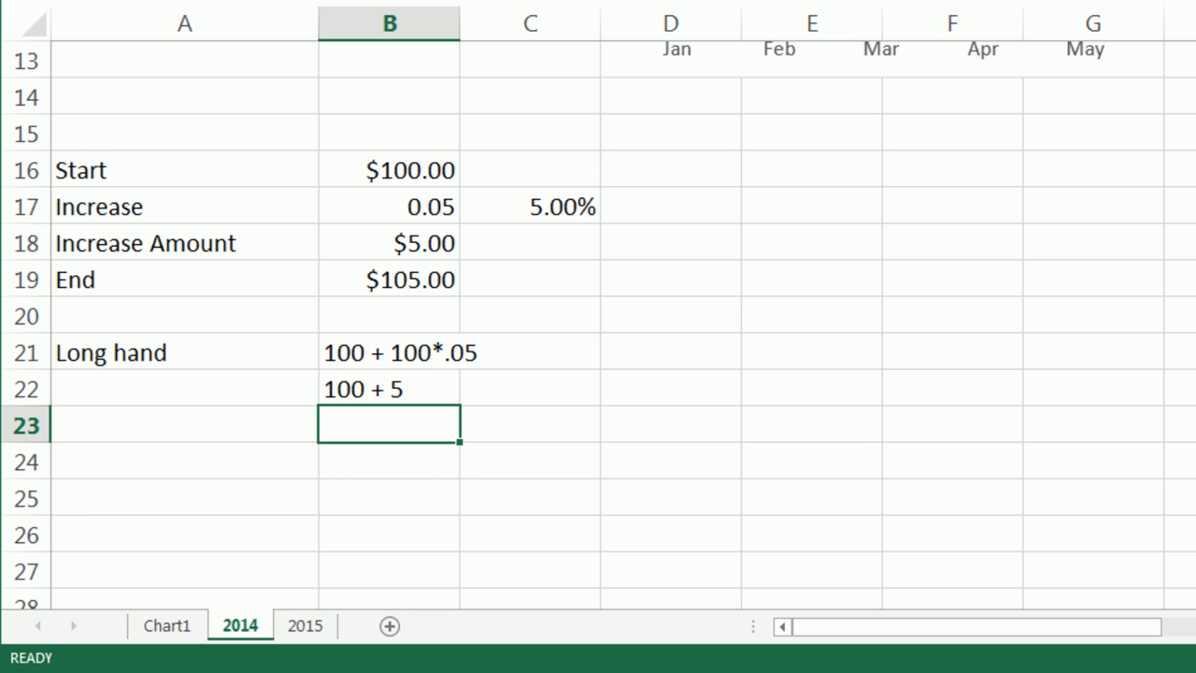
type("105")
key("Return")
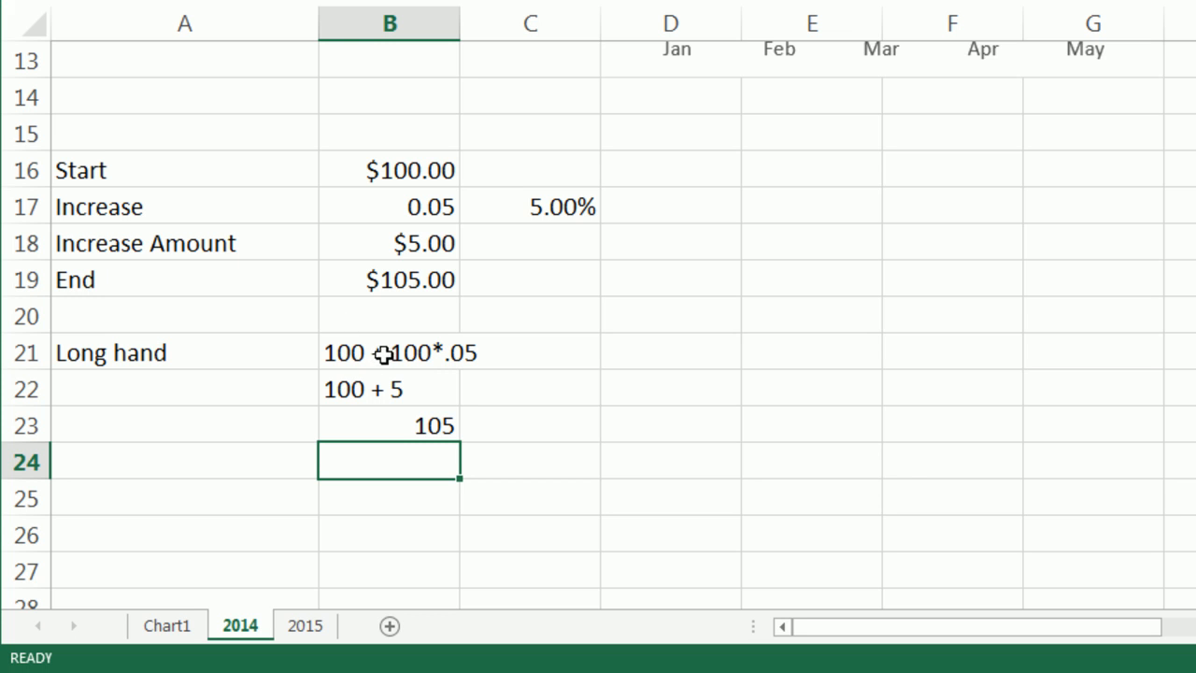
Re-enter the contents of cell B23.
left_click(408, 424)
key("F2")
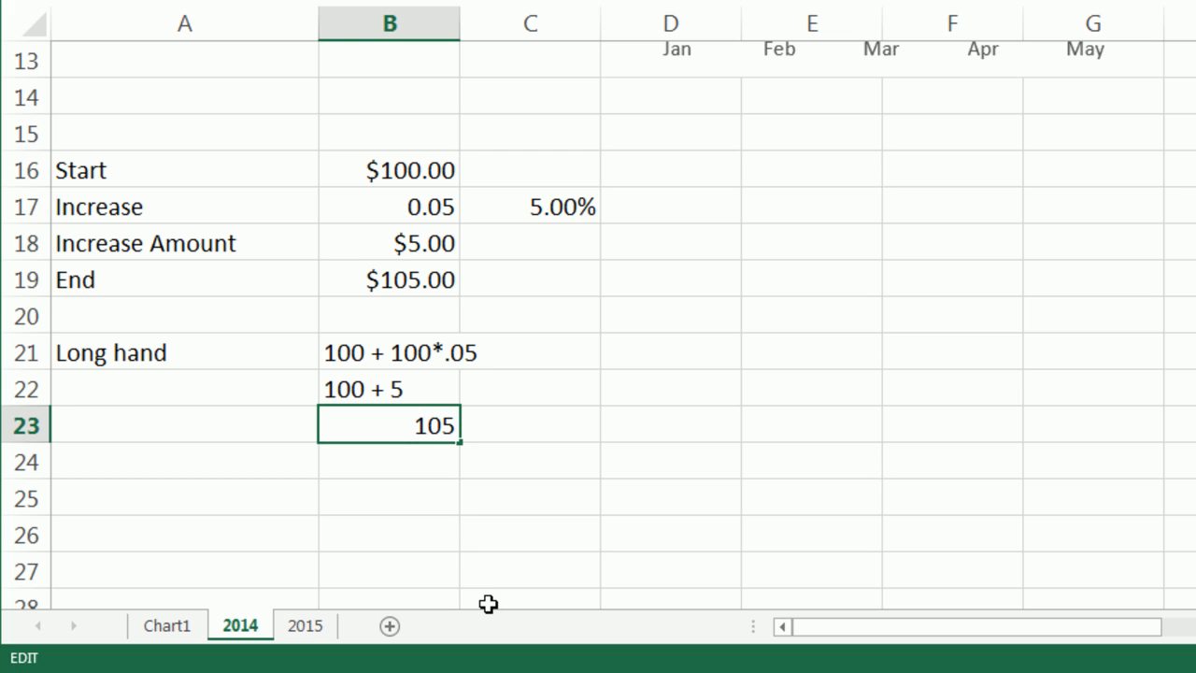
key("Return")
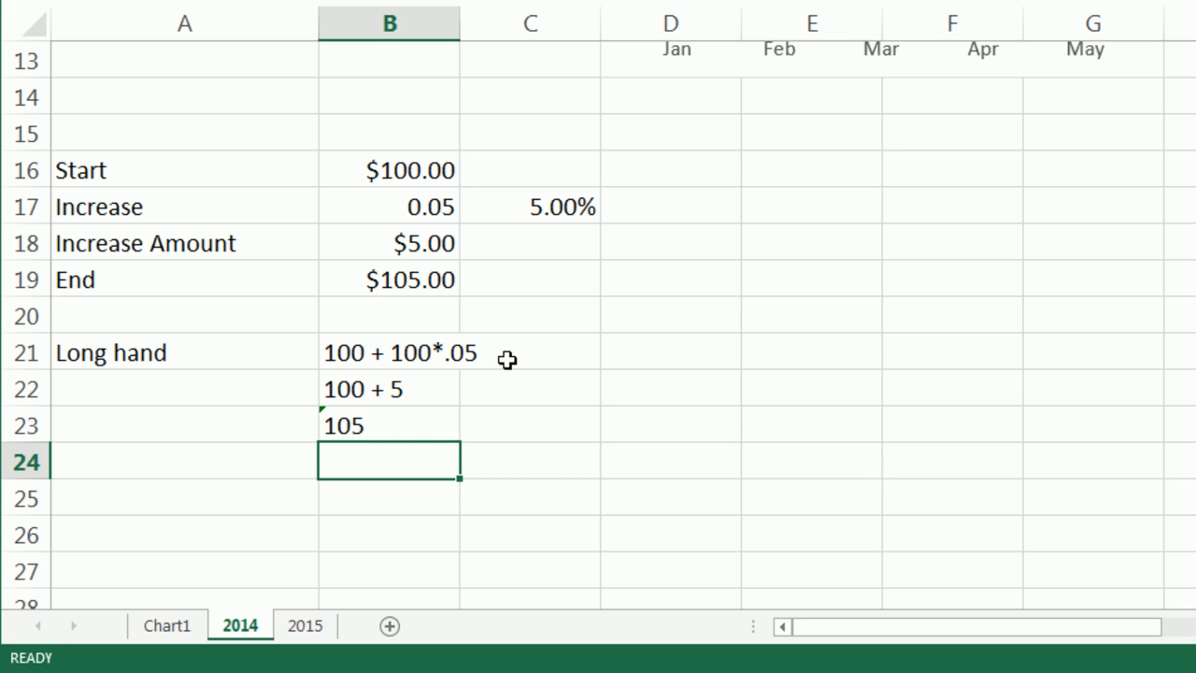
Enter the text 100*(1+ .05) in B25 as the factored form of the calculation.
left_click(402, 493)
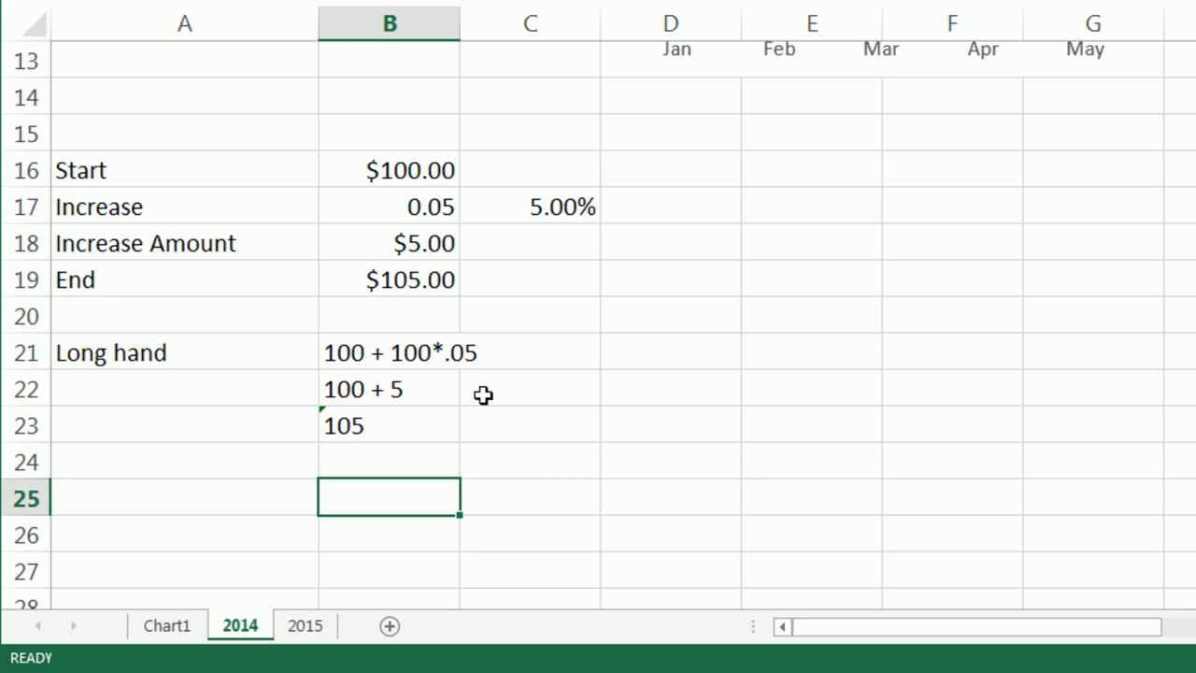
type("100")
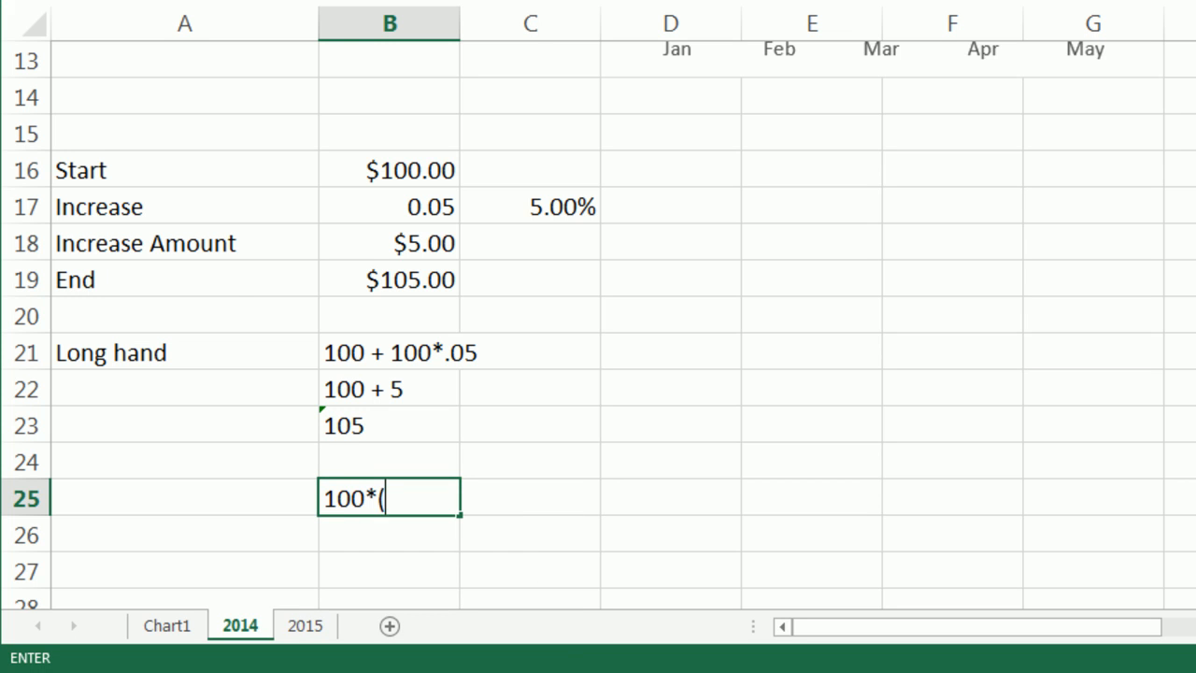
type("*(1+ .05)")
key("ctrl+Return")
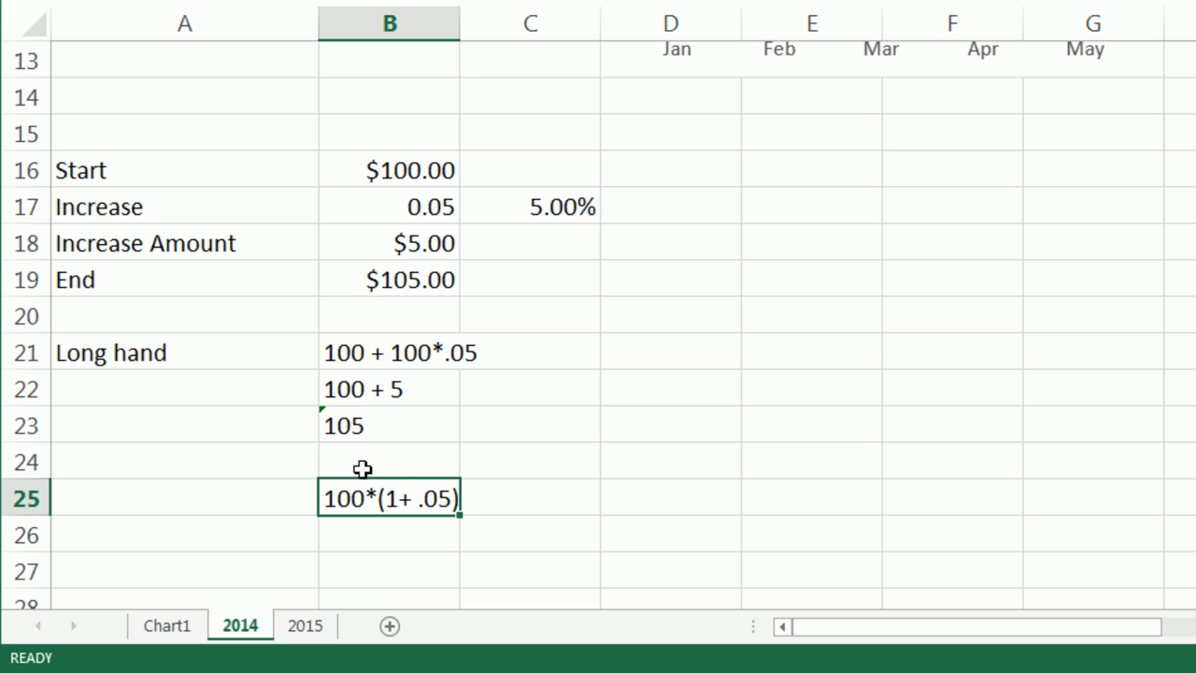
Enter the text 100*1 + 100*.05 in B26 as the expanded form.
left_click(412, 553)
type("100&")
key("BackSpace")
type("*1")
key("F2")
type("+")
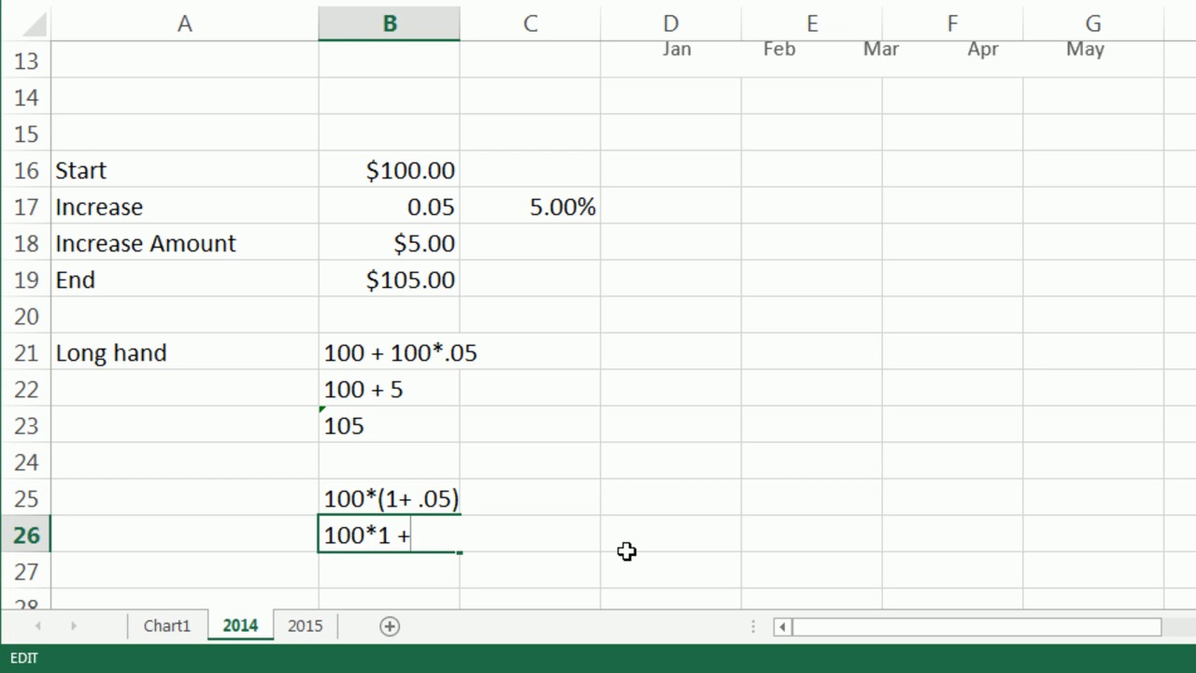
type(" 100*.05")
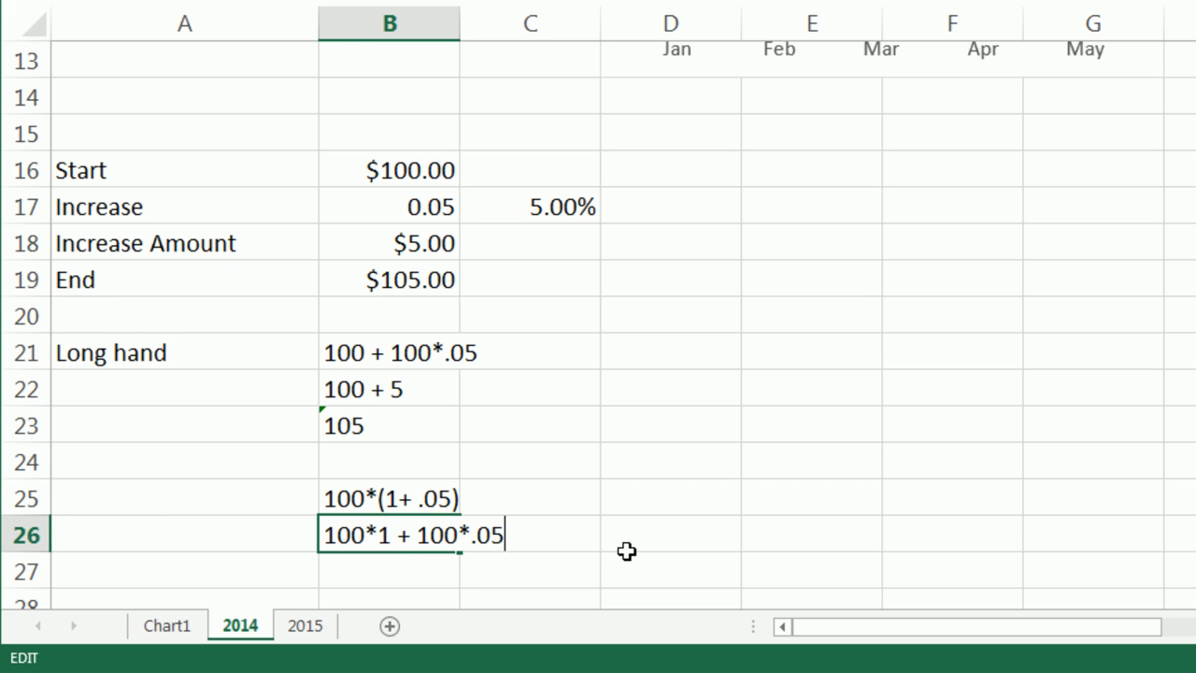
key("Return")
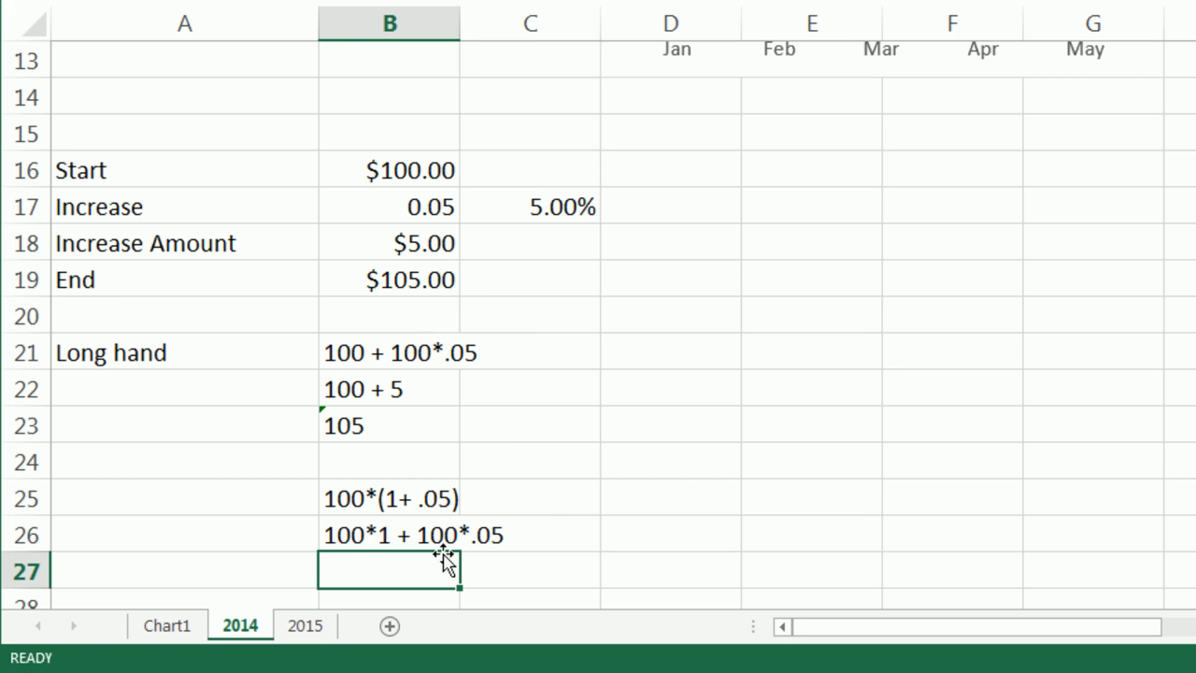
Copy the long-hand steps in B21:B23 and paste them starting at B27.
left_click_drag(429, 353, 432, 415)
key("ctrl+c")
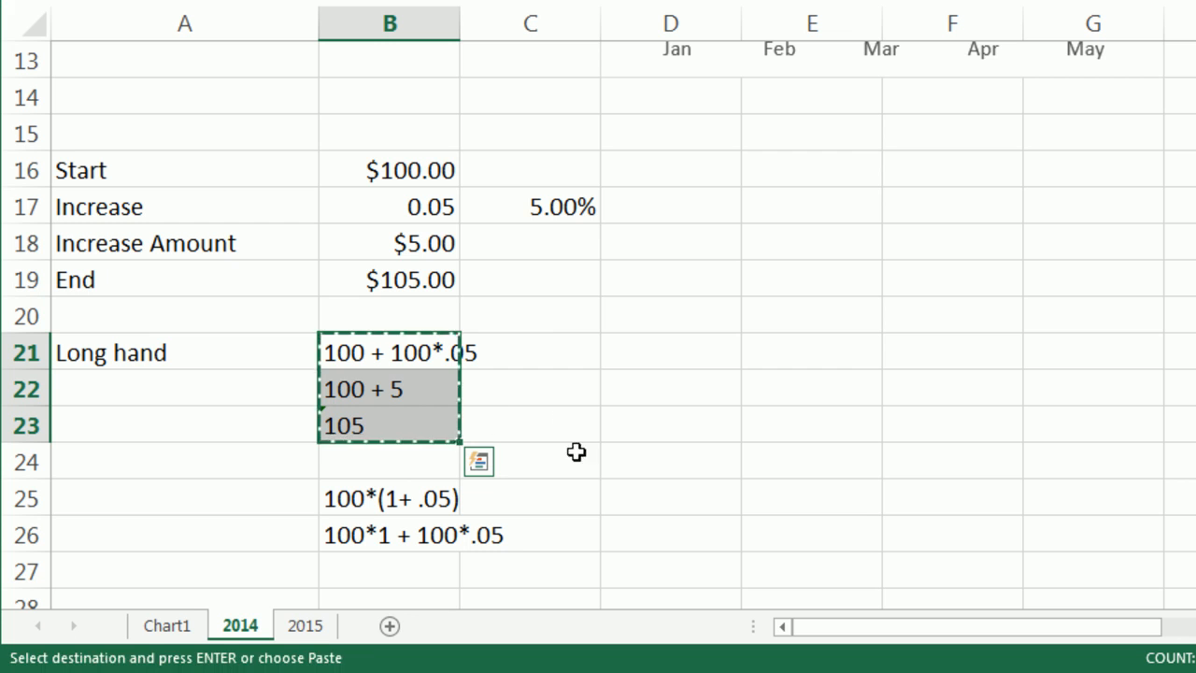
left_click(456, 561)
key("ctrl+v")
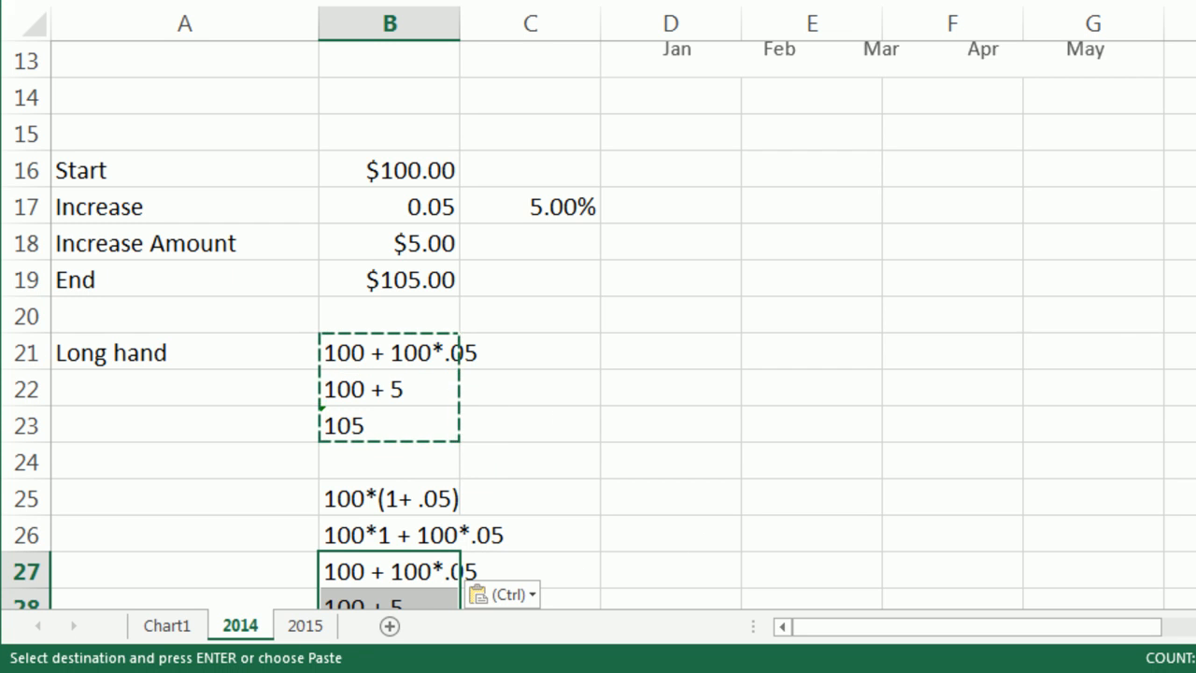
left_click(1118, 265)
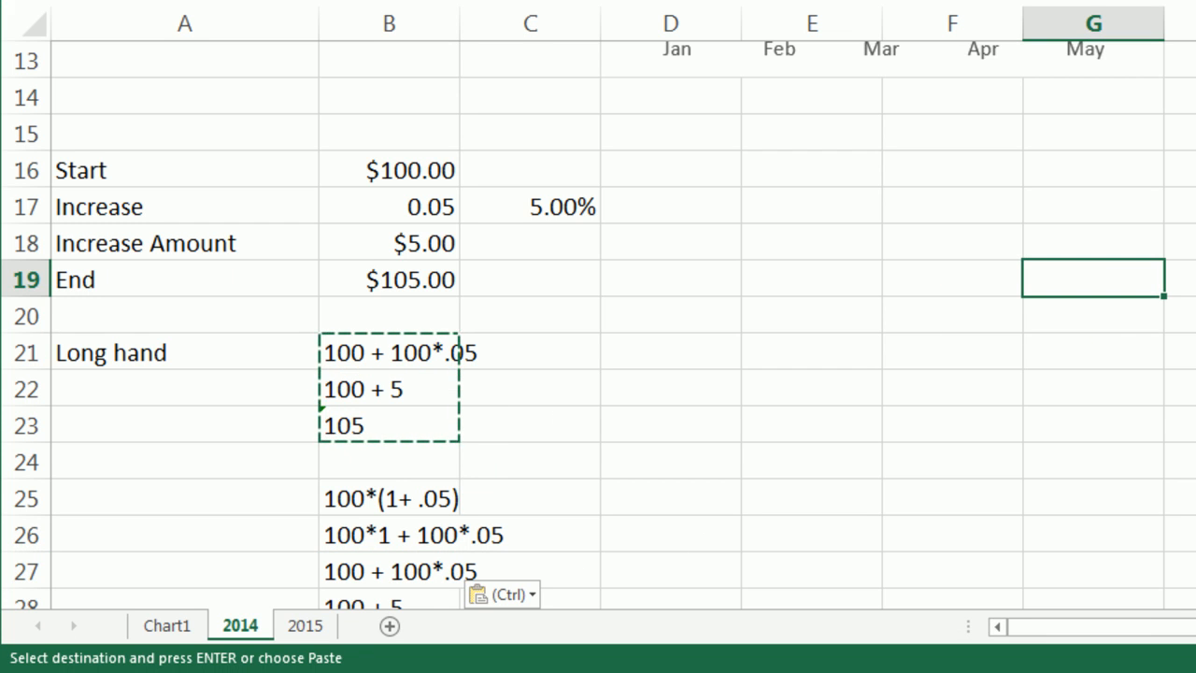
Enter the rate 1.05 in D25 and move that cell to E25.
scroll(1194, 500, "down", 1)
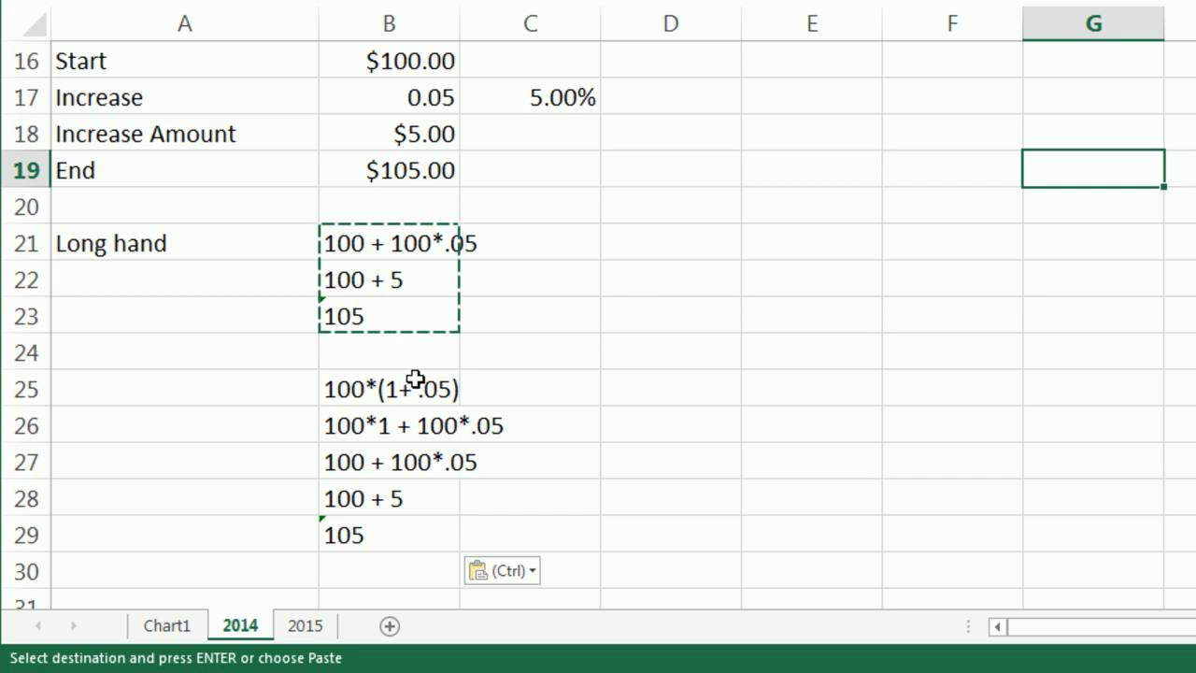
left_click(641, 389)
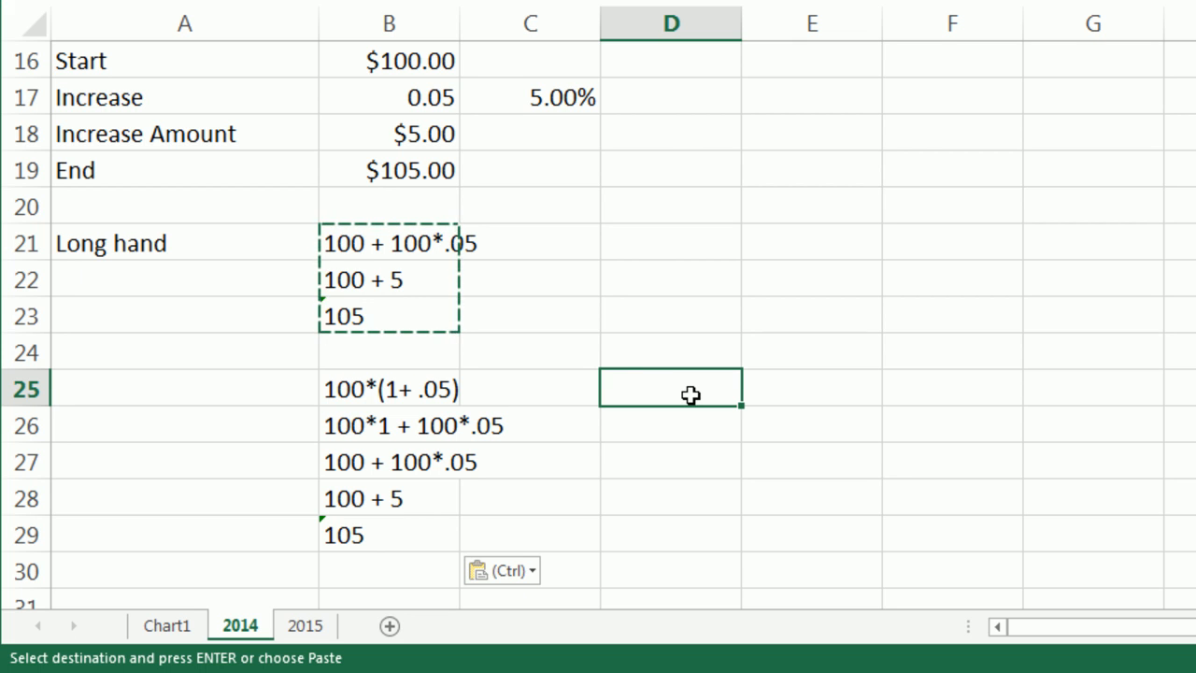
type("1.05")
key("Return")
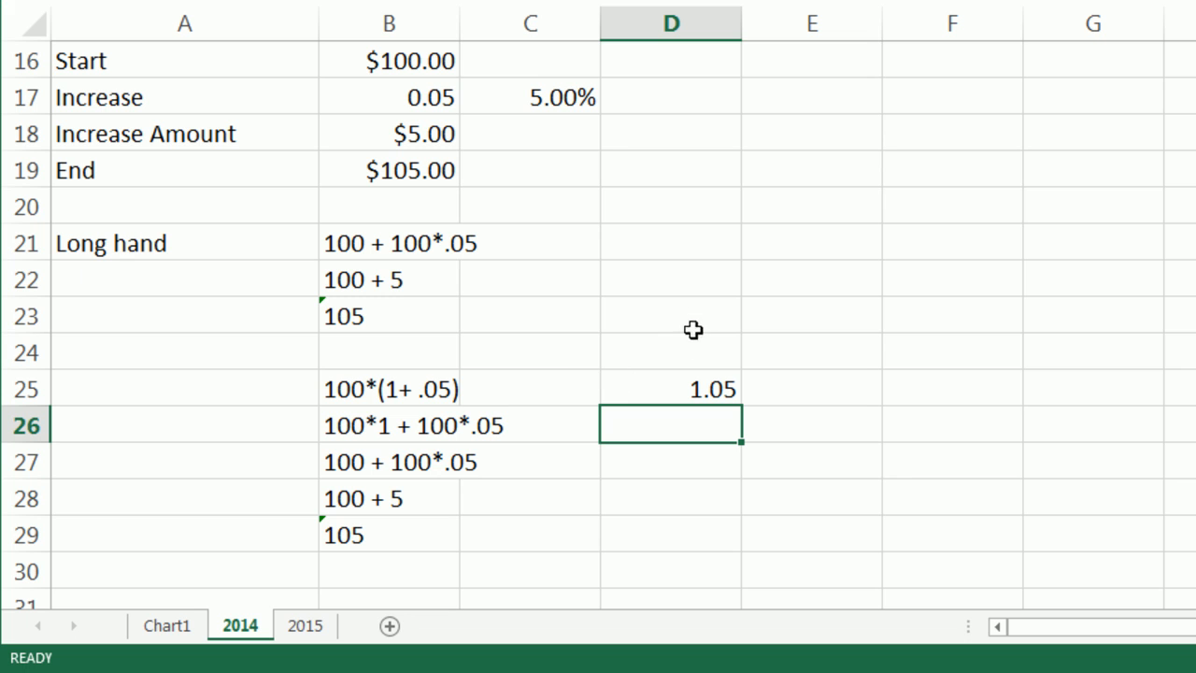
left_click(701, 388)
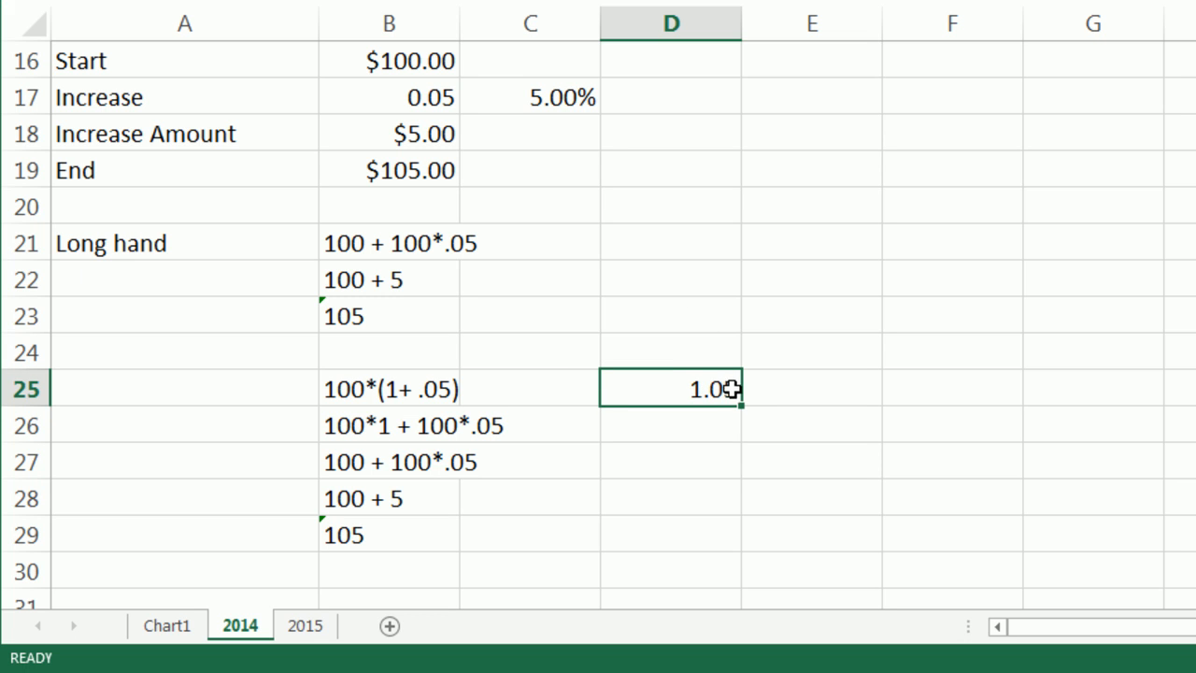
left_click_drag(738, 388, 780, 394)
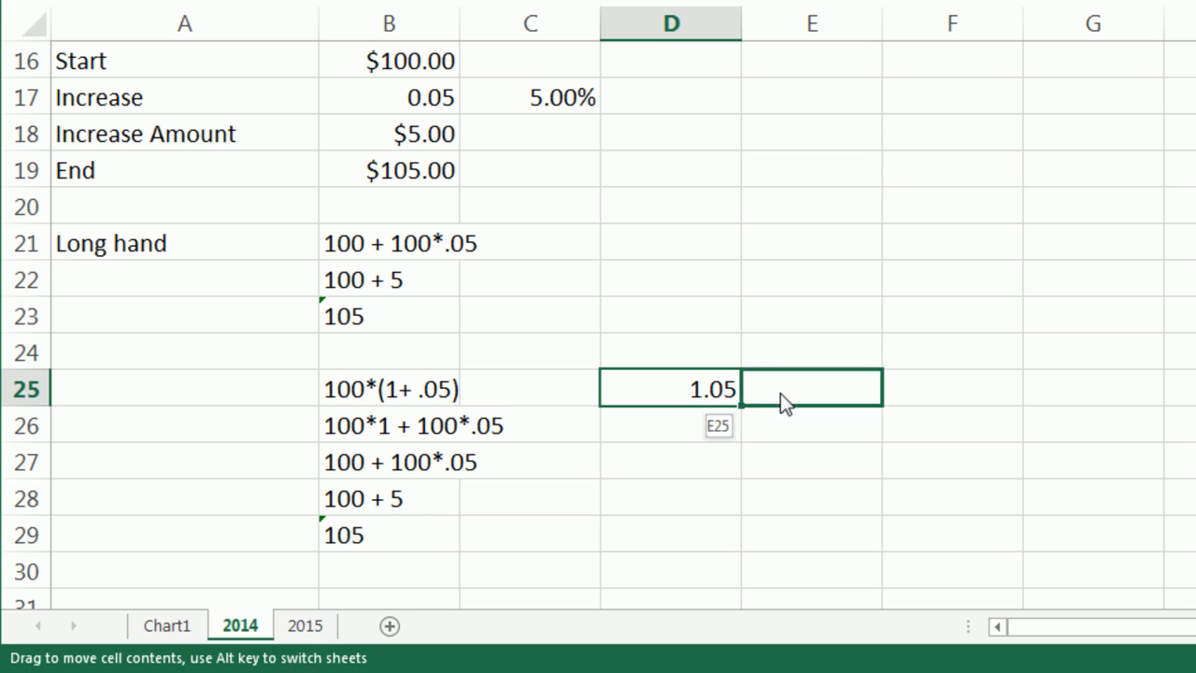
Enter the label Start in D24 and 100 in E24, formatted as Currency.
left_click(699, 355)
type("Start")
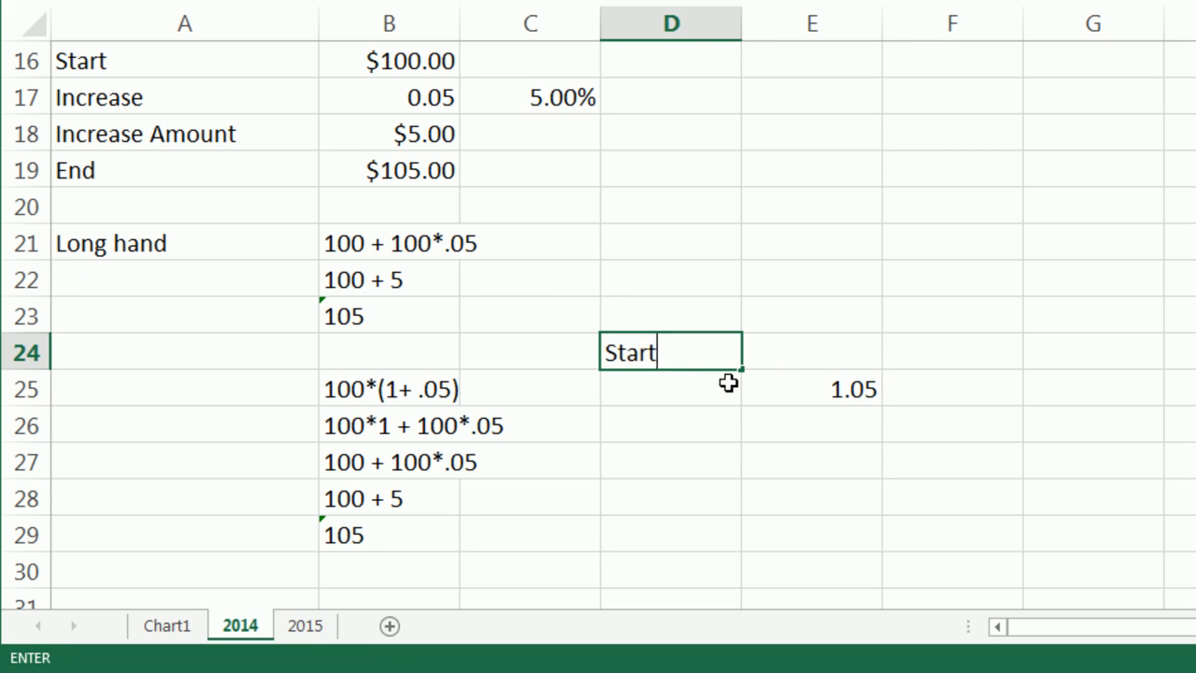
key("Tab")
type("100")
key("ctrl+Return")
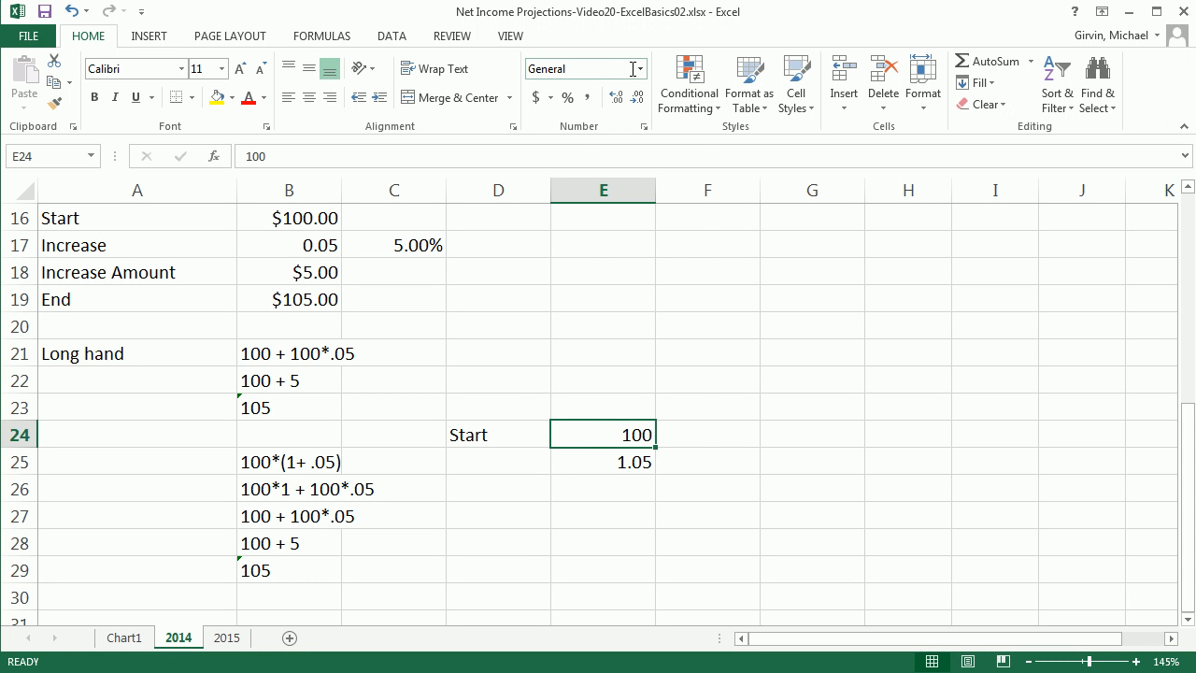
left_click(639, 68)
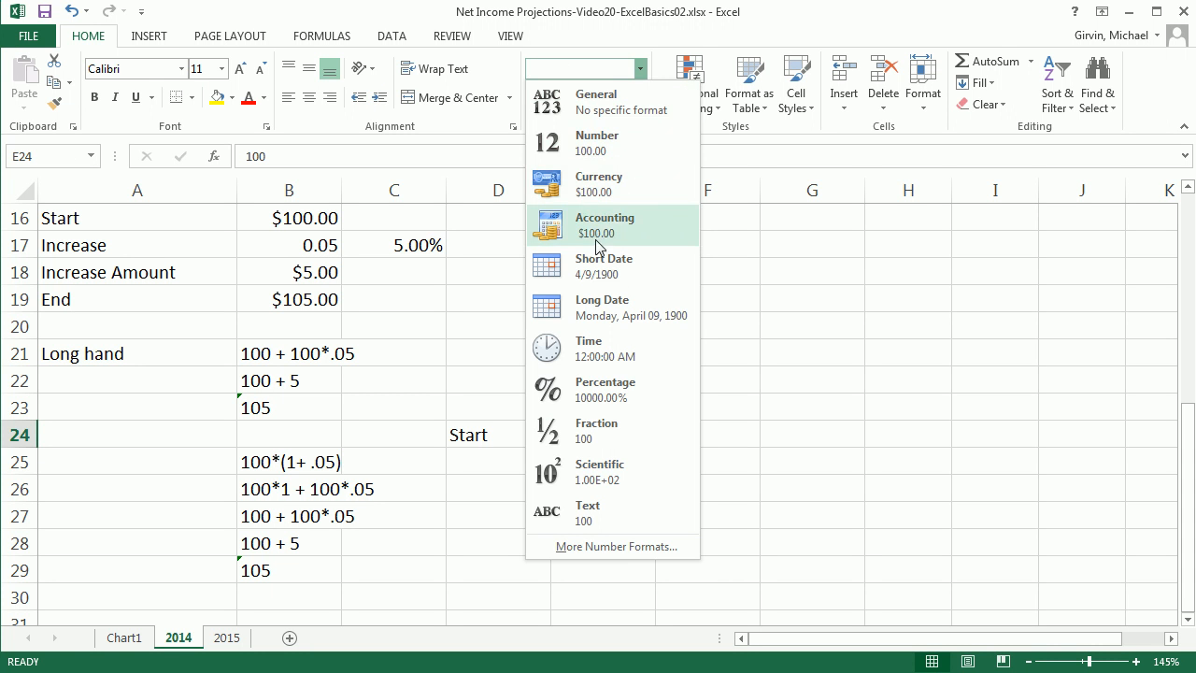
left_click(608, 184)
Enter the label Increase in D25 and the note Rate in F25.
left_click(508, 475)
type("I")
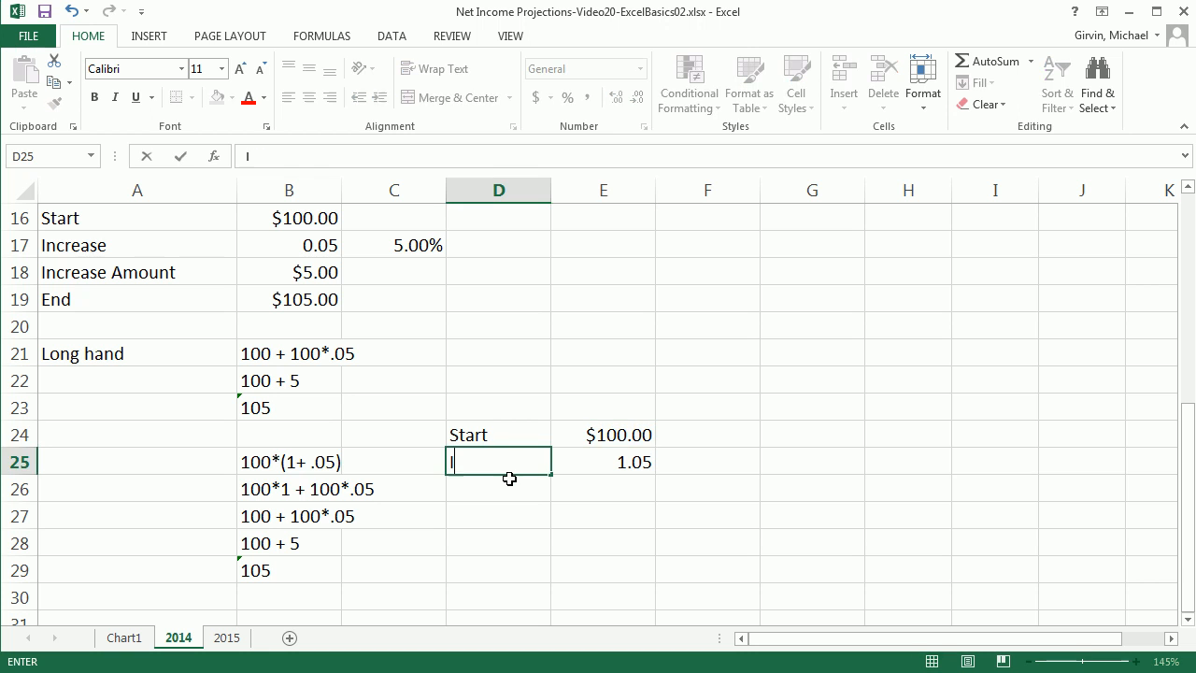
type("ncreaese")
key("Tab")
key("Tab")
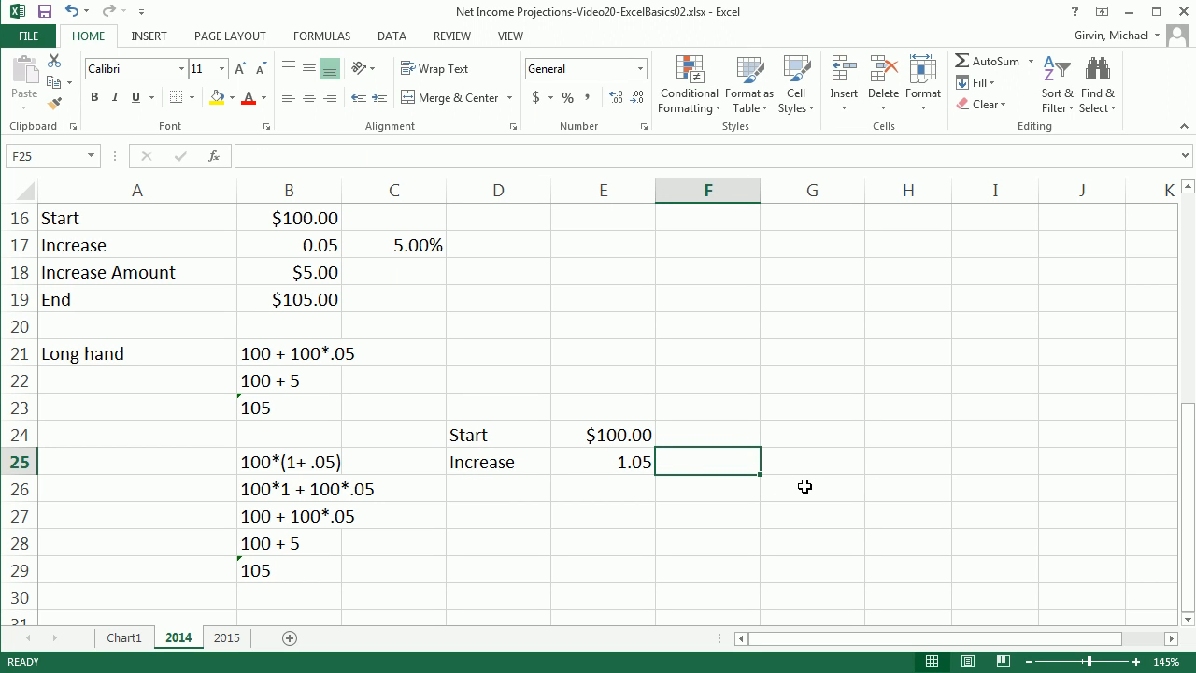
type("Rate")
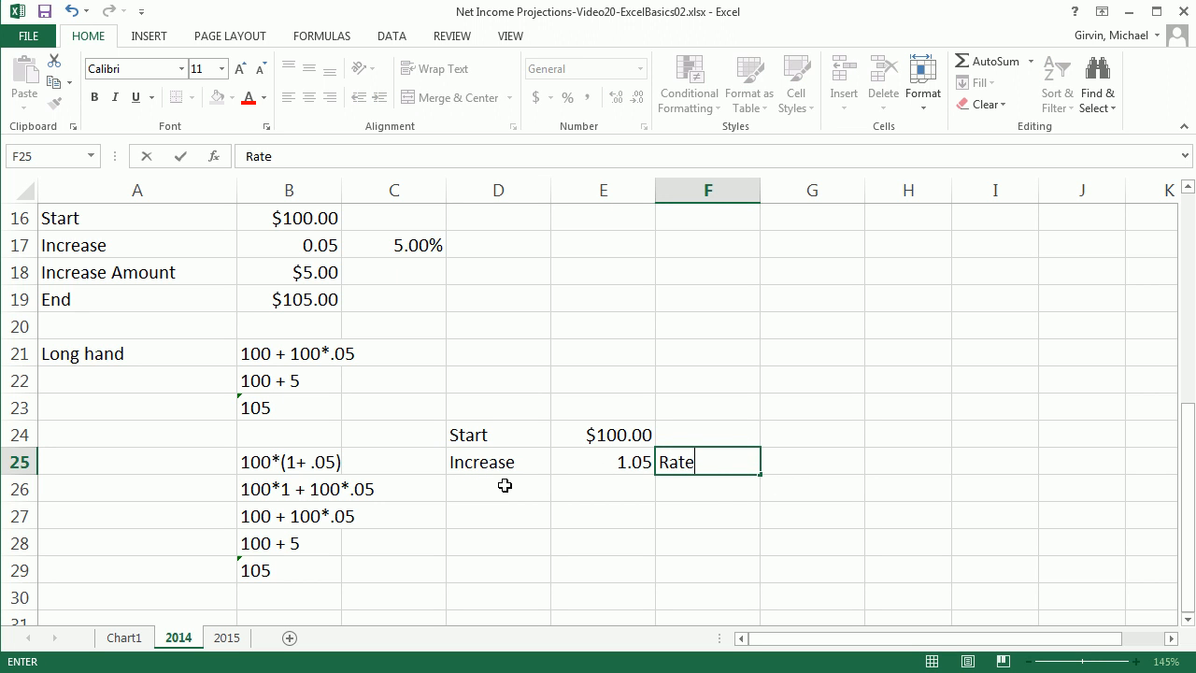
Enter the label End in D26 and the formula =E25*E24 in E26.
left_click(505, 485)
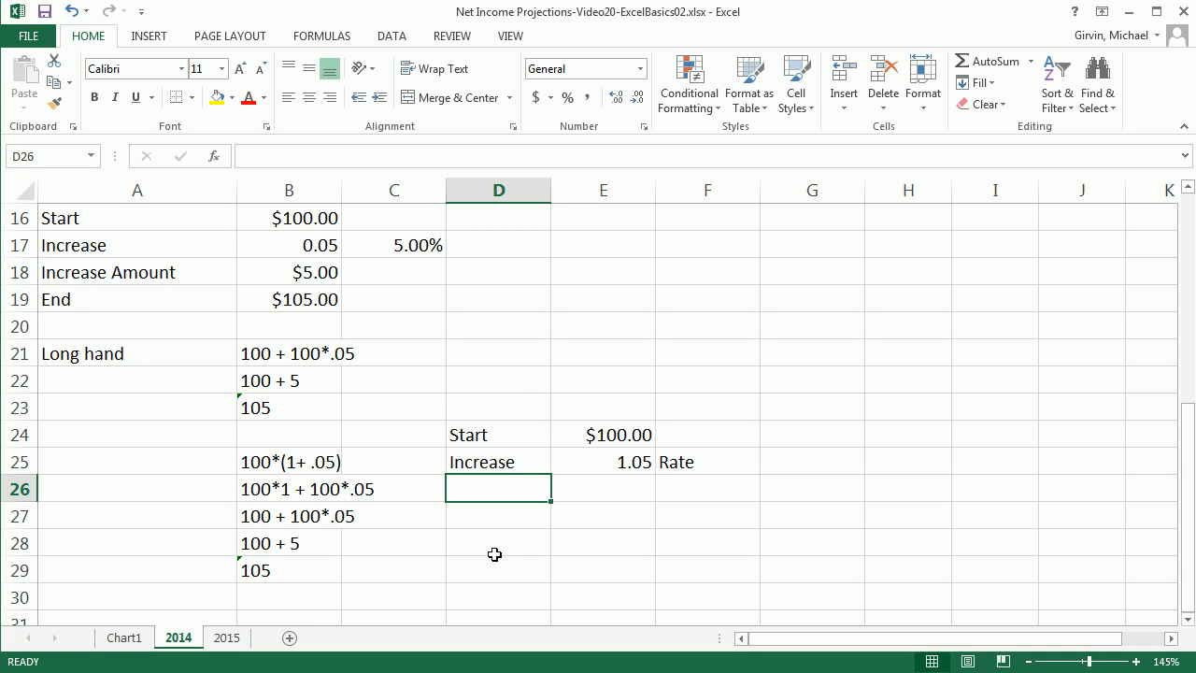
type("End")
key("Tab")
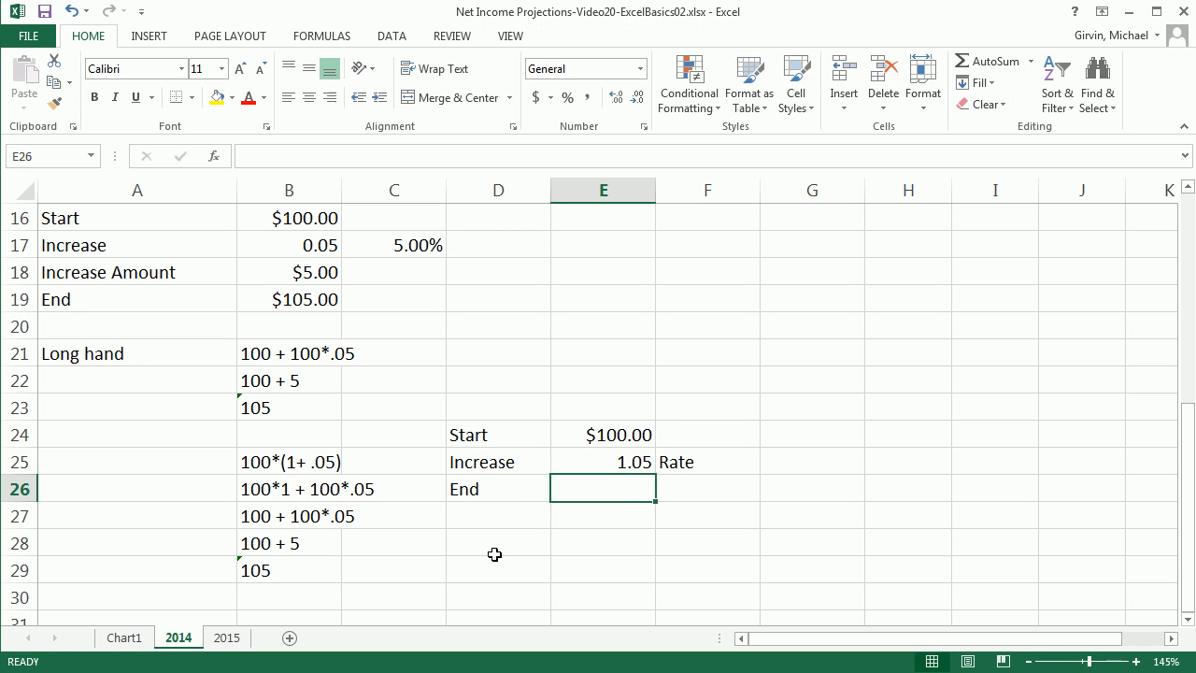
type("=")
key("Up")
type("*")
key("Up")
key("Up")
key("ctrl+Return")
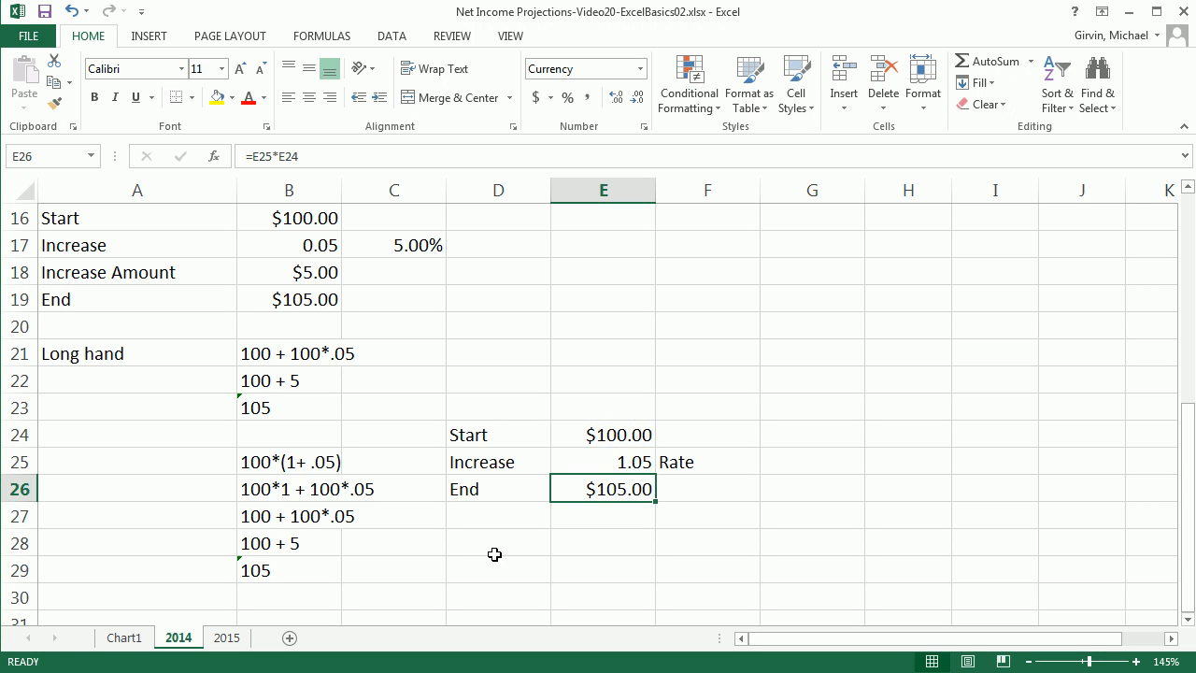
Change the Start Jan Rev assumption in B7 to 5000.
left_click(575, 457)
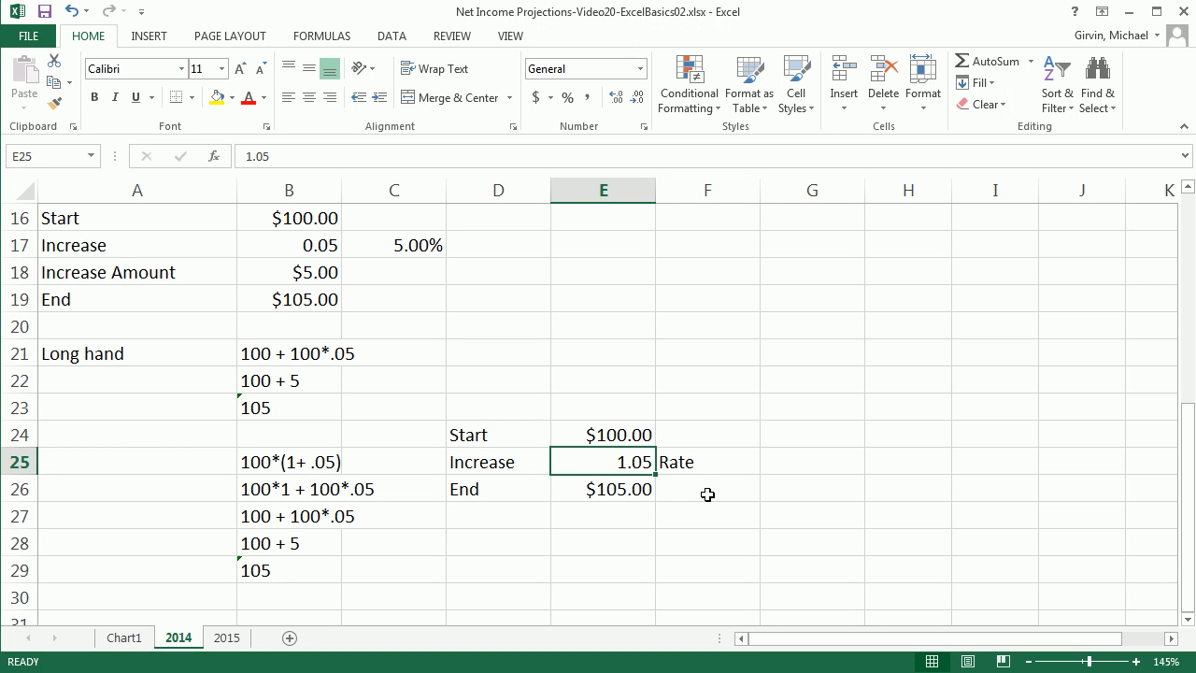
left_click(529, 565)
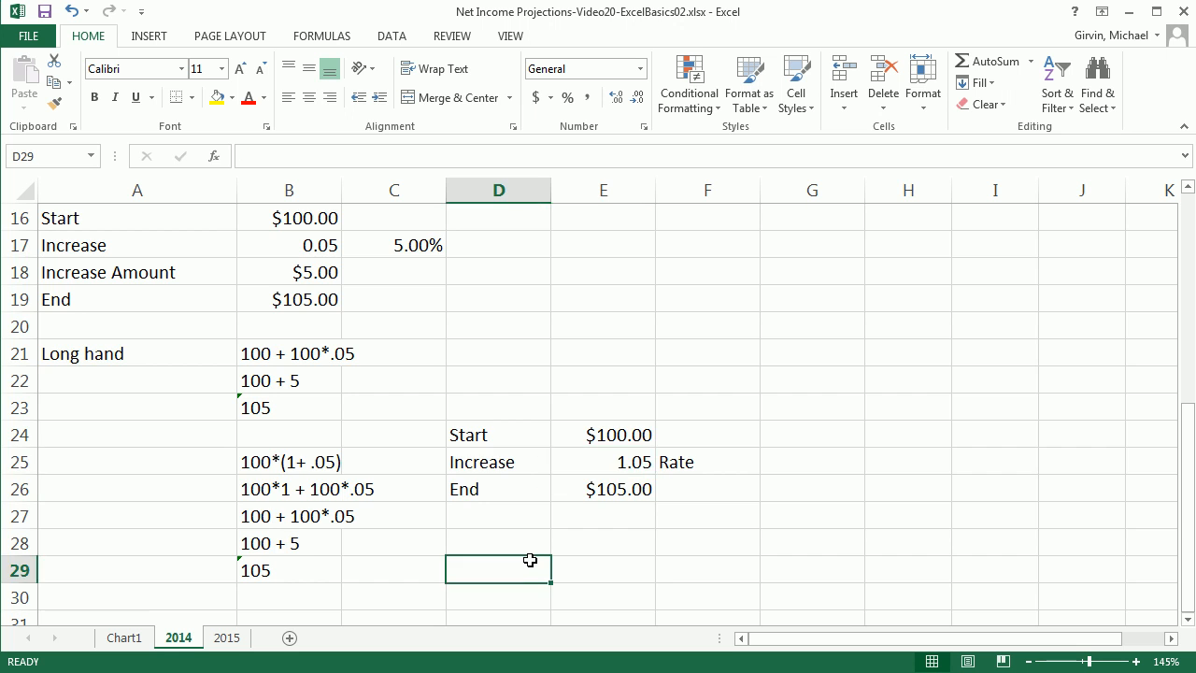
scroll(530, 560, "up", 3)
scroll(529, 560, "up", 3)
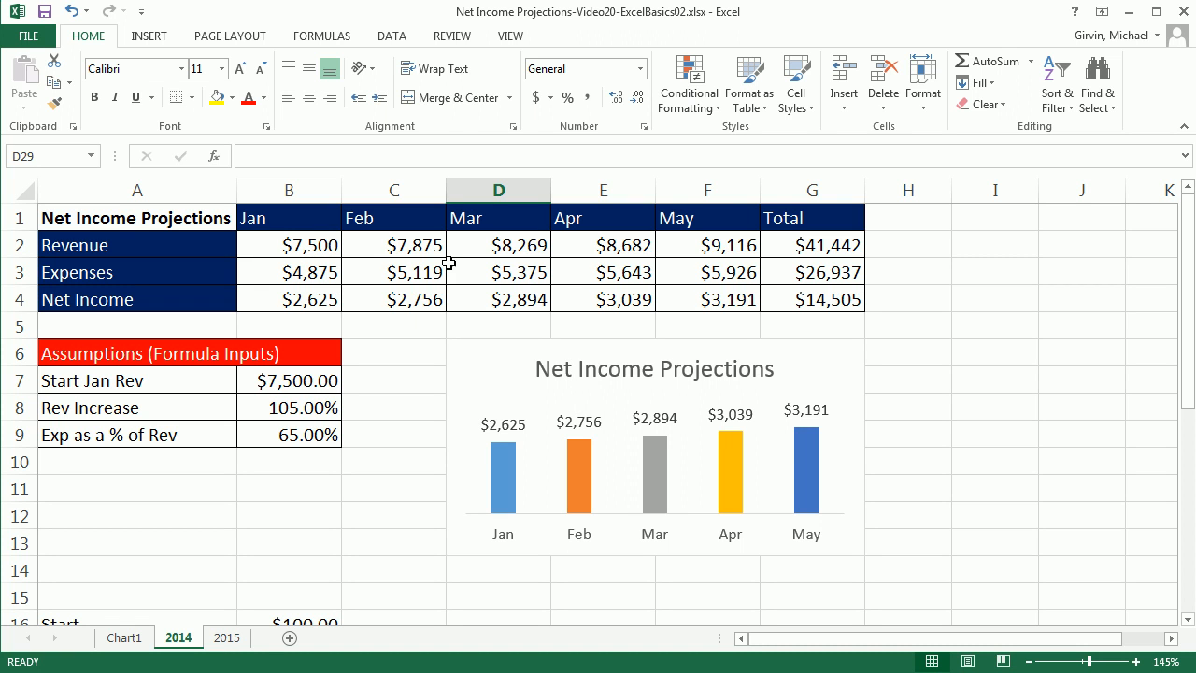
left_click(280, 383)
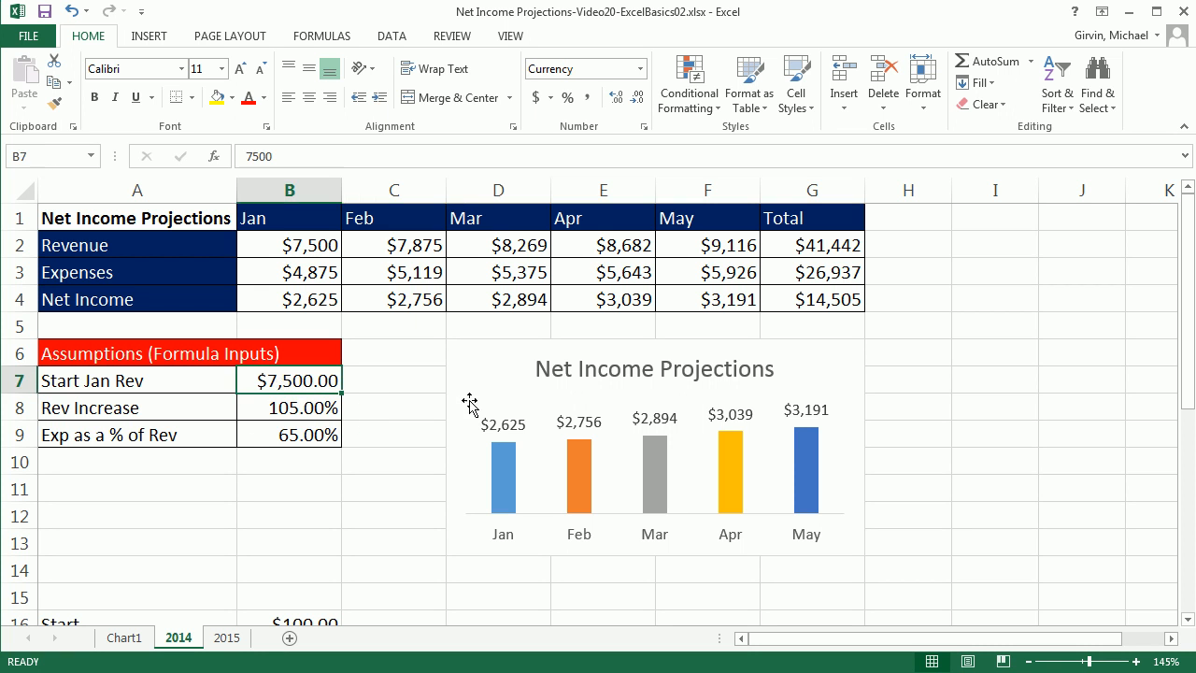
type("5,00")
type("0")
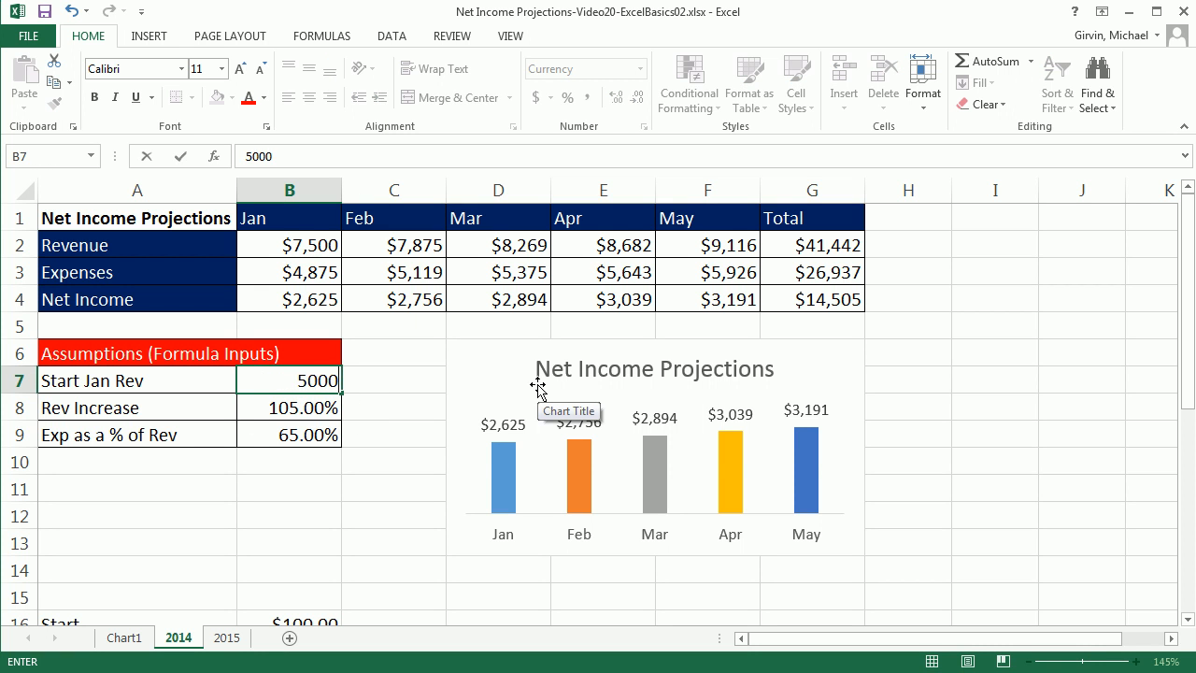
key("Return")
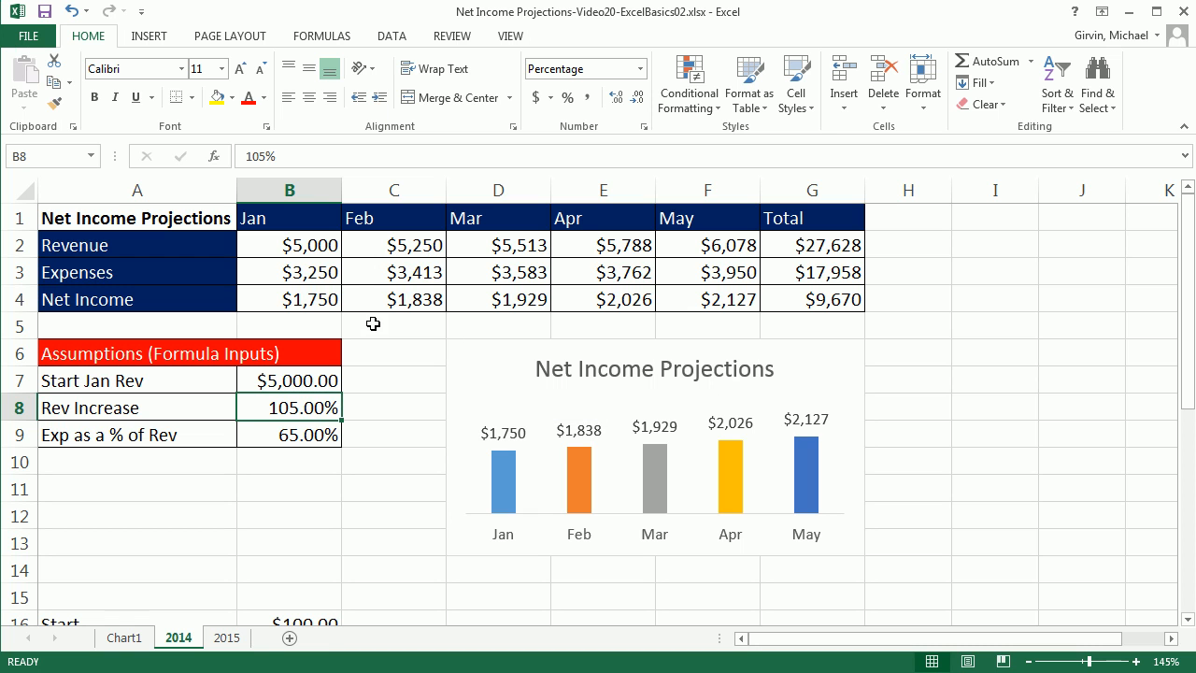